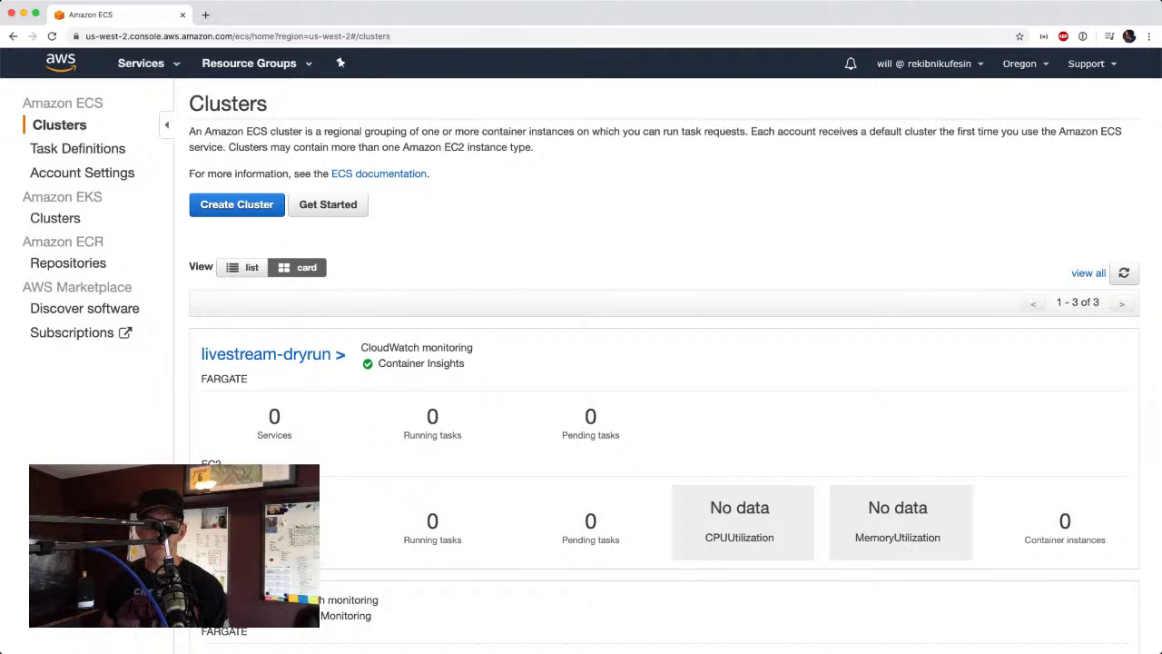
# Start a new ECS cluster from the Networking only (AWS Fargate) template and name it IncidentManager.
pyautogui.click(222, 208)
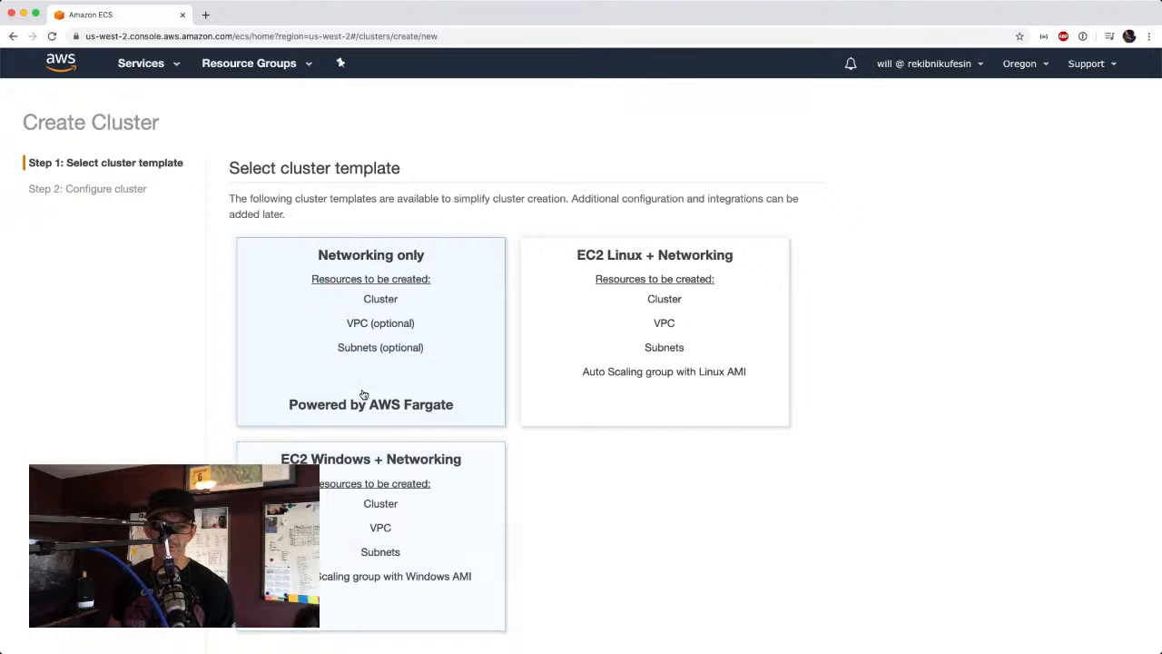
pyautogui.scroll(-3, 853, 516)
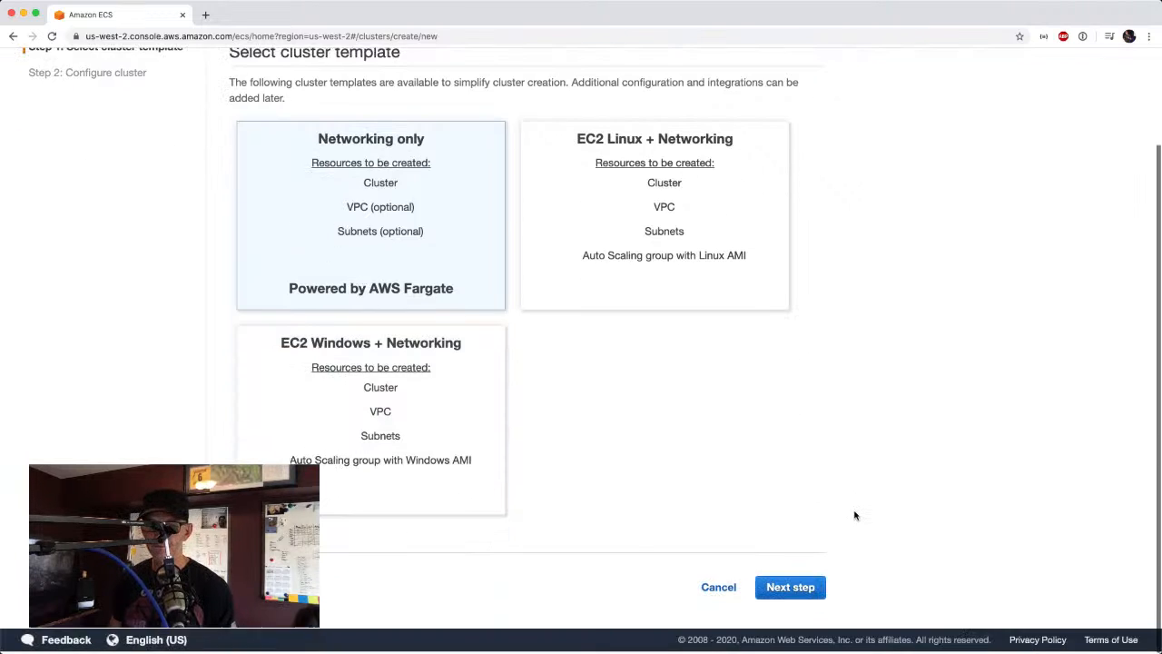
pyautogui.click(797, 590)
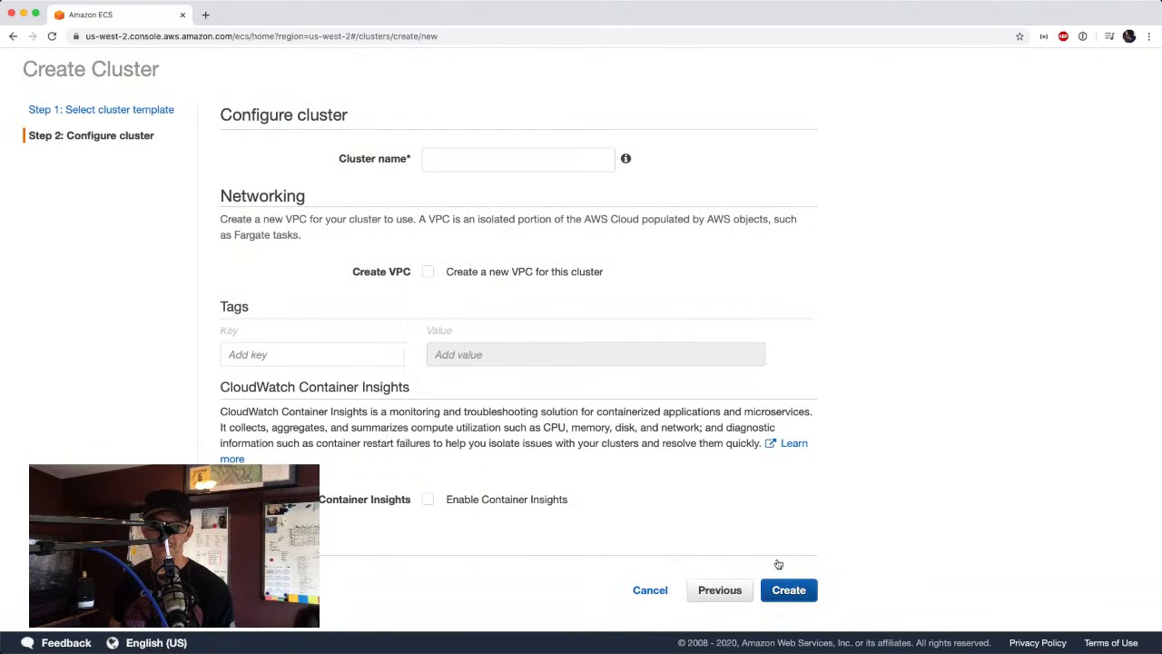
pyautogui.click(531, 168)
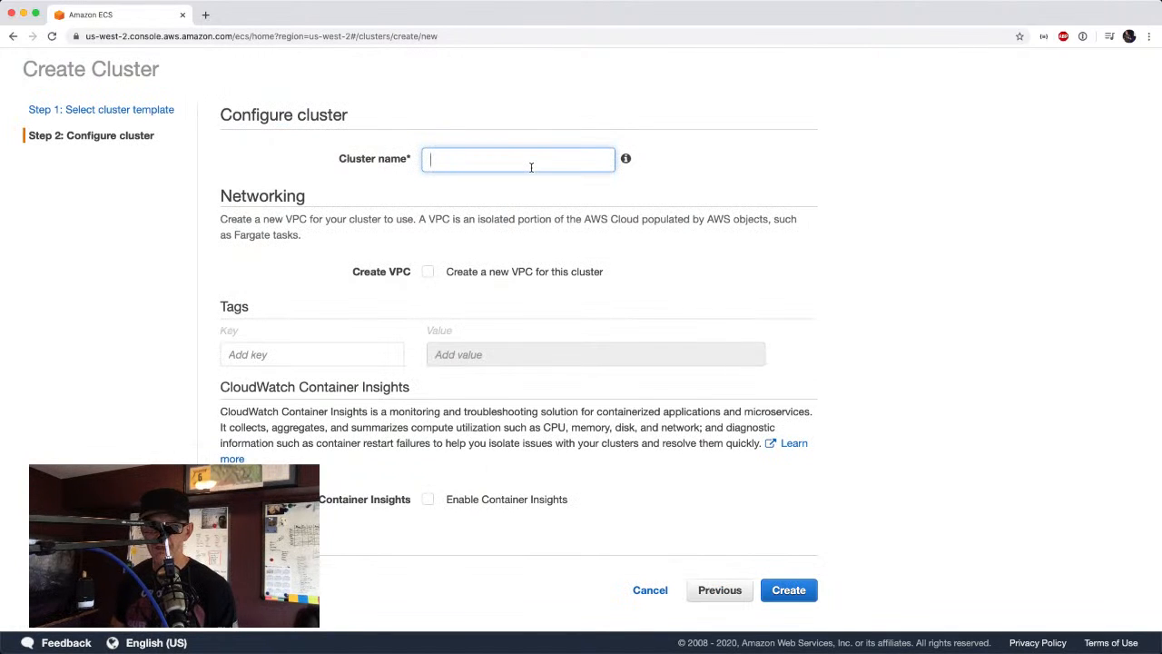
pyautogui.write('IncidentM')
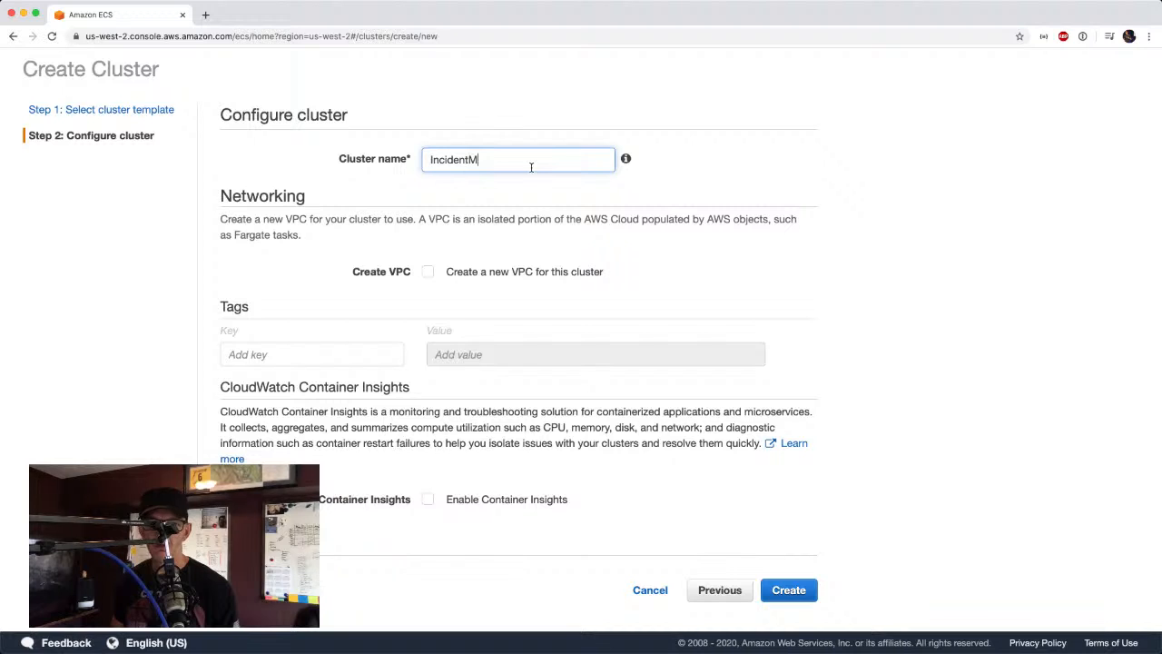
pyautogui.write('anager')
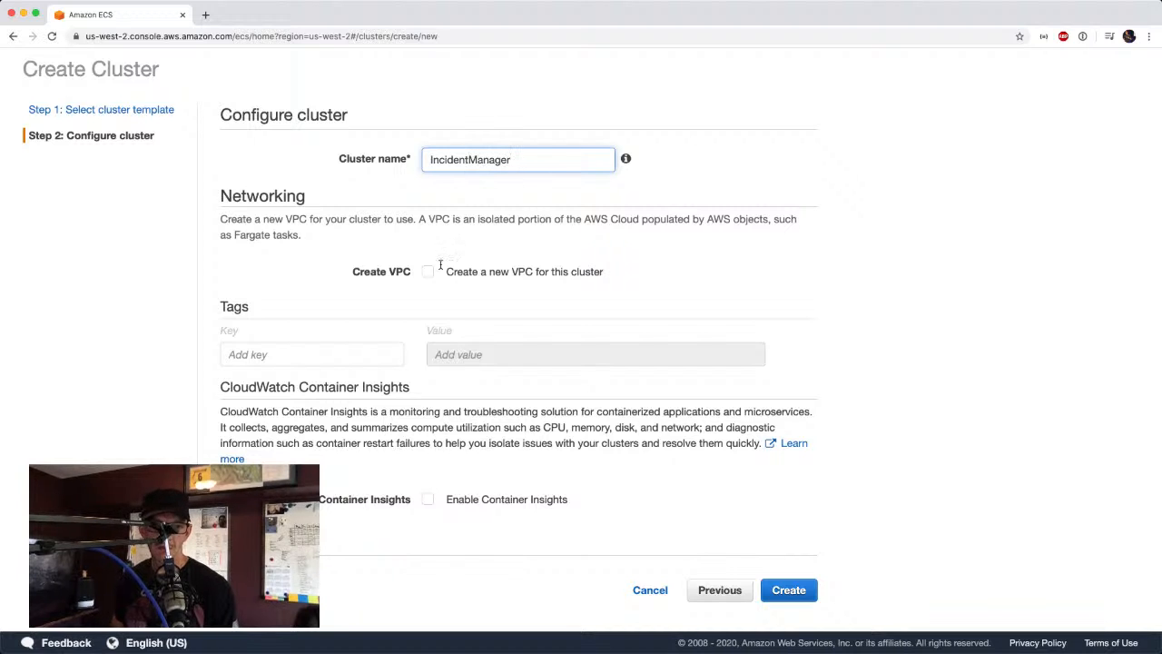
# Add a cluster tag with the key Name and the value IncidentManagerECS.
pyautogui.click(271, 364)
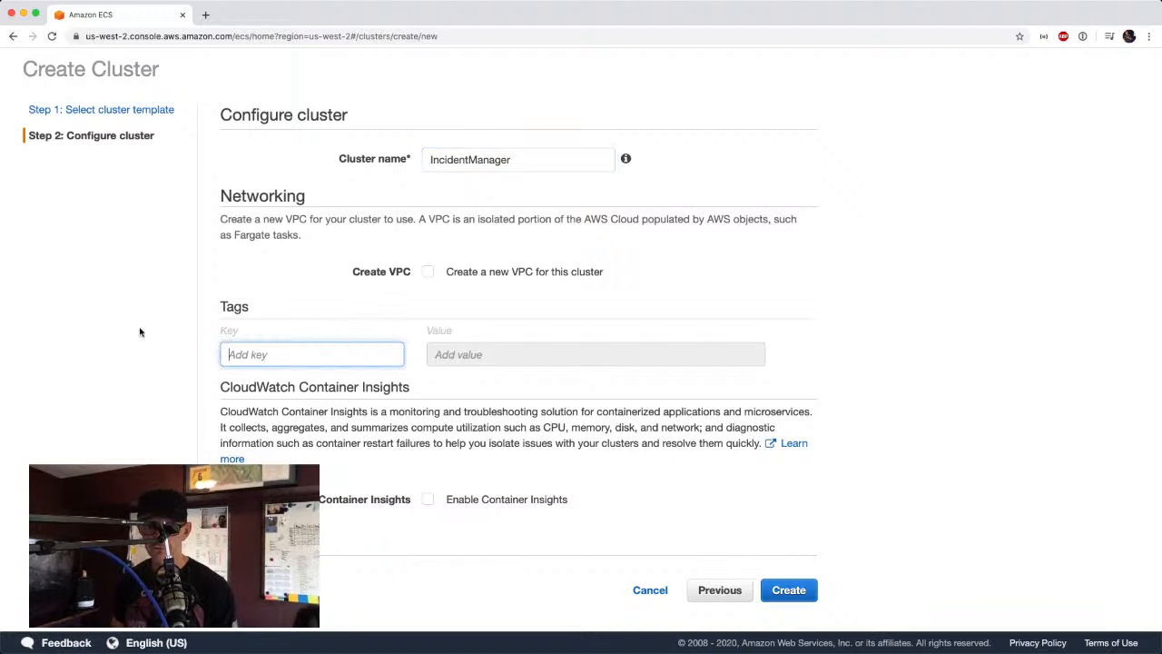
pyautogui.write('Name')
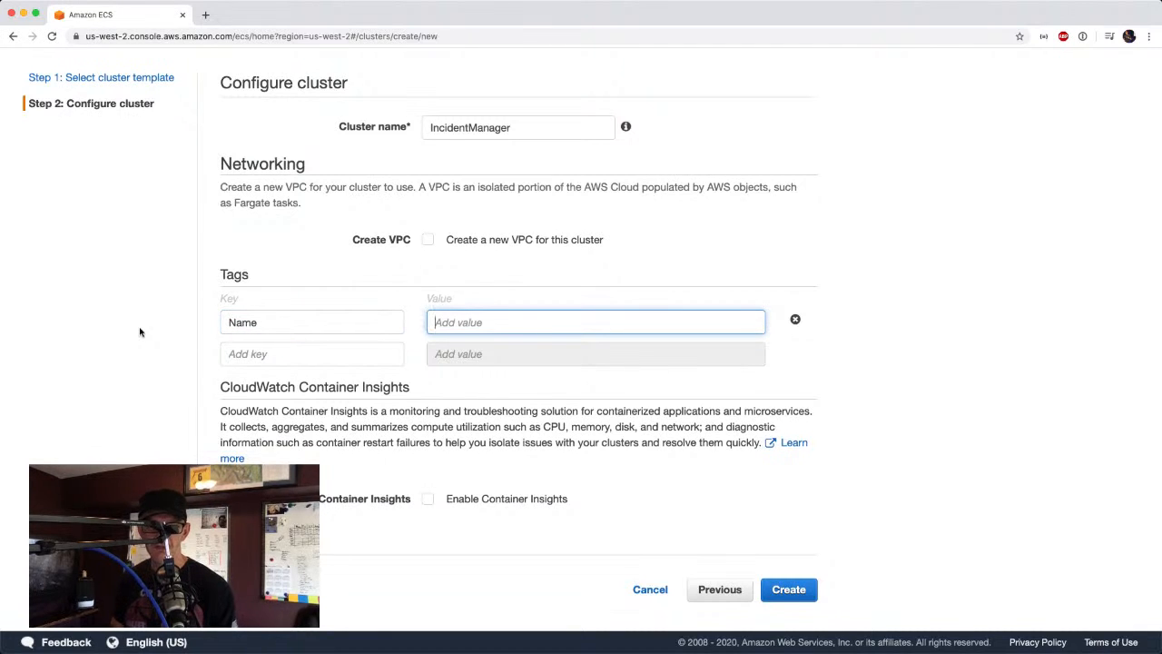
pyautogui.write('Incident')
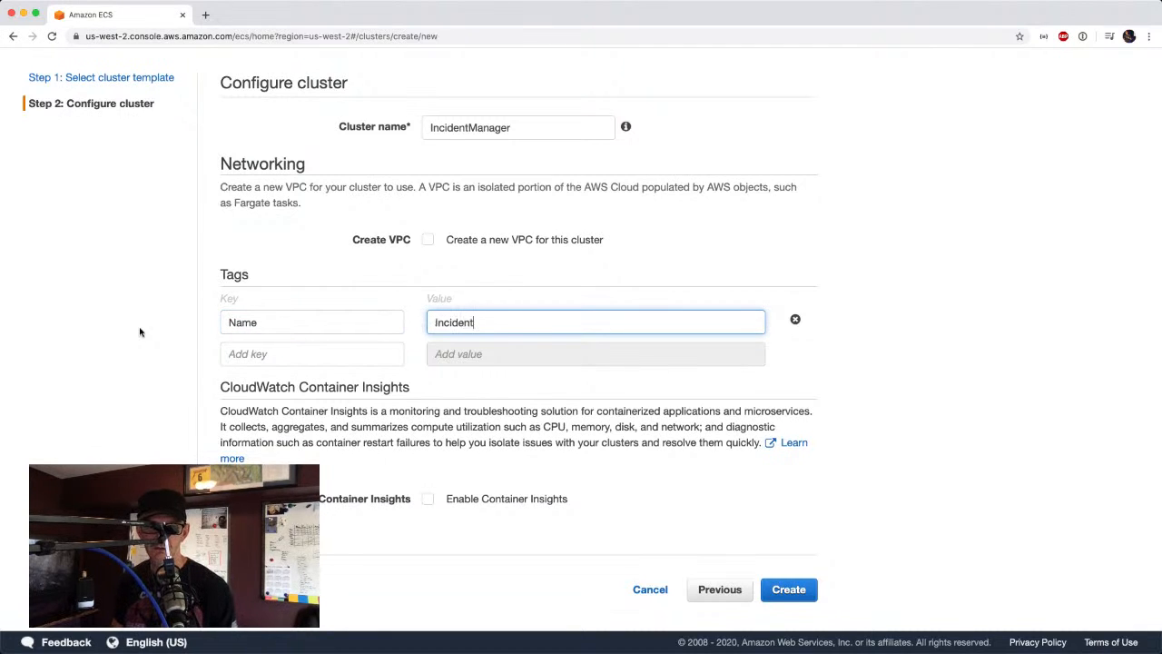
pyautogui.write('Manager')
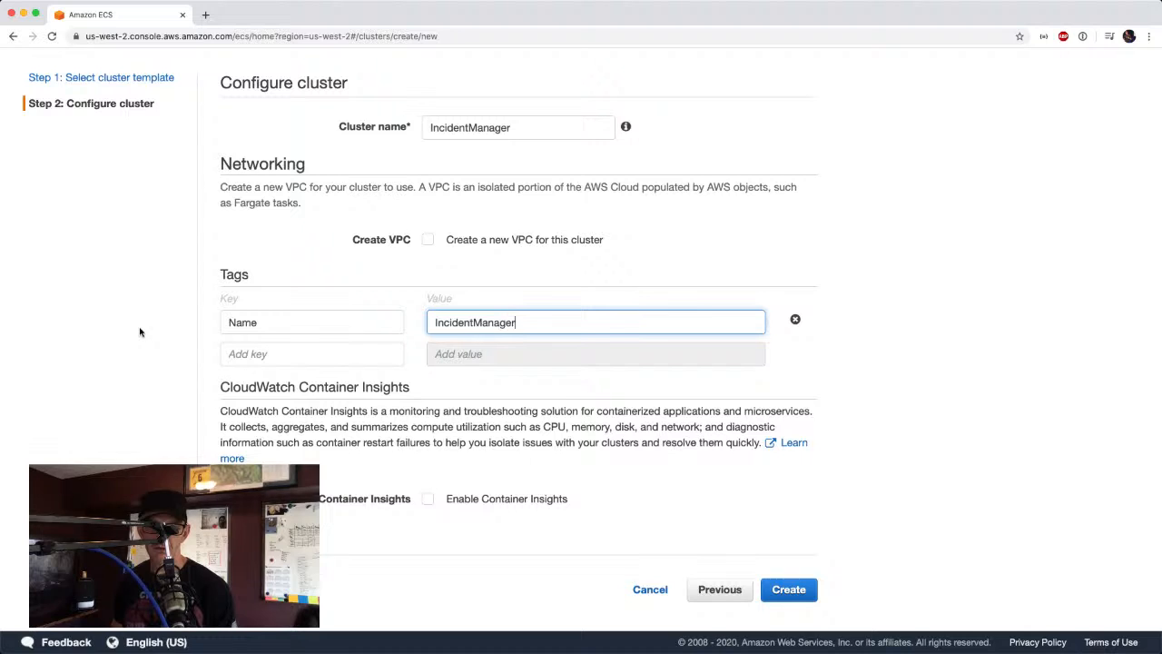
pyautogui.write('ECS')
pyautogui.press('Tab')
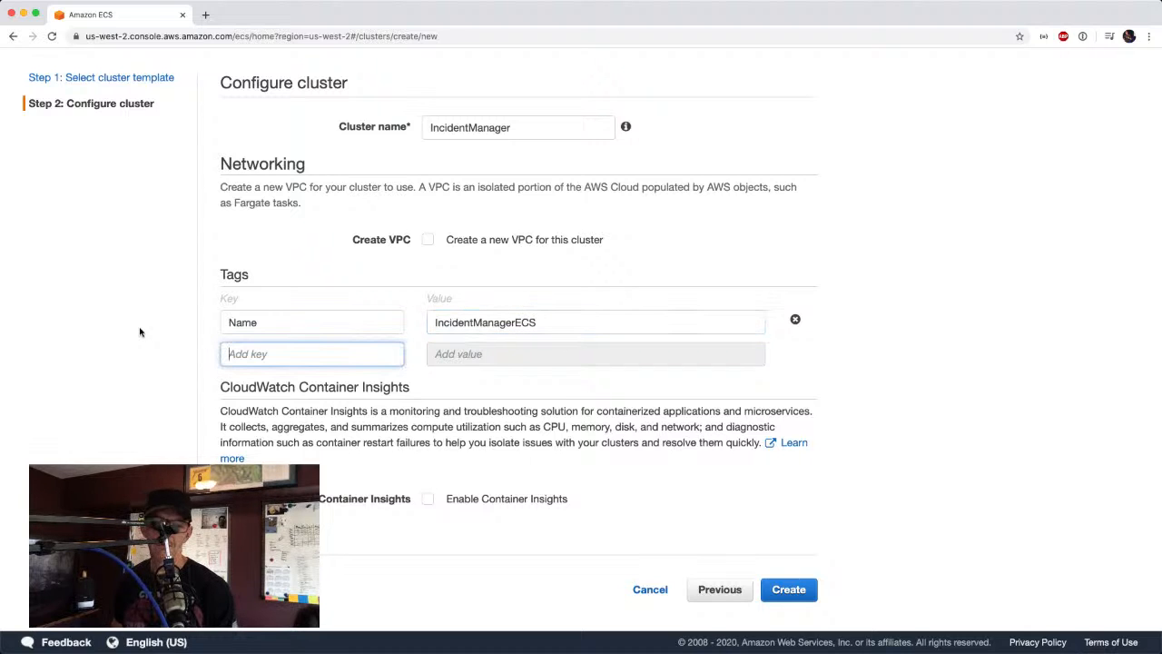
# Add two more cluster tags: Service with the value Container, and Env with the value Prod.
pyautogui.write('Service')
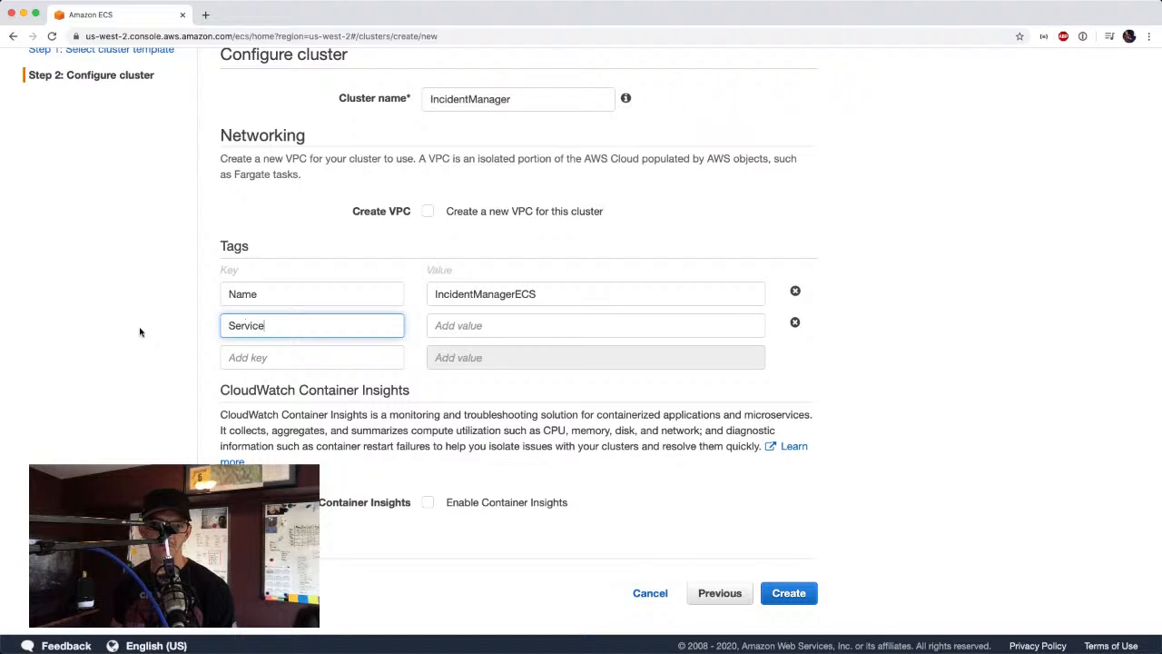
pyautogui.press('Tab')
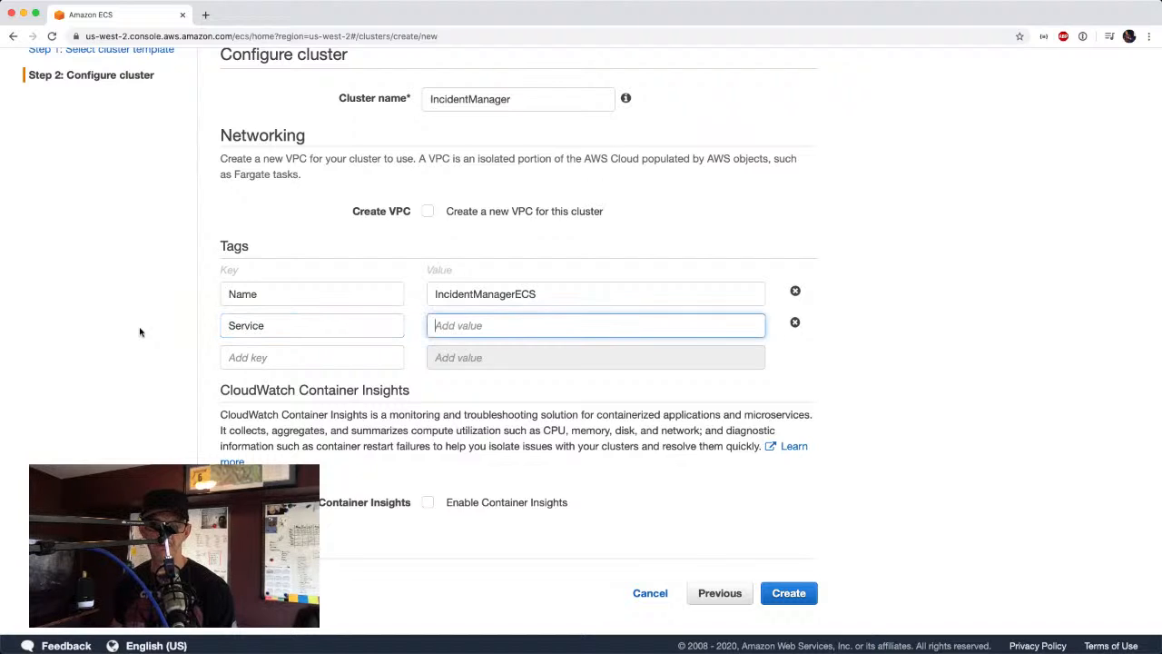
pyautogui.write('Container')
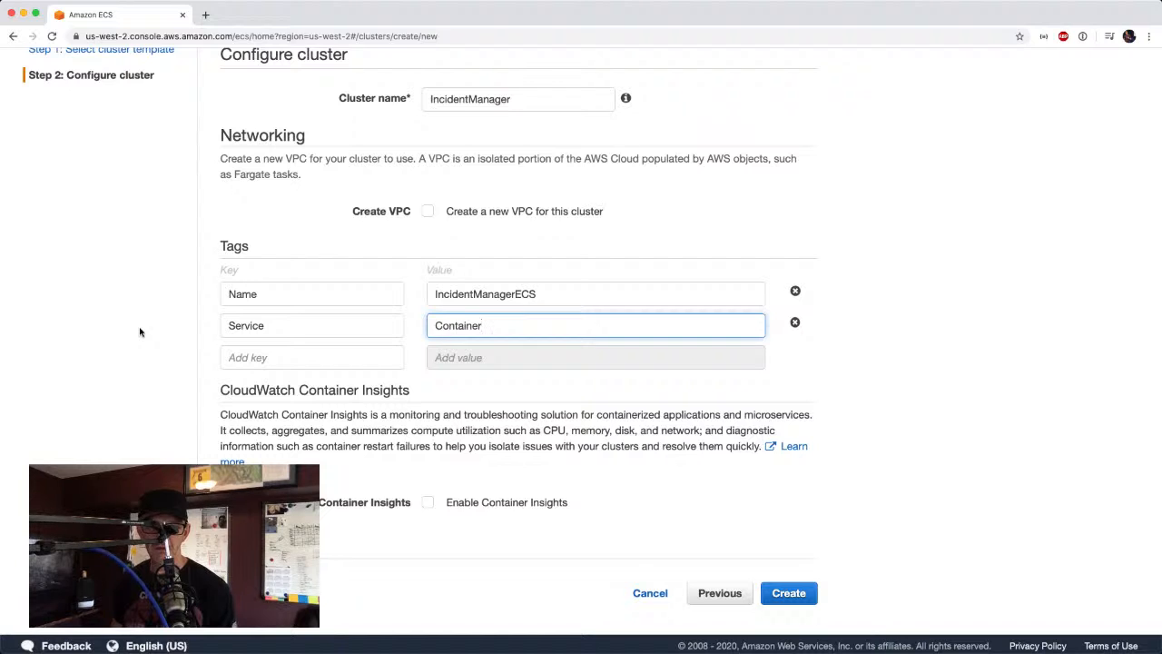
pyautogui.press('Tab')
pyautogui.write('En')
pyautogui.write('vi')
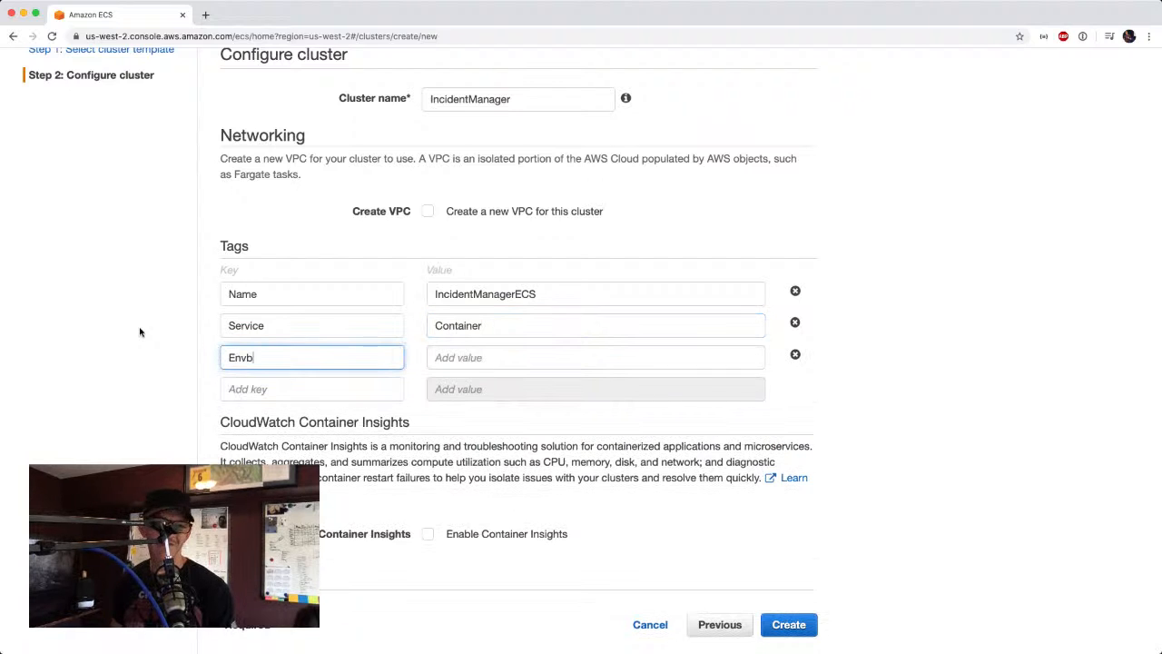
pyautogui.press('BackSpace')
pyautogui.press('Tab')
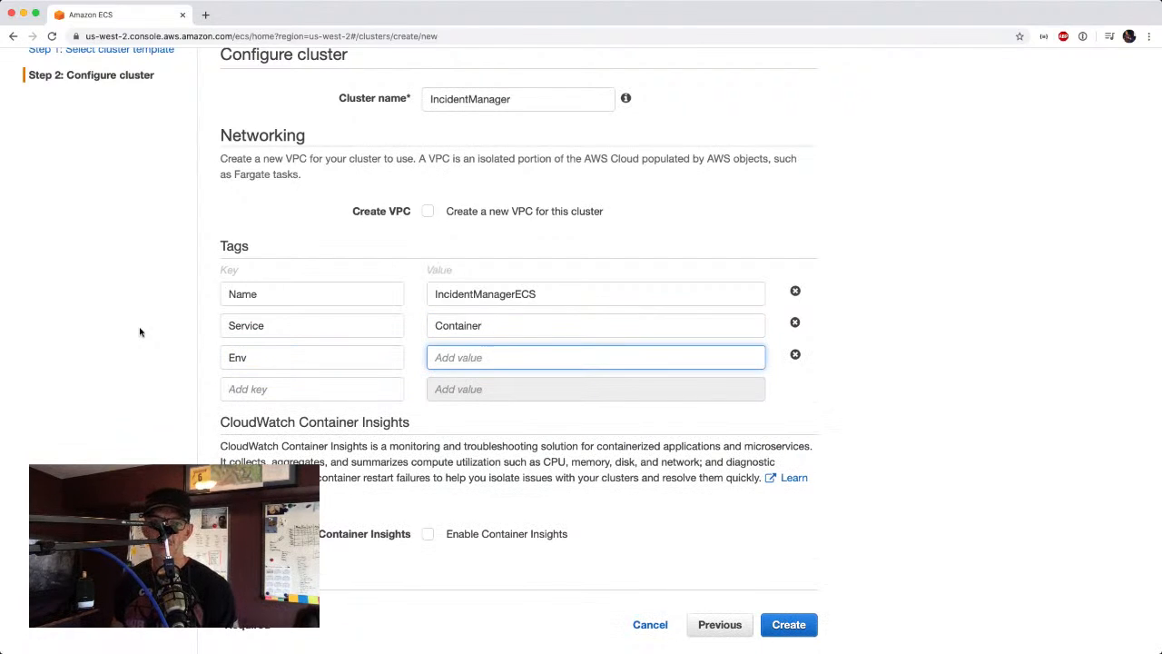
pyautogui.write('P')
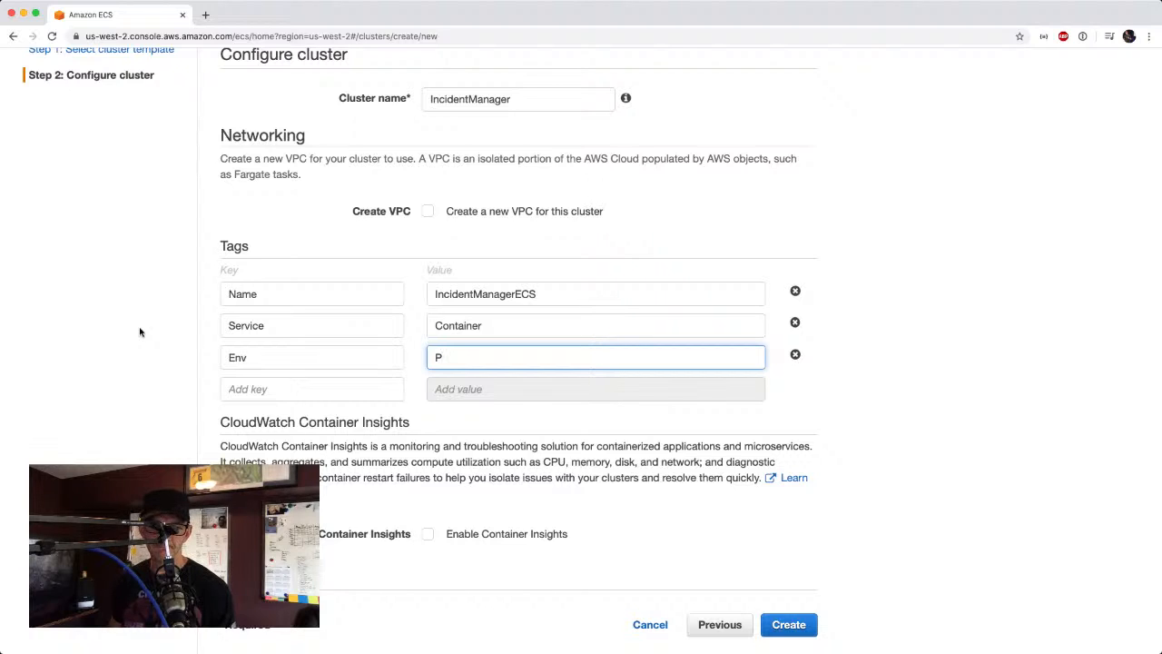
pyautogui.write('rod')
pyautogui.press('Tab')
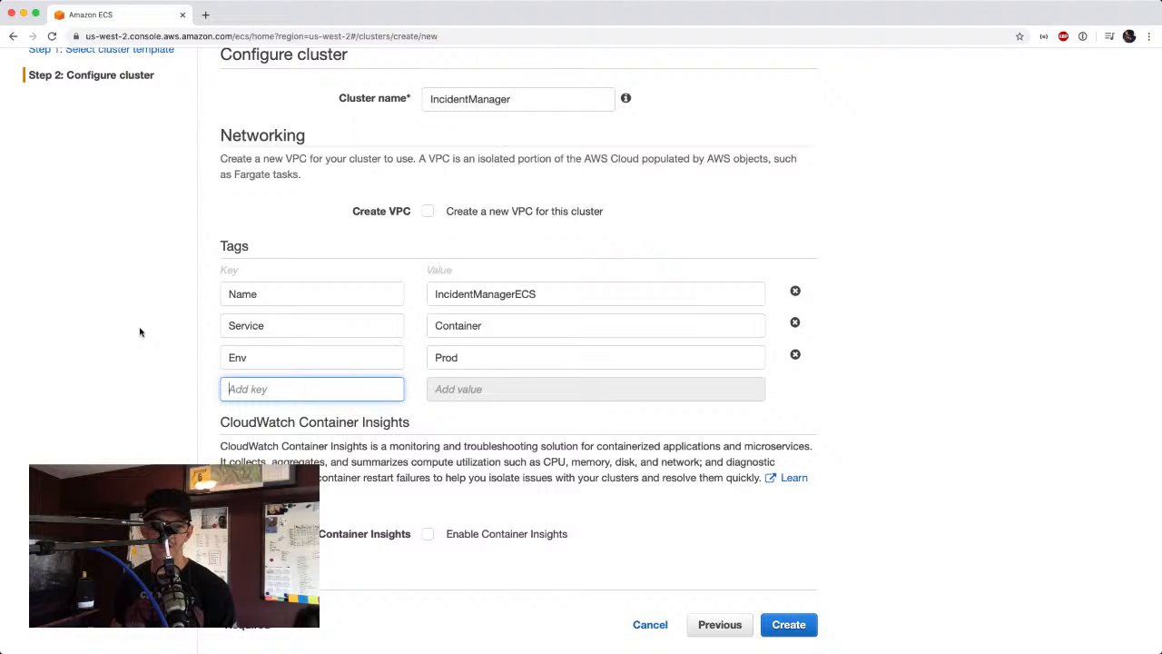
# Add the cluster tags Role with the value Fargate and Team with the value devops.
pyautogui.write('Role')
pyautogui.press('Tab')
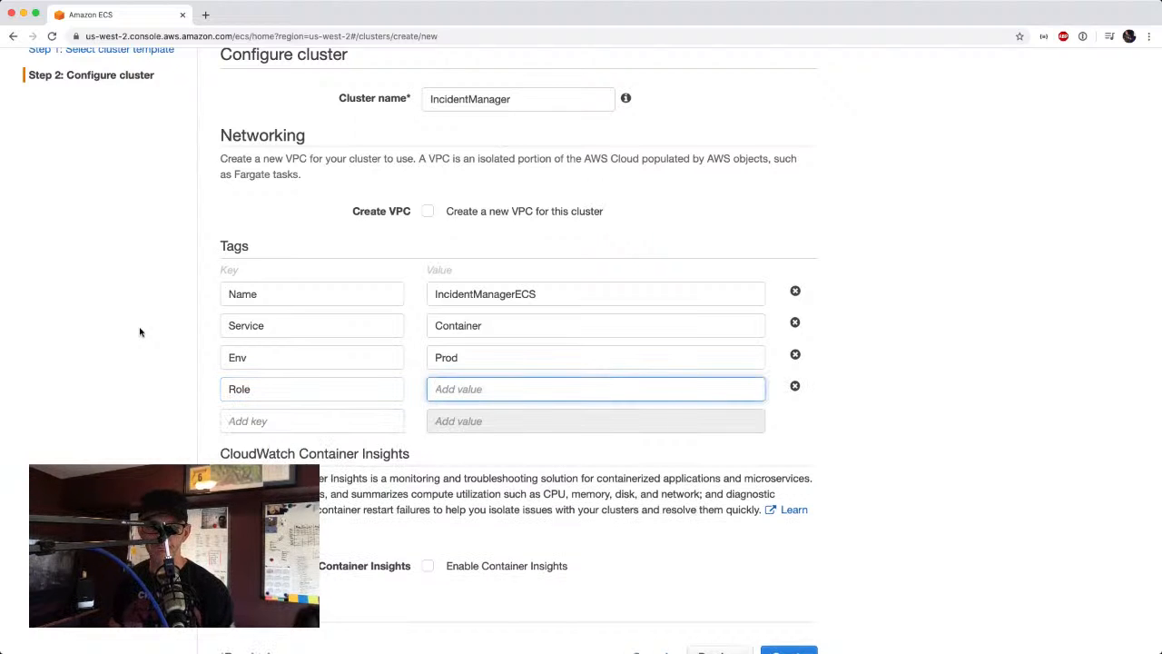
pyautogui.write('Fargate')
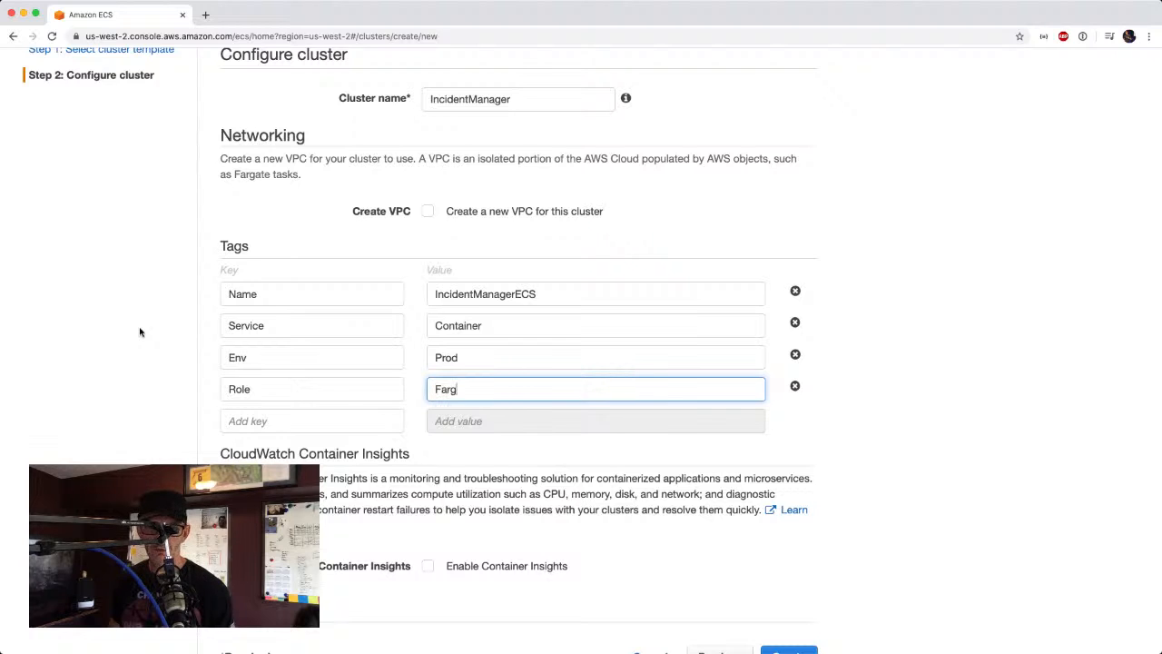
pyautogui.press('Tab')
pyautogui.write('e')
pyautogui.press('BackSpace')
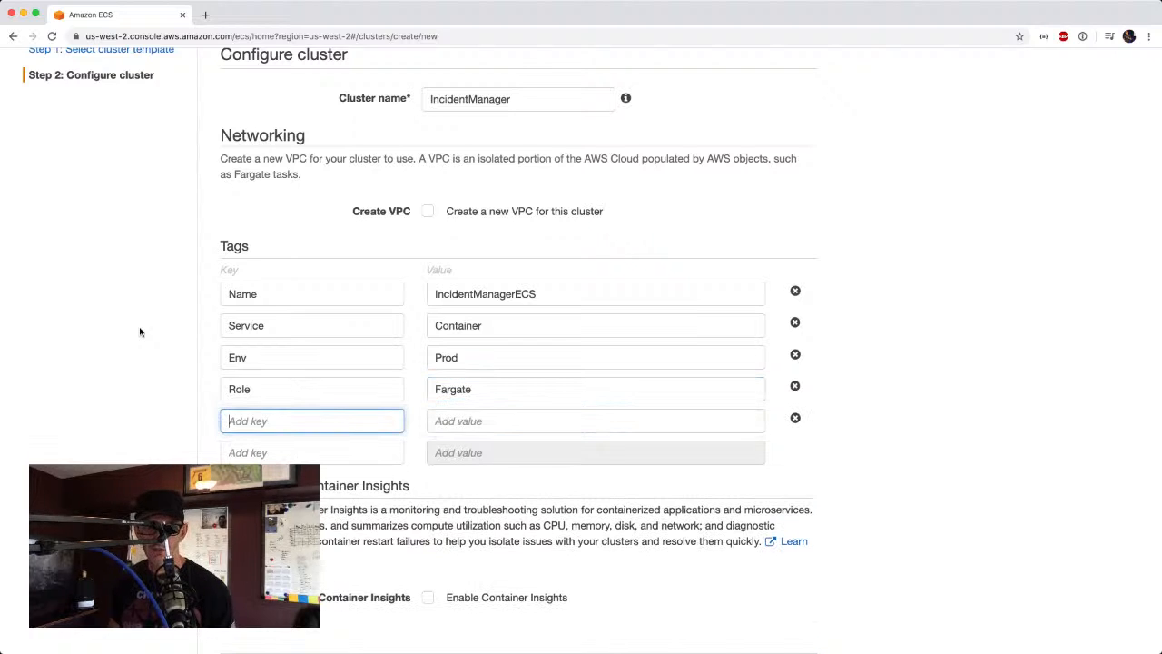
pyautogui.write('Team')
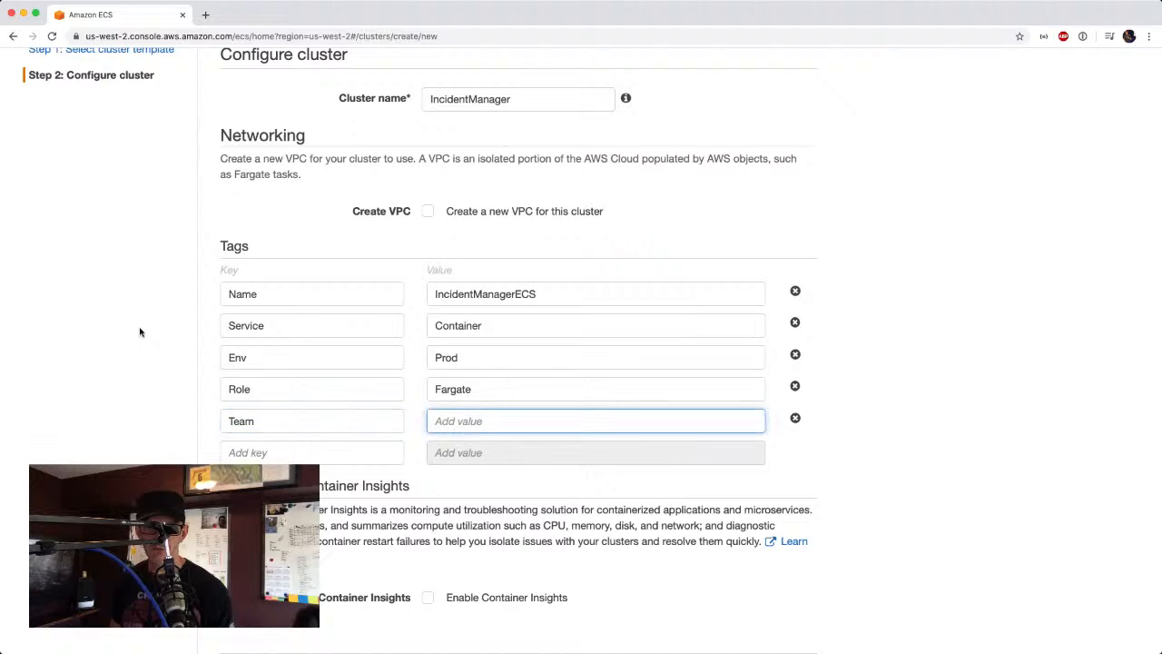
pyautogui.write('devops')
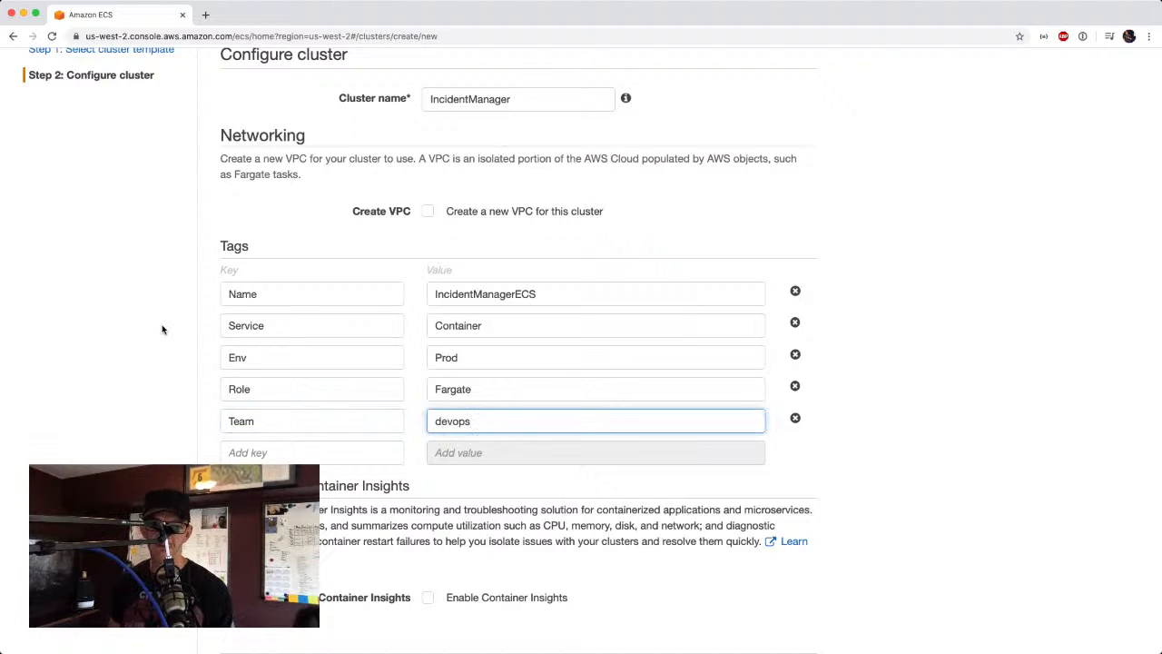
# Create the cluster with CloudWatch Container Insights enabled and open its detail page.
pyautogui.scroll(-2, 887, 469)
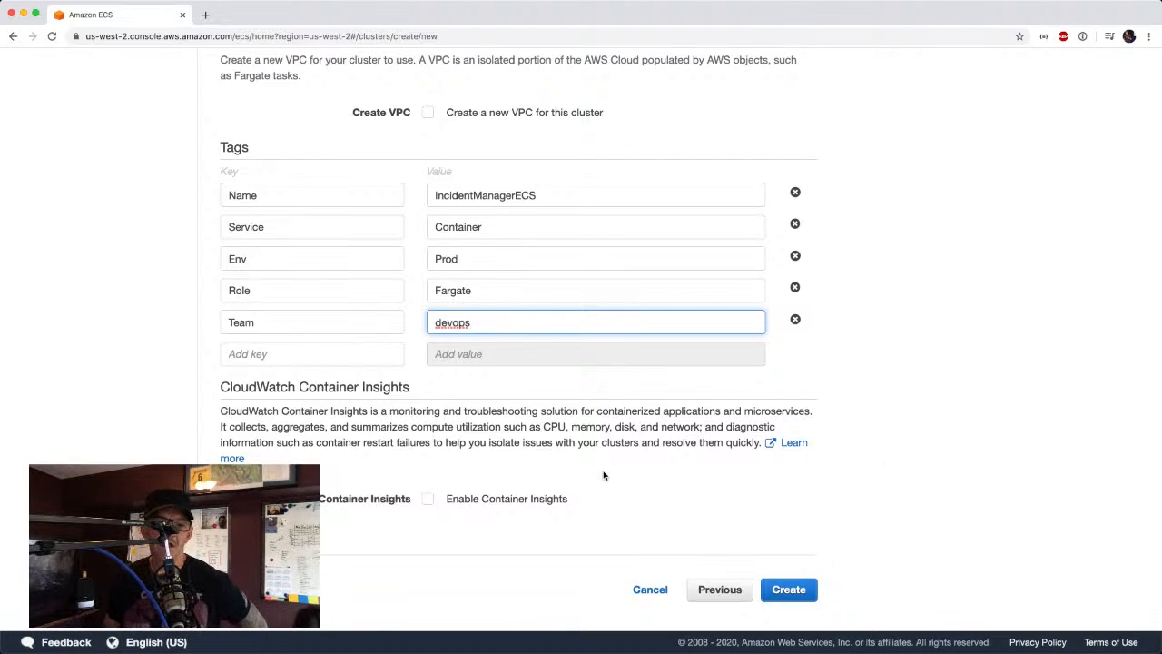
pyautogui.click(430, 502)
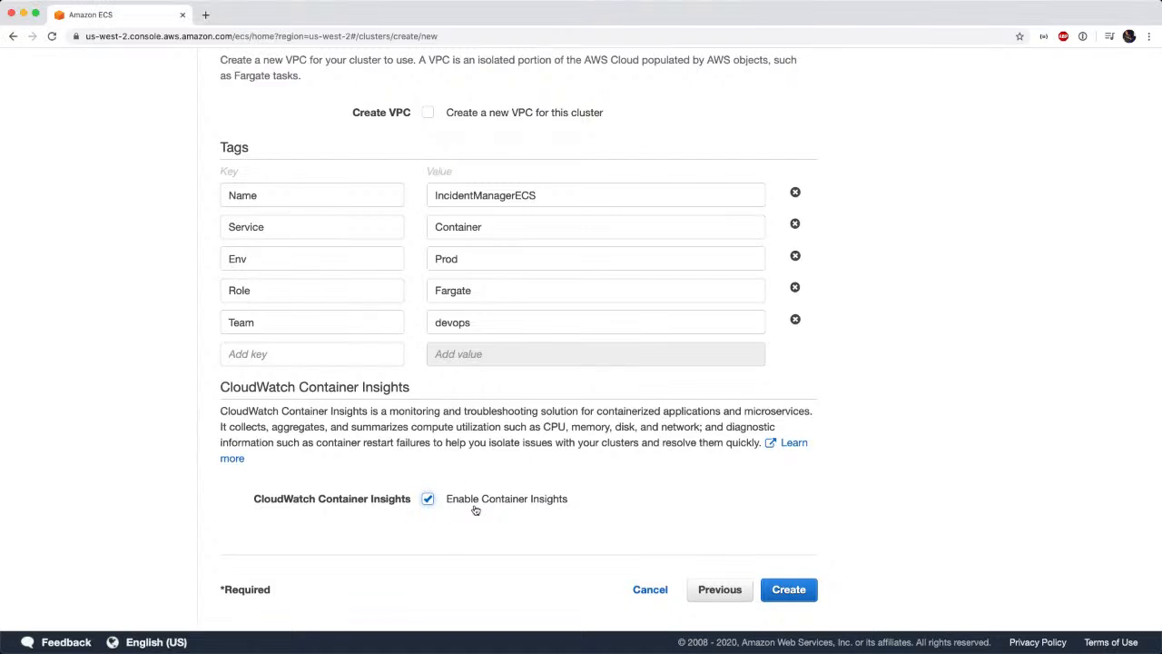
pyautogui.click(789, 589)
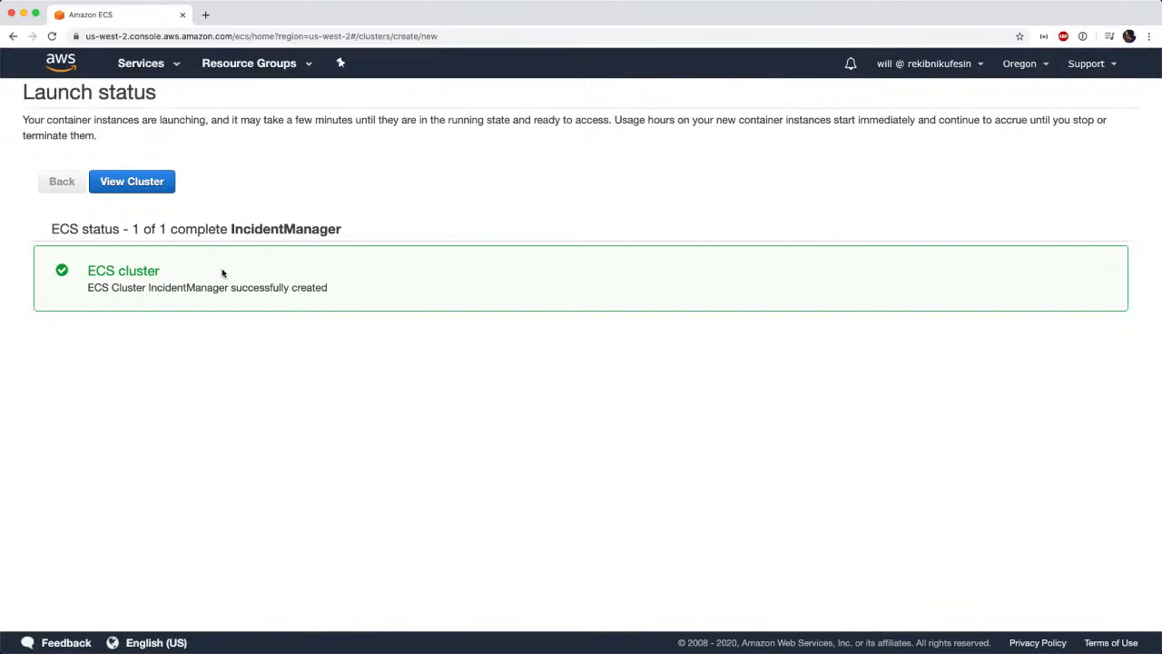
pyautogui.click(155, 187)
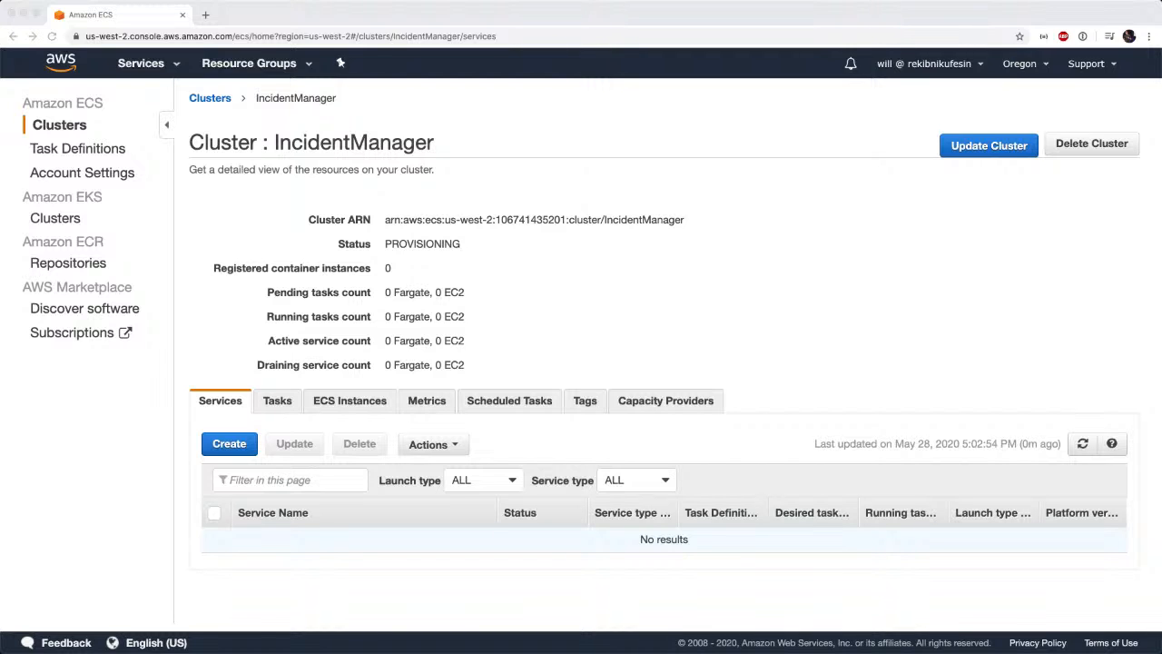
pyautogui.click(792, 170)
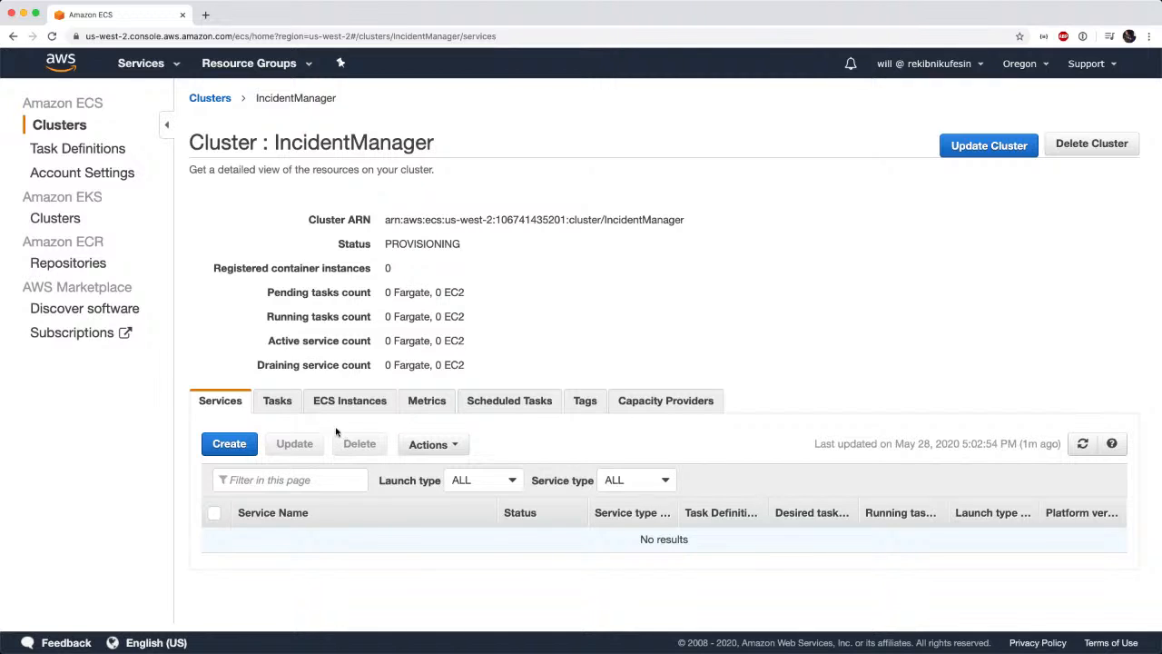
# Start a new Amazon ECR repository and name it incidentmanager.
pyautogui.click(86, 264)
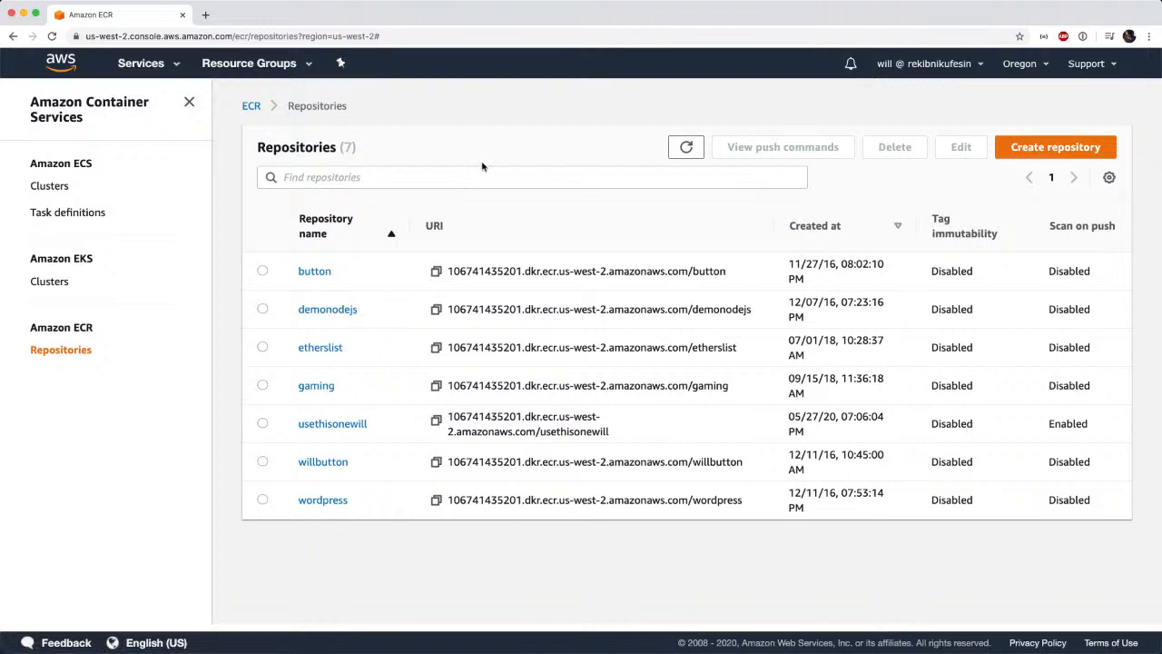
pyautogui.click(1015, 160)
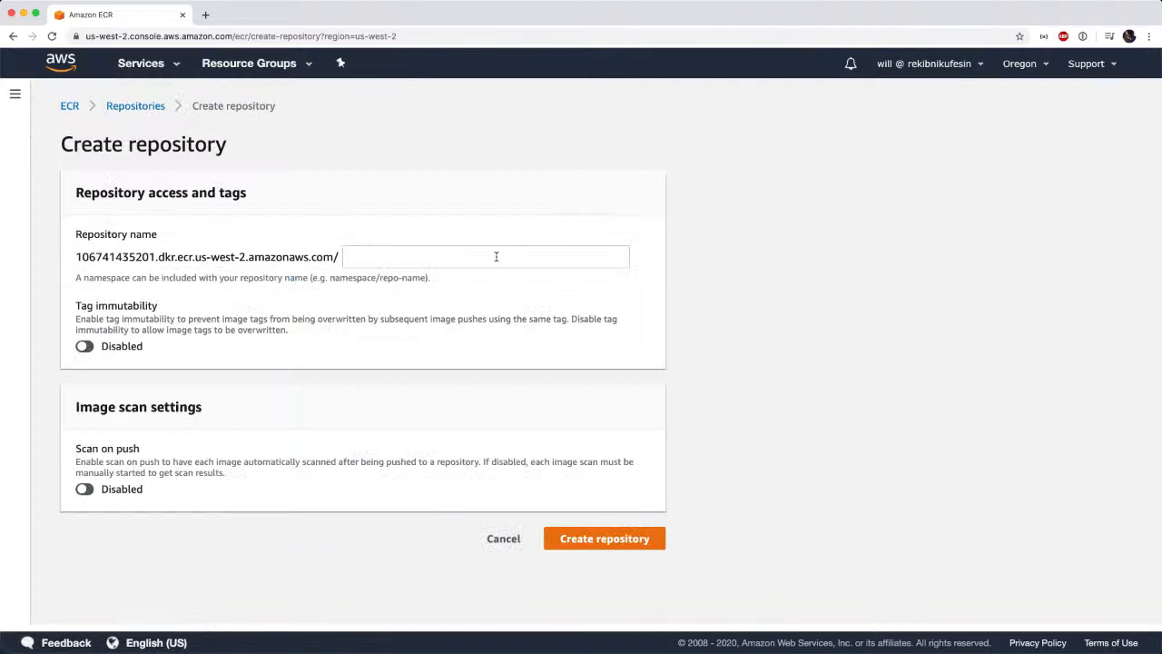
pyautogui.click(494, 256)
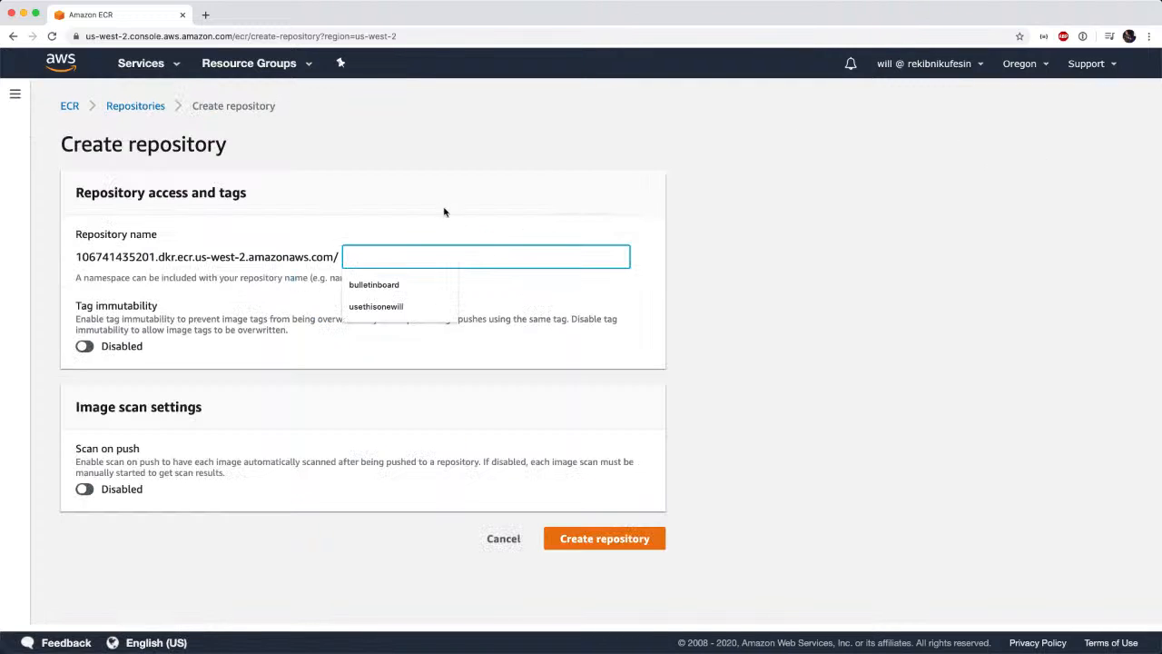
pyautogui.write('incidentm')
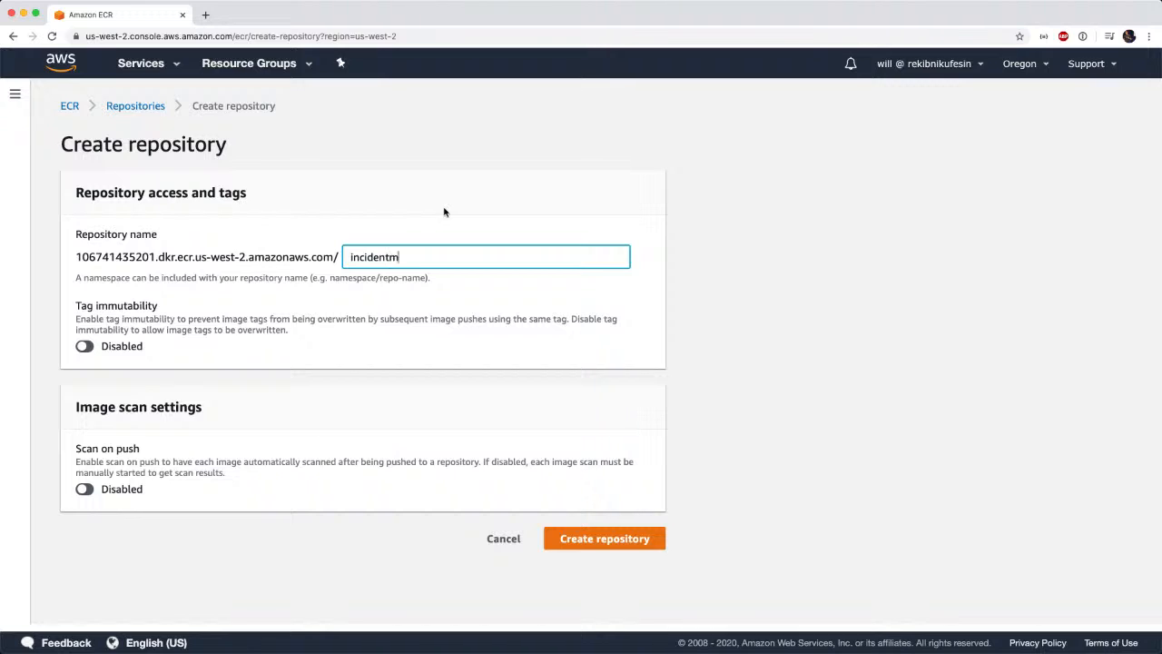
pyautogui.write('anager')
# Create the repository with tag immutability and scan on push enabled, and open its image list.
pyautogui.click(87, 347)
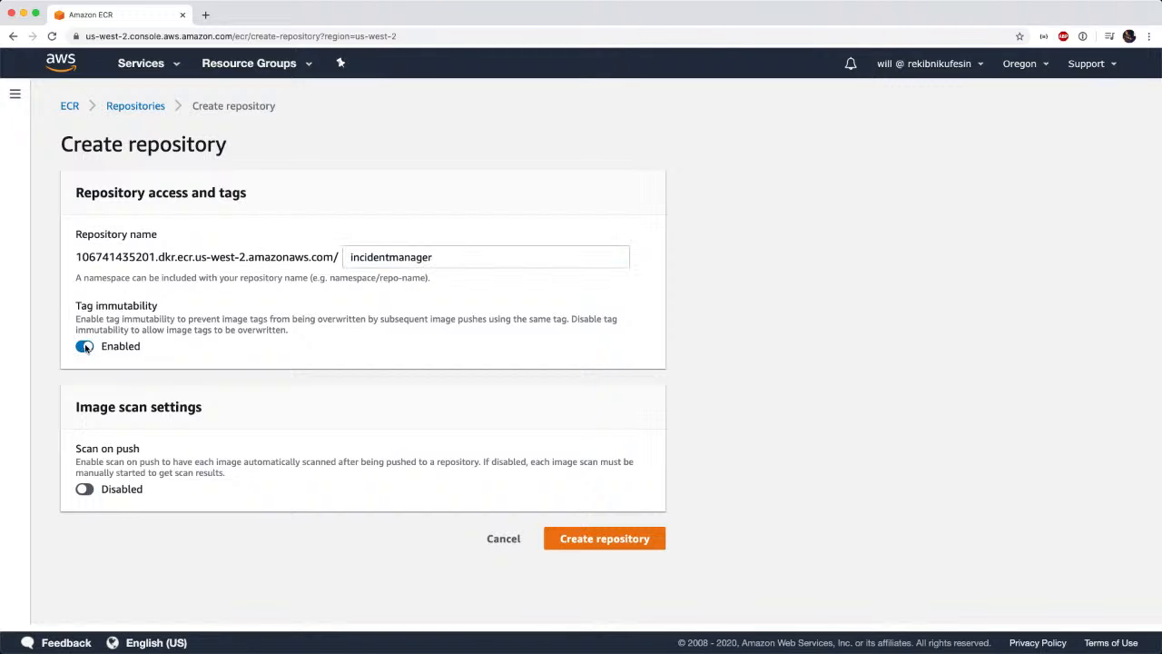
pyautogui.click(85, 489)
pyautogui.click(591, 541)
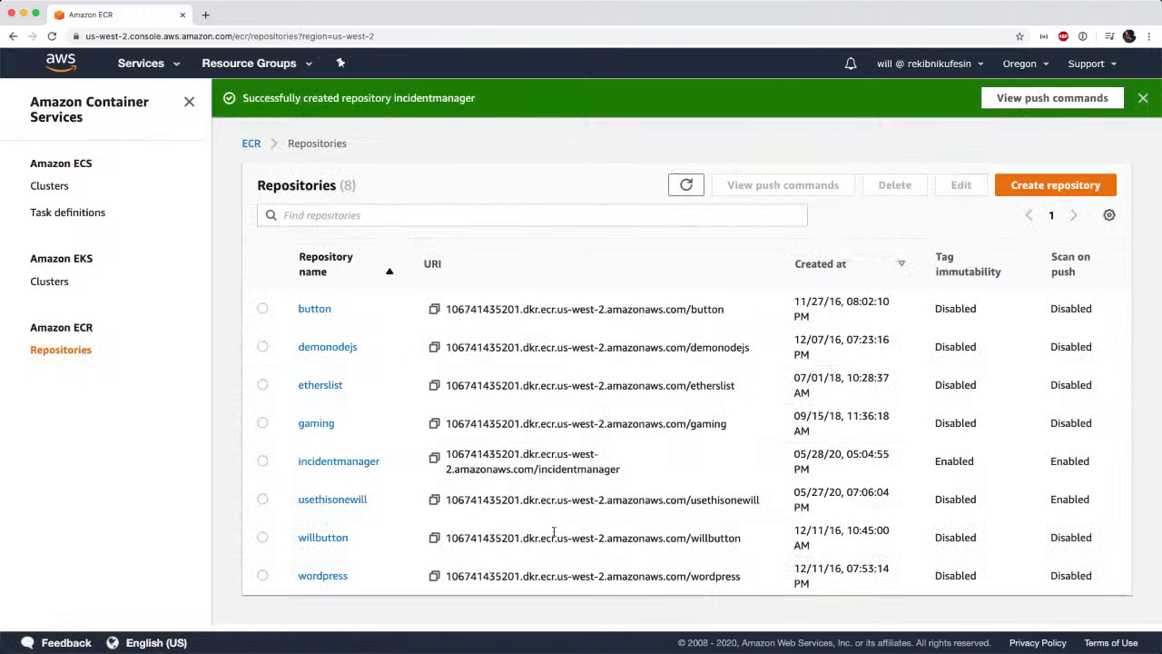
pyautogui.click(364, 464)
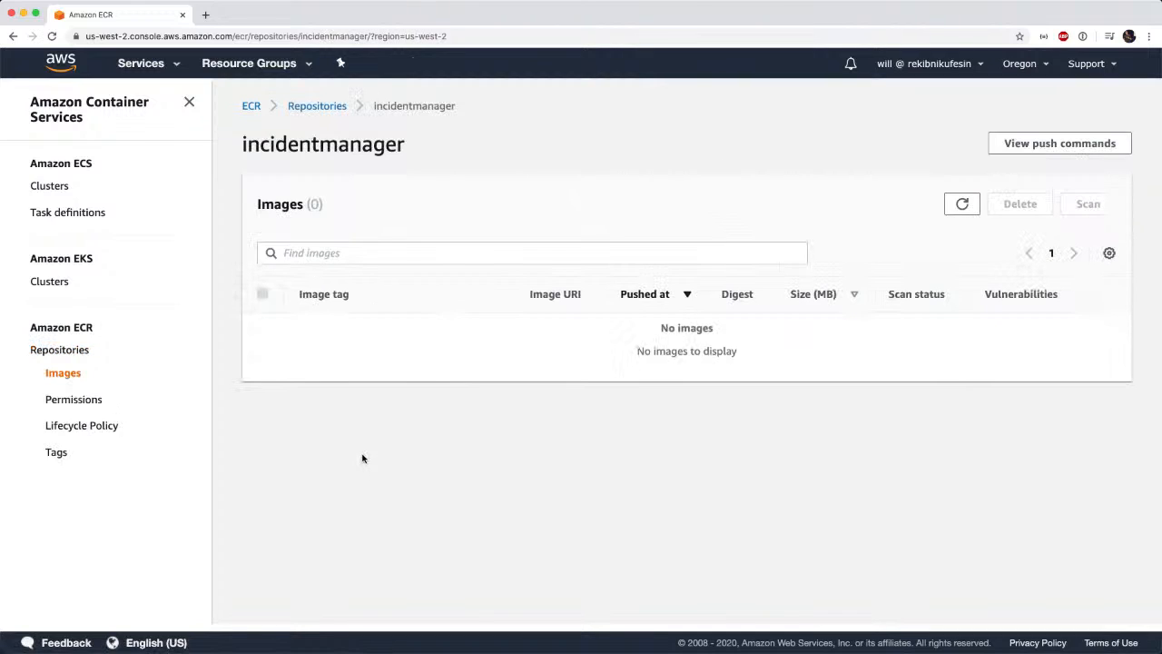
# Copy the Docker login command for us-west-2 from the incidentmanager push commands and run it in the terminal.
pyautogui.click(1011, 145)
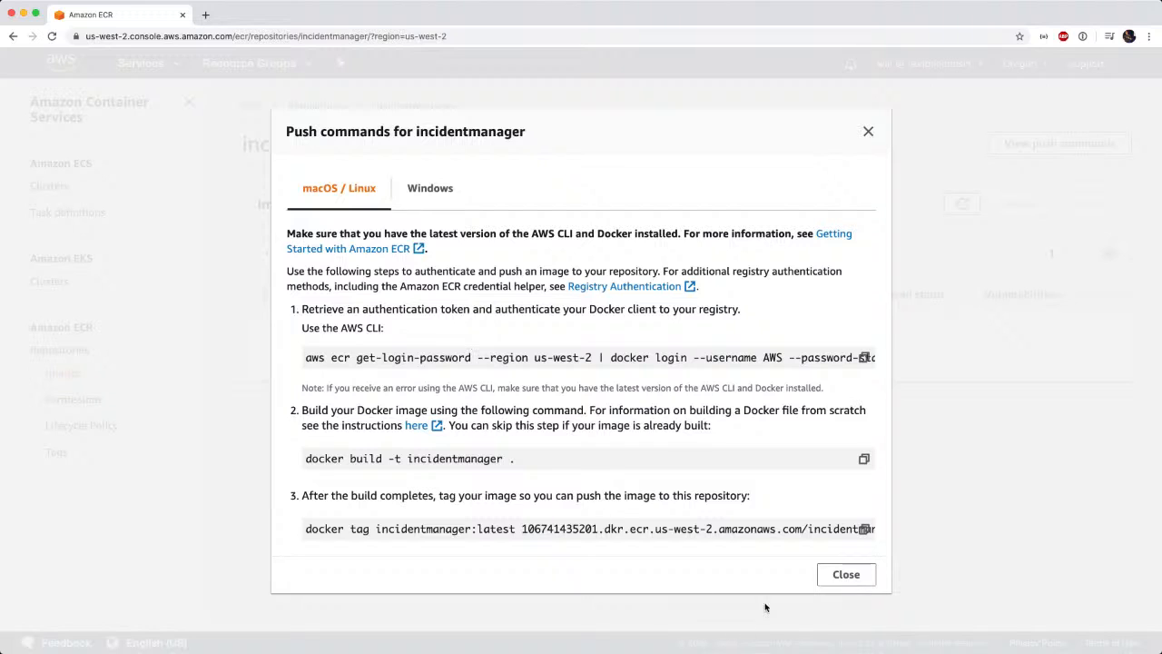
pyautogui.click(828, 581)
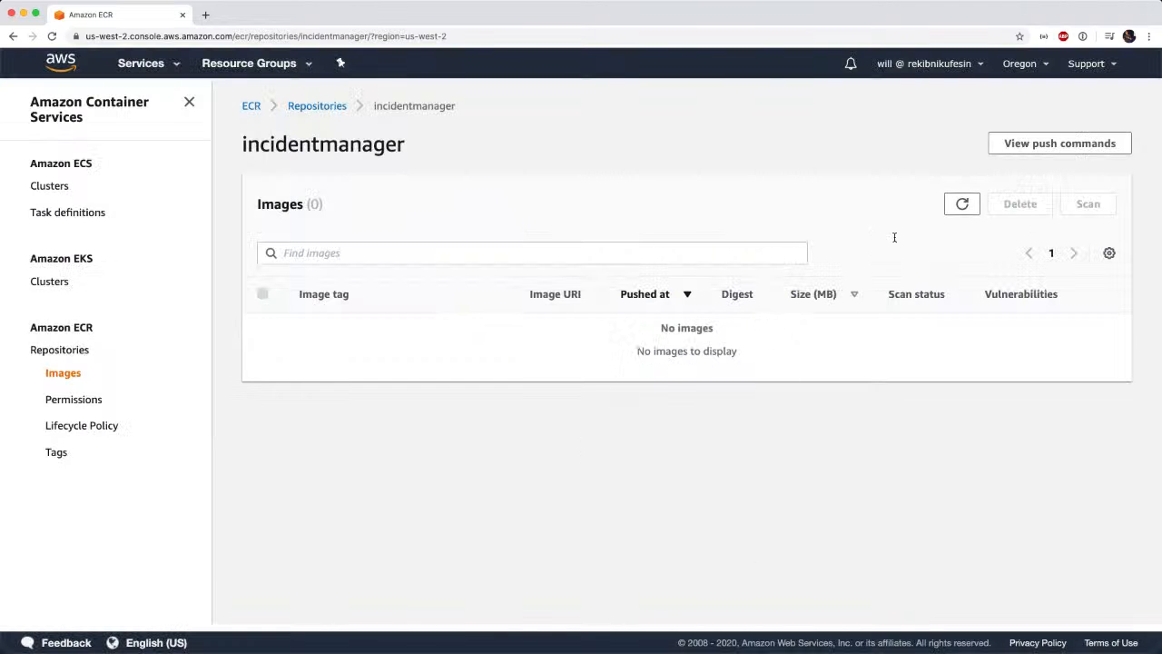
pyautogui.click(1043, 143)
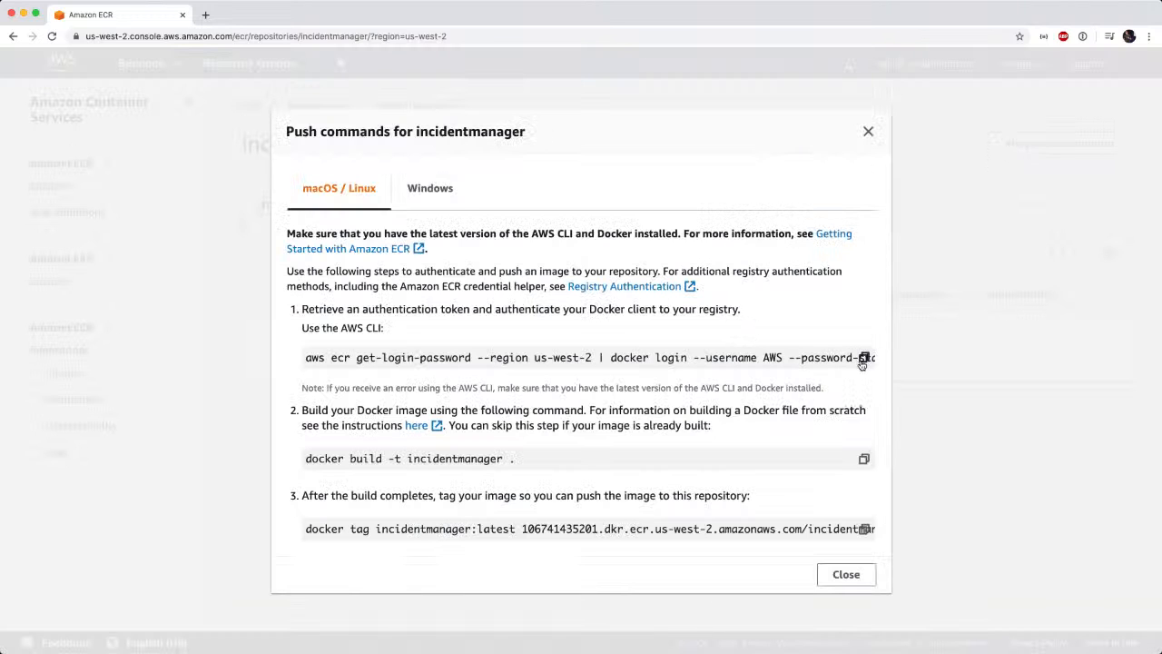
pyautogui.hotkey('ctrl', 'Up')
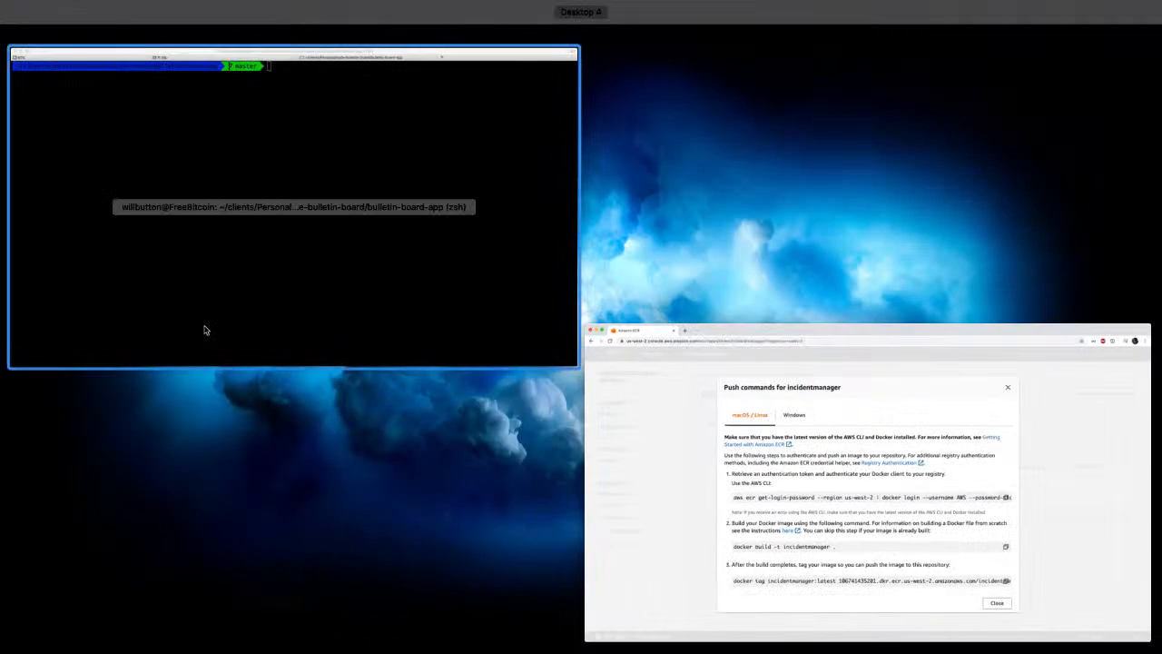
pyautogui.click(206, 330)
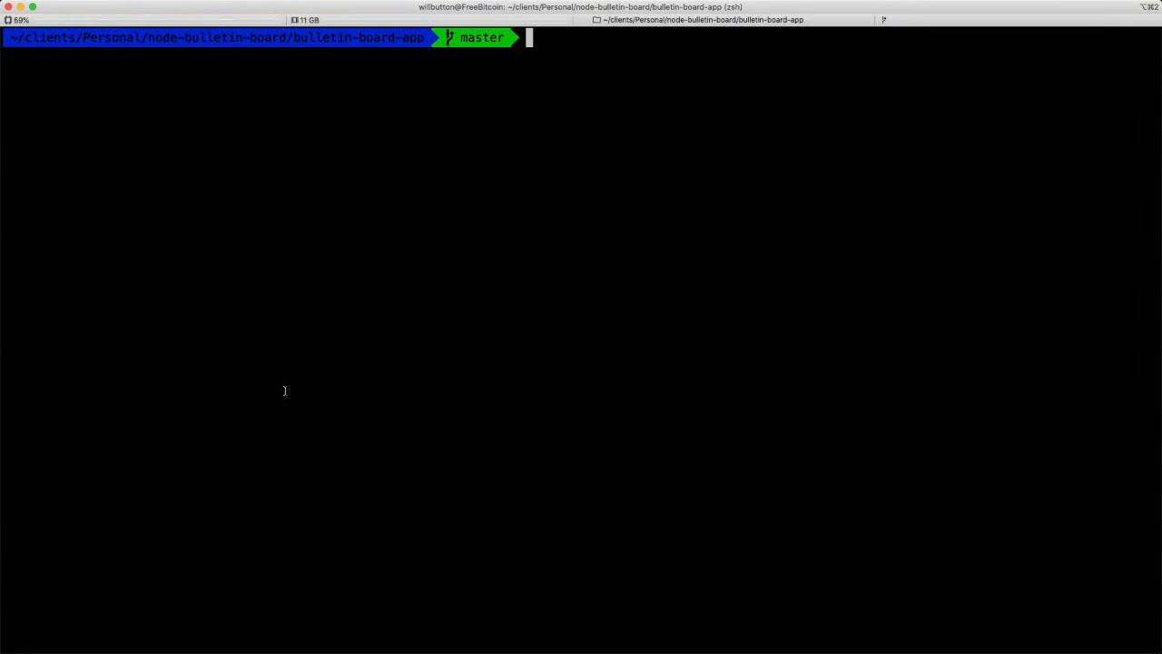
pyautogui.press('super+v')
pyautogui.press('Return')
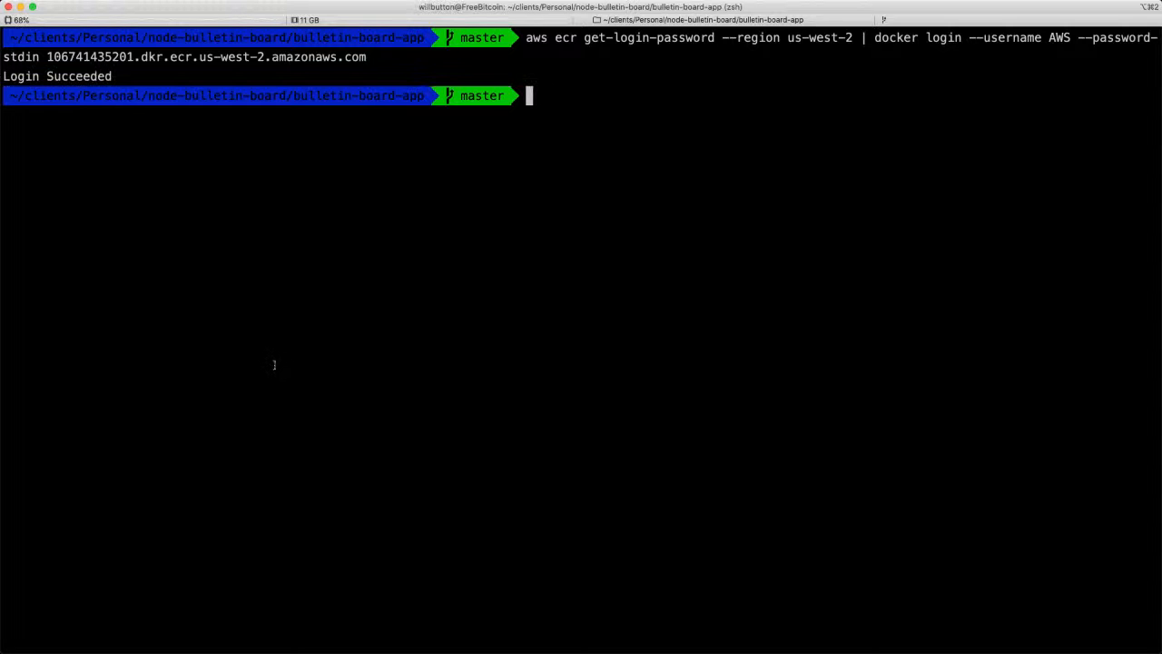
# Review the image build command, list the files in the bulletin-board-app folder in the terminal, and highlight the Dockerfile.
pyautogui.press('super+Tab')
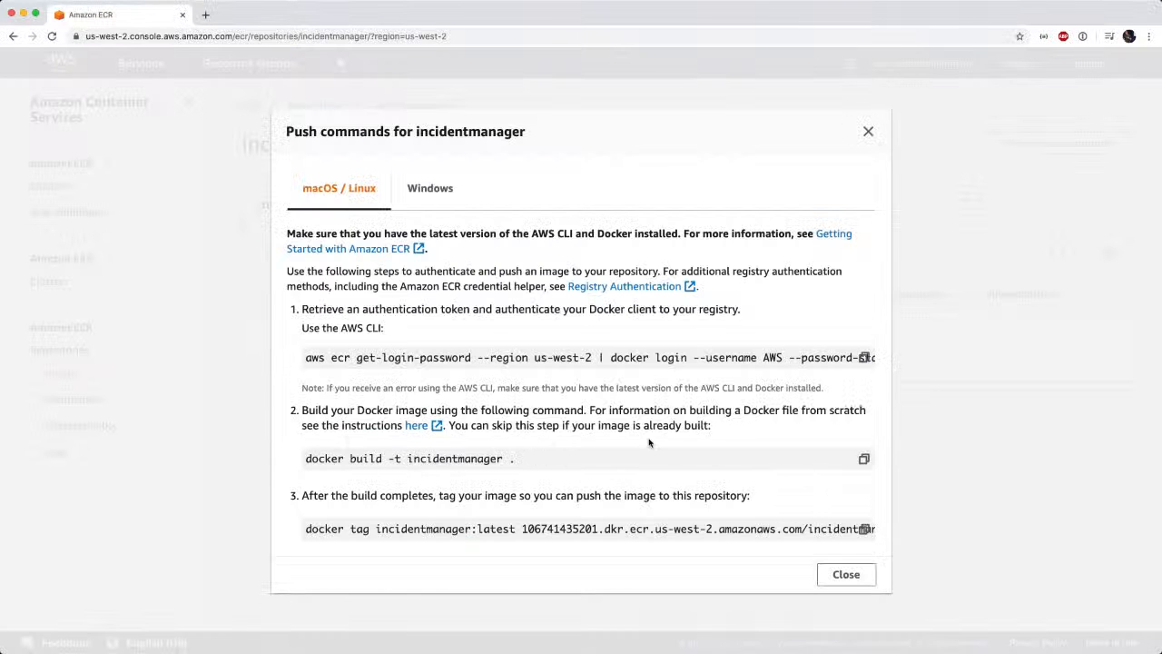
pyautogui.press('super+Tab')
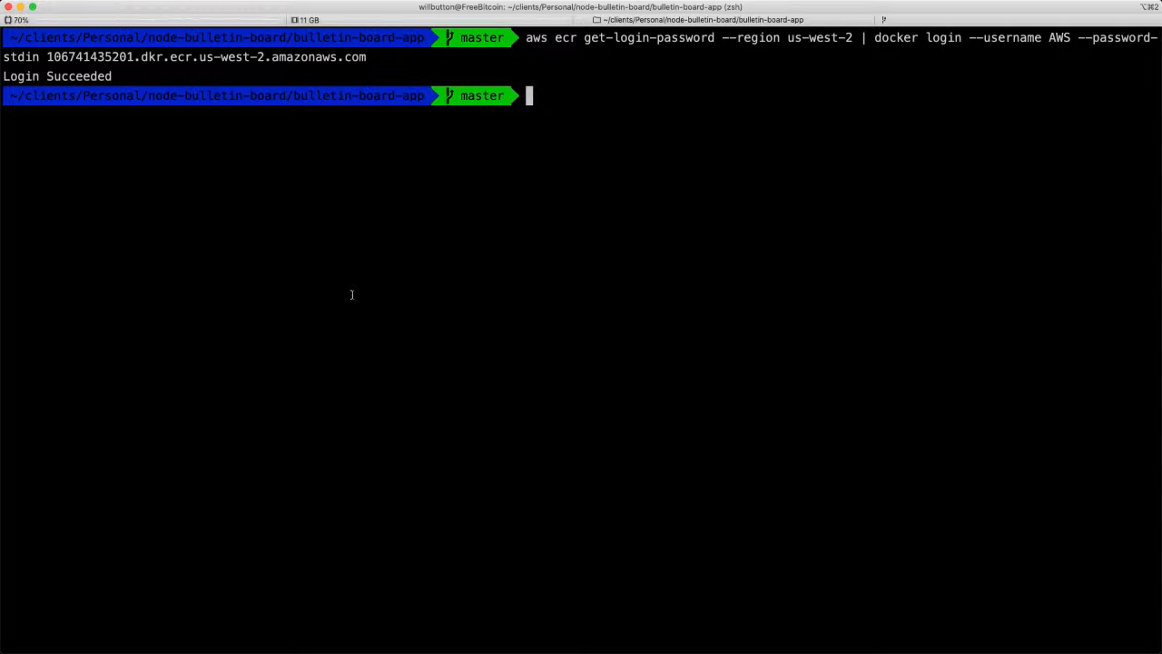
pyautogui.write('ls')
pyautogui.press('Return')
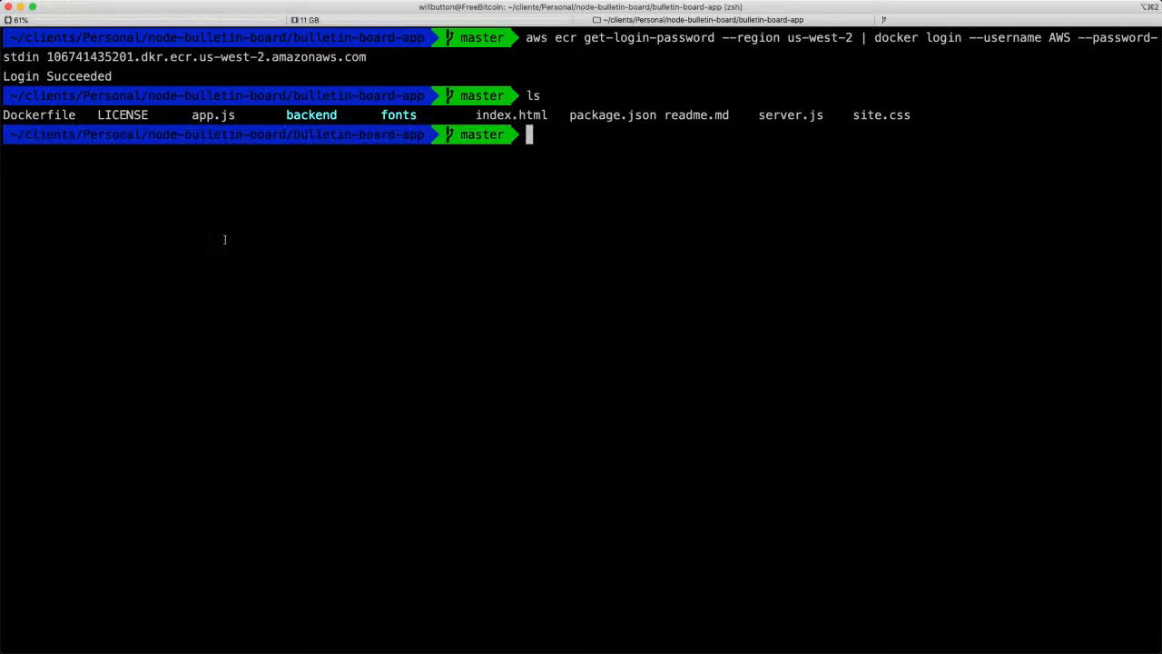
pyautogui.doubleClick(59, 120)
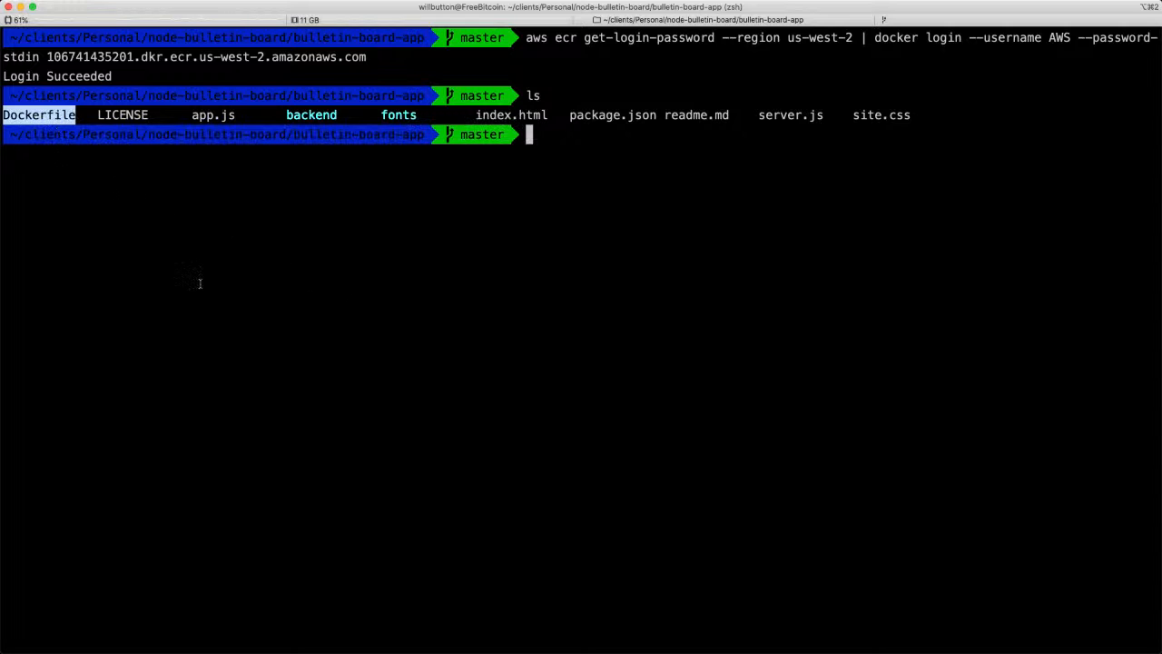
pyautogui.click(215, 295)
# Copy the build command from the ECR push commands and run "docker build -t incidentmanager ." in the terminal.
pyautogui.press('super+Tab')
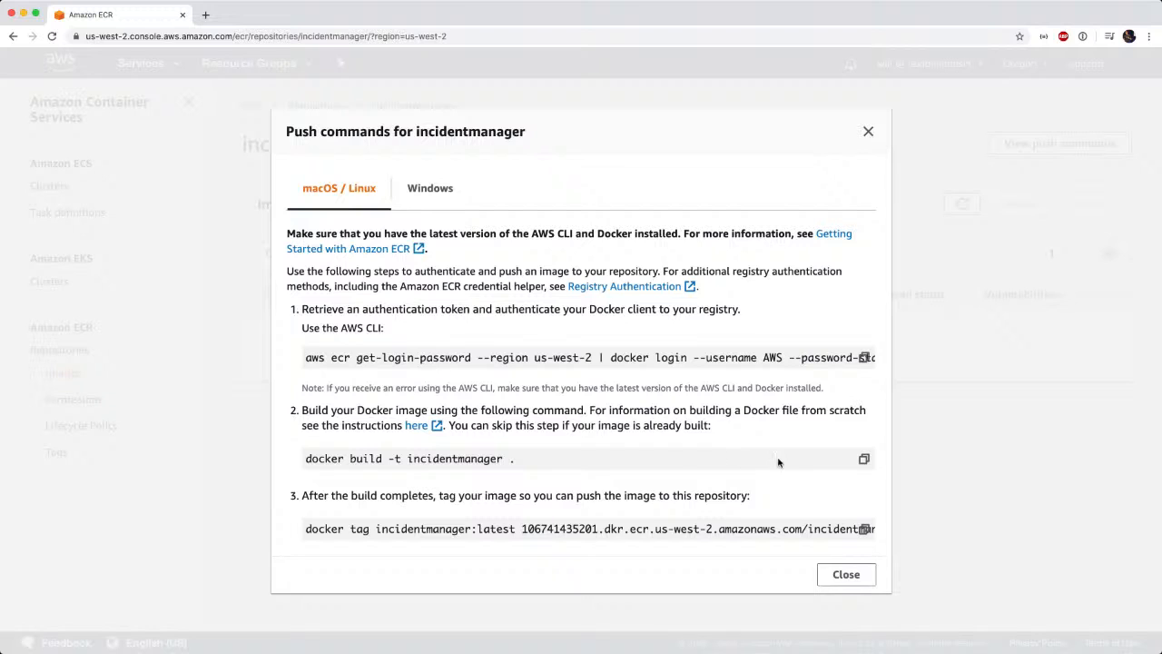
pyautogui.click(862, 461)
pyautogui.press('super+Tab')
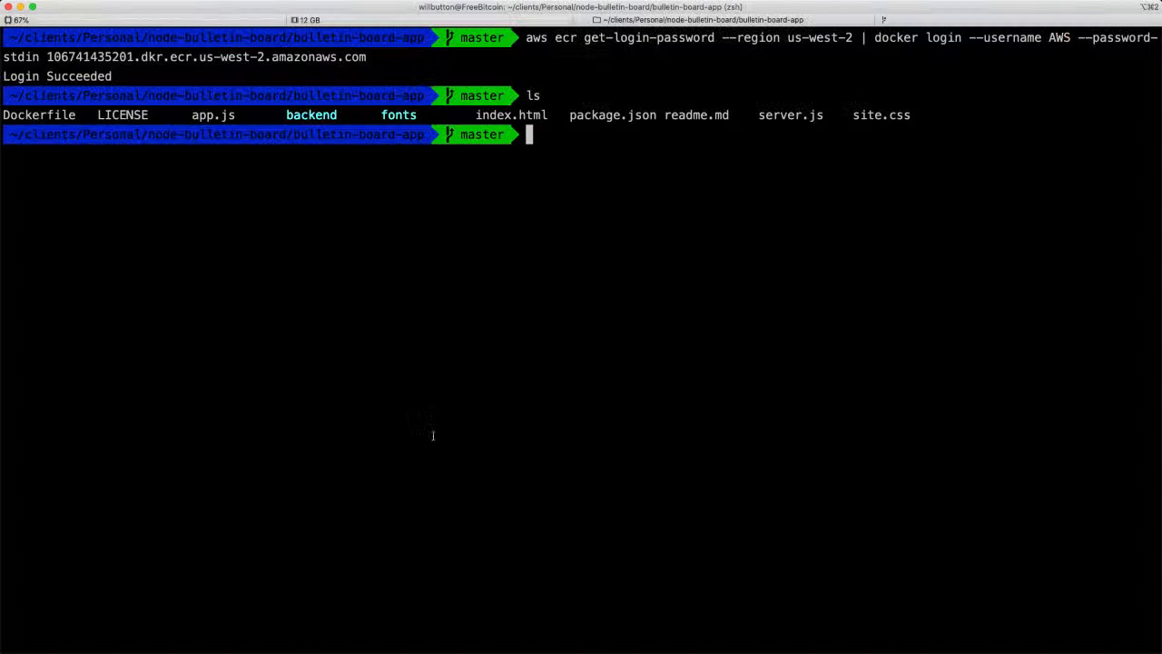
pyautogui.press('super+v')
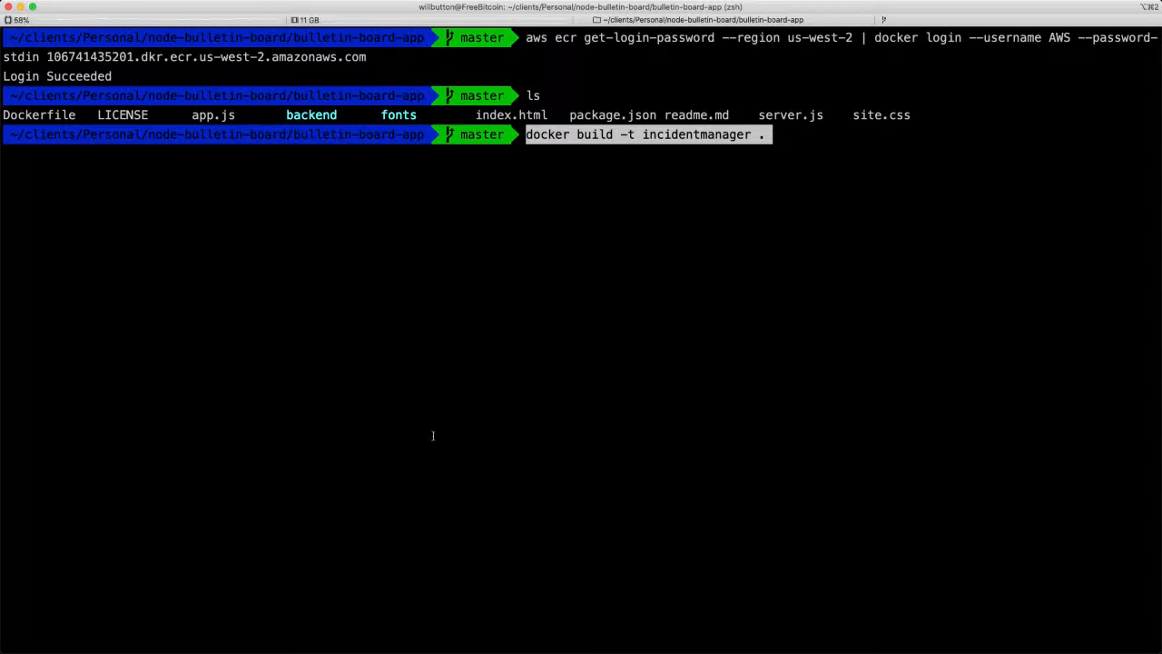
pyautogui.press('Return')
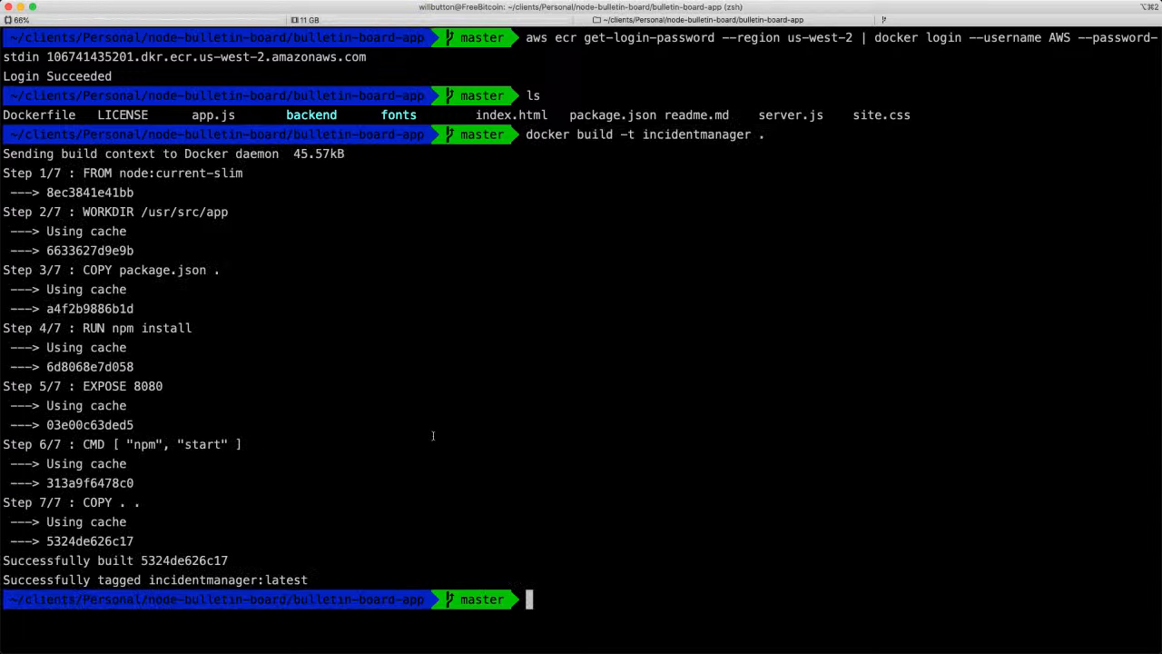
# Copy the docker tag command from the ECR push commands and run it in the terminal to tag incidentmanager:latest for the ECR repository.
pyautogui.press('super+Tab')
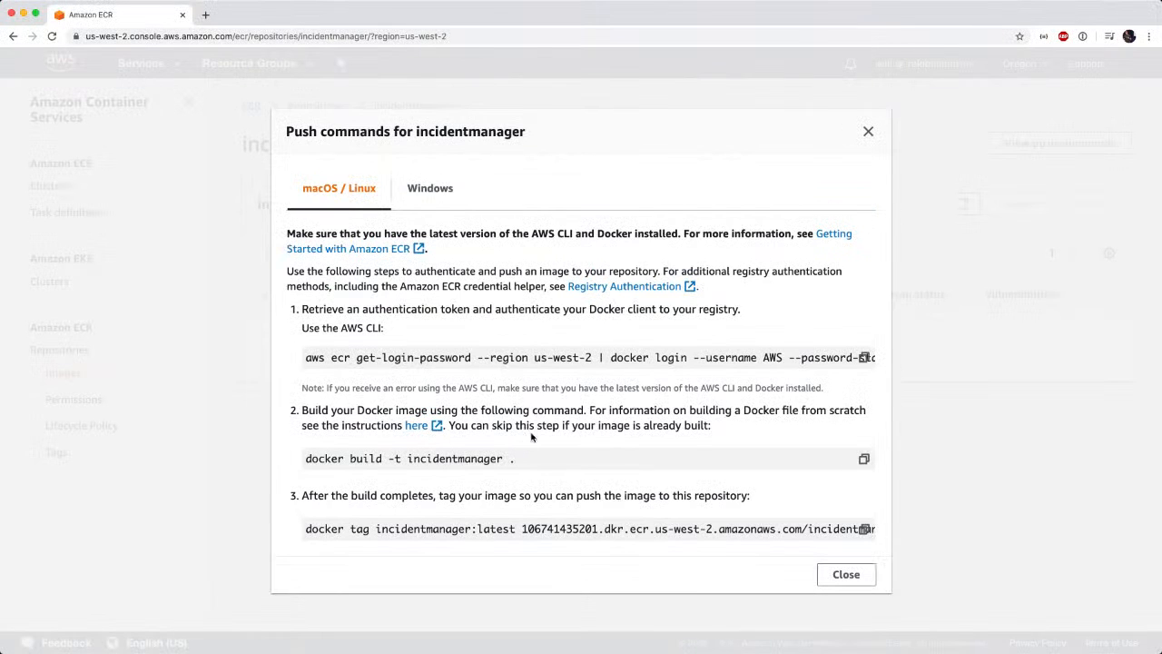
pyautogui.scroll(-3, 532, 438)
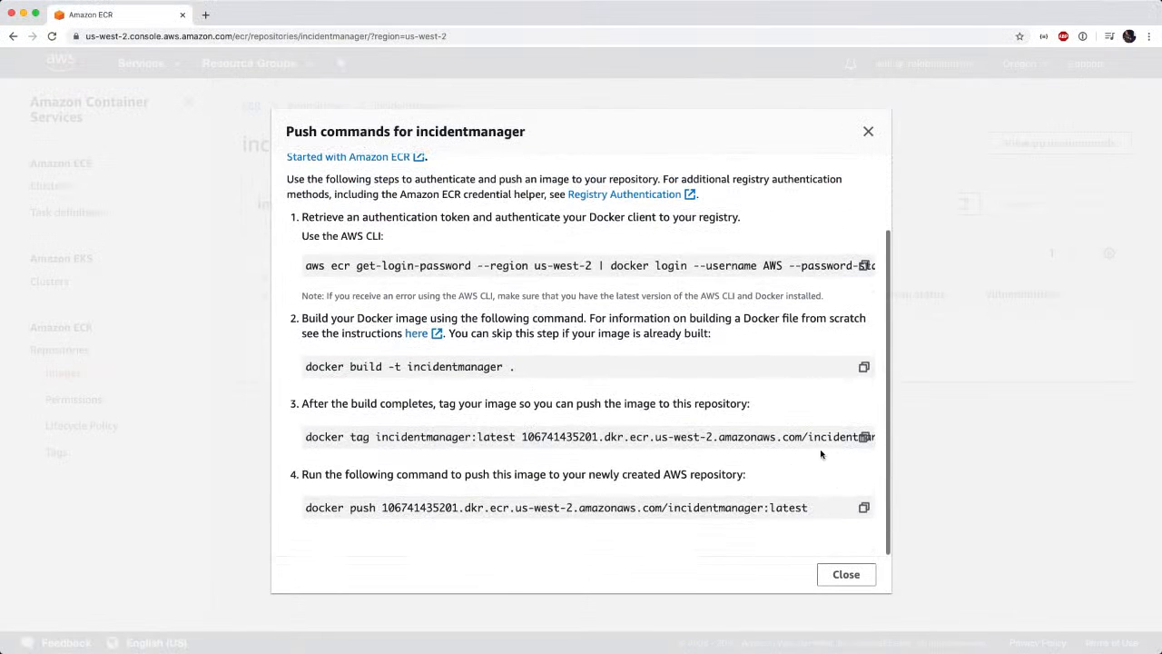
pyautogui.click(864, 439)
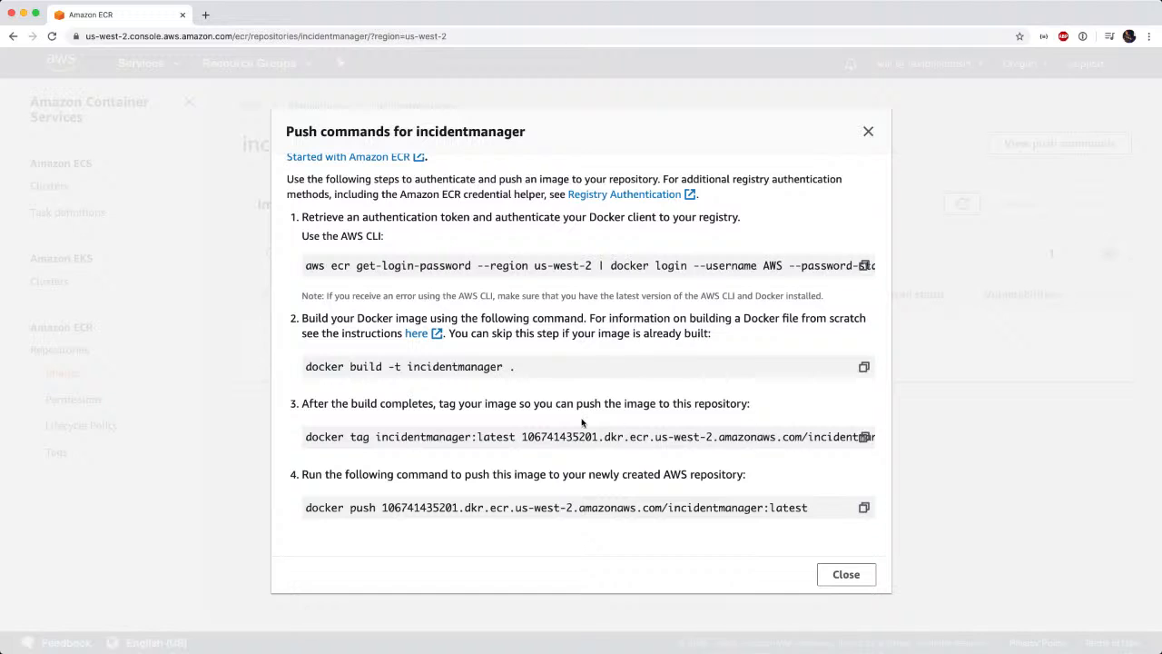
pyautogui.press('super+Tab')
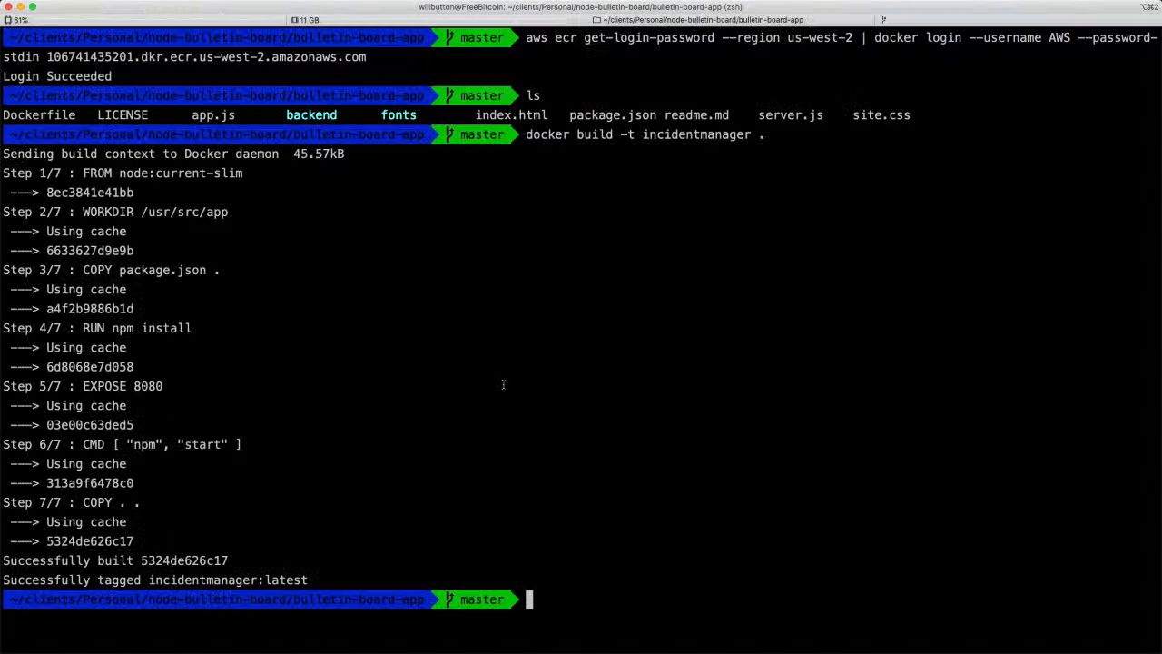
pyautogui.press('super+v')
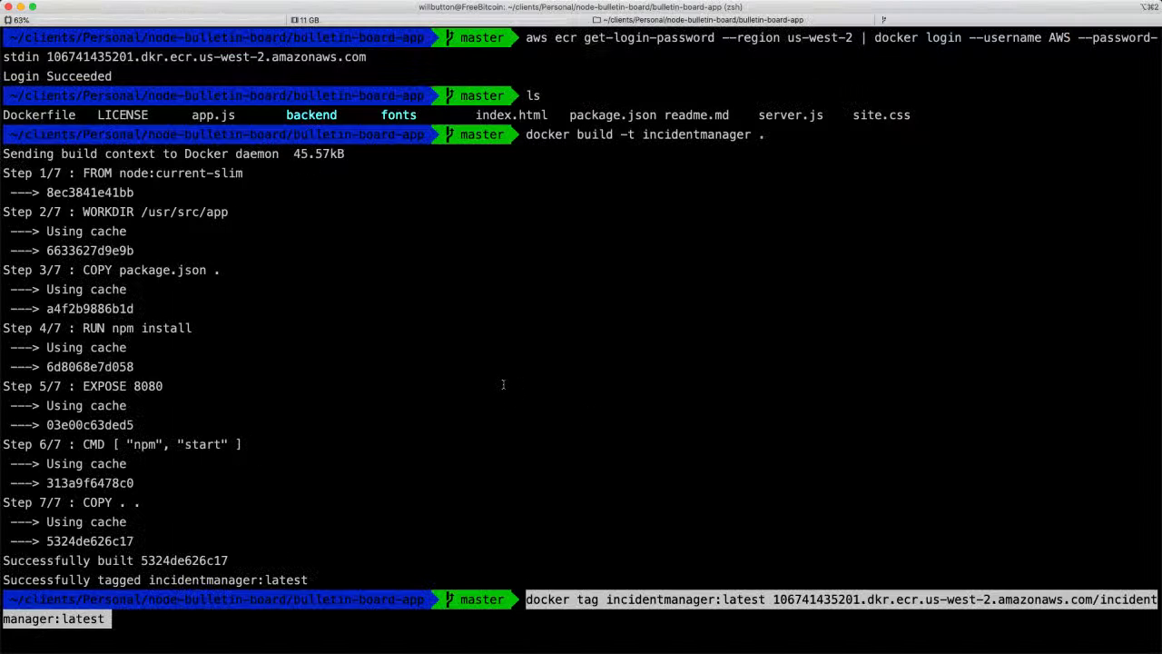
pyautogui.doubleClick(550, 599)
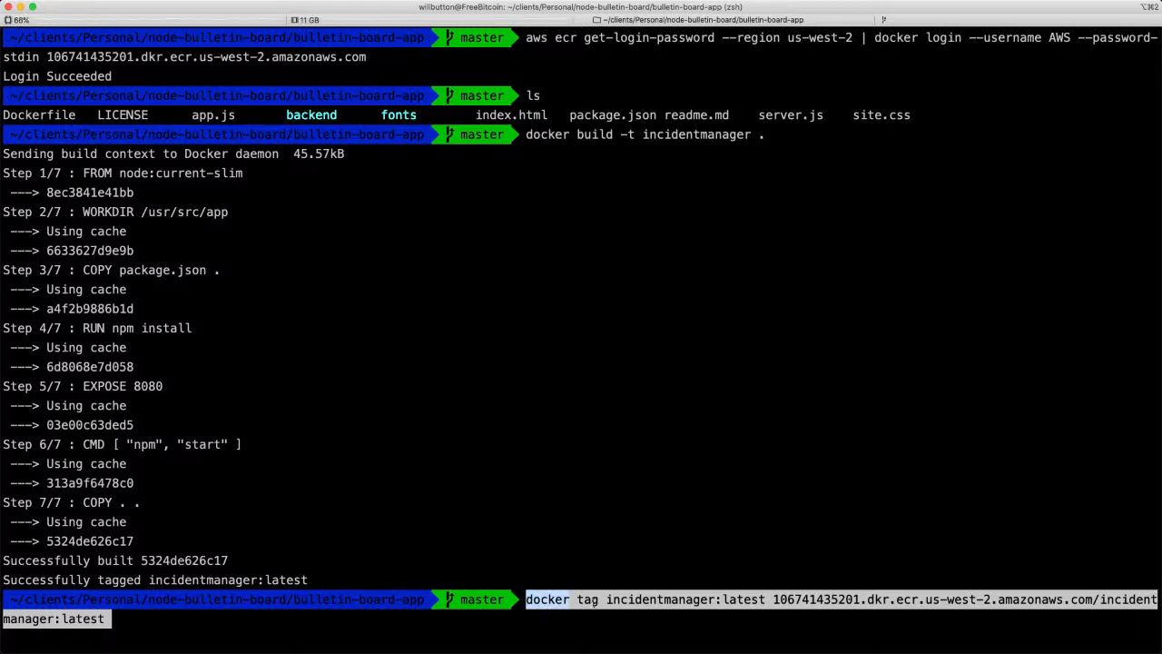
pyautogui.doubleClick(603, 601)
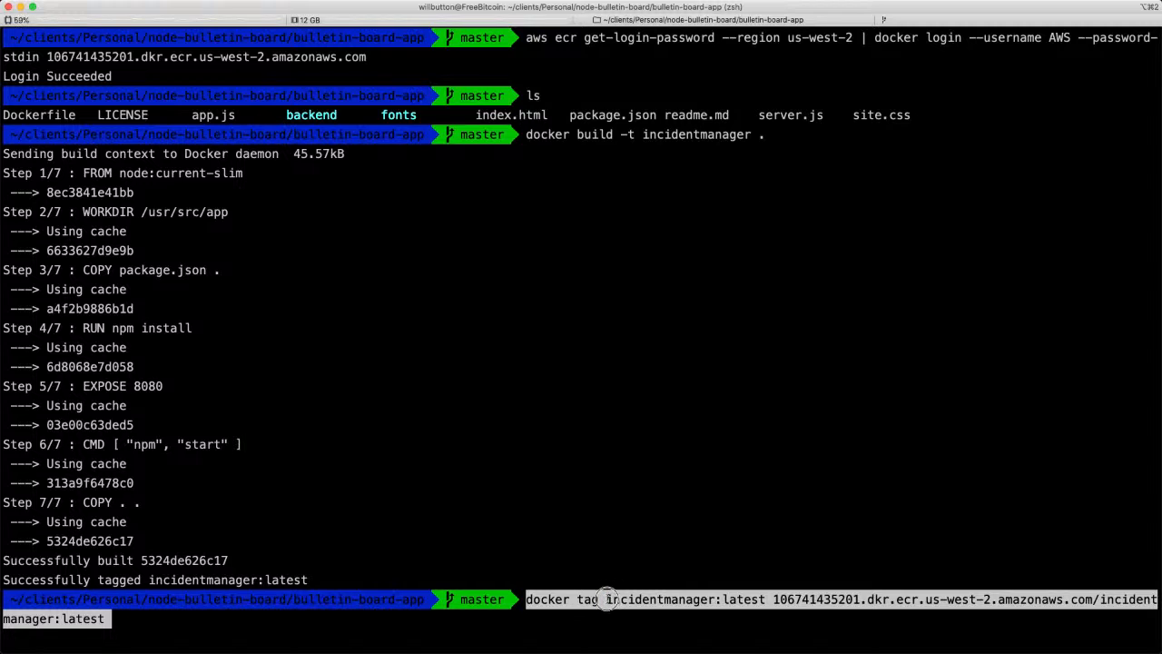
pyautogui.moveTo(606, 601); pyautogui.dragTo(773, 600)
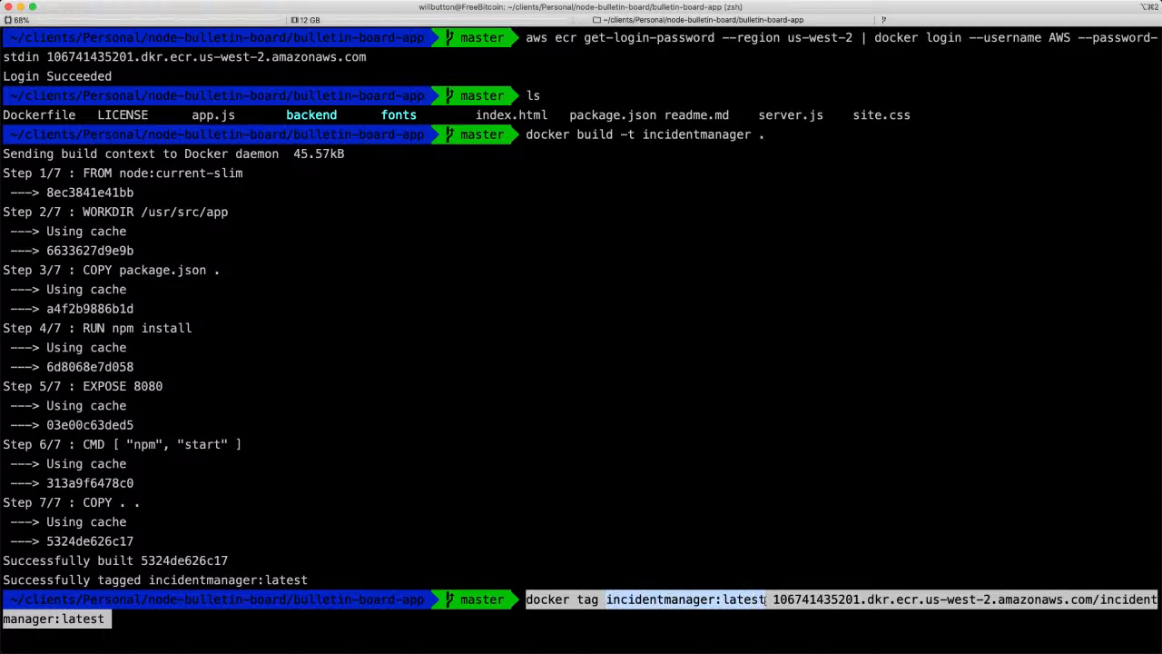
pyautogui.click(773, 600)
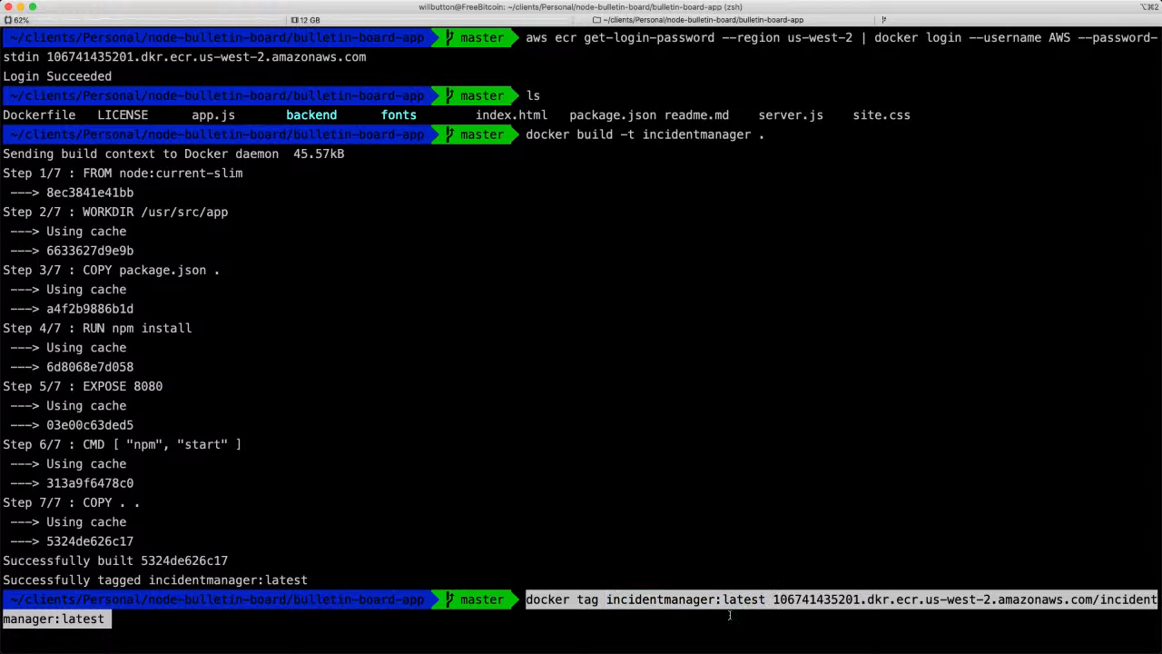
pyautogui.press('Return')
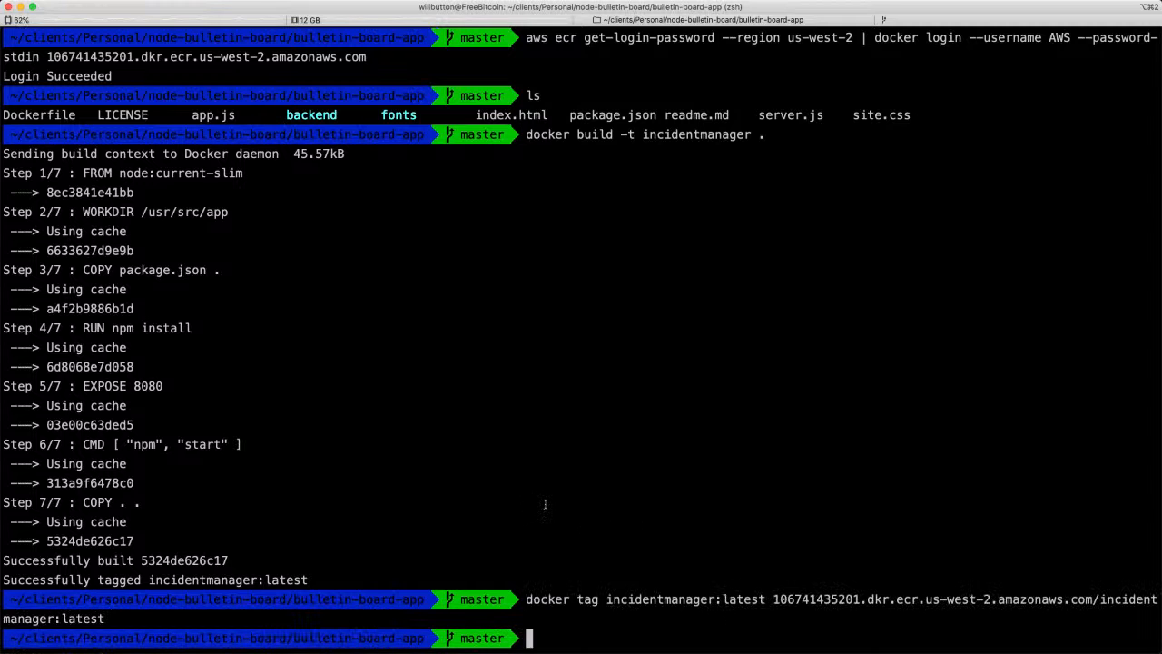
# Copy the docker push command, close the push commands, and run it in the terminal to push incidentmanager:latest to ECR.
pyautogui.press('super+Tab')
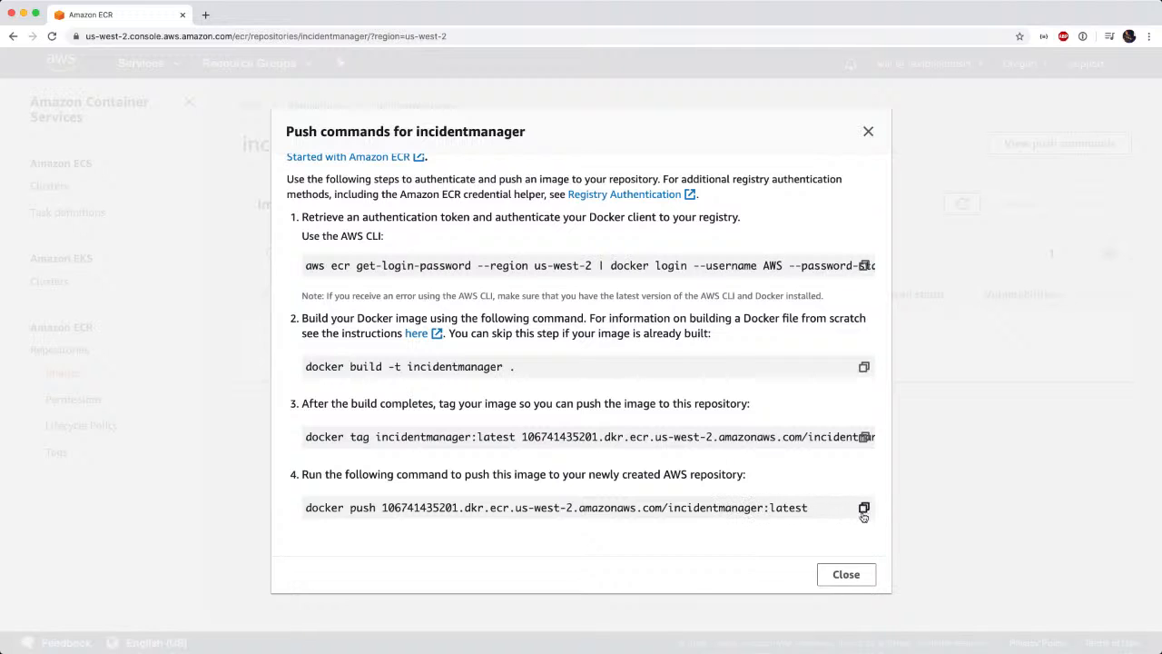
pyautogui.click(844, 575)
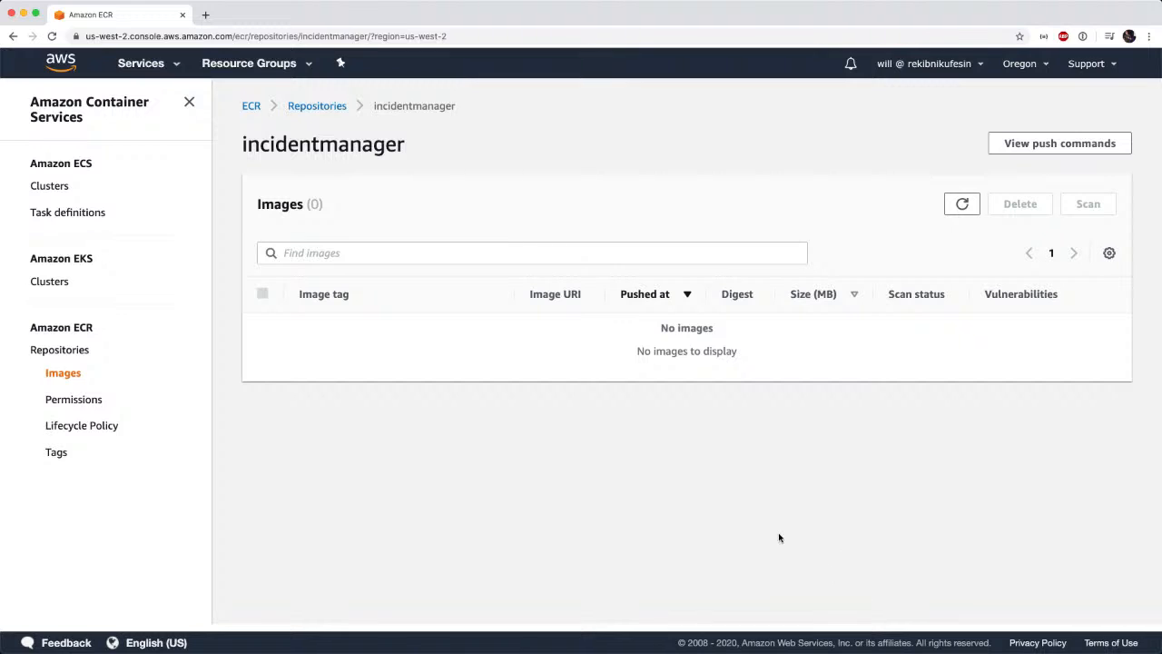
pyautogui.press('super+Tab')
pyautogui.press('super+v')
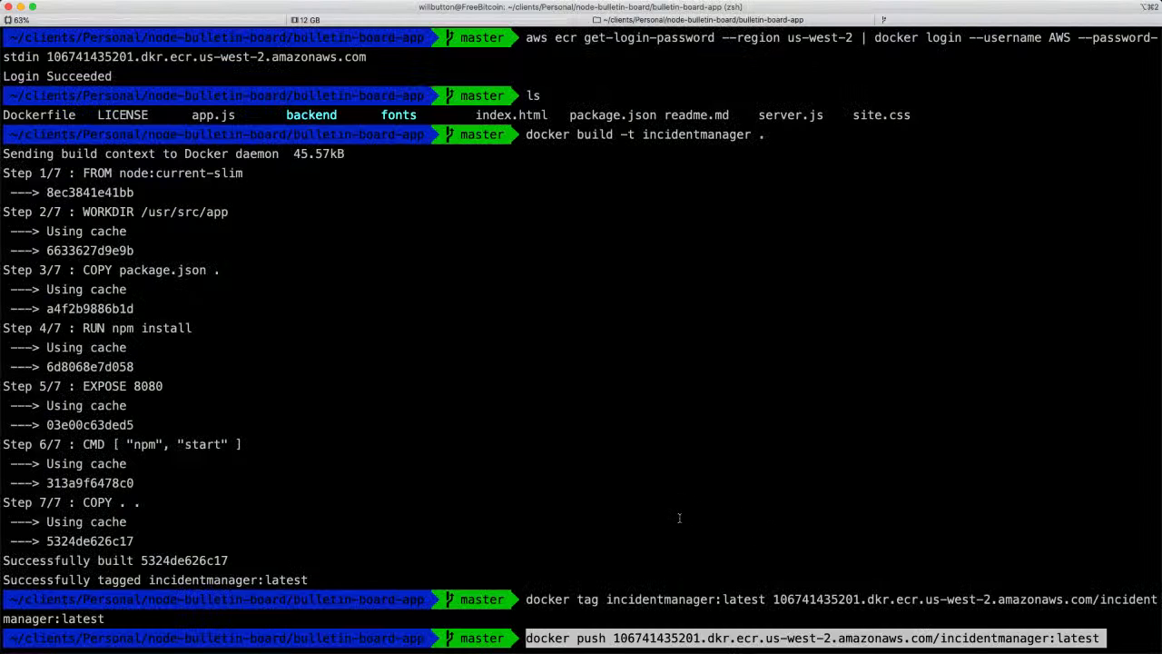
pyautogui.press('Return')
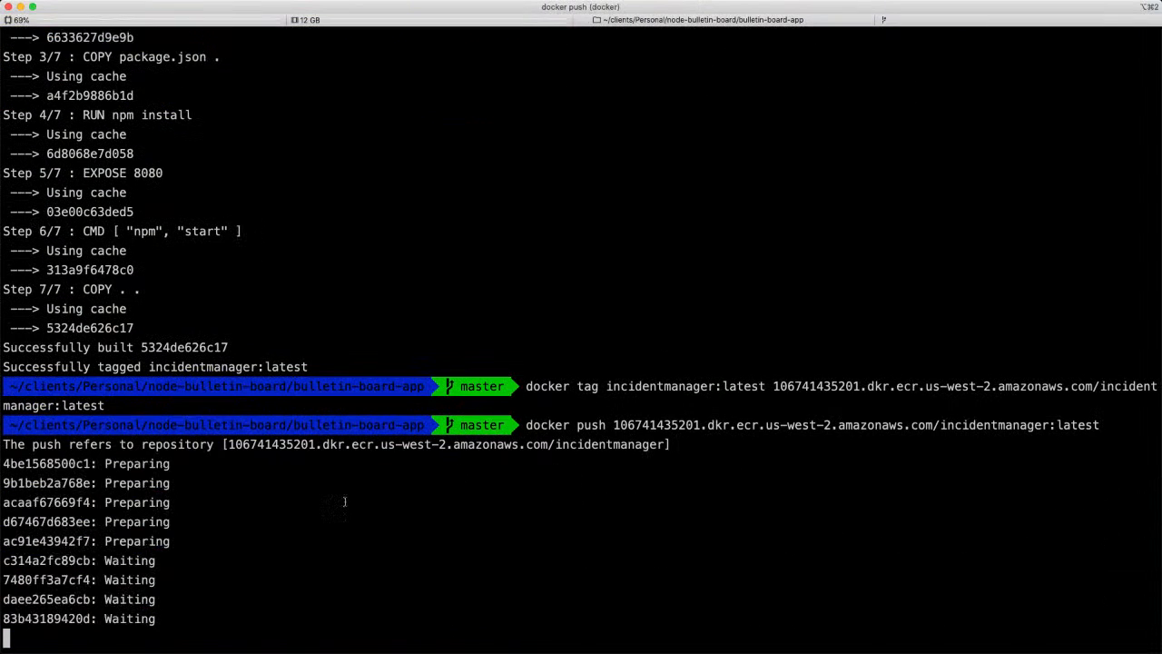
# Switch back to the AWS console and open the IncidentManager cluster's detail page in Amazon ECS.
pyautogui.press('super+Tab')
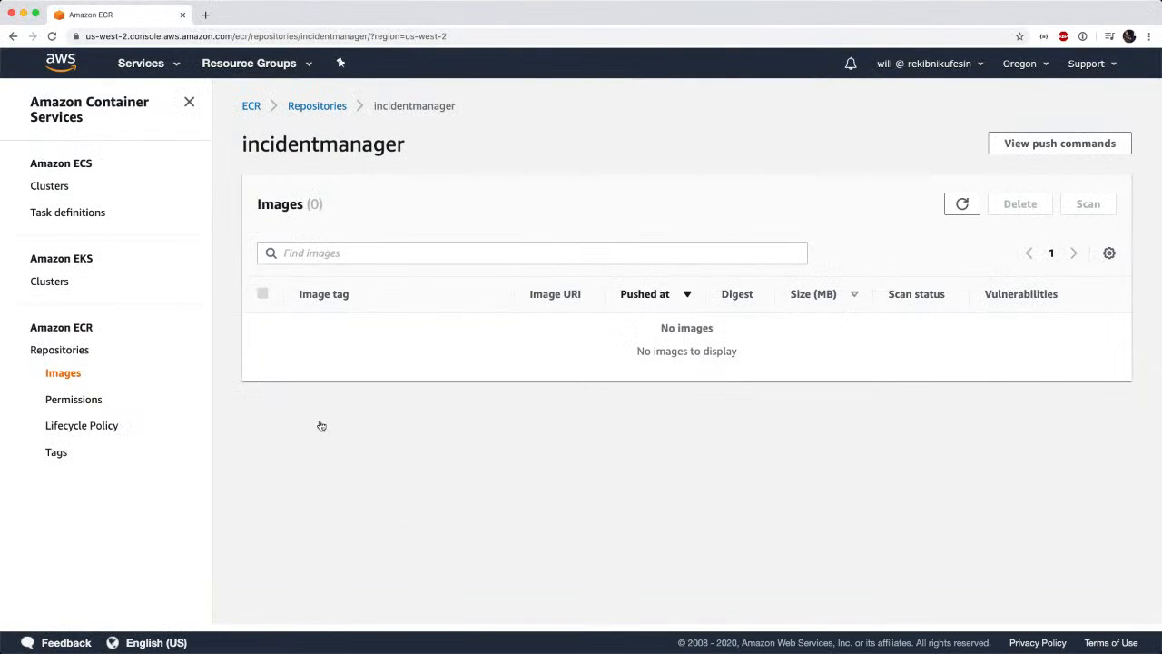
pyautogui.click(77, 162)
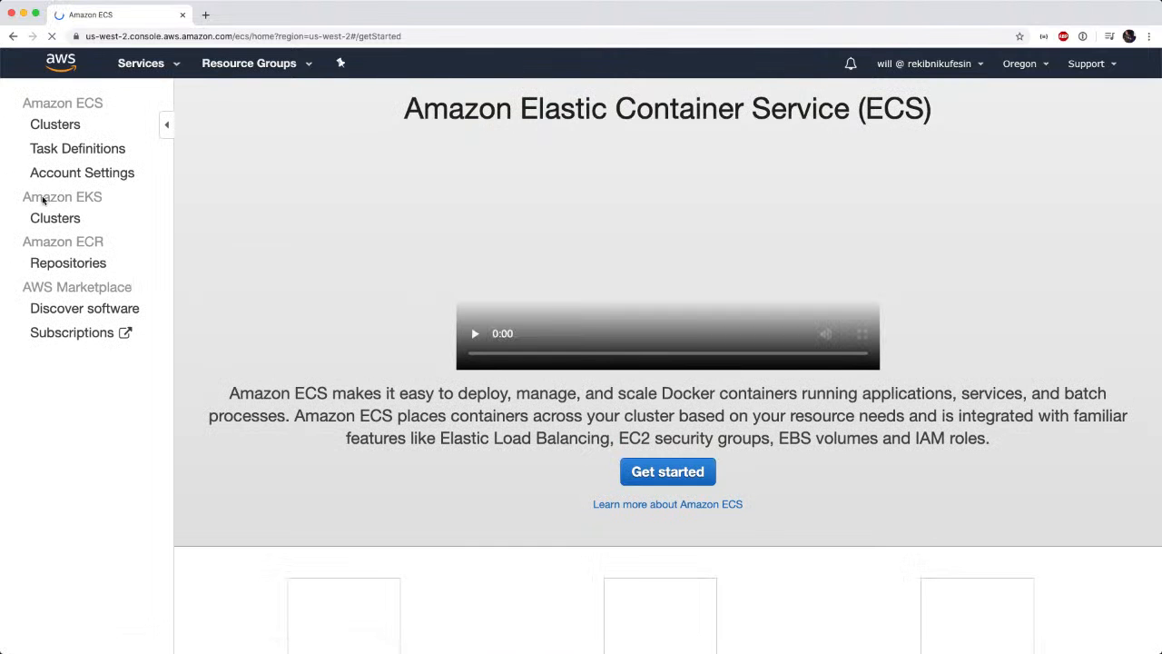
pyautogui.click(66, 127)
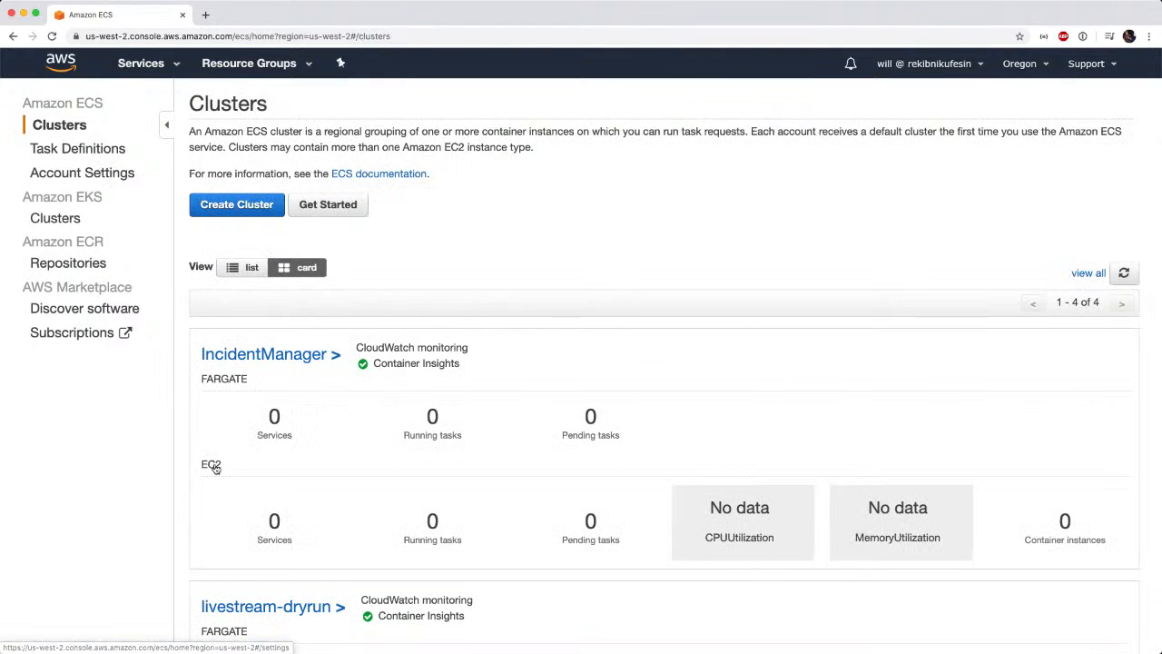
pyautogui.scroll(-1, 214, 467)
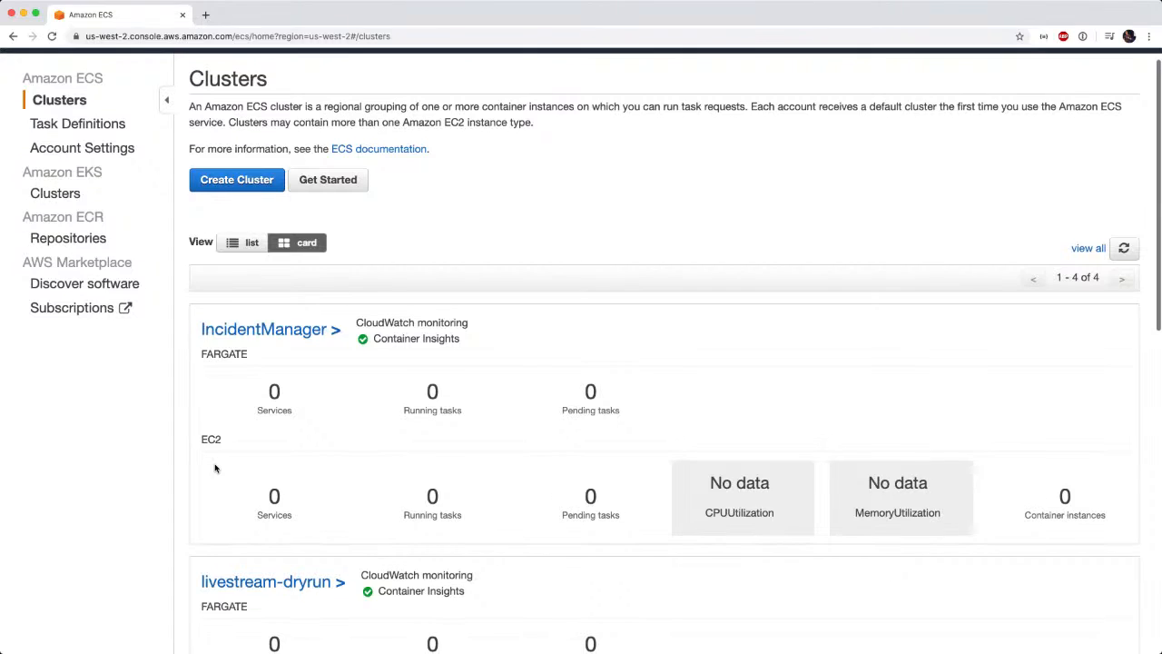
pyautogui.click(245, 333)
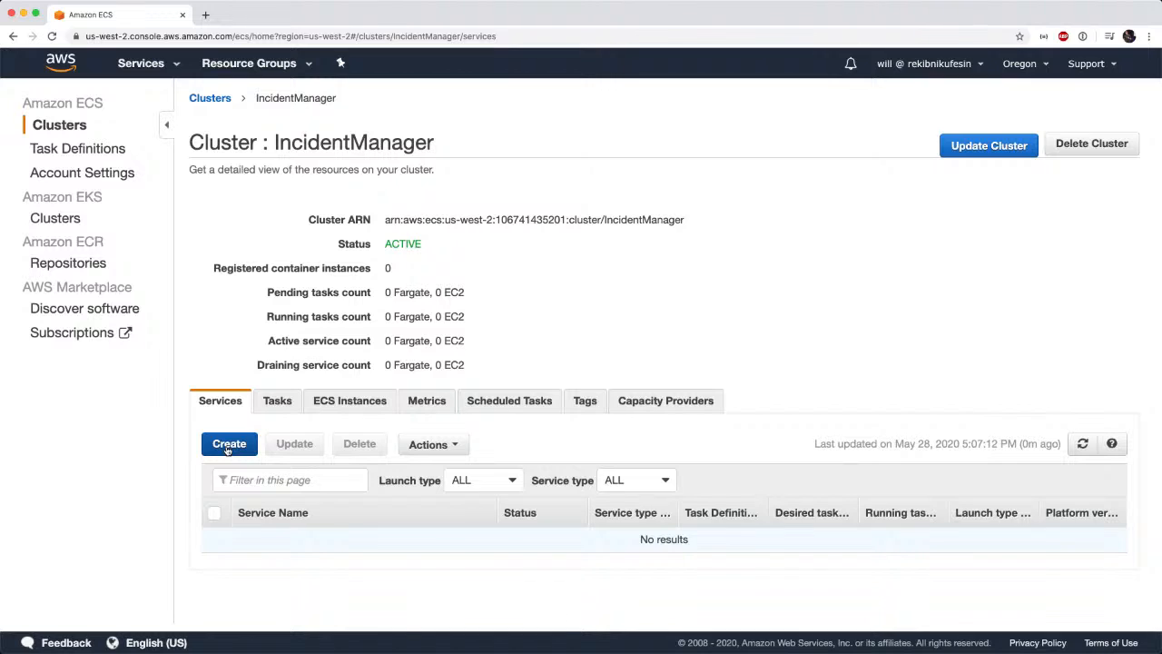
# Start a new service in the cluster with the FARGATE launch type and check the available task definition families.
pyautogui.click(227, 450)
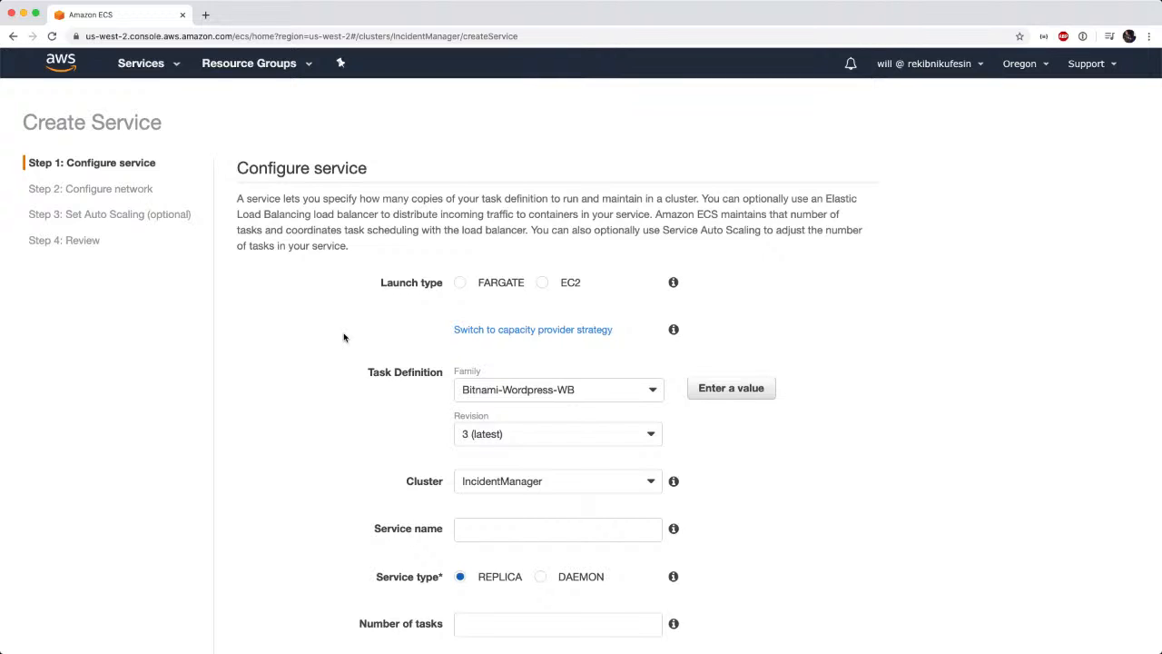
pyautogui.click(461, 284)
pyautogui.scroll(-1, 645, 383)
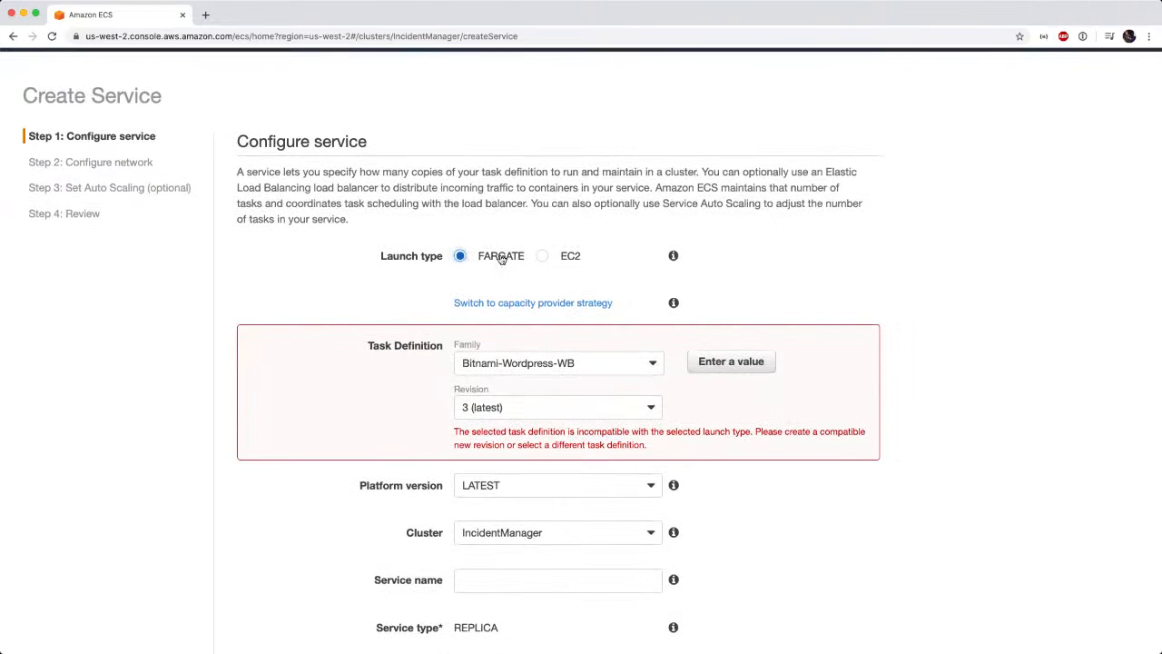
pyautogui.click(614, 371)
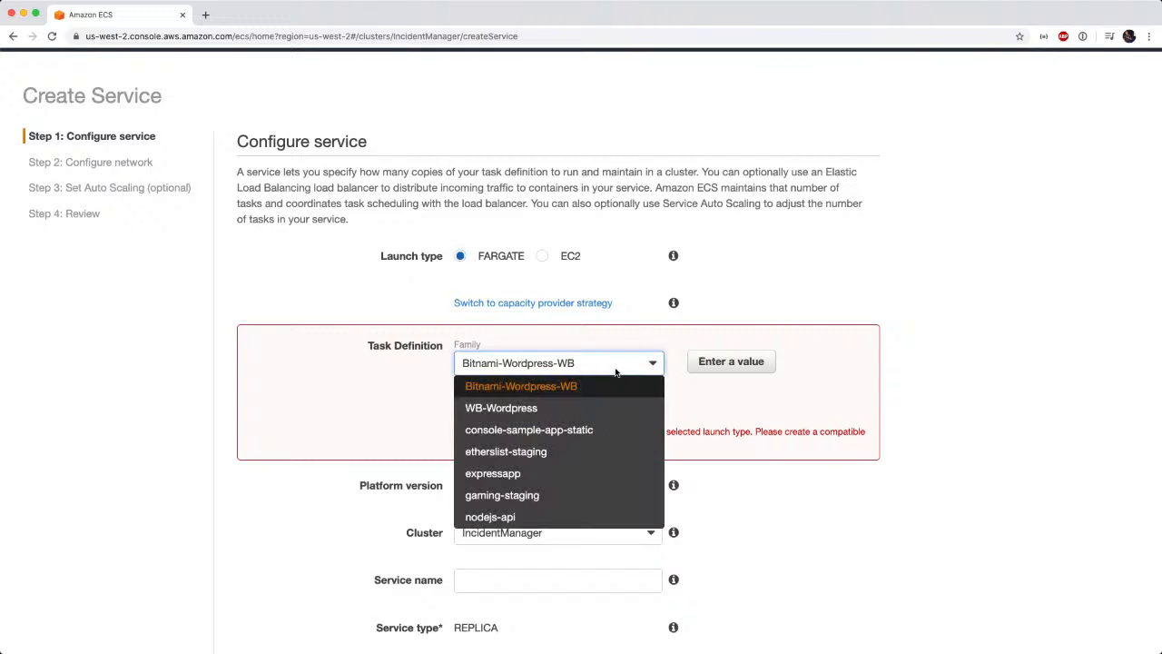
pyautogui.click(388, 382)
pyautogui.scroll(1, 138, 93)
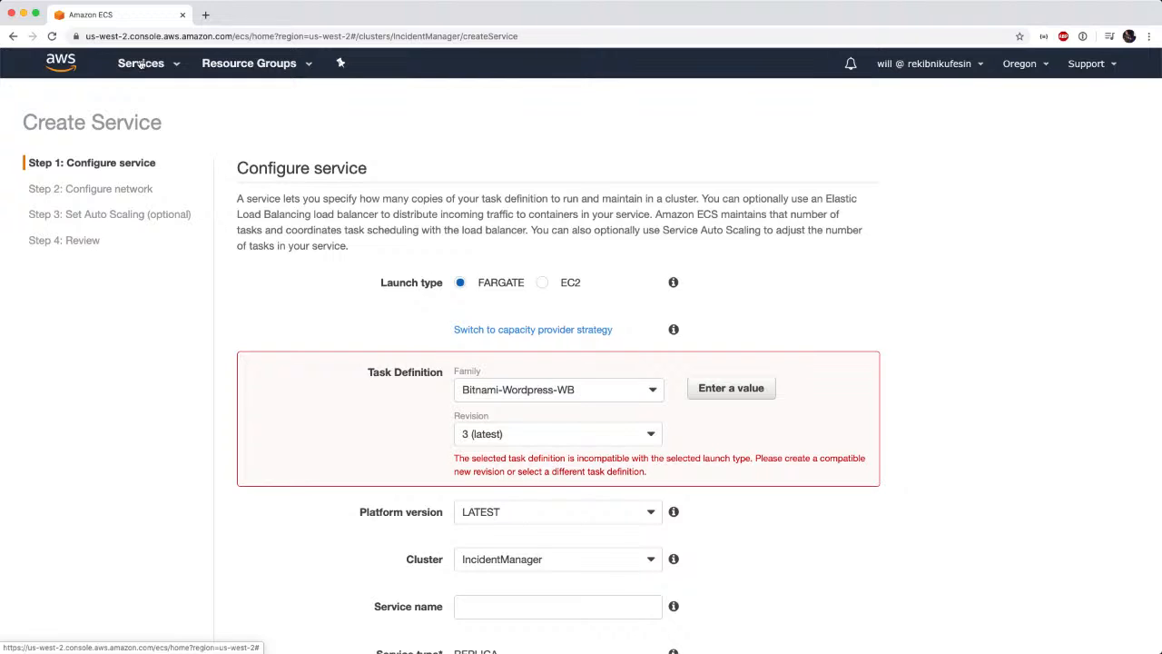
# Open Elastic Container Service in a second browser tab and start a new task definition with FARGATE launch type compatibility.
pyautogui.click(141, 63)
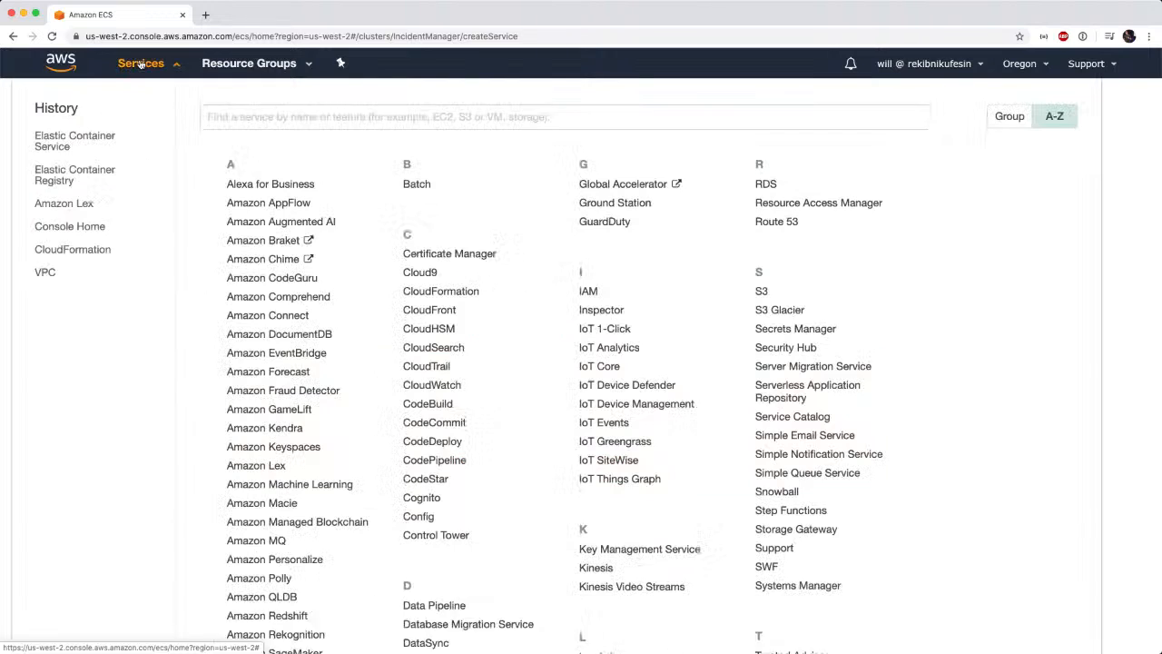
pyautogui.keyDown('super'); pyautogui.click(93, 142); pyautogui.keyUp('super')
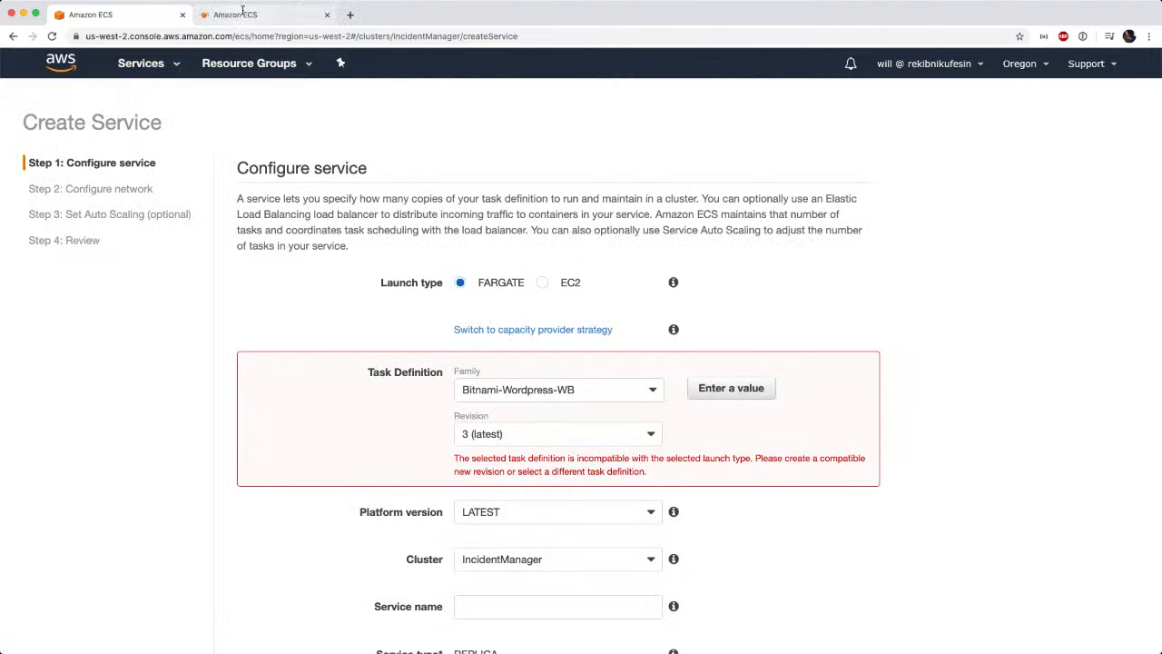
pyautogui.click(242, 13)
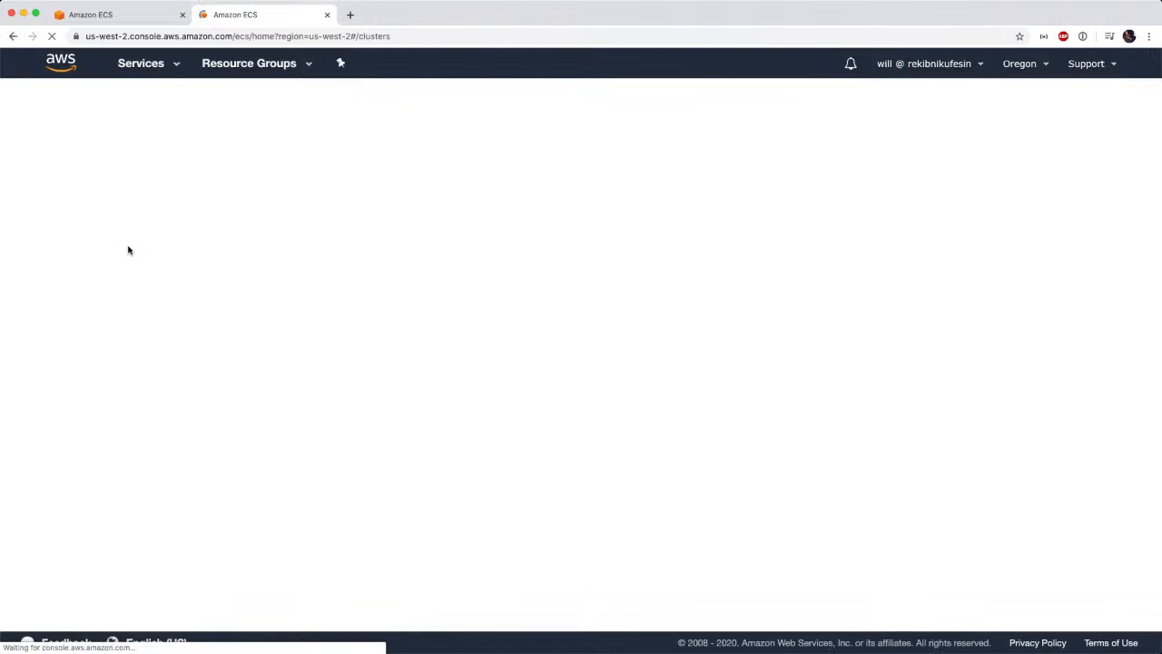
pyautogui.click(98, 150)
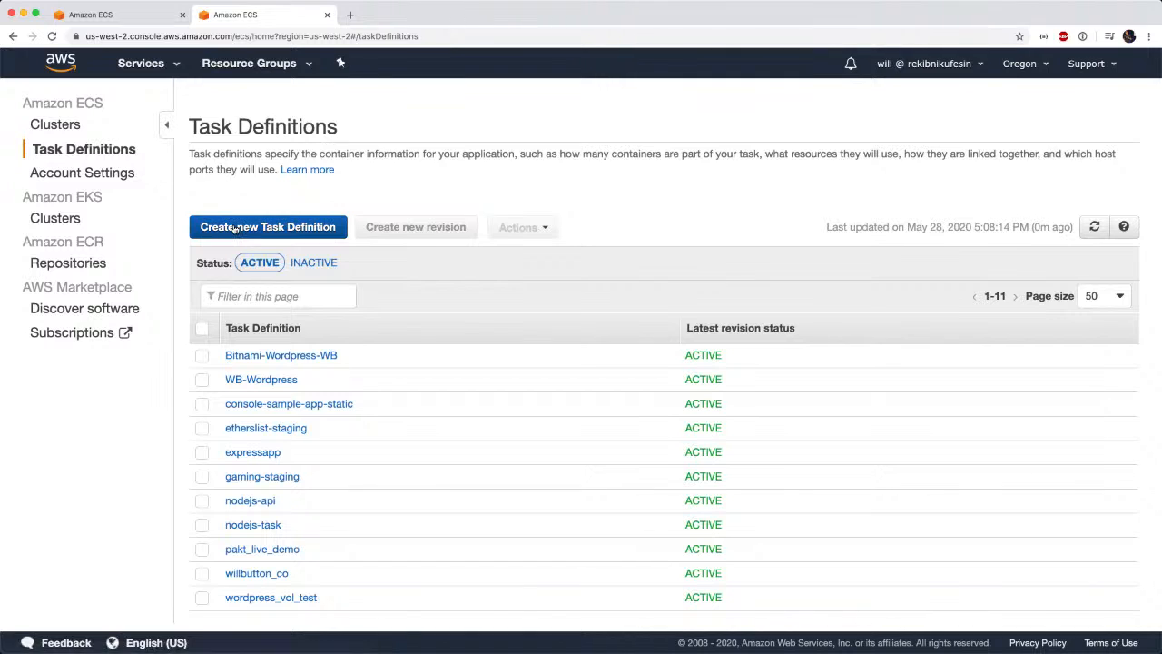
pyautogui.click(234, 228)
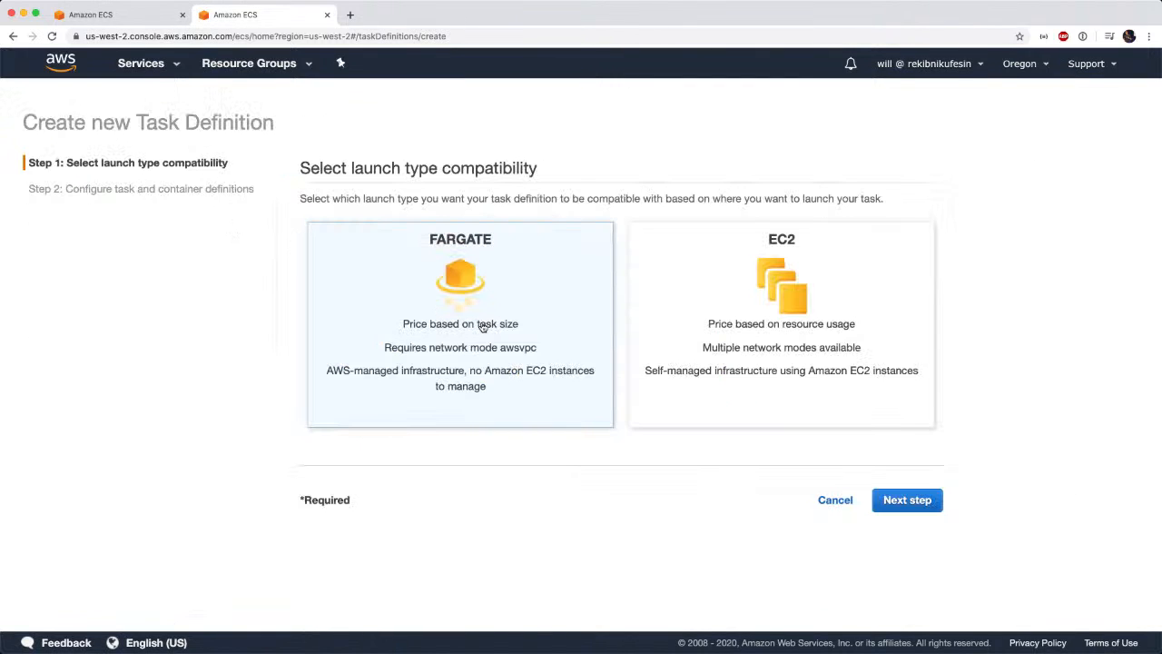
pyautogui.click(895, 505)
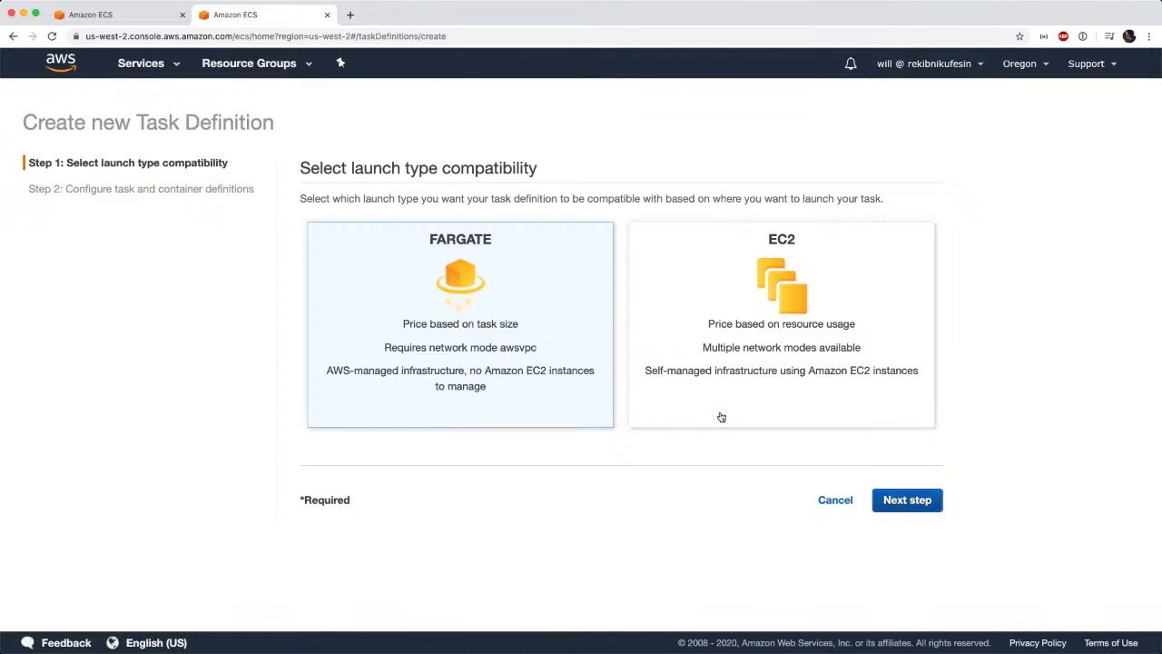
# Name the task definition bulletinboard and assign ecsTaskExecutionRole as its task role.
pyautogui.click(555, 258)
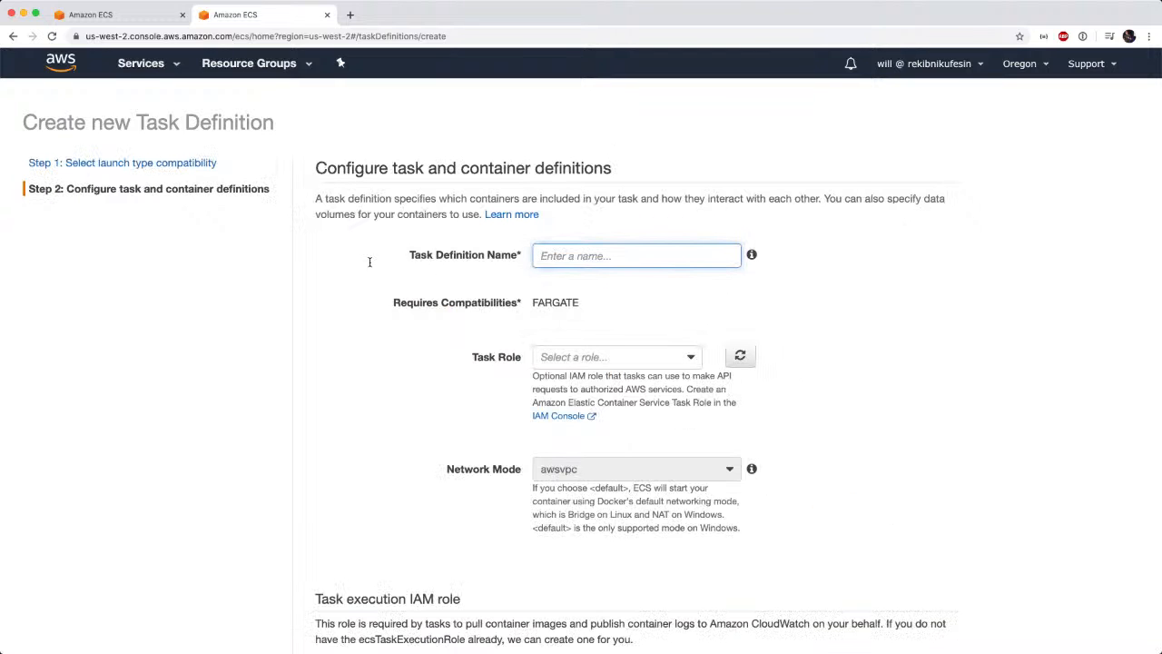
pyautogui.write('bulletinboard')
pyautogui.click(691, 361)
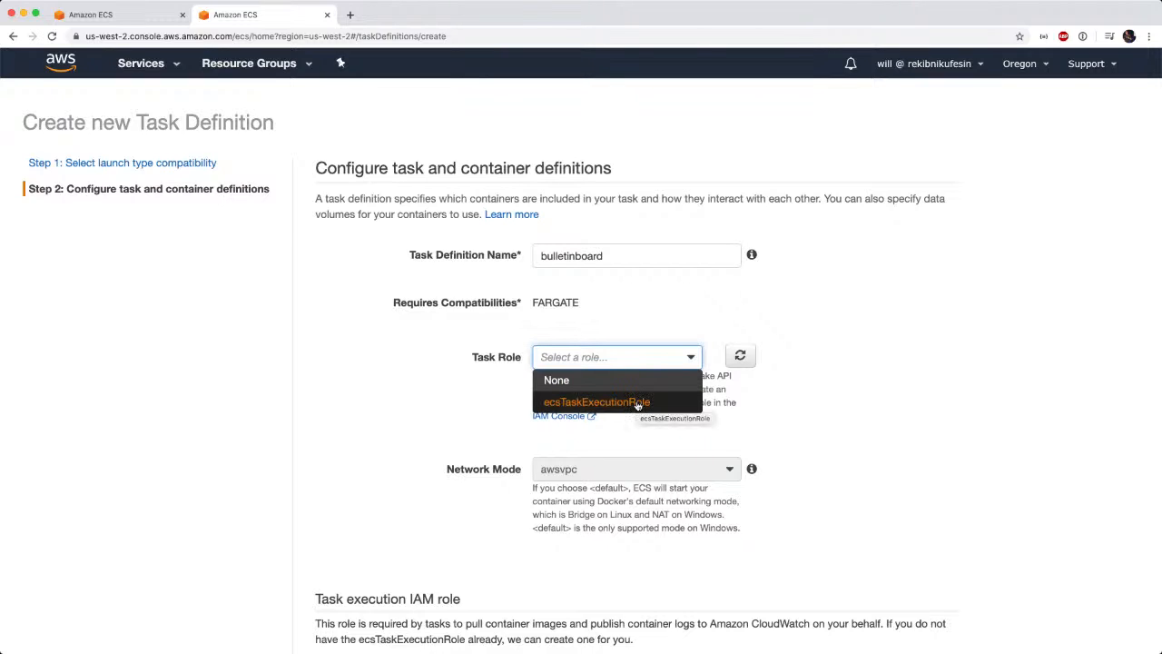
pyautogui.click(625, 405)
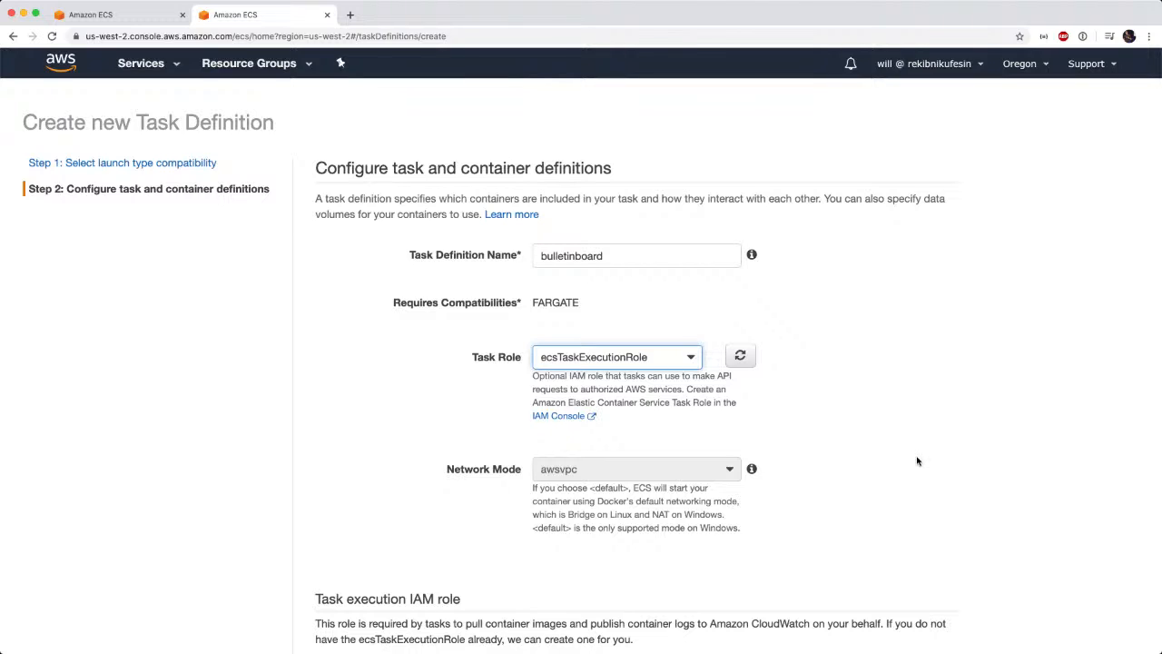
pyautogui.scroll(-5, 862, 446)
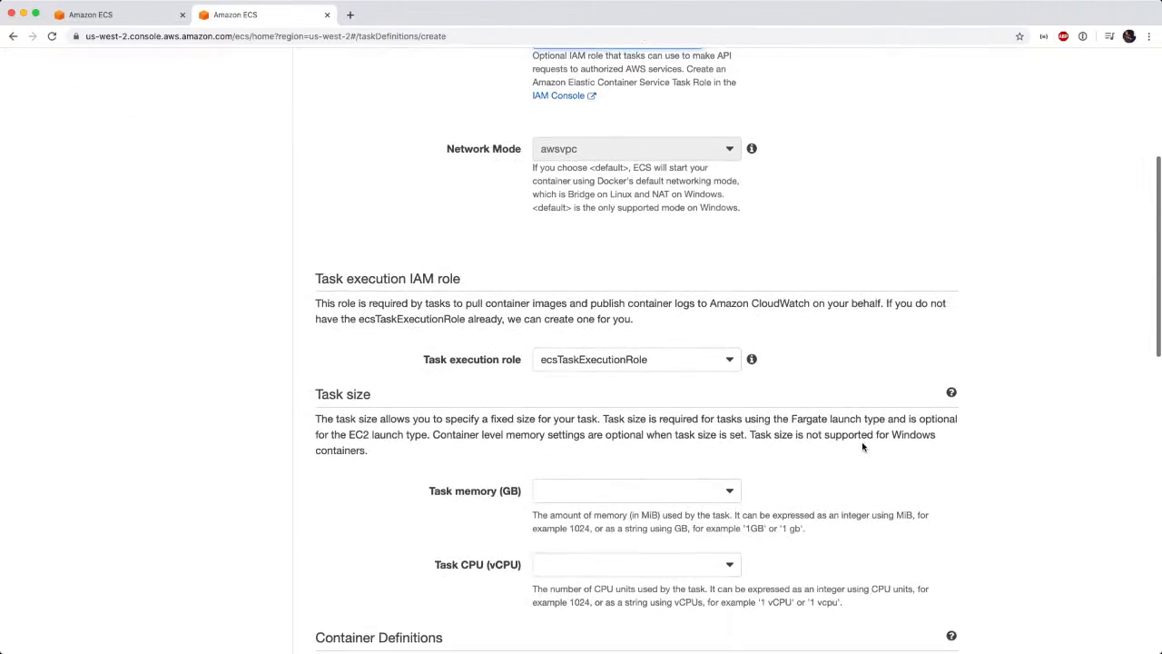
pyautogui.scroll(4, 863, 446)
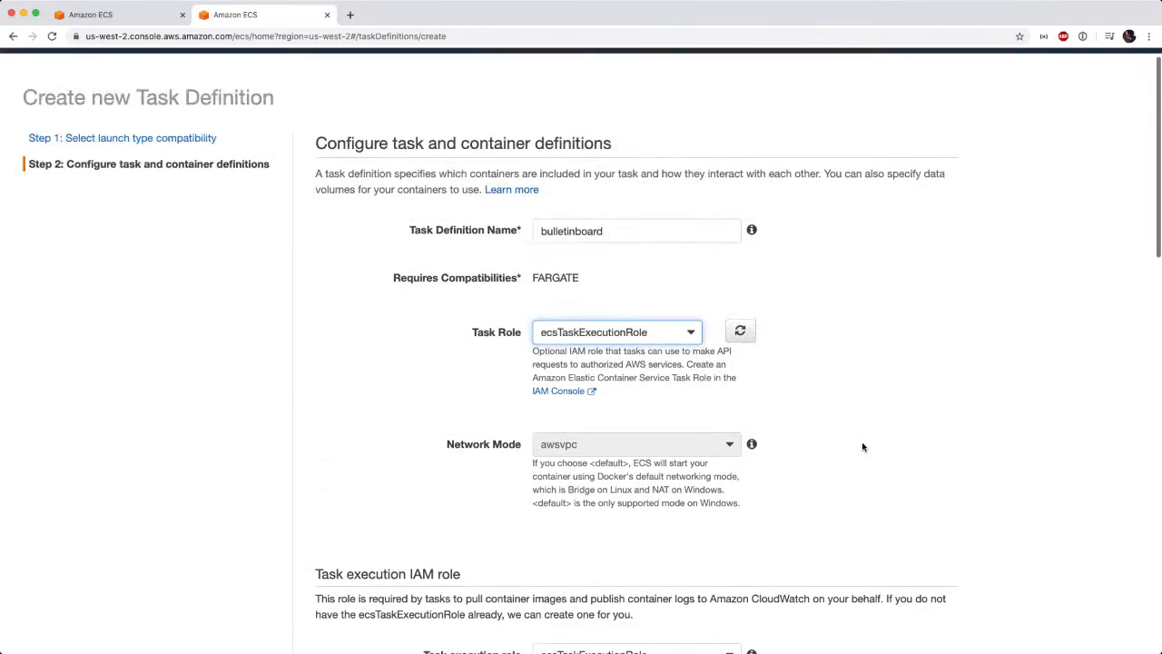
pyautogui.scroll(-2, 863, 446)
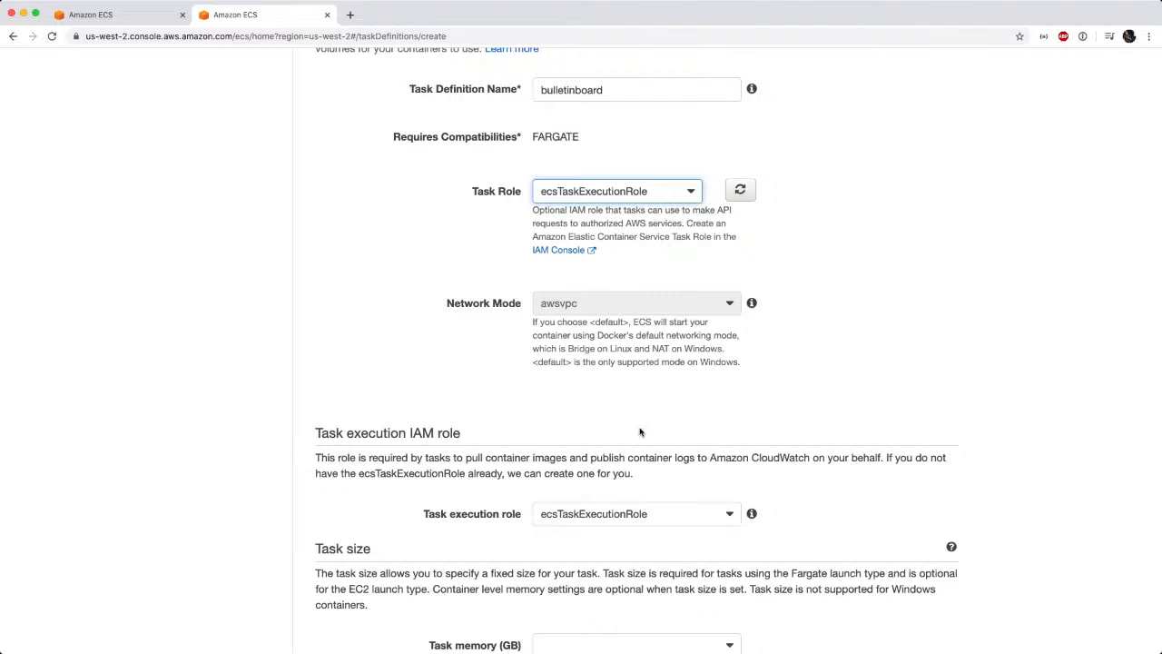
pyautogui.click(690, 190)
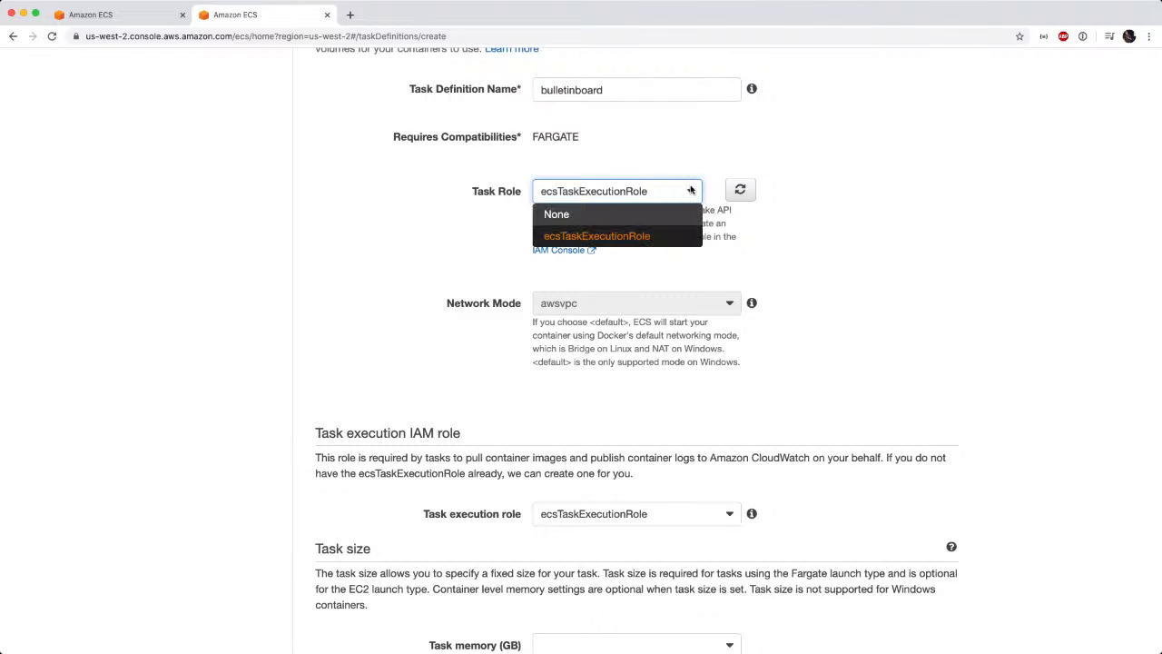
pyautogui.click(691, 190)
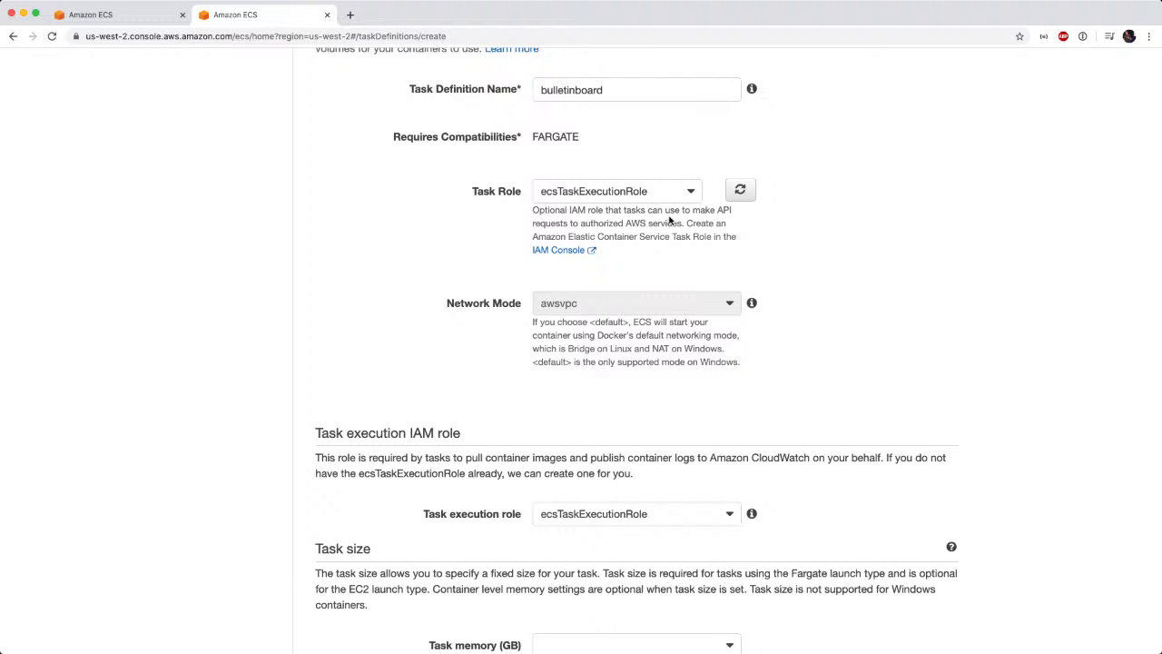
# Choose ecsTaskExecutionRole as the task execution role.
pyautogui.scroll(-3, 815, 314)
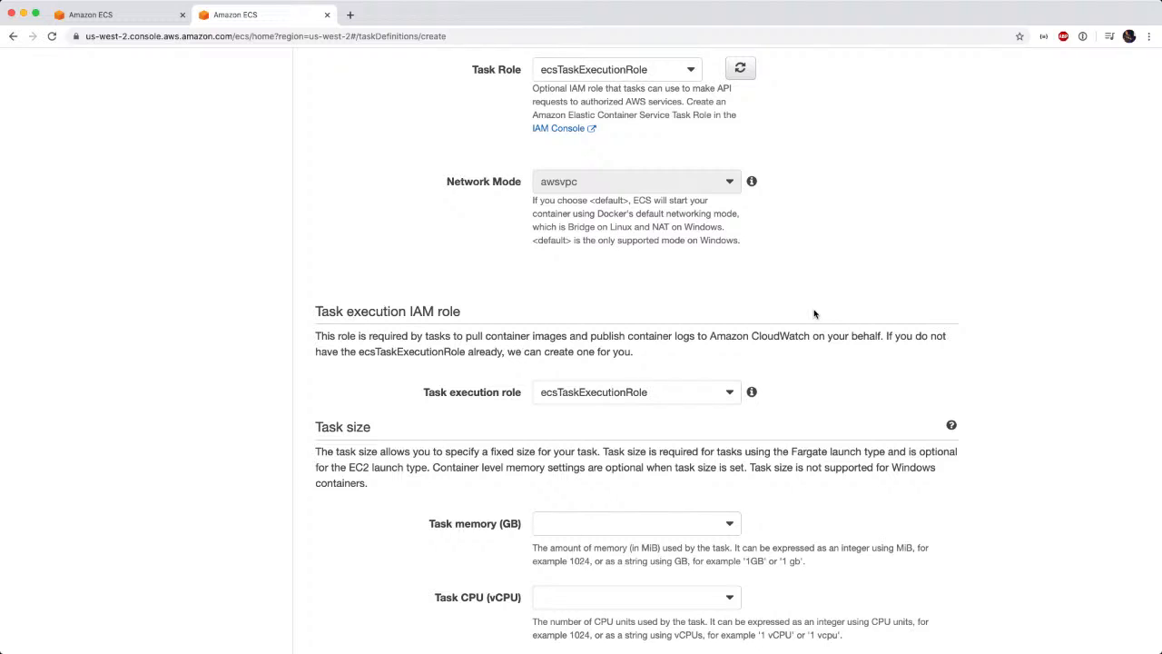
pyautogui.scroll(-1, 815, 313)
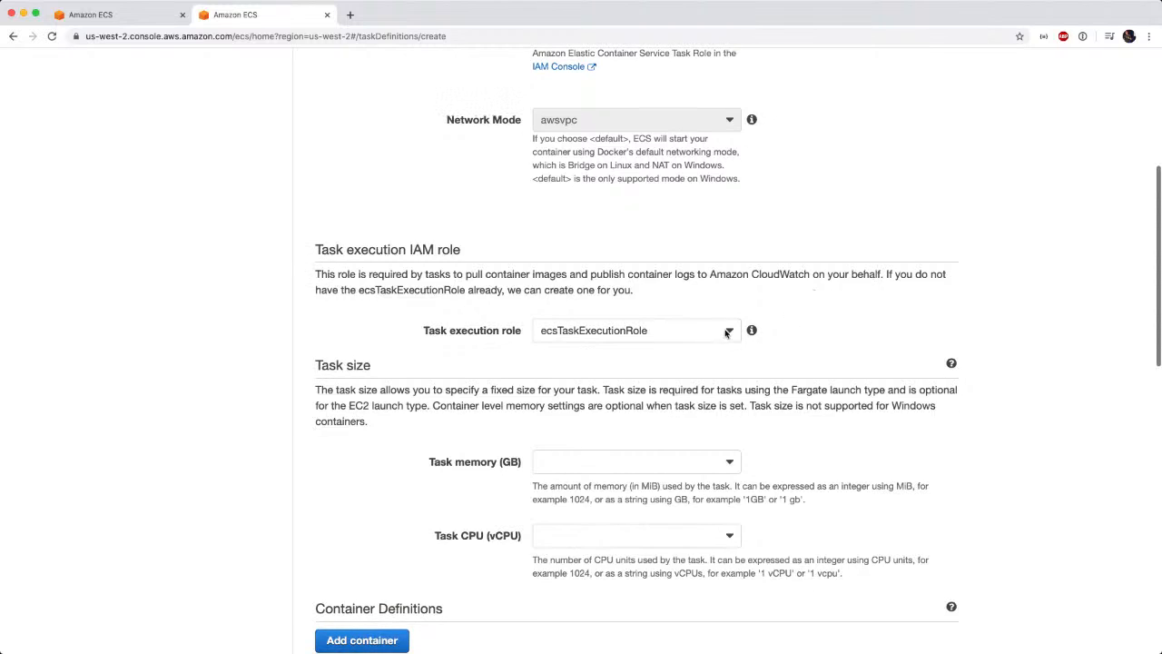
pyautogui.click(725, 334)
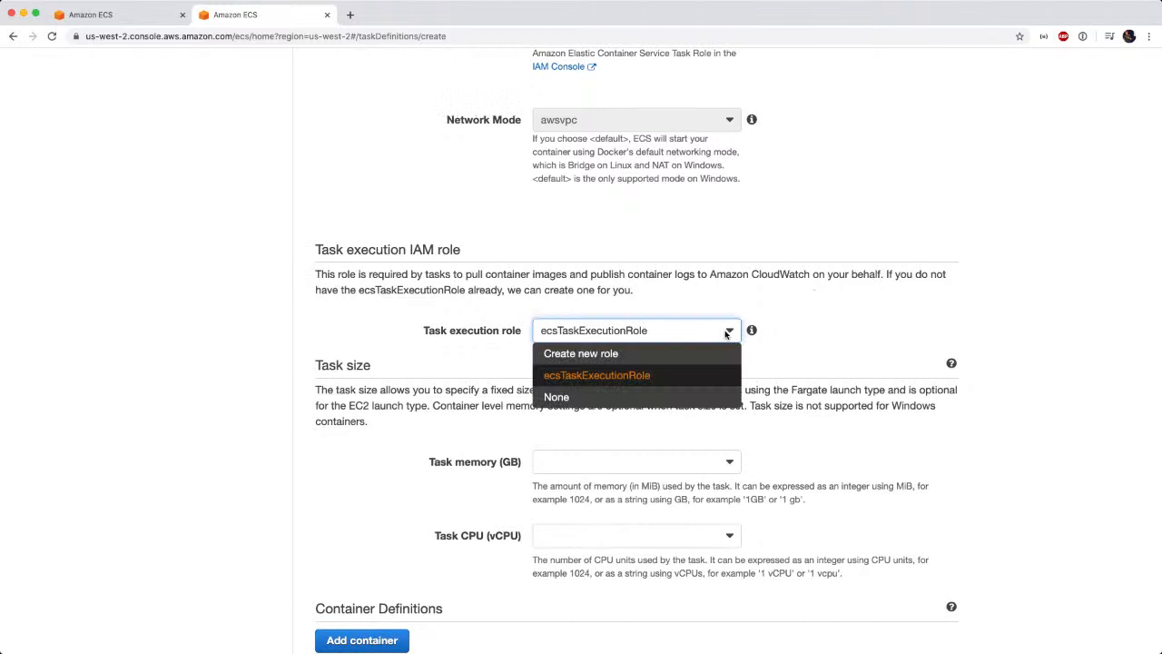
pyautogui.click(642, 376)
# Set the task size to 1GB of memory and 0.5 vCPU.
pyautogui.scroll(-4, 777, 396)
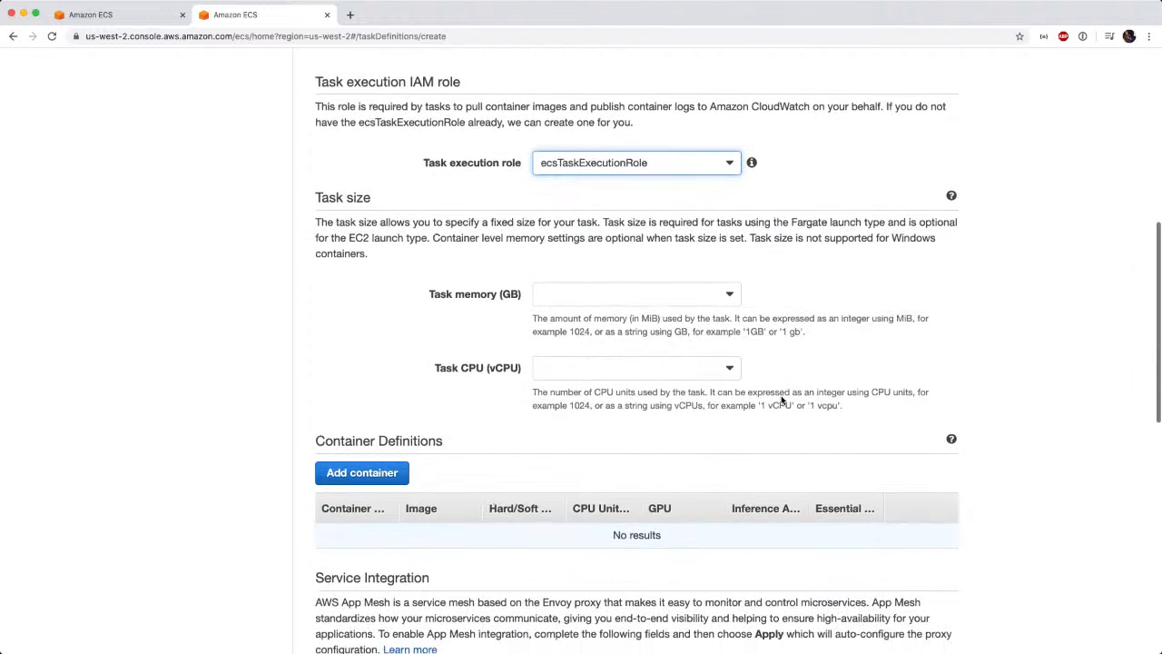
pyautogui.click(729, 263)
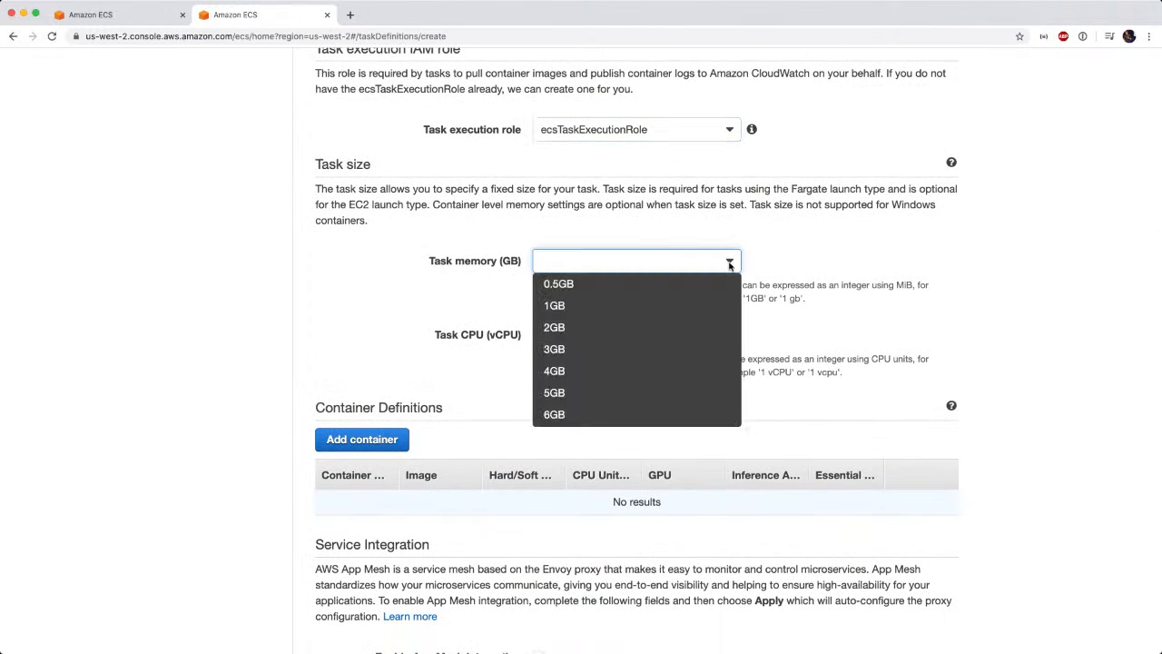
pyautogui.click(652, 306)
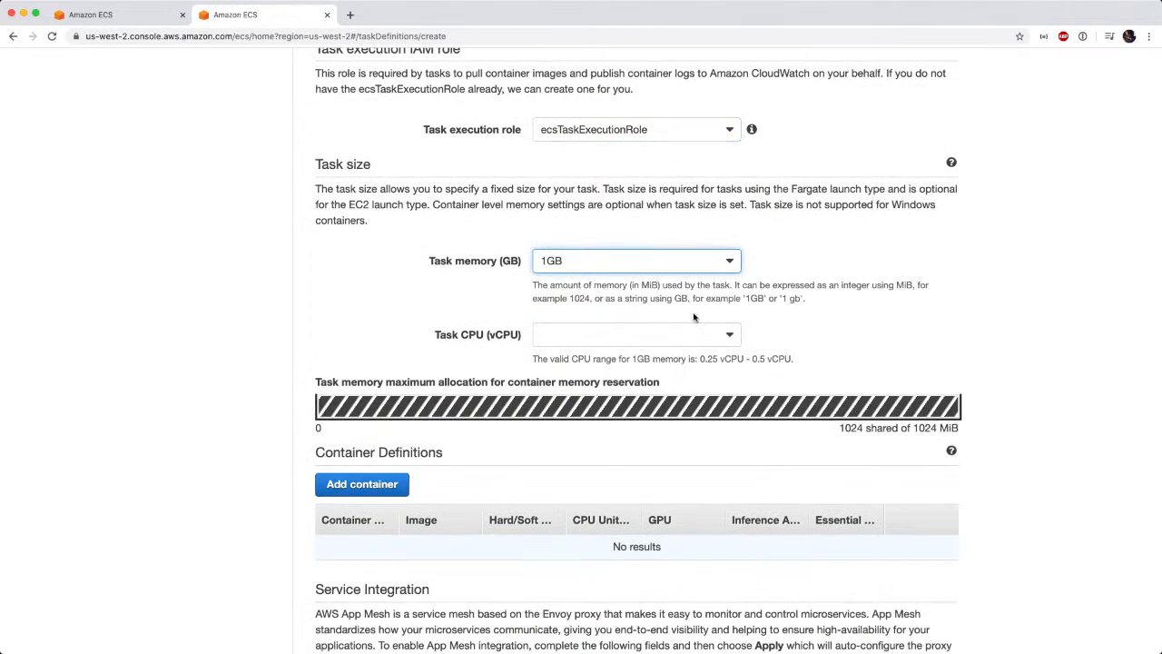
pyautogui.click(730, 336)
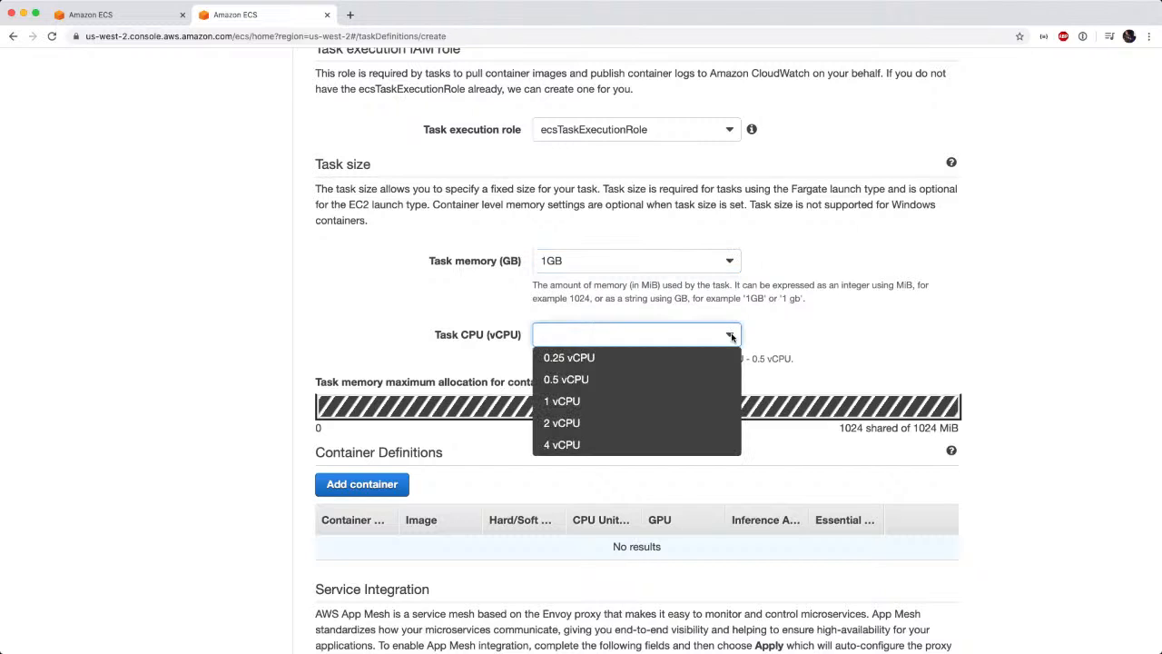
pyautogui.click(661, 377)
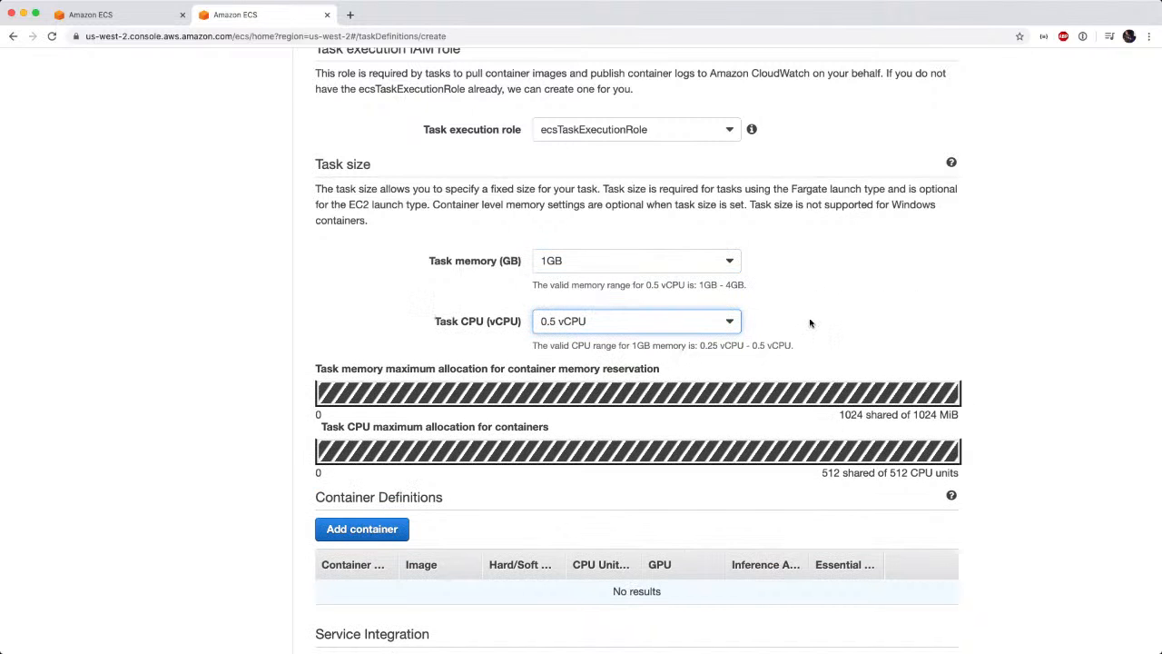
# Start adding a container to the task definition and name it bulletinboard.
pyautogui.scroll(-2, 811, 323)
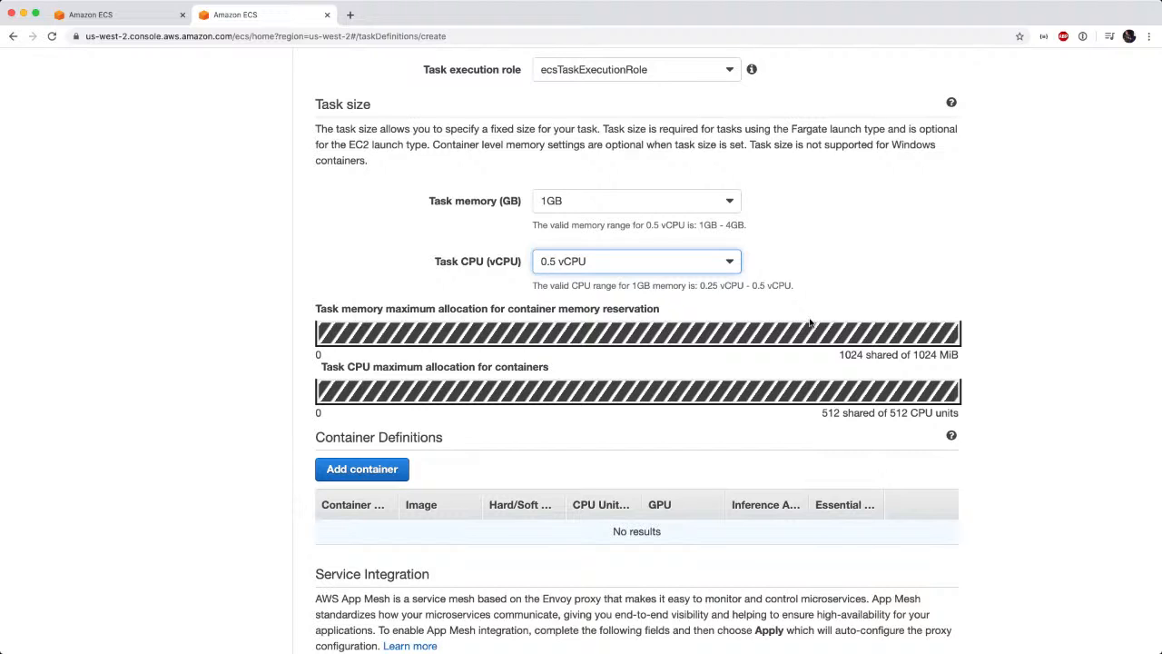
pyautogui.scroll(-2, 811, 322)
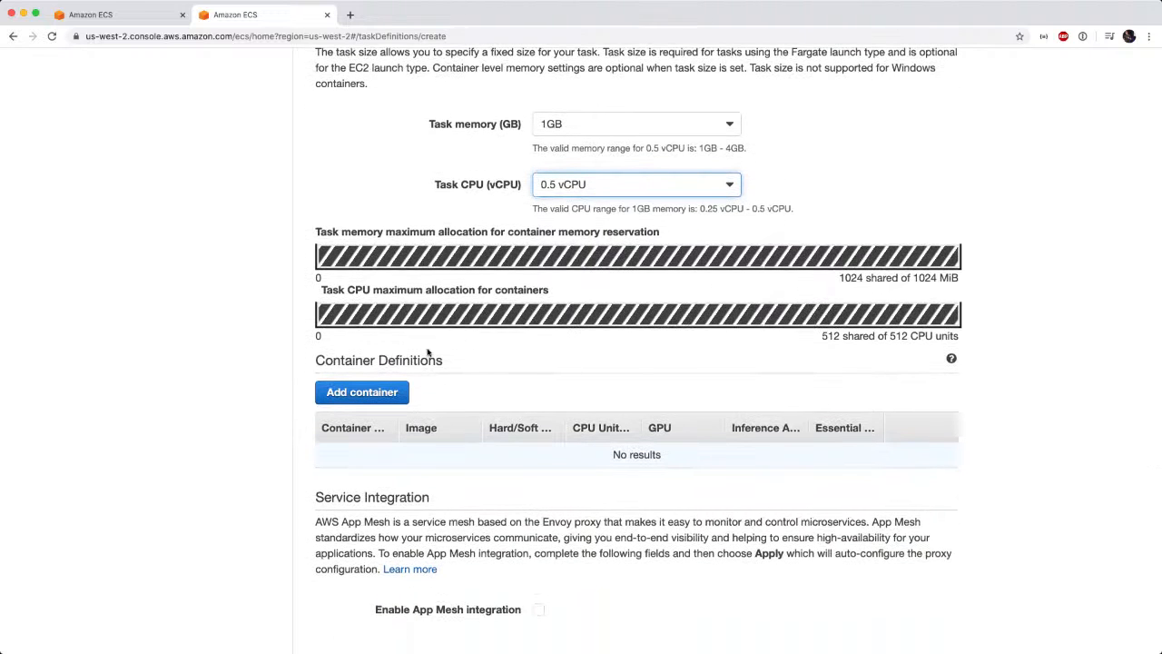
pyautogui.scroll(-2, 391, 392)
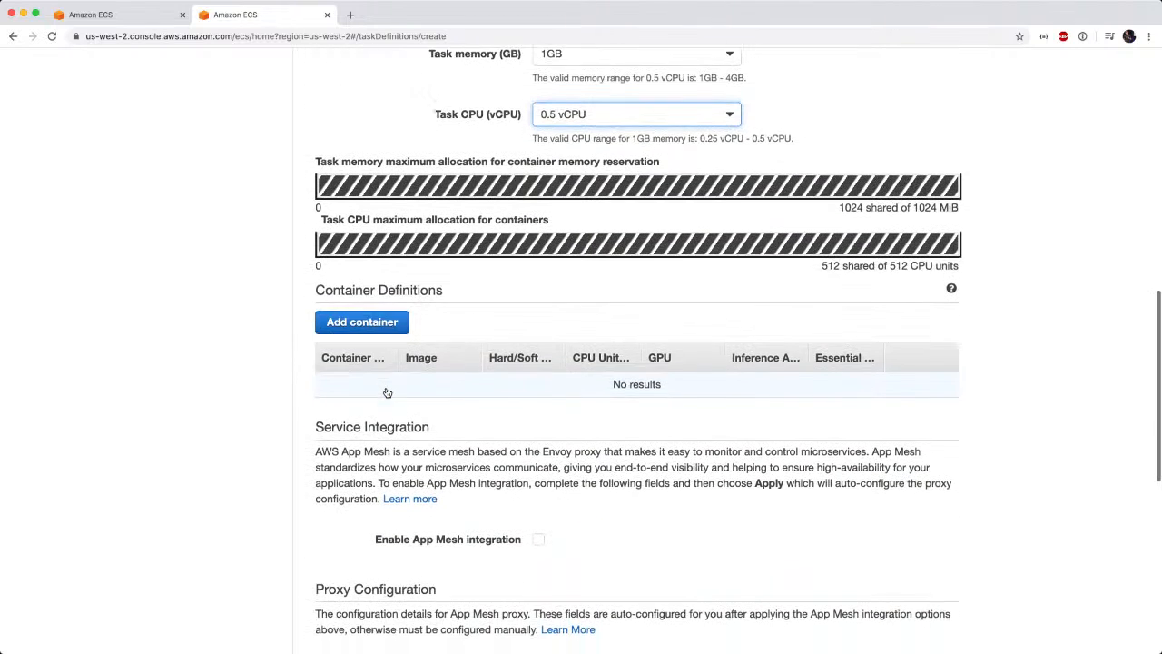
pyautogui.click(362, 324)
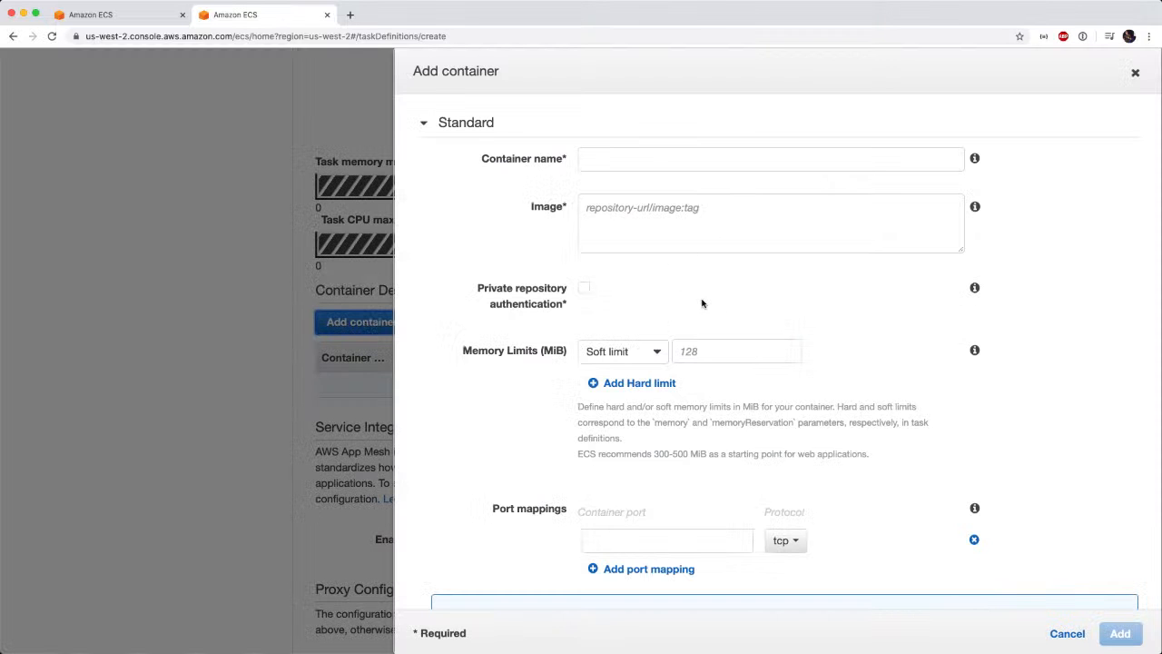
pyautogui.click(641, 161)
pyautogui.write('bu')
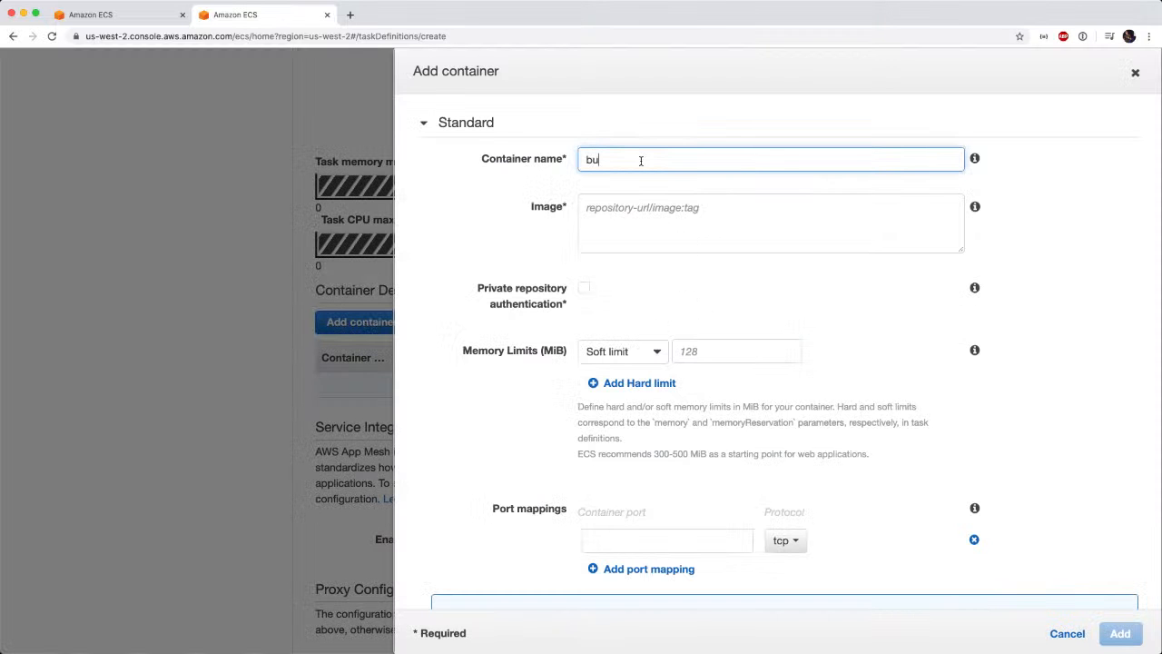
pyautogui.write('lletinboard')
pyautogui.press('Tab')
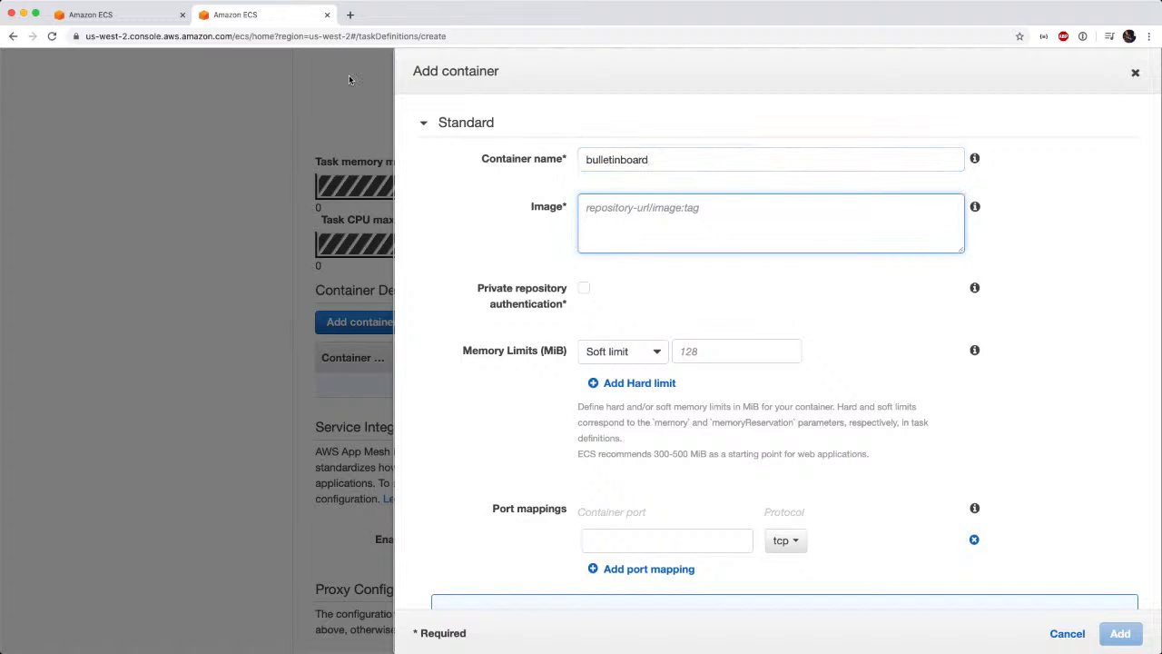
# Open Elastic Container Registry in a separate browser tab and go into the incidentmanager repository.
pyautogui.click(90, 14)
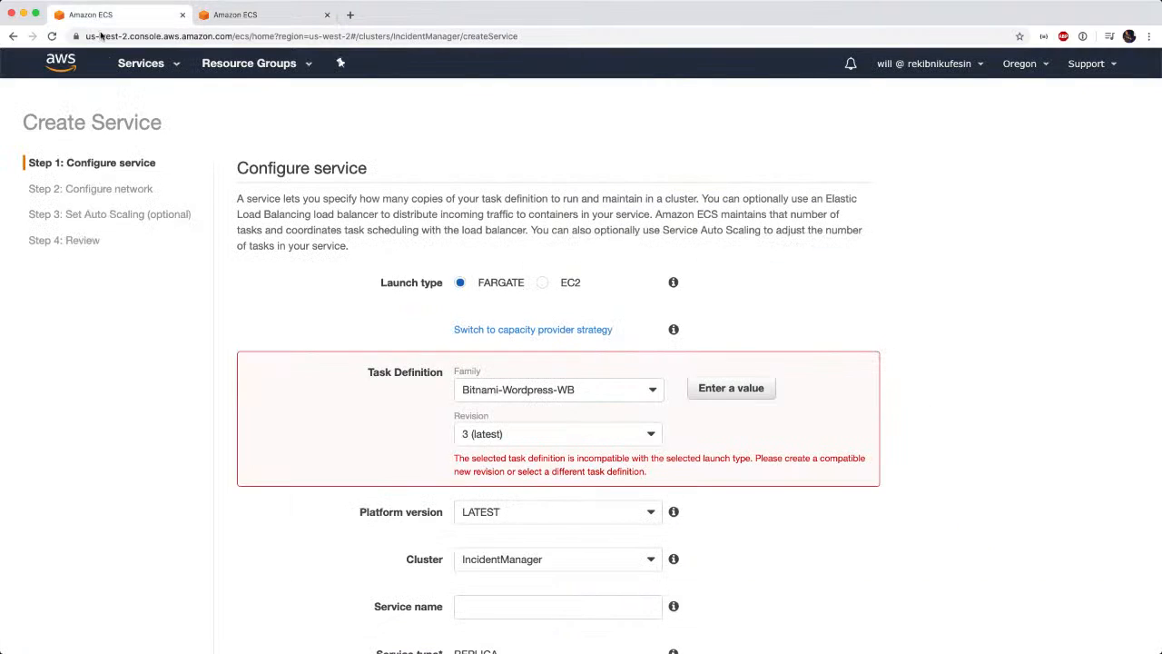
pyautogui.click(142, 67)
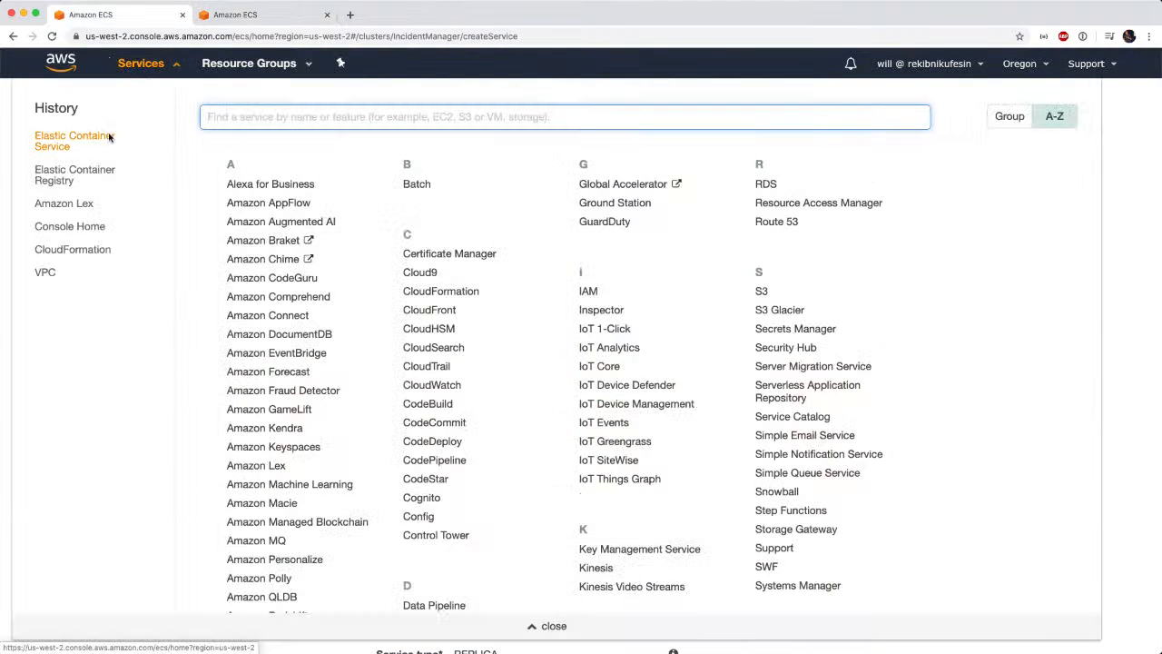
pyautogui.keyDown('super'); pyautogui.click(80, 172); pyautogui.keyUp('super')
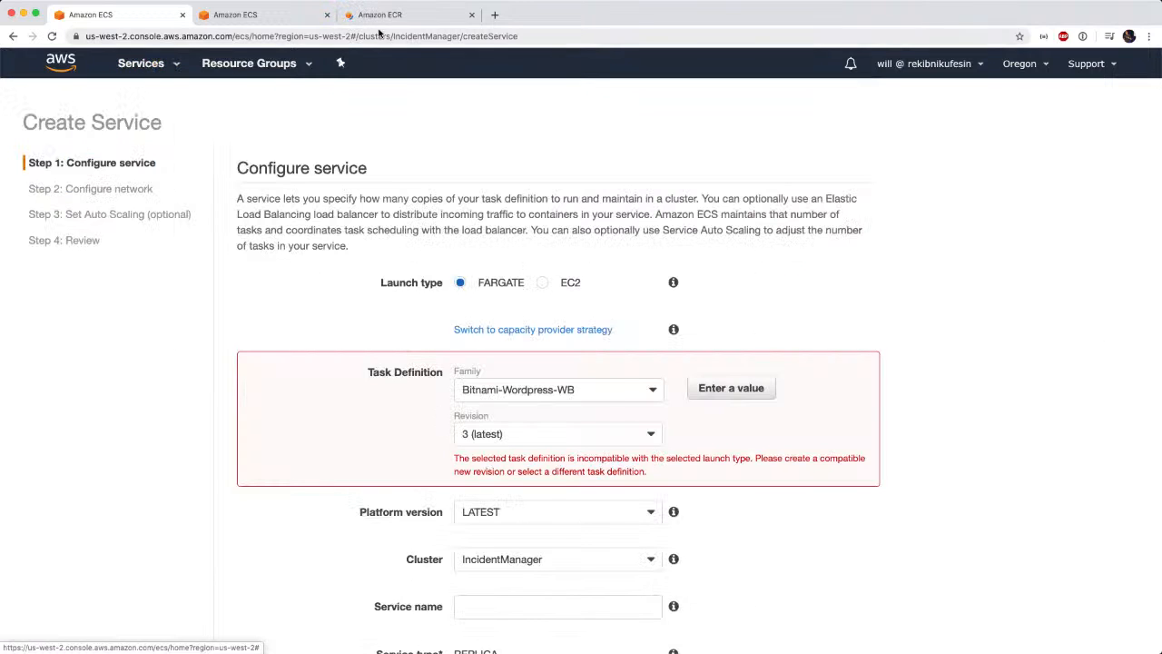
pyautogui.click(404, 18)
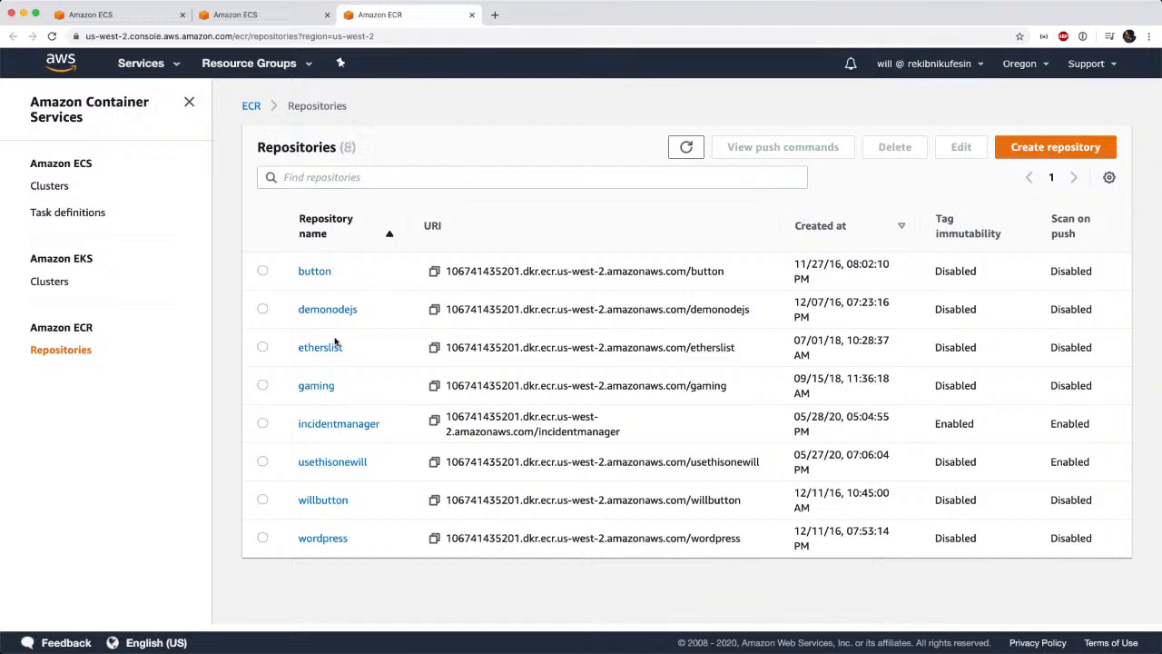
pyautogui.click(351, 427)
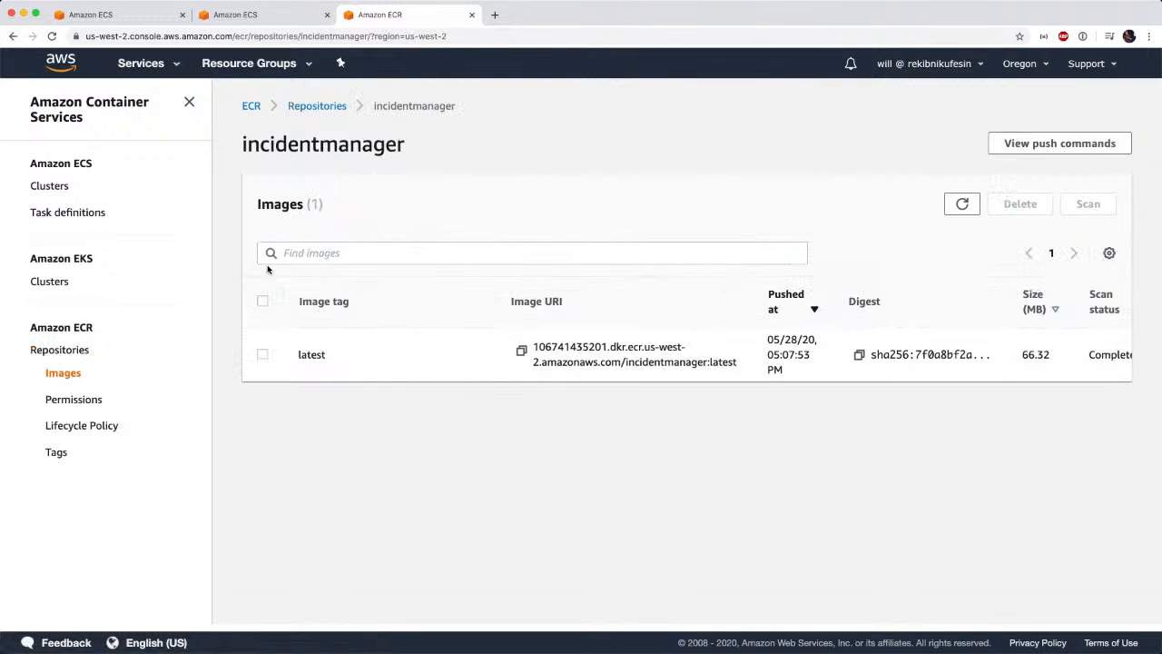
# Copy the URI of the image tagged latest in the incidentmanager repository.
pyautogui.doubleClick(383, 146)
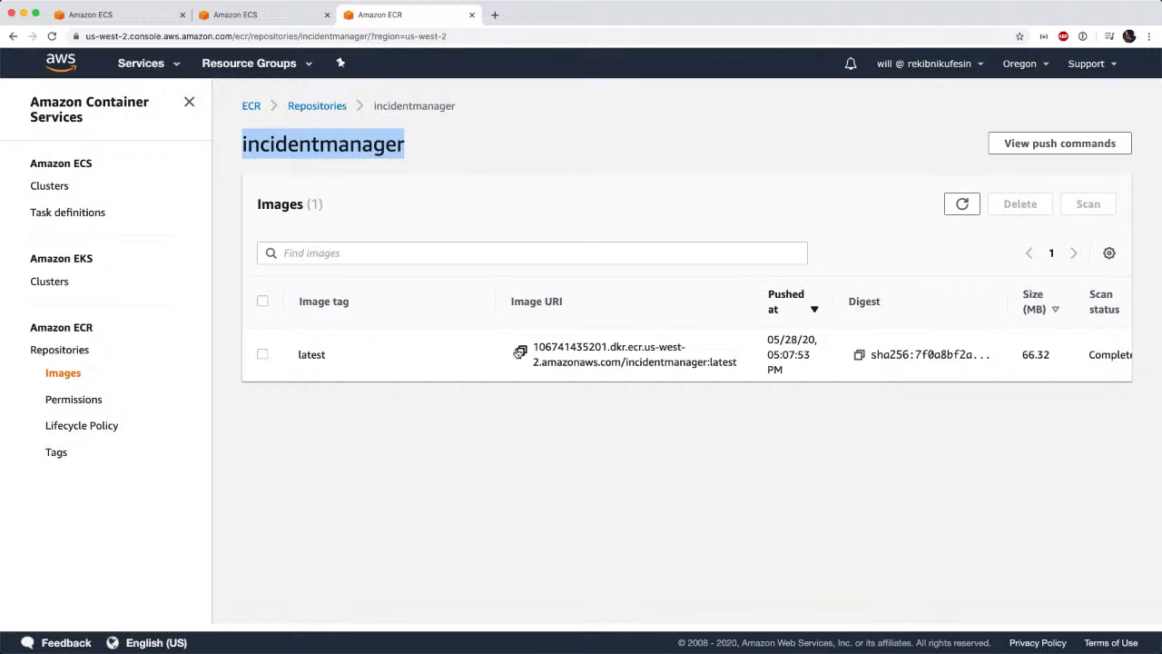
pyautogui.press('super+Tab')
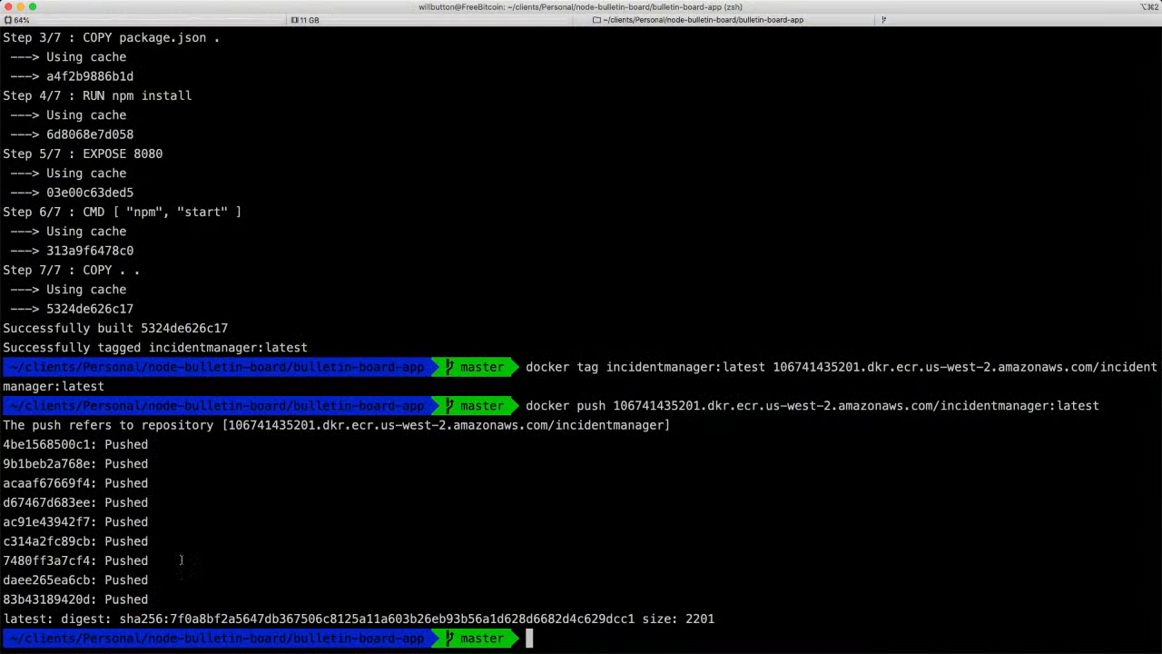
pyautogui.press('super+Tab')
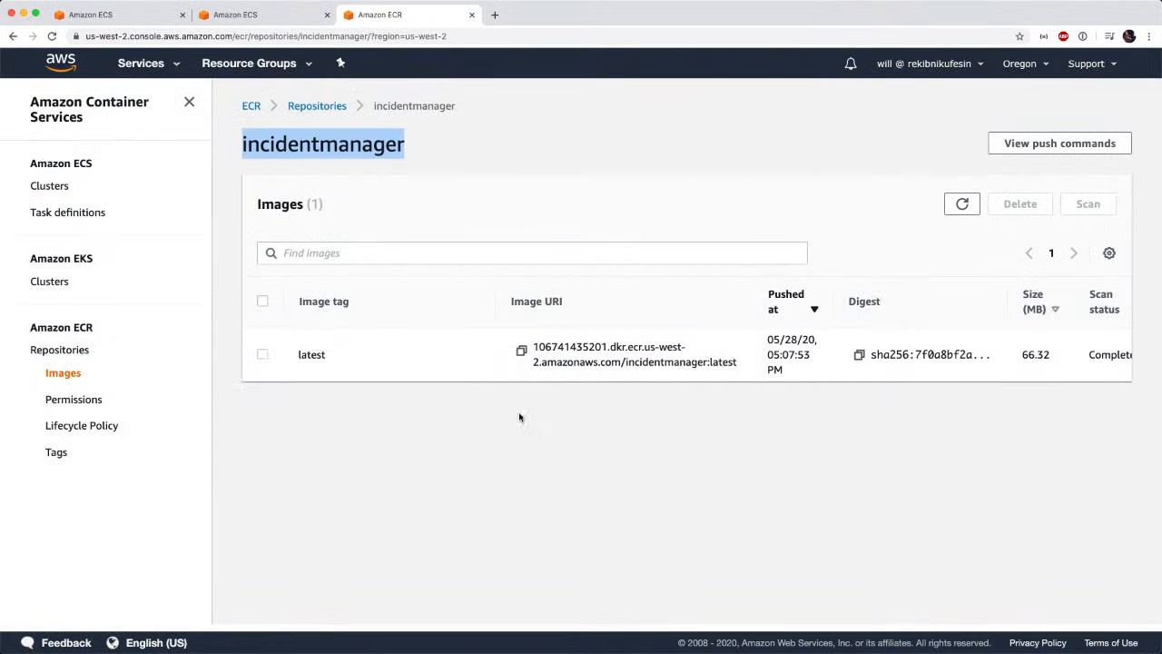
pyautogui.click(522, 352)
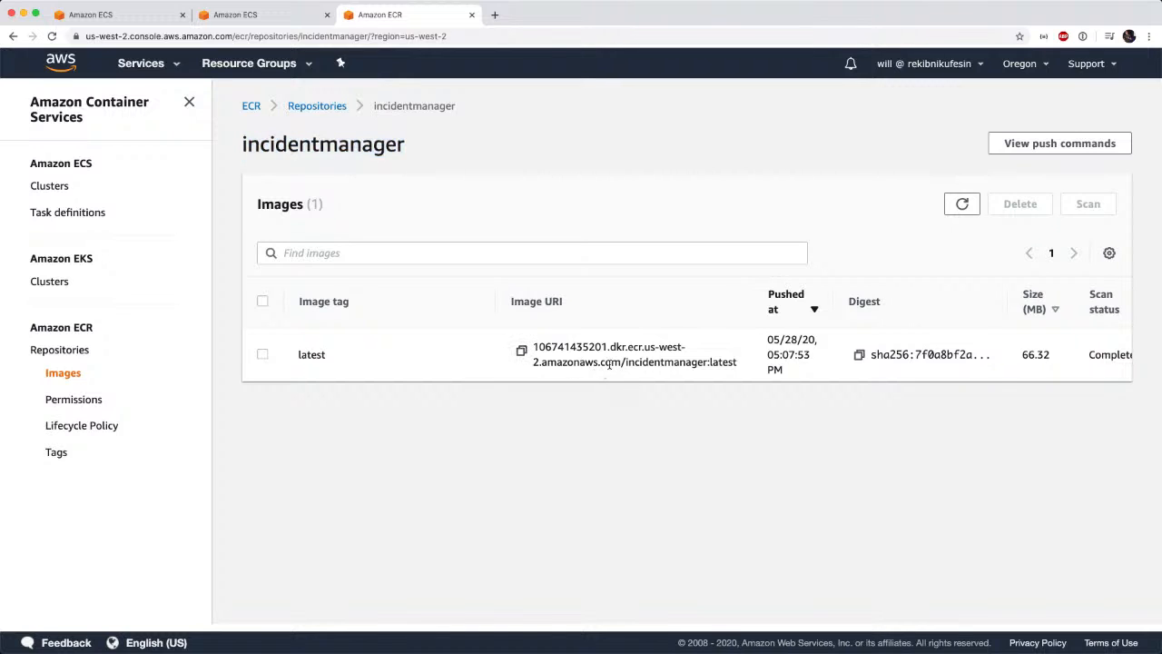
# Examine the vulnerability scan details of the latest incidentmanager image, including the severity overview and the listed CVEs.
pyautogui.hscroll(3, 607, 363)
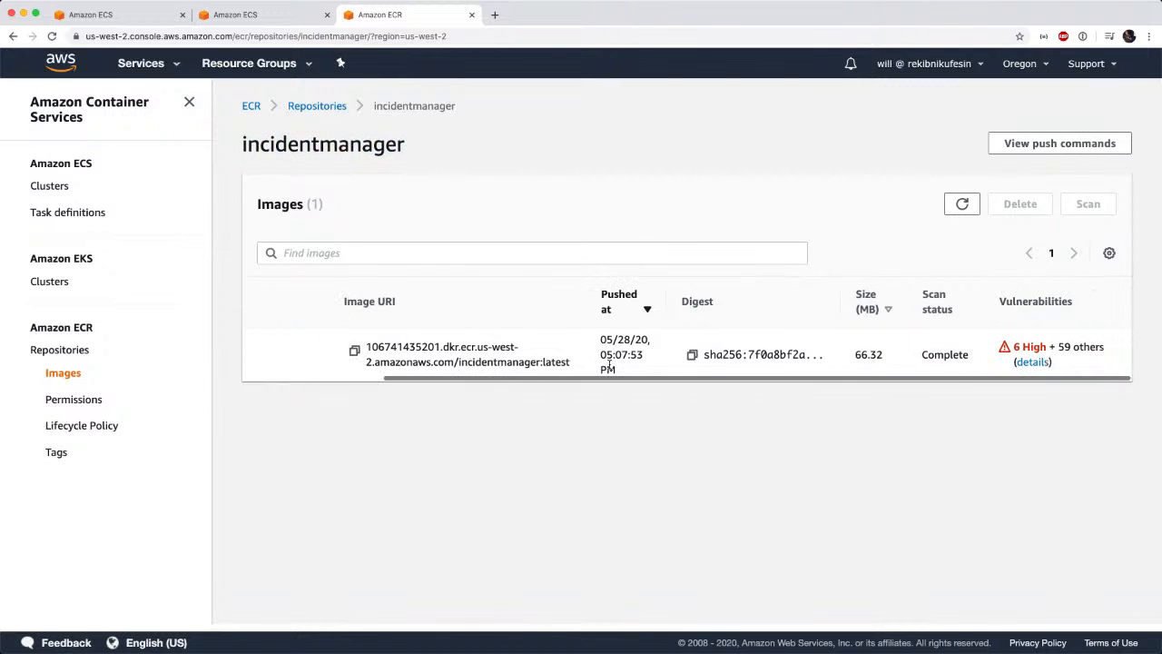
pyautogui.click(1029, 363)
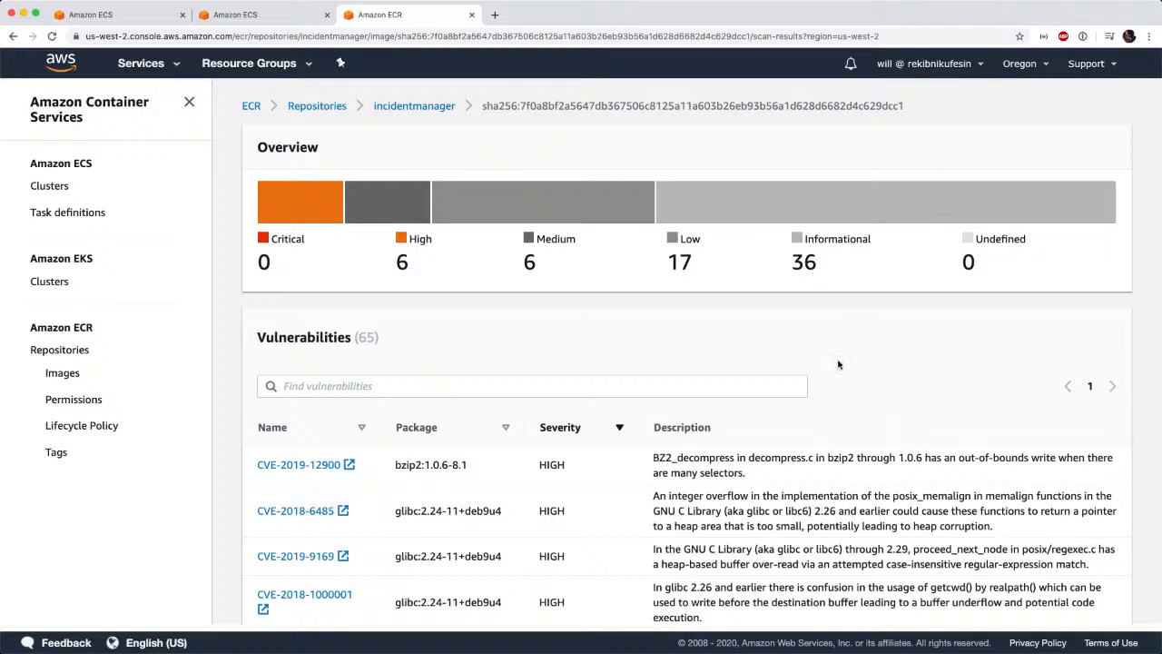
pyautogui.scroll(-5, 839, 369)
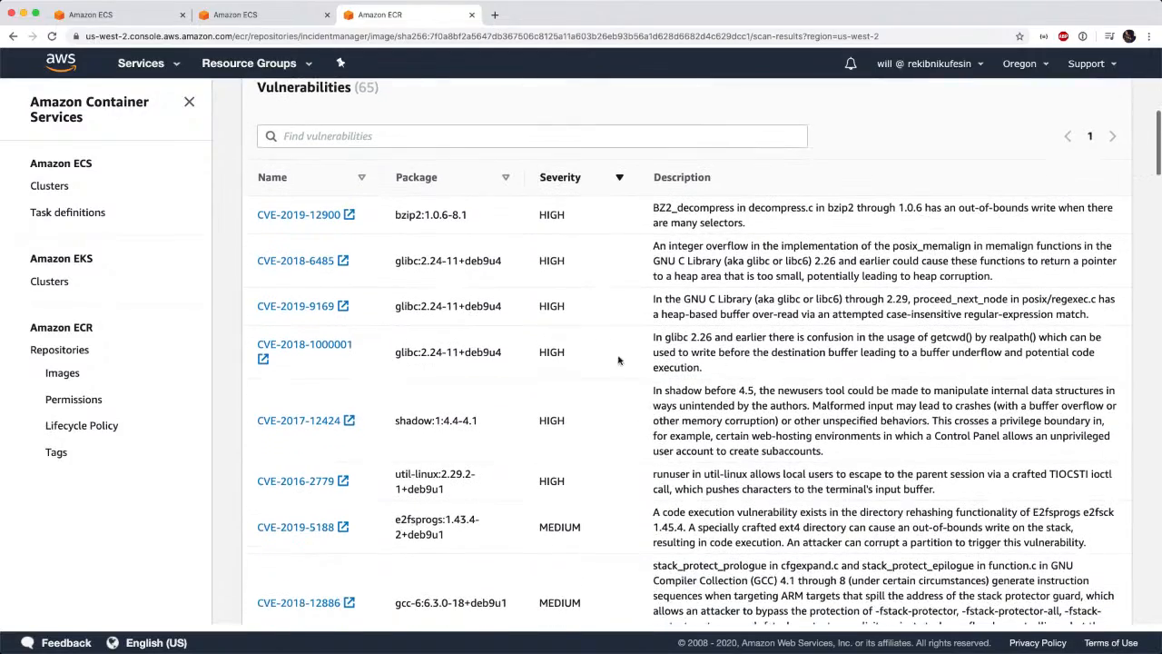
pyautogui.scroll(-5, 558, 345)
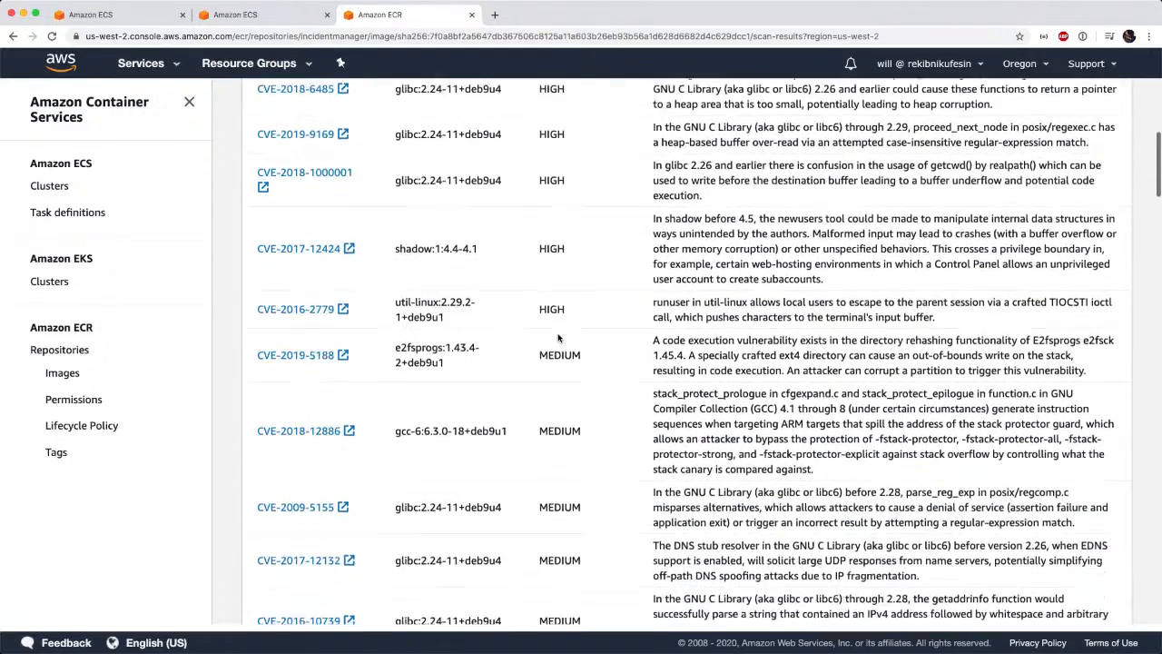
pyautogui.scroll(-11, 559, 338)
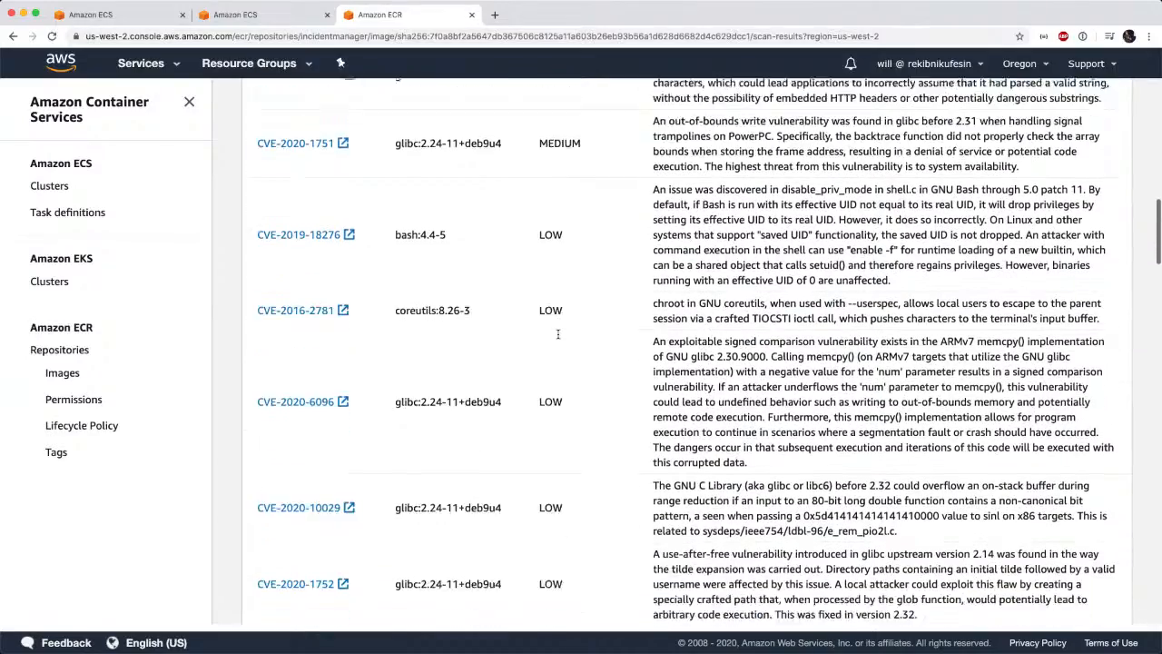
pyautogui.scroll(-9, 559, 334)
pyautogui.press('Home')
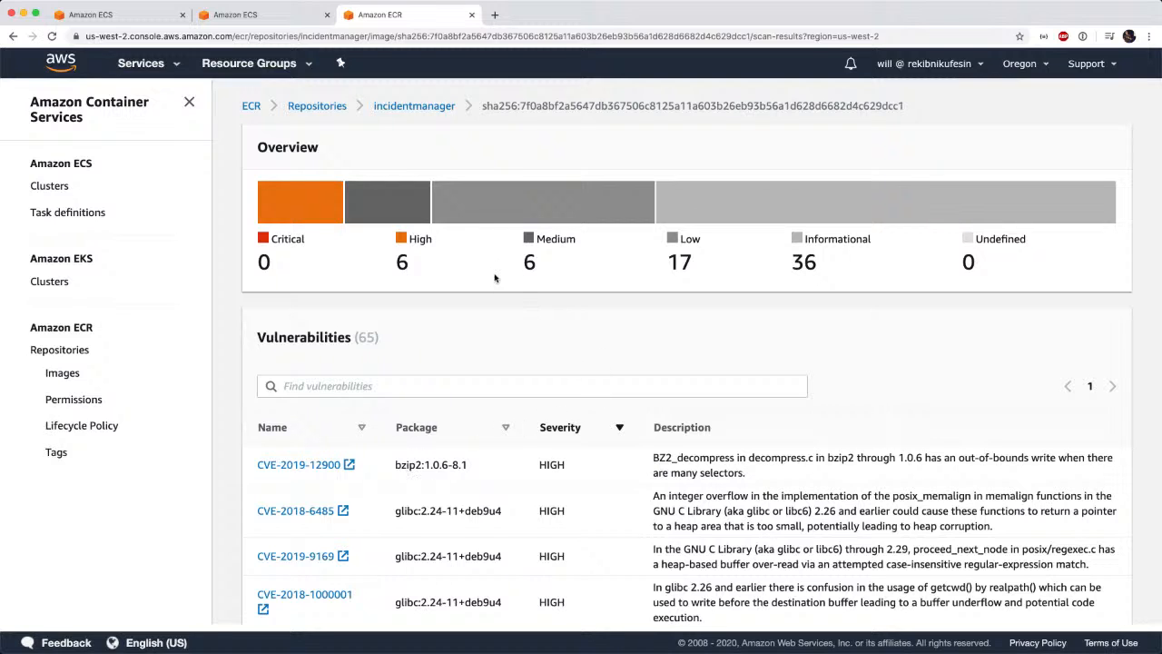
# Return to the container form of the task definition and paste the copied incidentmanager:latest URI as the container image.
pyautogui.click(288, 21)
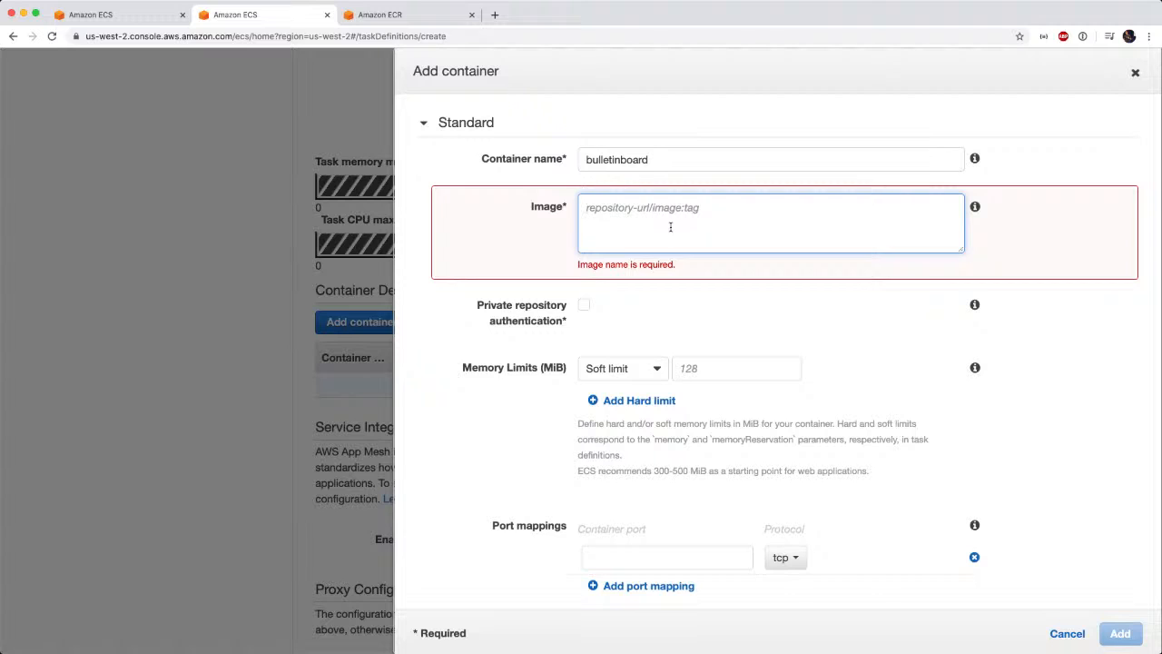
pyautogui.press('super+v')
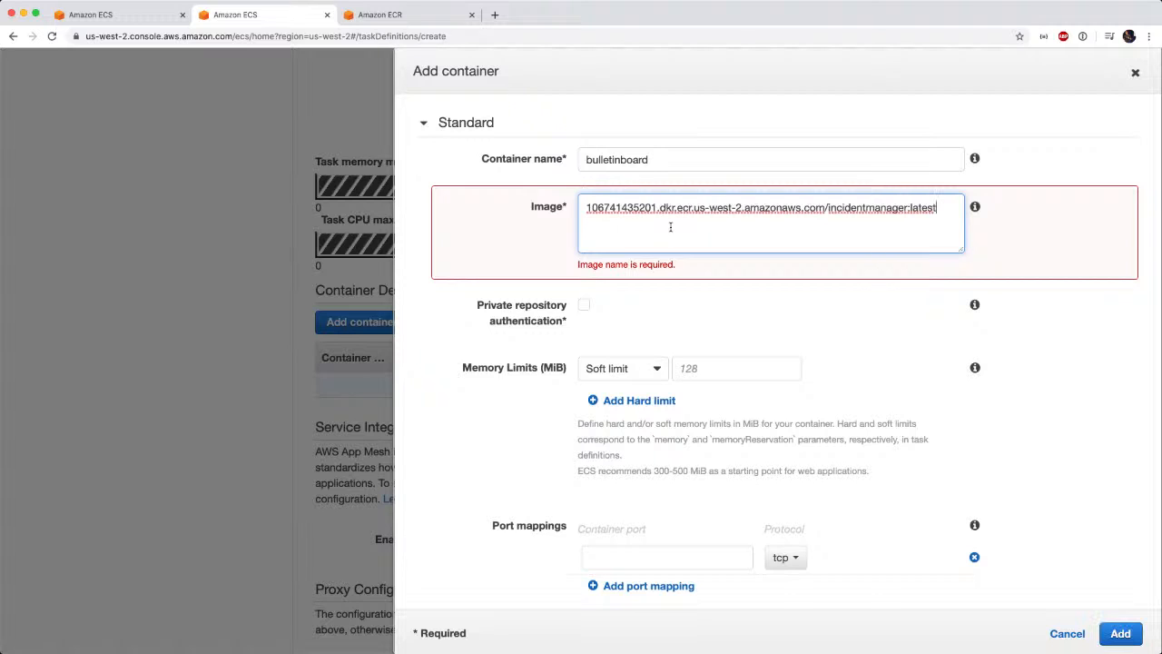
pyautogui.doubleClick(911, 208)
pyautogui.click(929, 232)
# Map container port 8080 for the bulletinboard container.
pyautogui.scroll(-3, 889, 342)
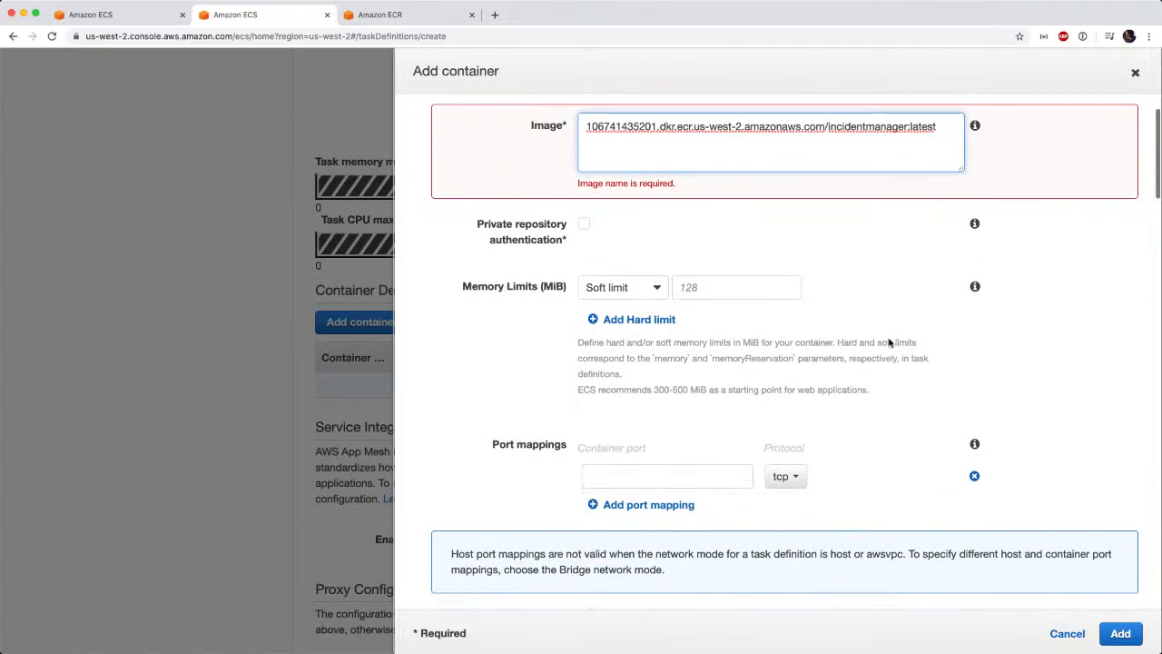
pyautogui.scroll(-2, 889, 342)
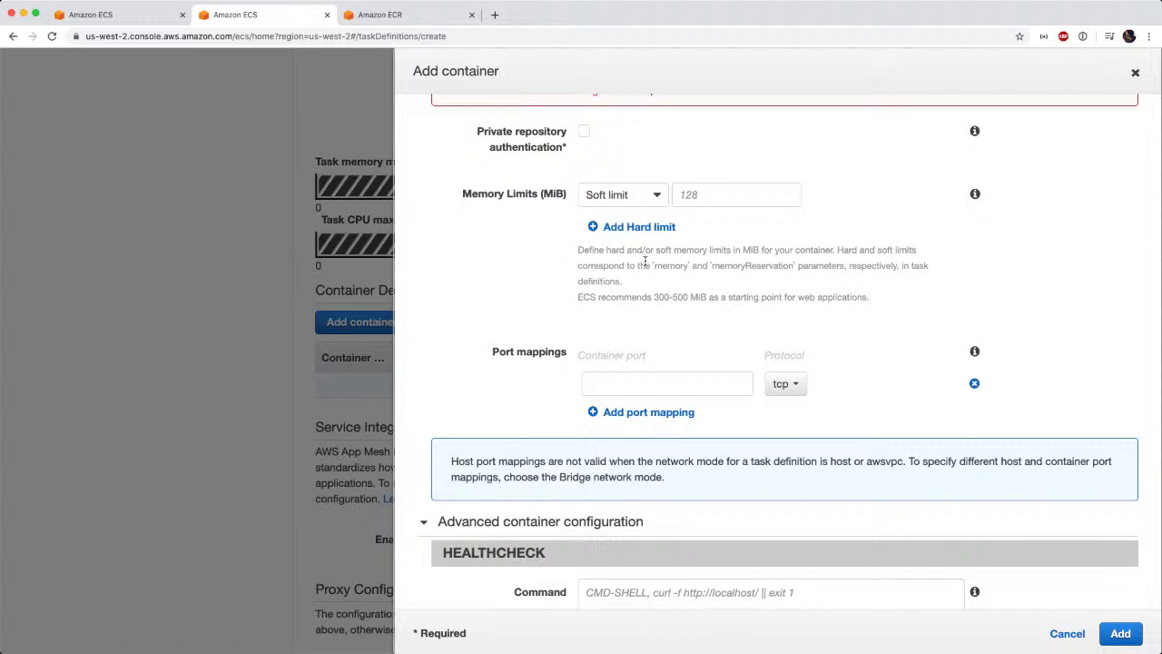
pyautogui.scroll(-3, 647, 266)
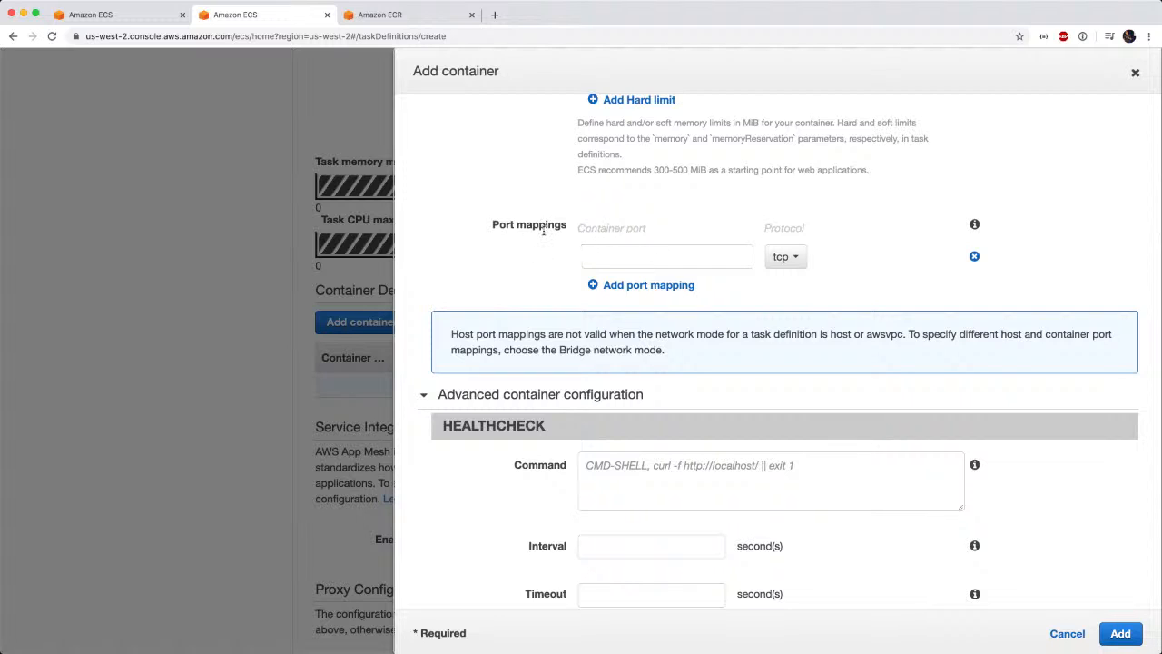
pyautogui.click(621, 257)
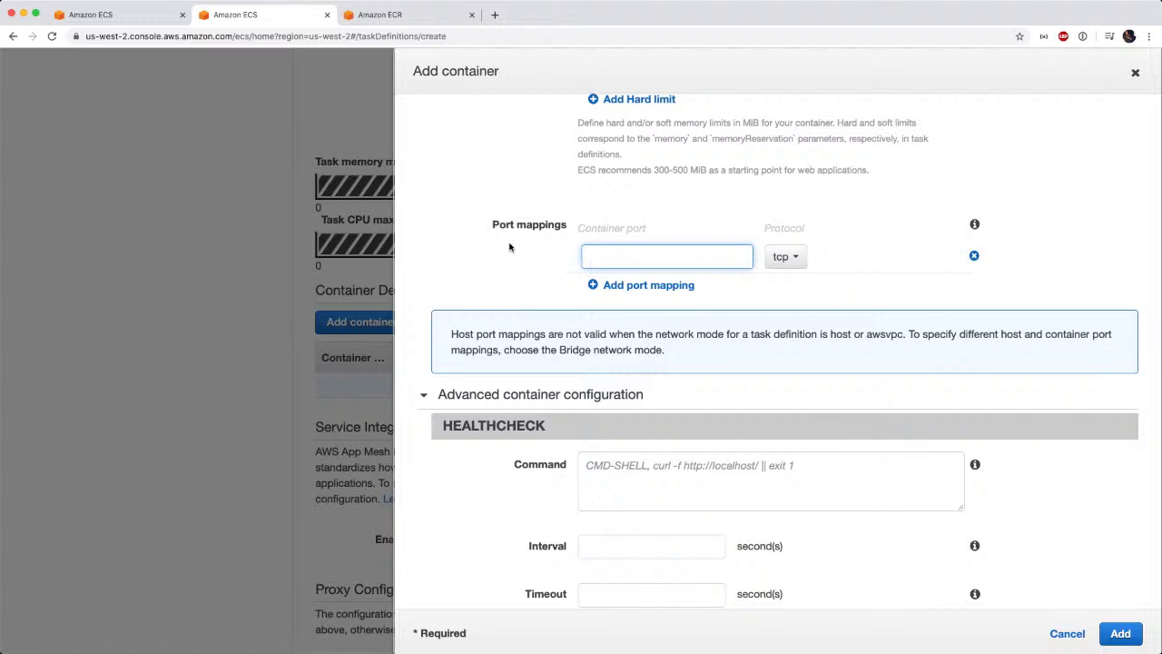
pyautogui.write('8080')
# Switch to the terminal, open the Dockerfile in vim to check its EXPOSE port, and return to the container form in the browser.
pyautogui.press('super+Tab')
pyautogui.write('v')
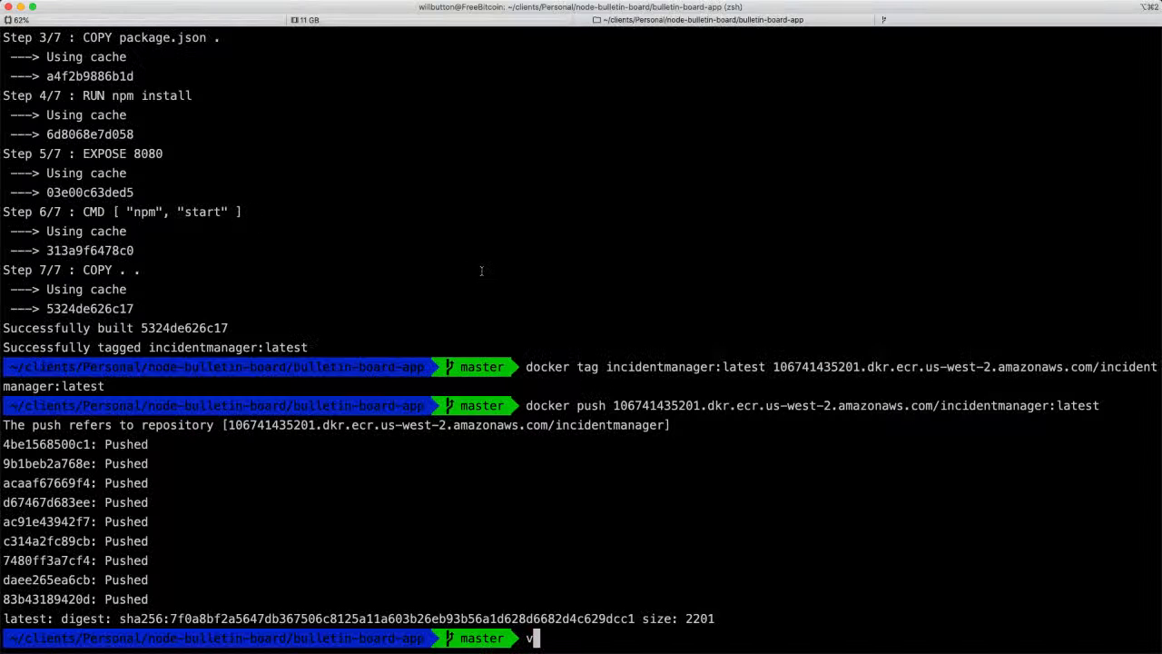
pyautogui.write('im Dockerfile')
pyautogui.press('Return')
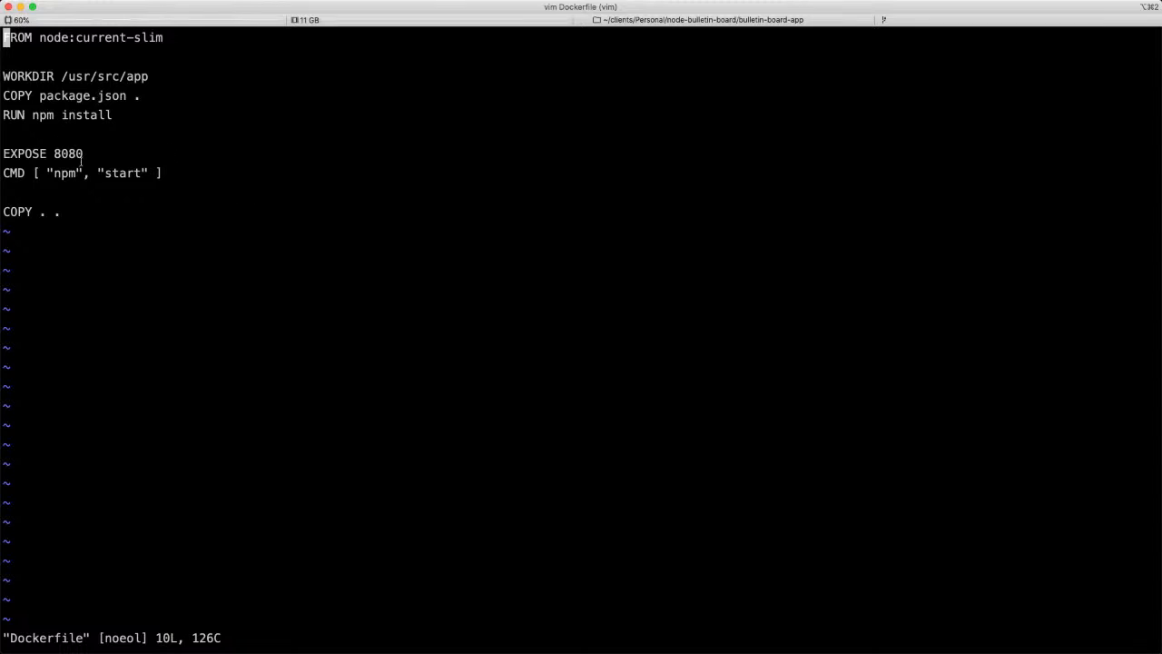
pyautogui.moveTo(82, 157); pyautogui.dragTo(7, 151)
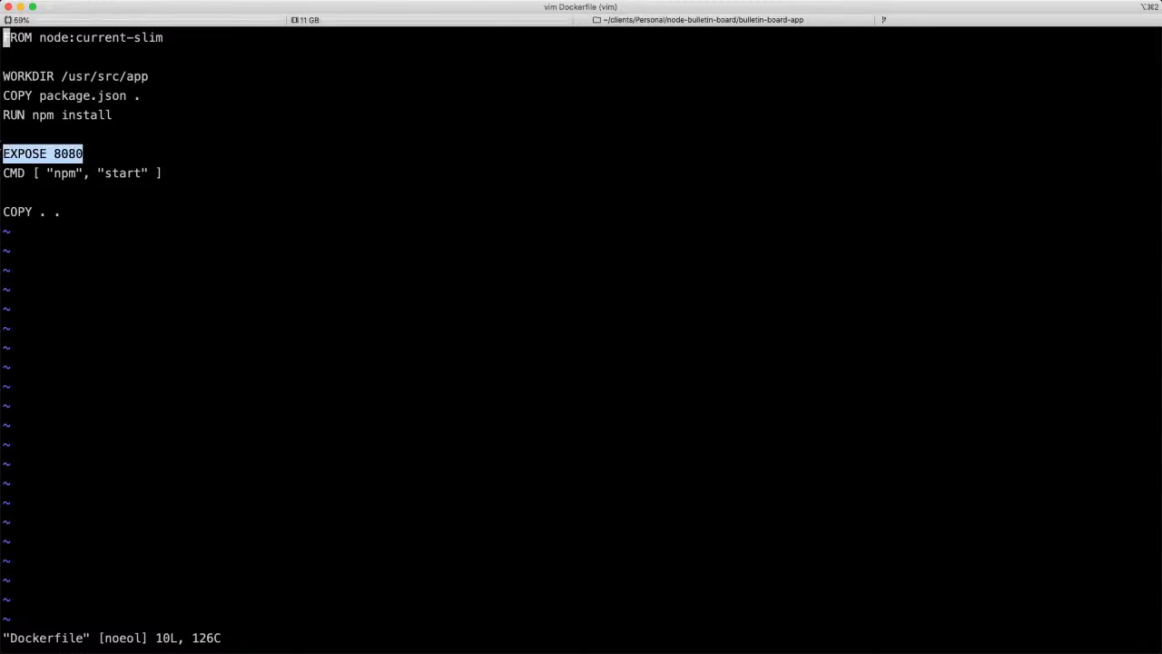
pyautogui.press('super+Tab')
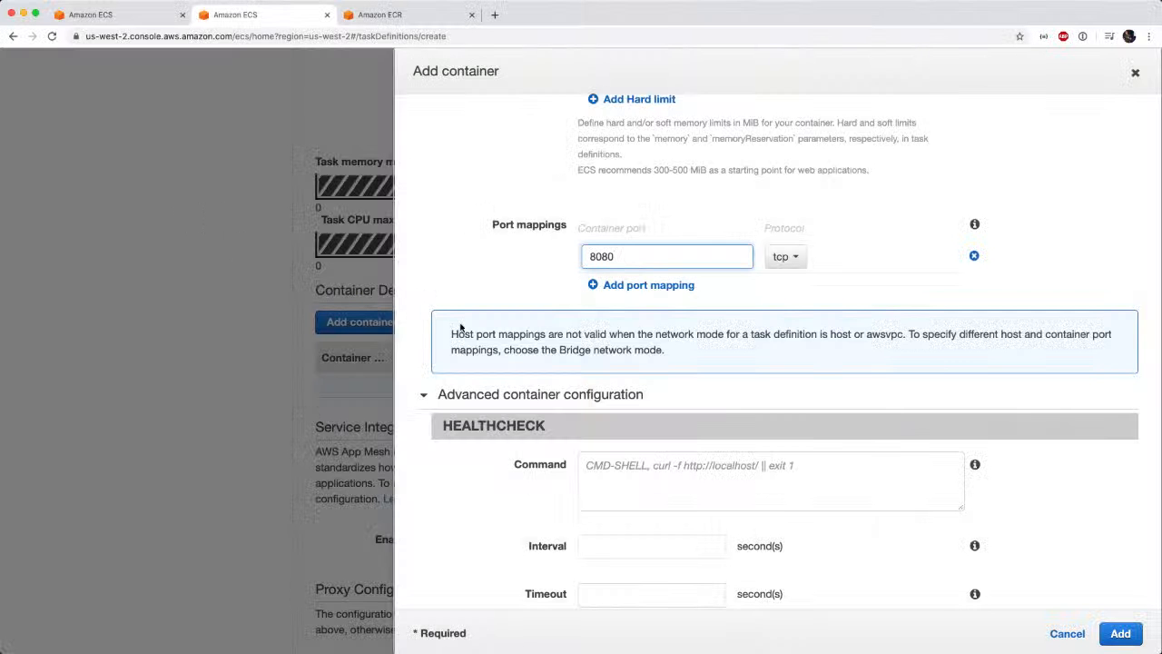
pyautogui.click(509, 299)
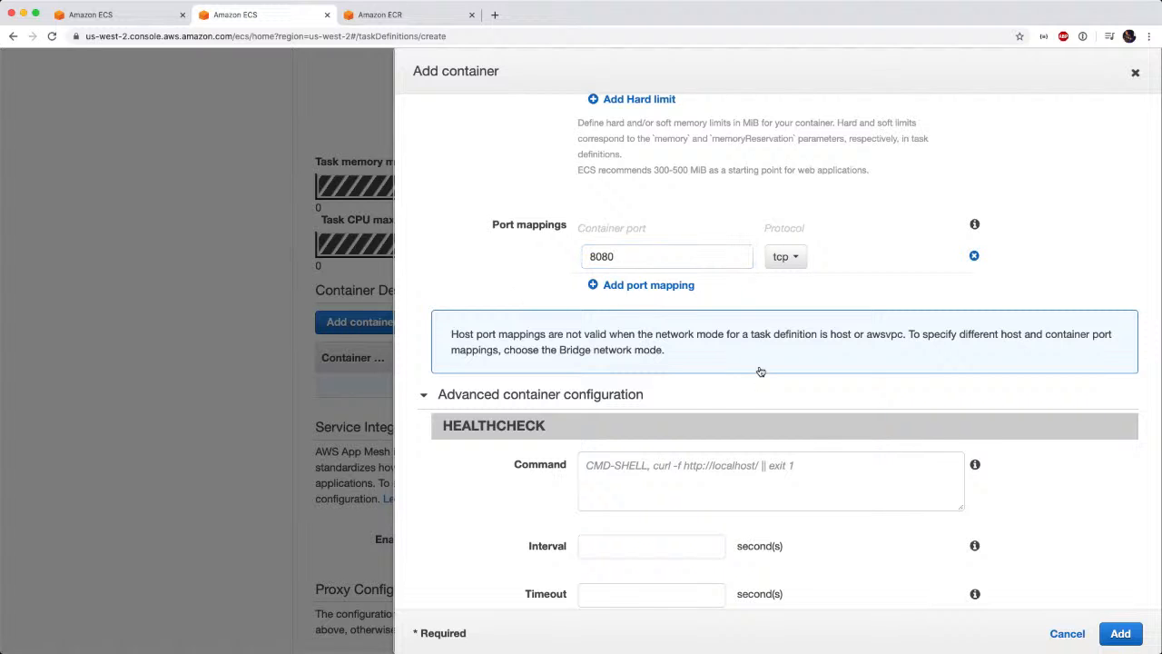
# Review the container's advanced configuration, from health check and environment settings to container timeouts and network settings.
pyautogui.scroll(-2, 763, 367)
pyautogui.scroll(-5, 763, 367)
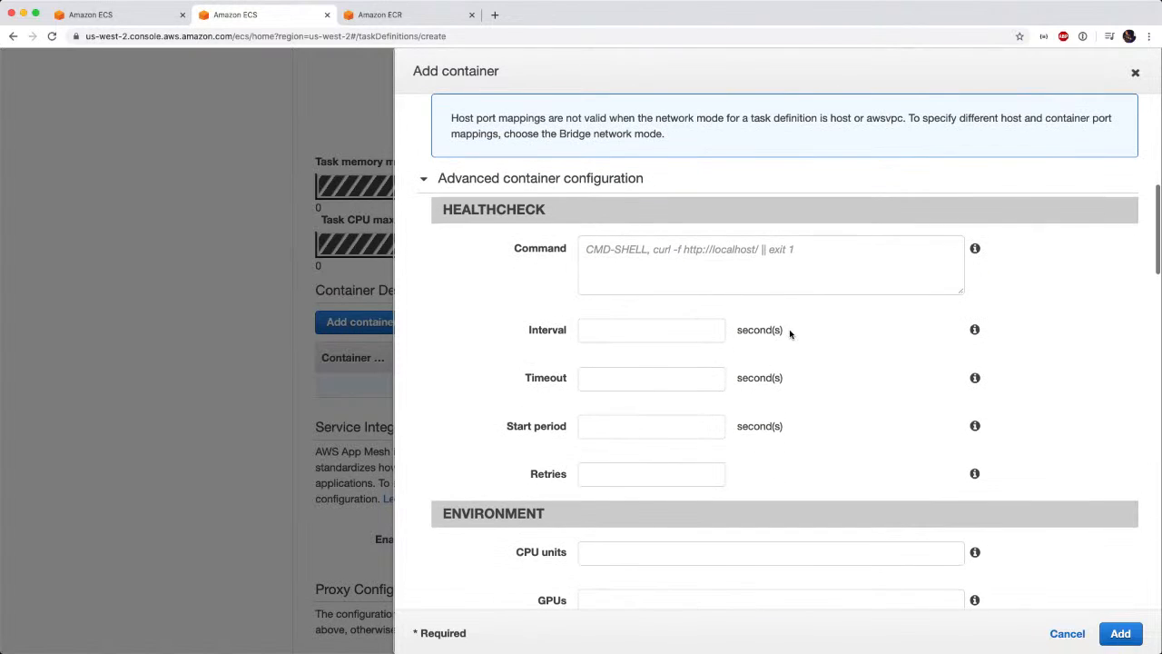
pyautogui.scroll(-1, 843, 465)
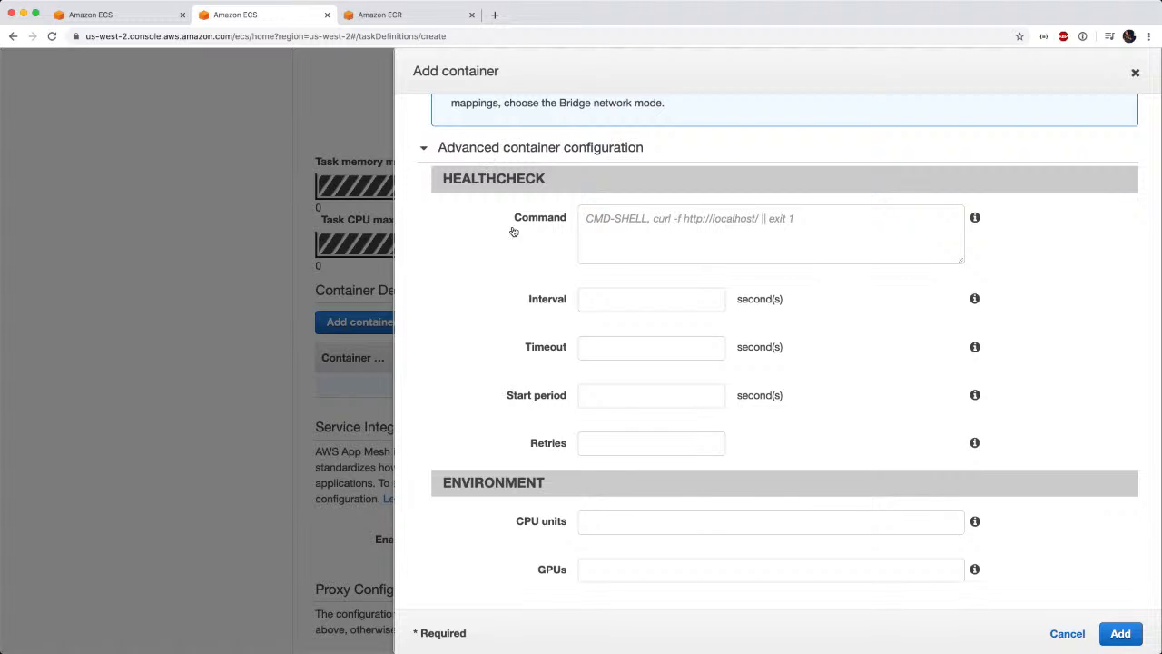
pyautogui.click(609, 231)
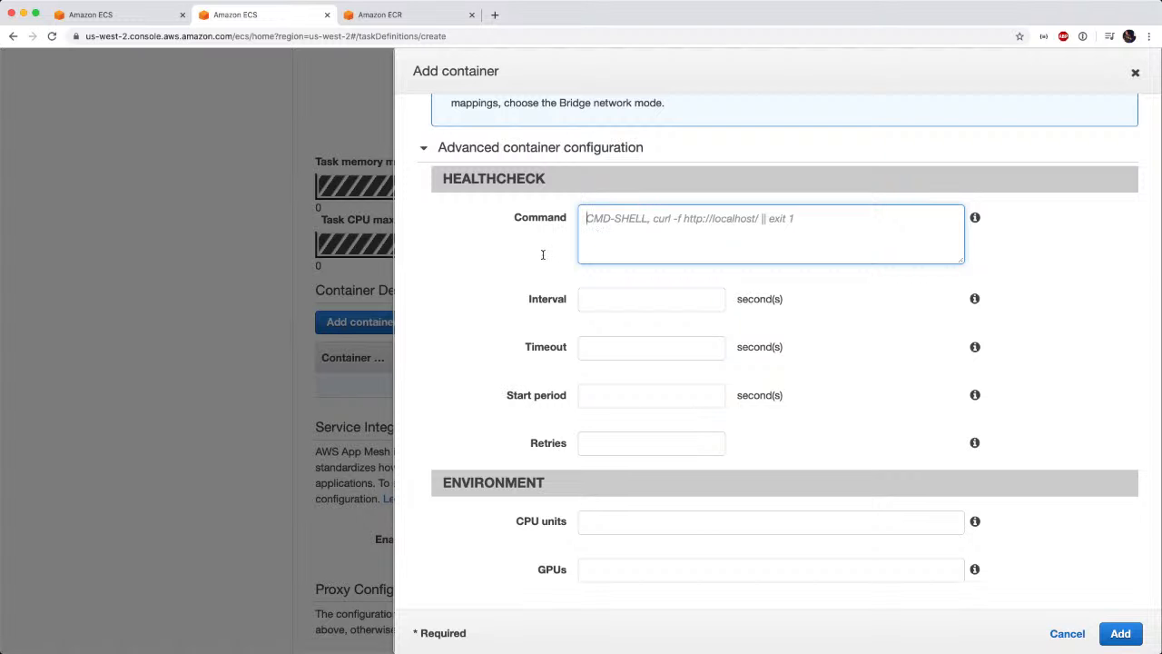
pyautogui.scroll(-2, 514, 272)
pyautogui.scroll(-3, 514, 272)
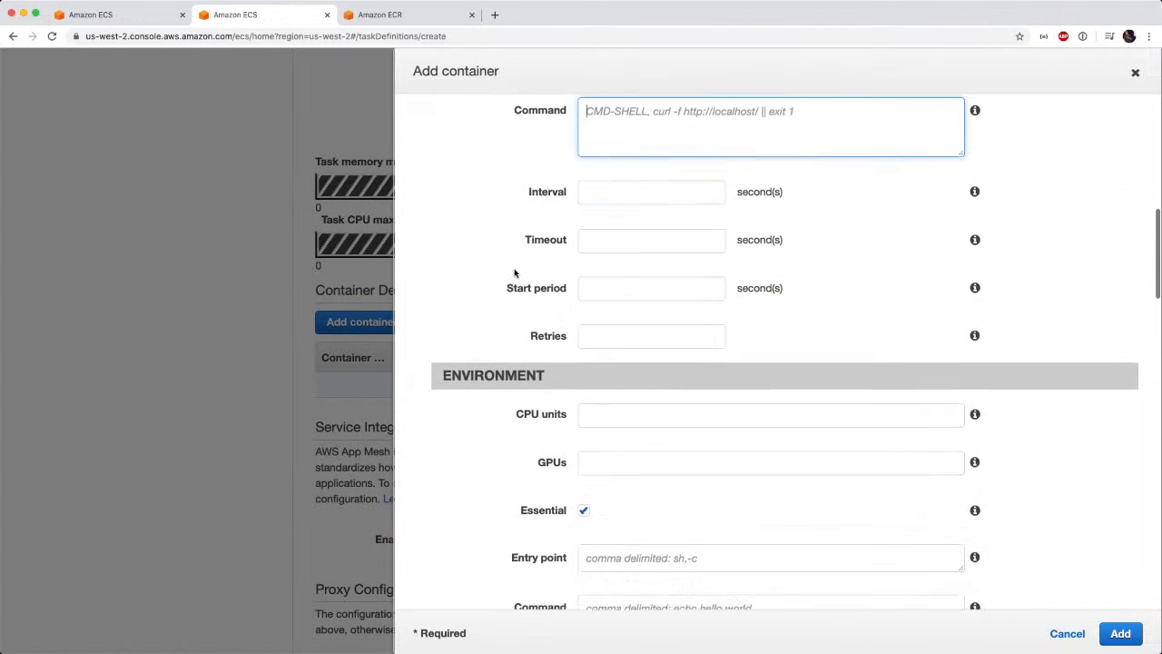
pyautogui.scroll(-2, 514, 273)
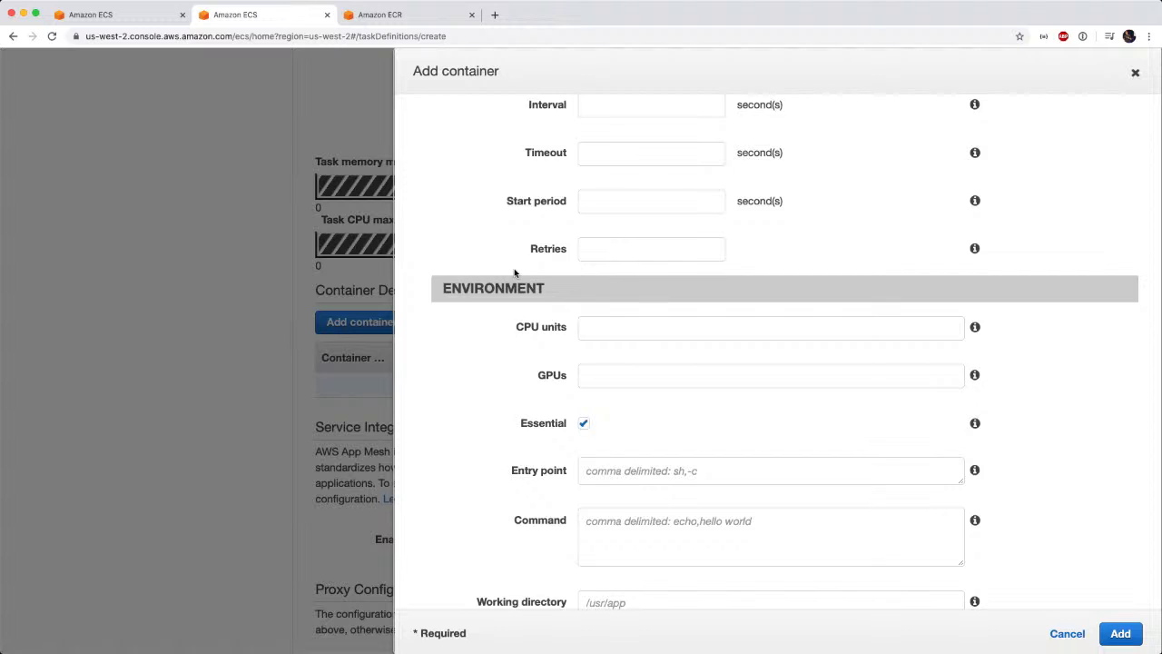
pyautogui.scroll(-15, 514, 272)
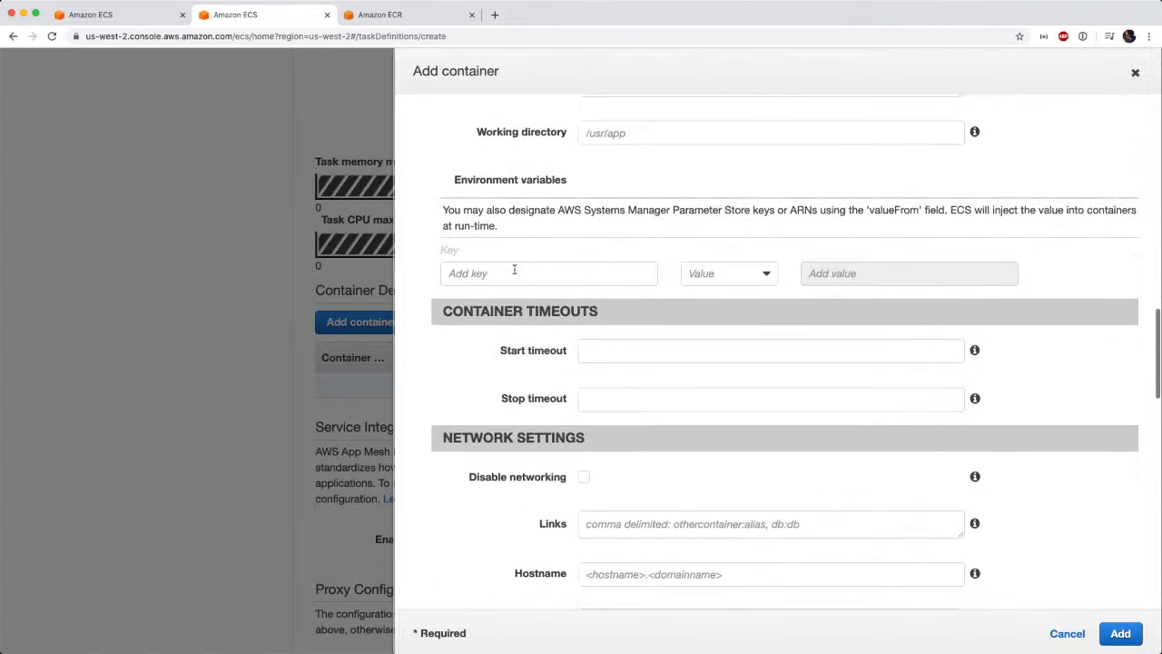
pyautogui.scroll(-6, 514, 269)
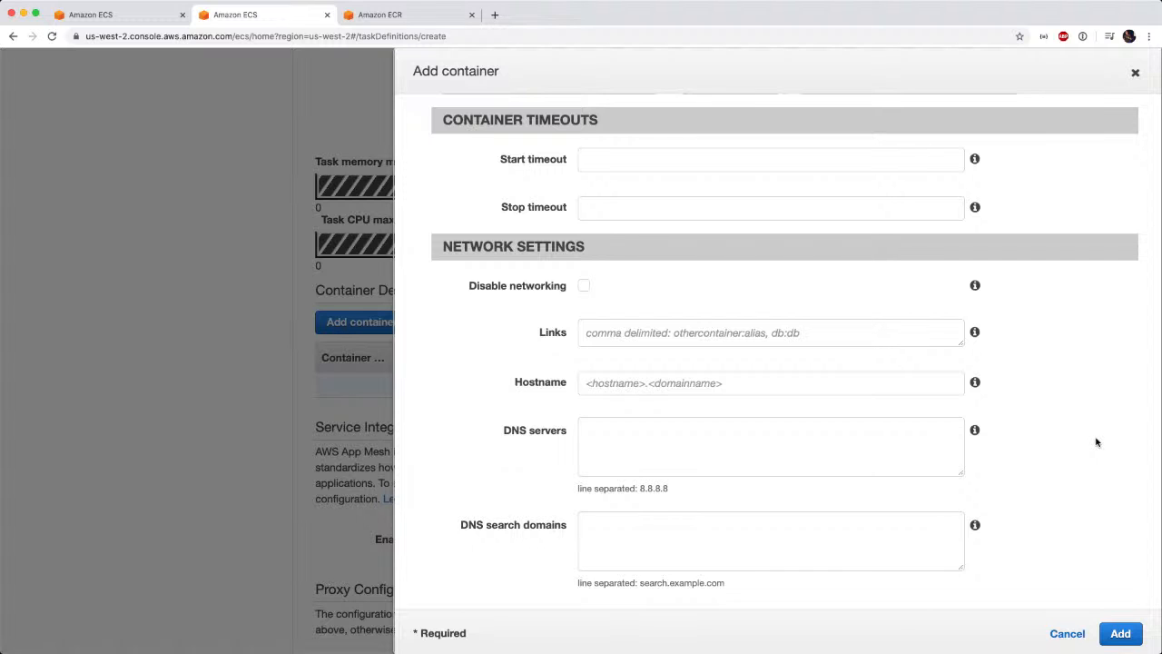
pyautogui.scroll(-5, 1096, 442)
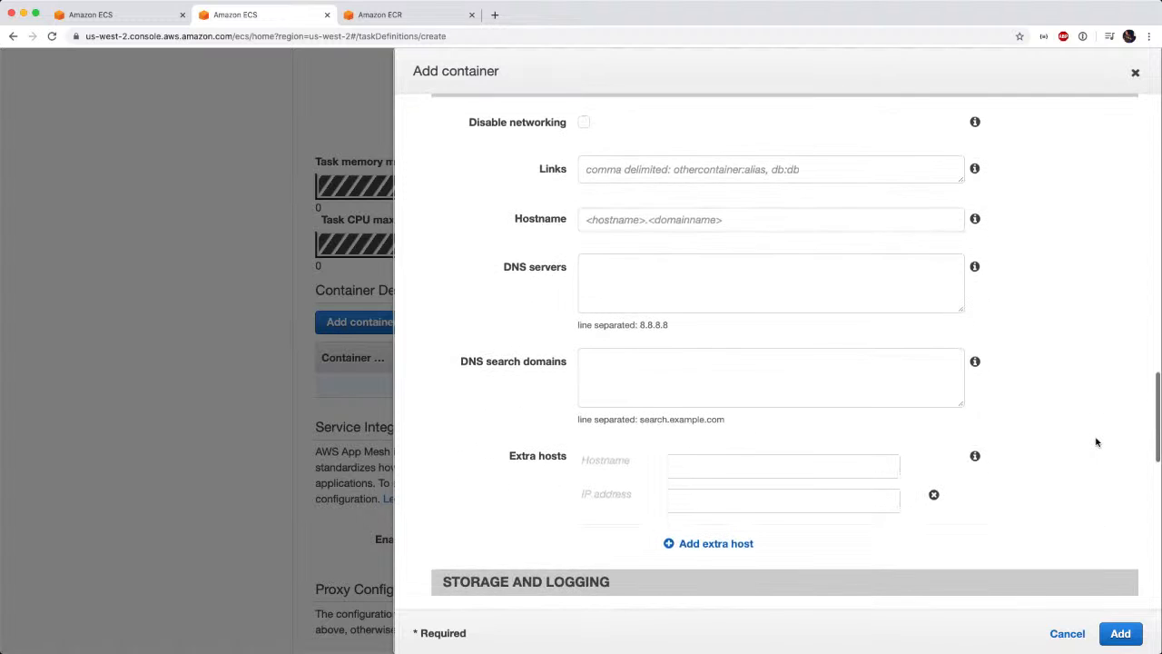
pyautogui.scroll(2, 1096, 442)
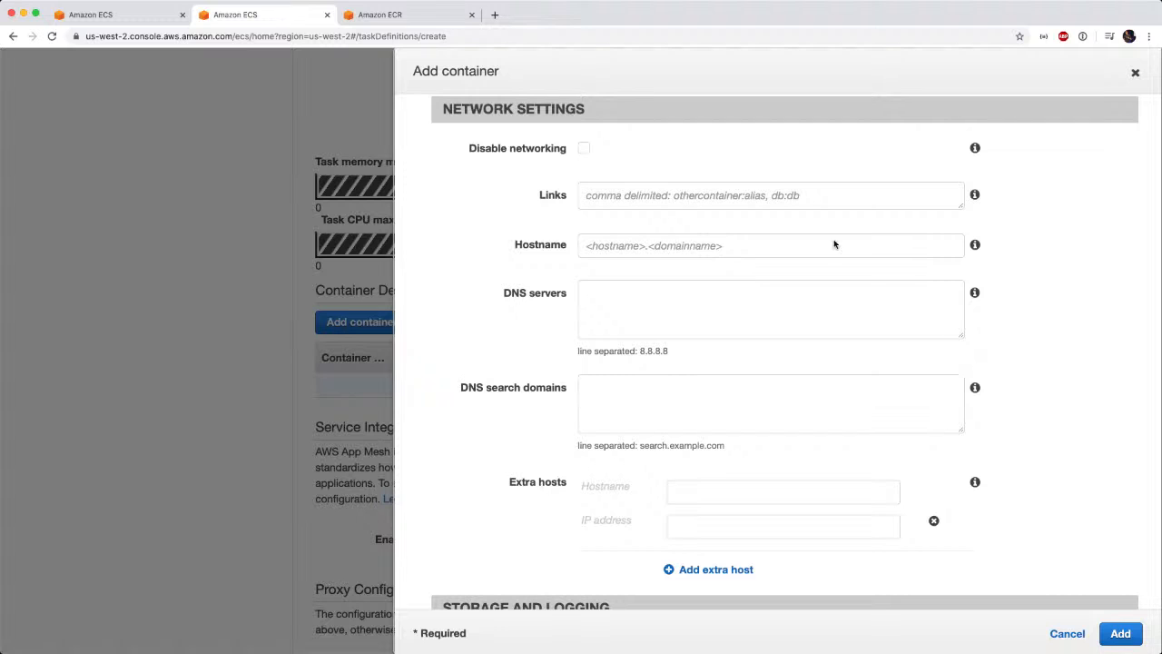
# Finish the container form and add the bulletinboard container to the task definition.
pyautogui.click(716, 196)
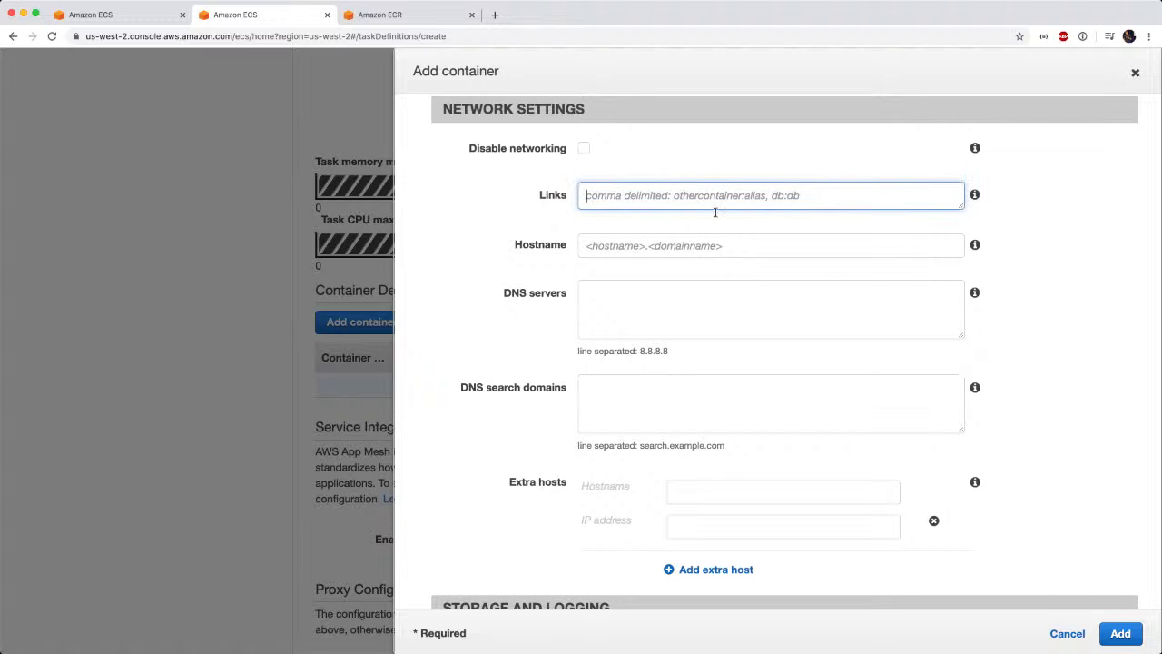
pyautogui.scroll(-10, 1086, 475)
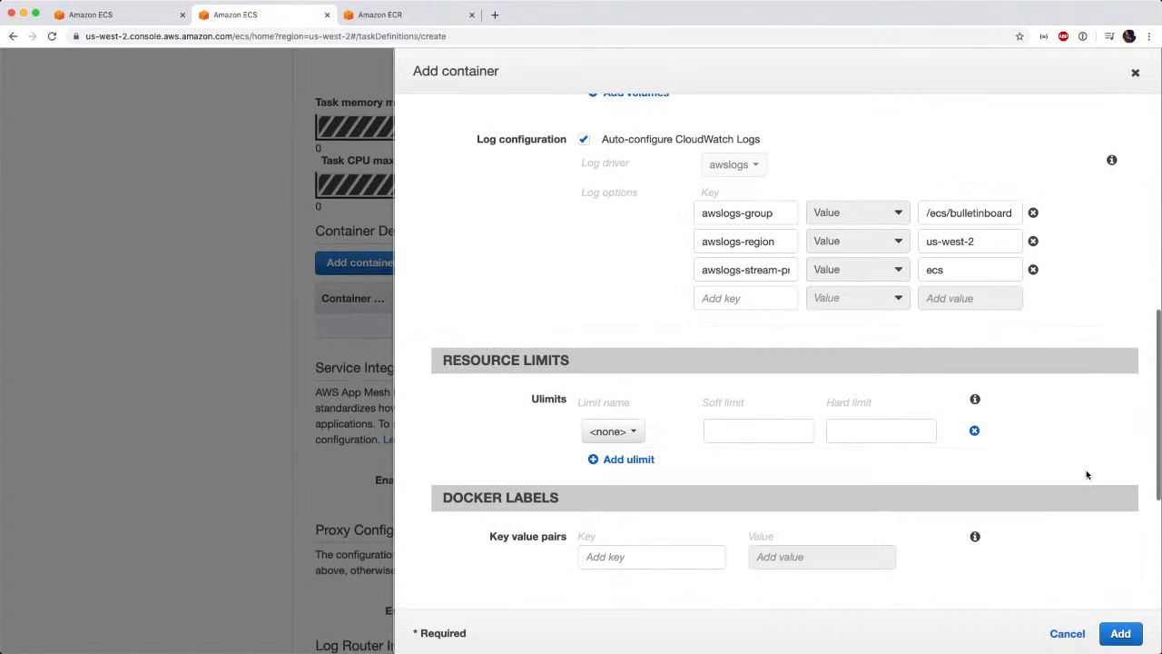
pyautogui.click(1120, 633)
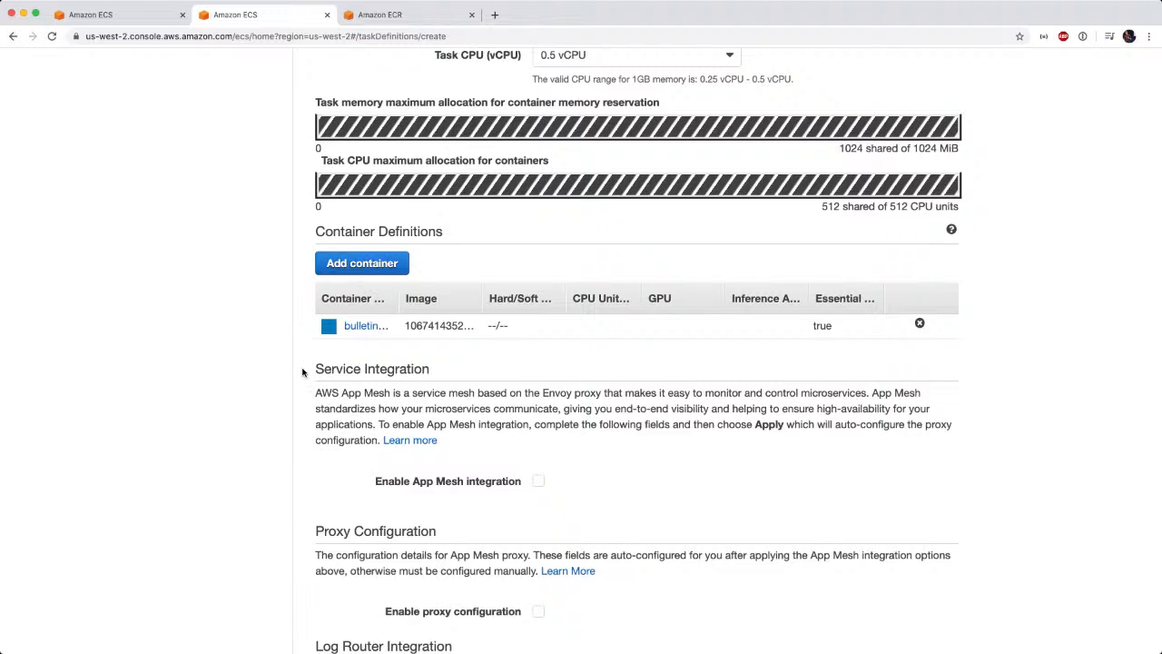
# Review the service integration, proxy, log router and volume options, and create the bulletinboard task definition.
pyautogui.scroll(-5, 290, 402)
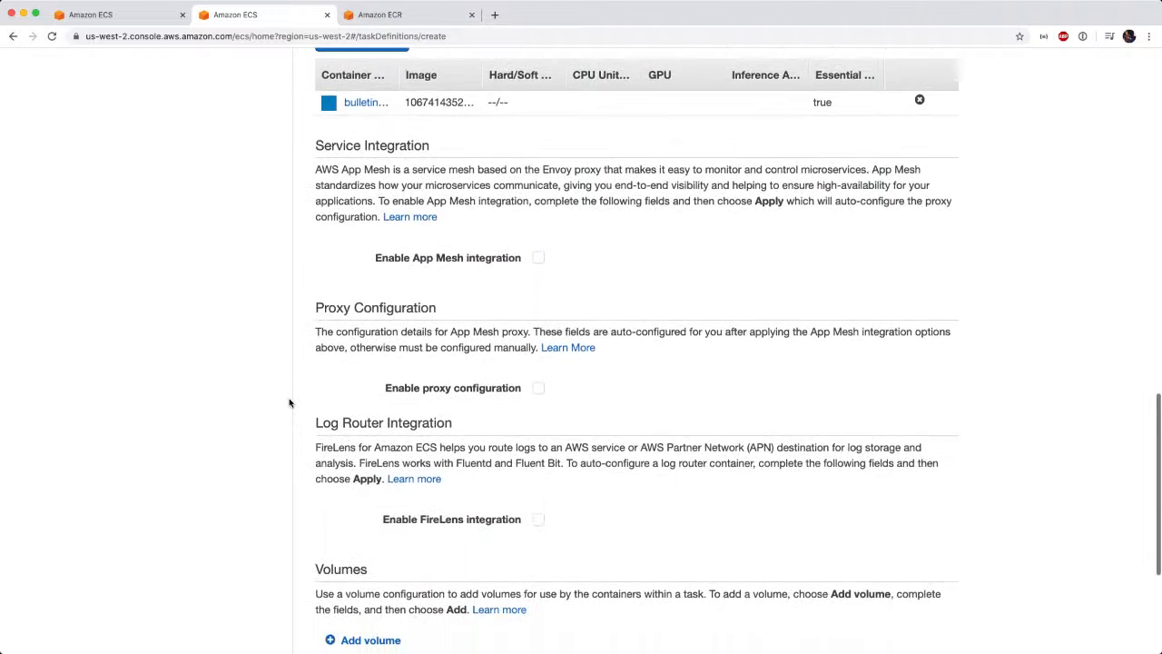
pyautogui.scroll(-3, 290, 402)
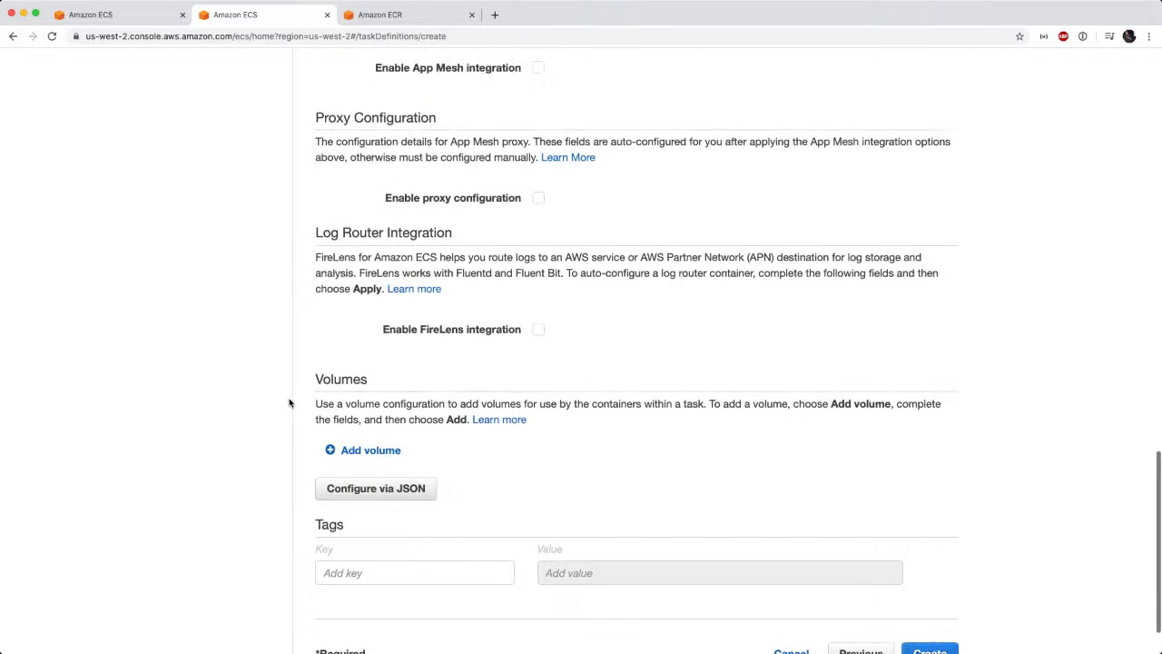
pyautogui.scroll(2, 290, 402)
pyautogui.scroll(-3, 289, 402)
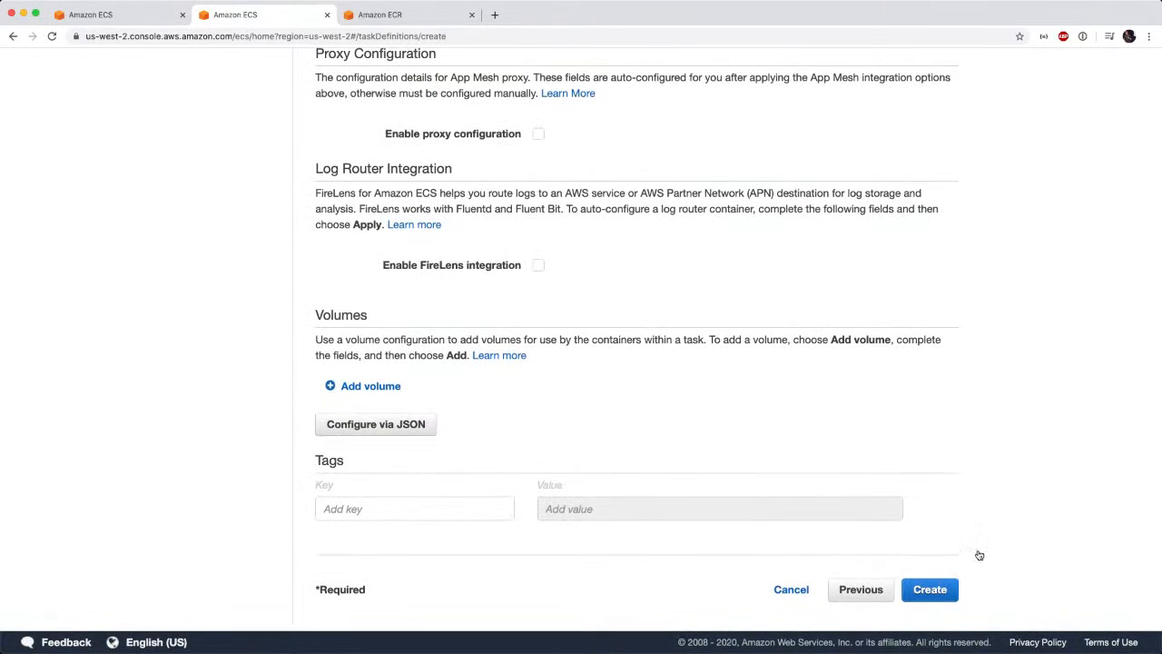
pyautogui.click(929, 590)
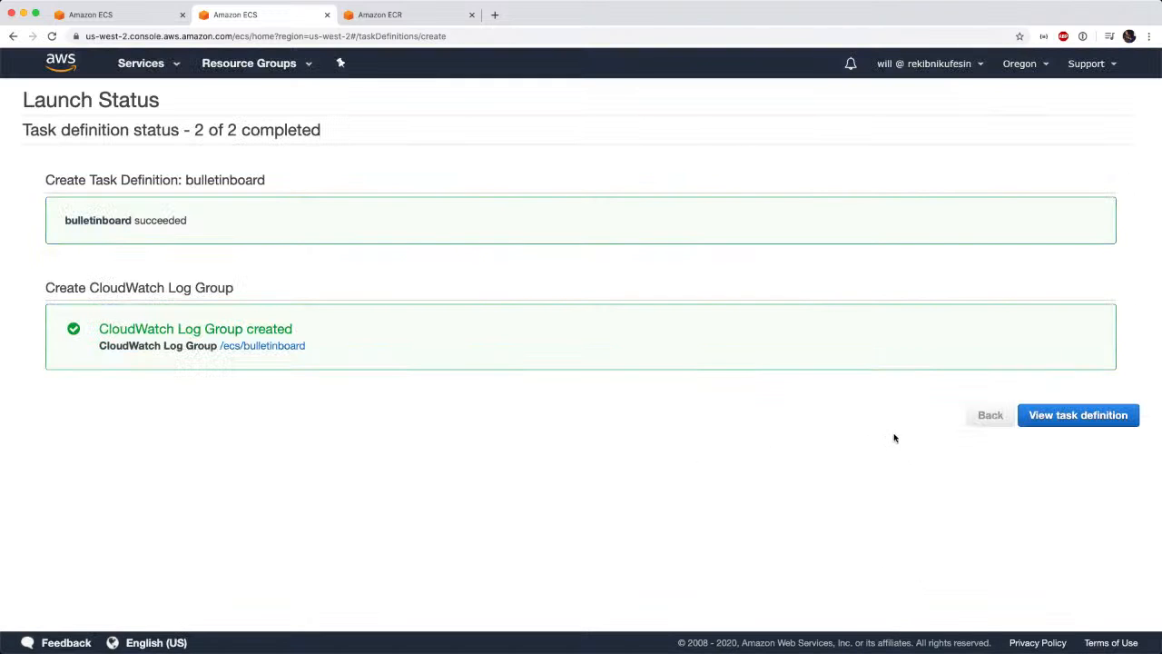
# Return to the service creation form and look for bulletinboard among the task definition families.
pyautogui.click(133, 19)
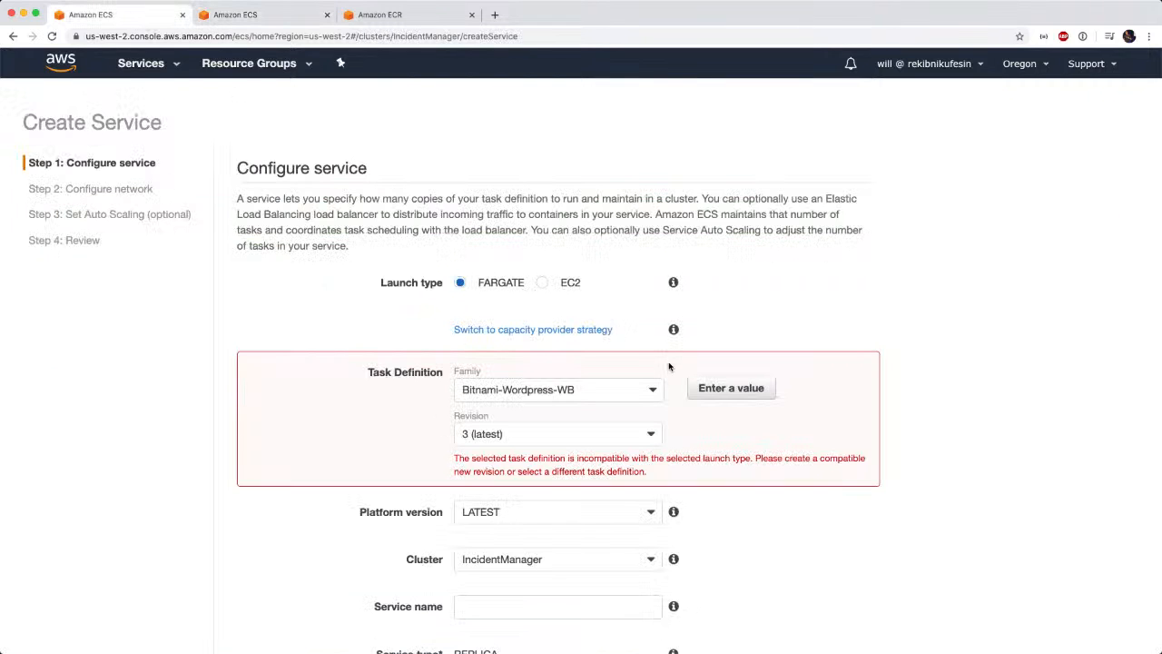
pyautogui.click(653, 389)
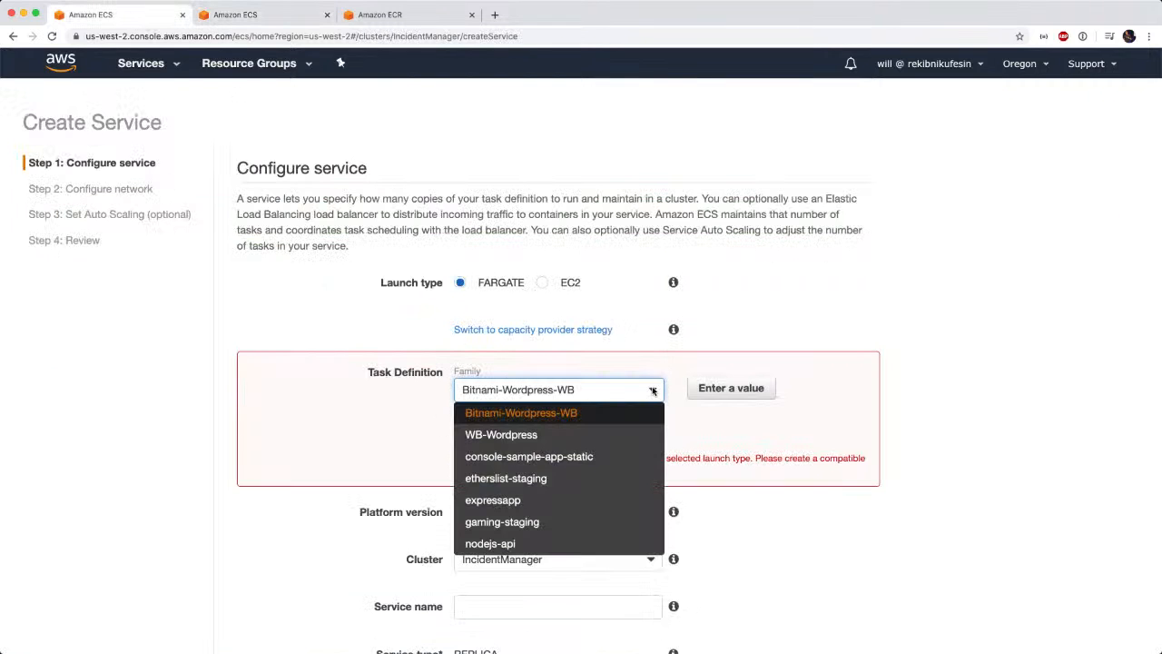
pyautogui.scroll(-2, 610, 434)
pyautogui.scroll(2, 611, 432)
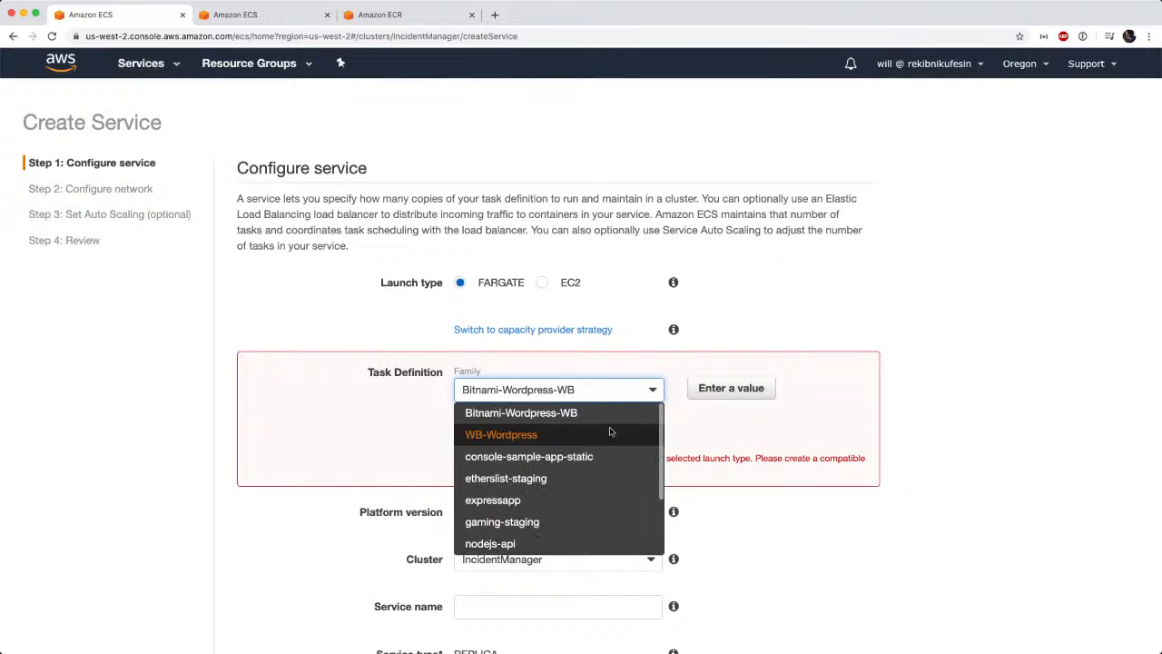
pyautogui.click(545, 413)
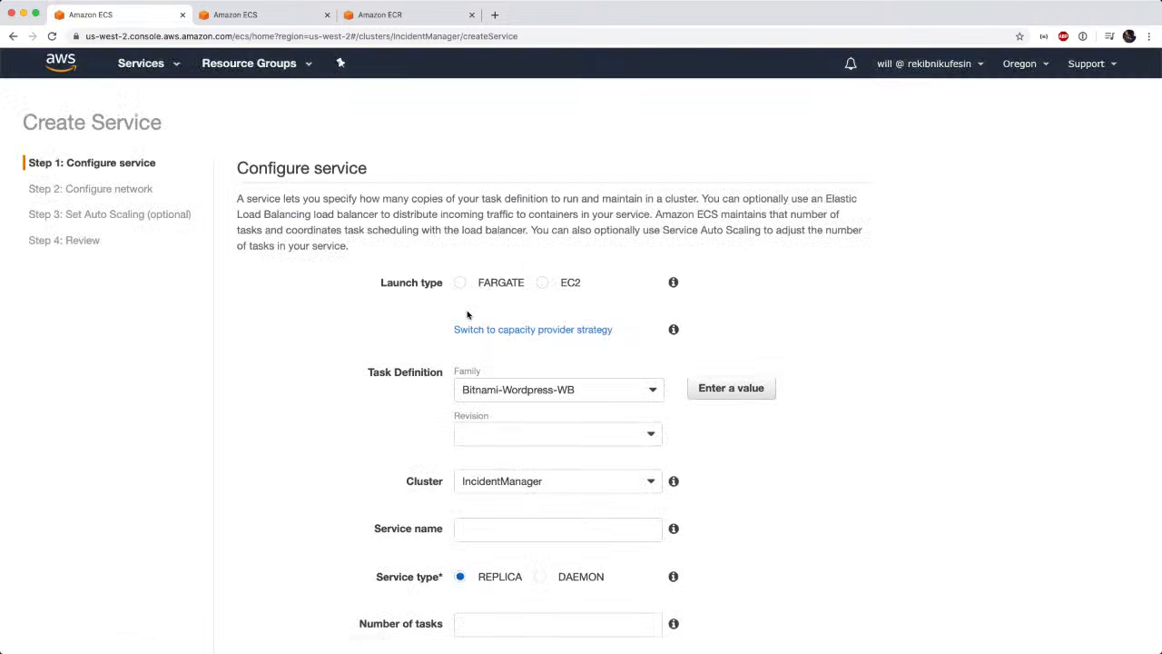
# Set the service's launch type to FARGATE and choose the bulletinboard task definition, revision 1 (latest).
pyautogui.click(460, 282)
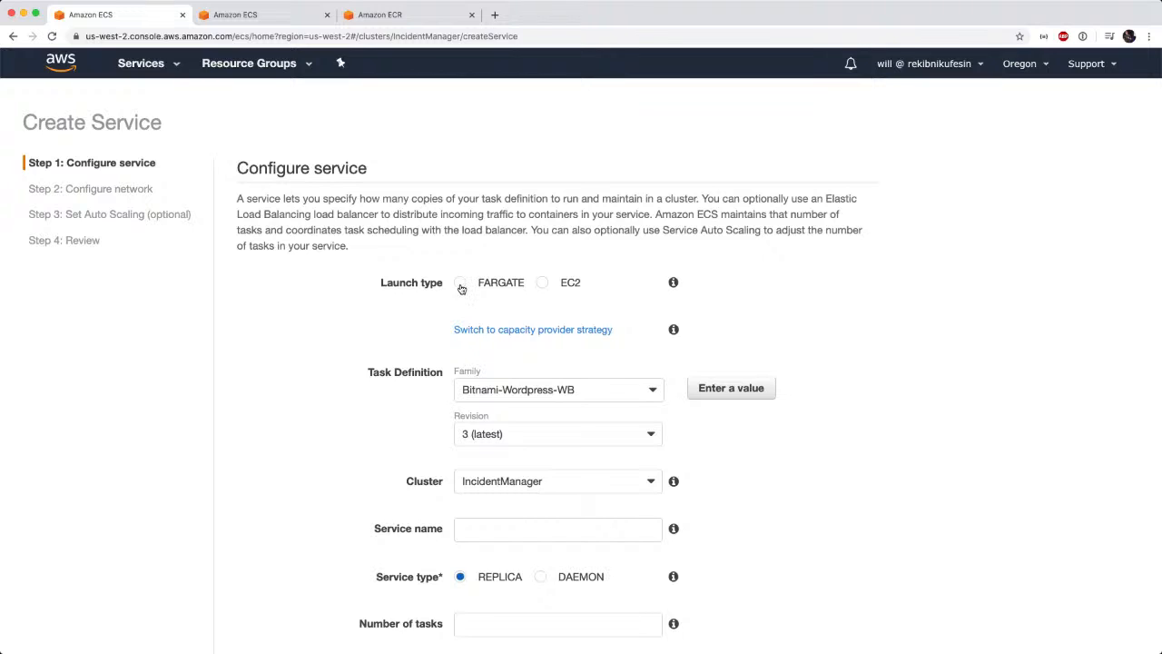
pyautogui.click(654, 390)
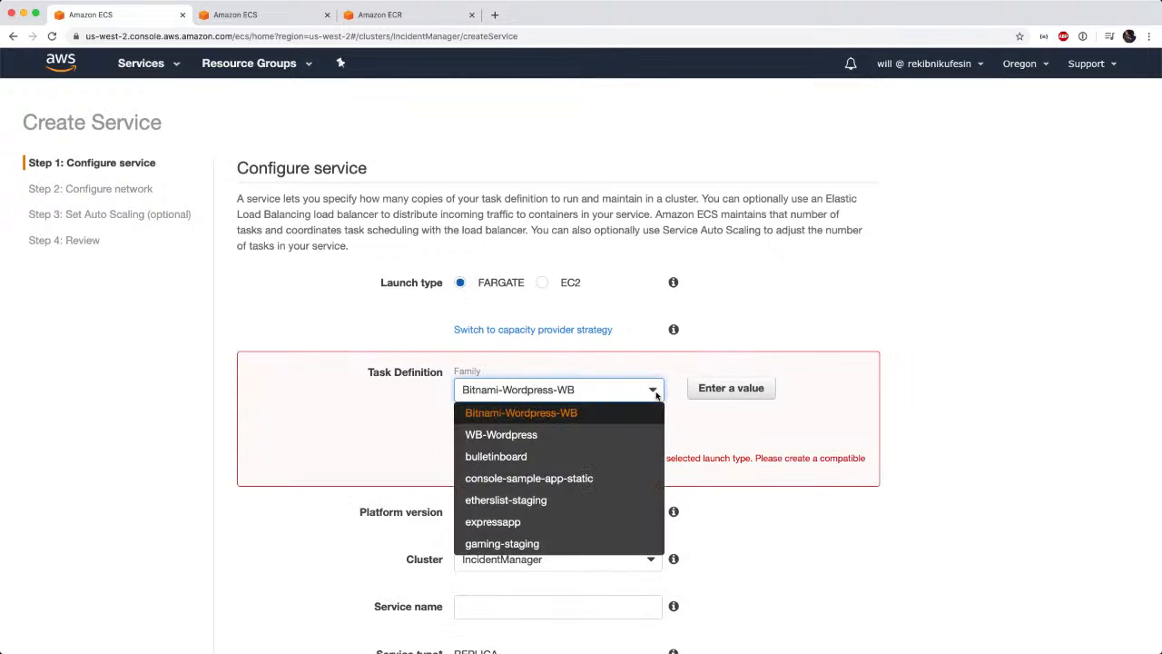
pyautogui.click(564, 456)
pyautogui.click(652, 436)
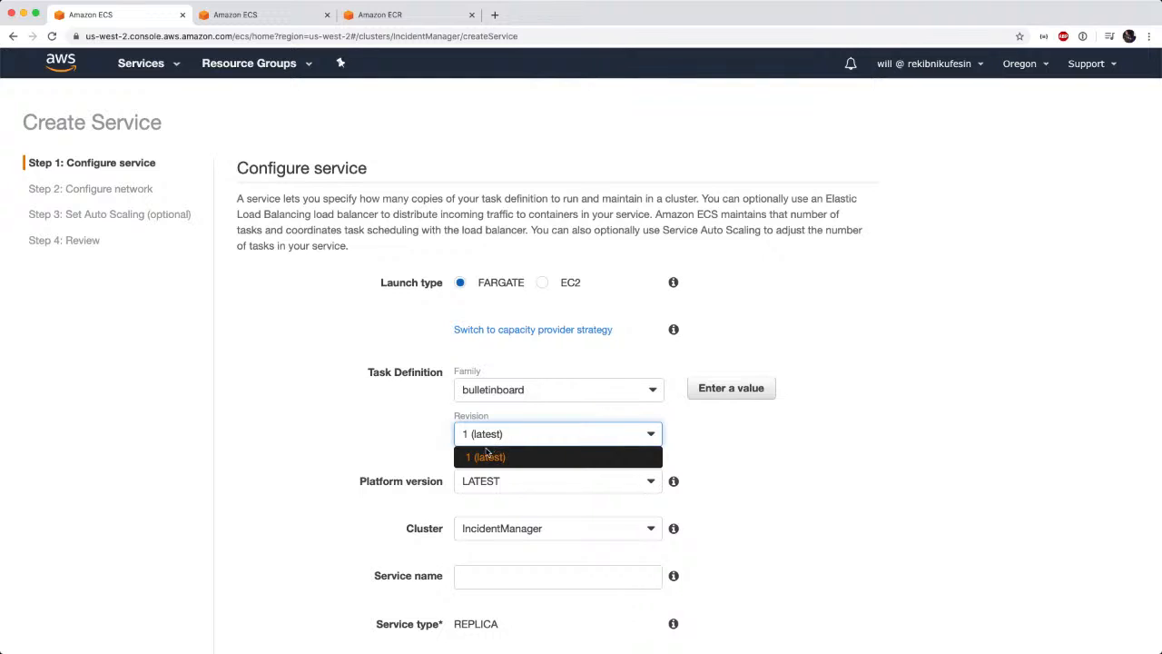
pyautogui.click(486, 457)
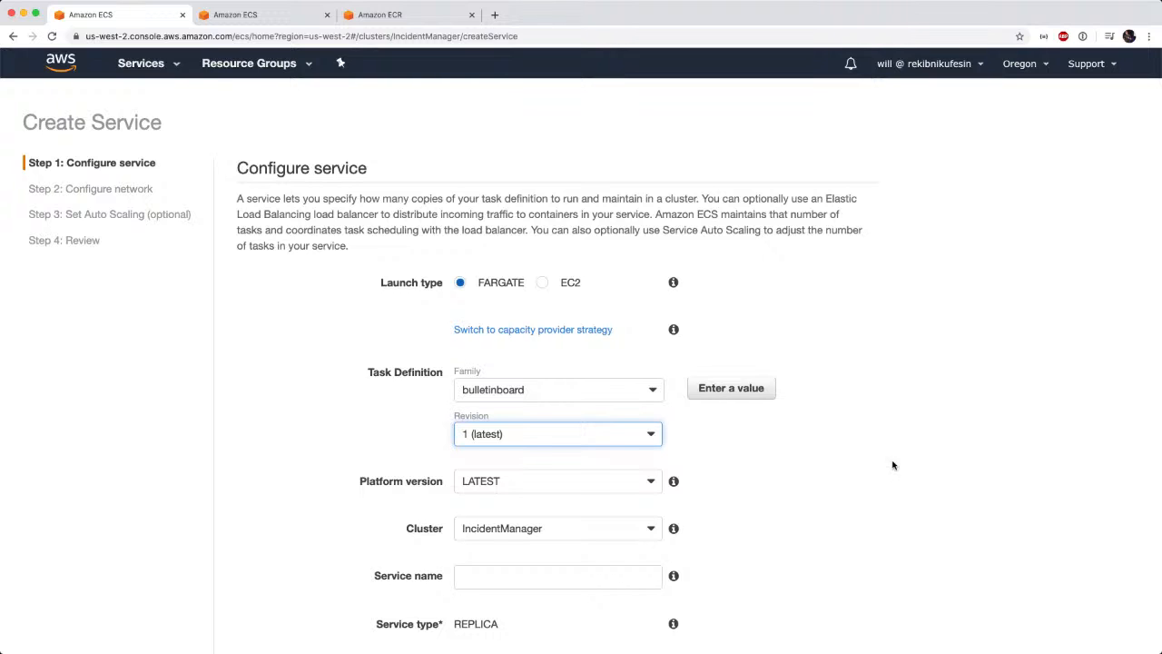
# Check the cluster choices for the service and name the service bulletinboard.
pyautogui.scroll(-3, 773, 449)
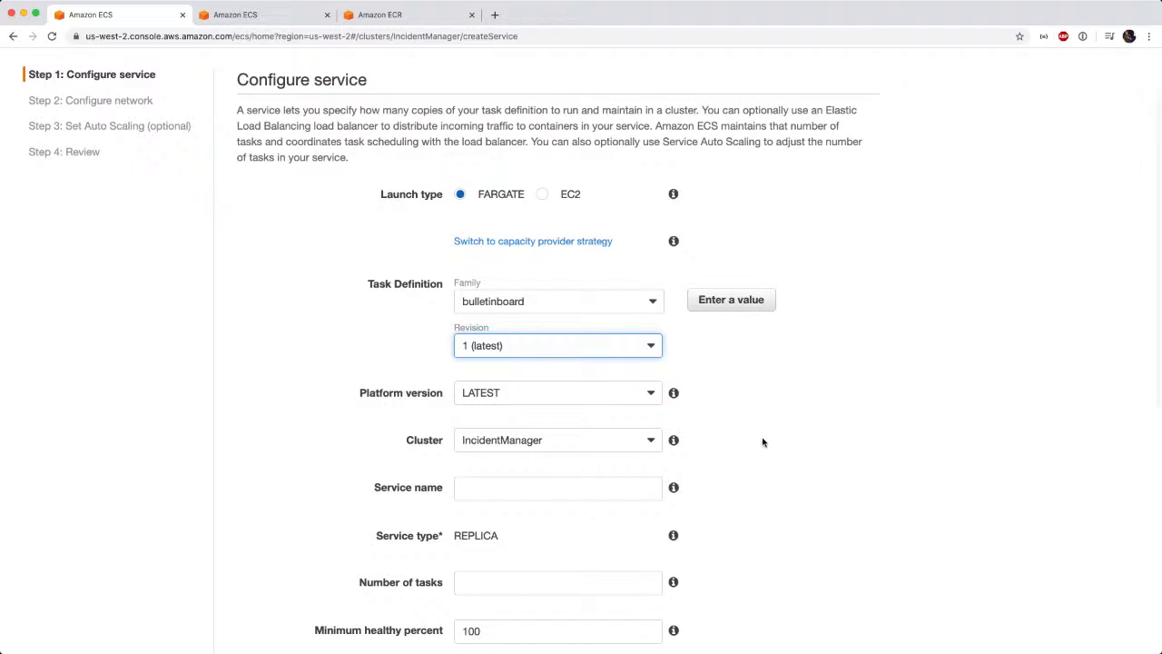
pyautogui.scroll(-4, 765, 443)
pyautogui.click(650, 320)
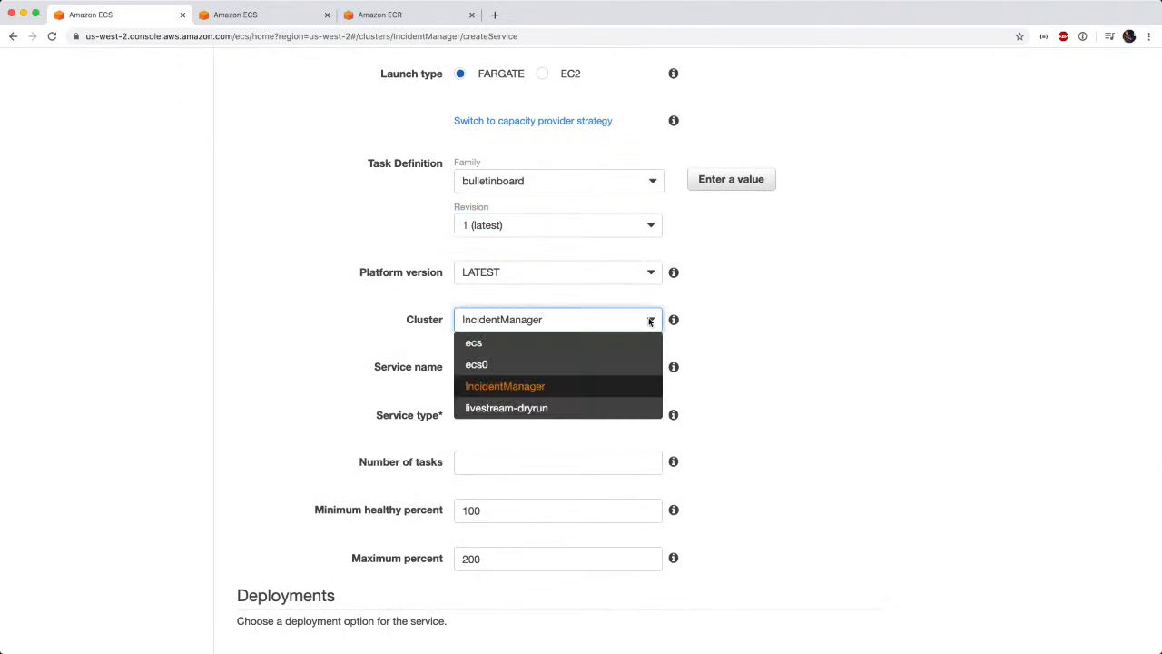
pyautogui.click(832, 361)
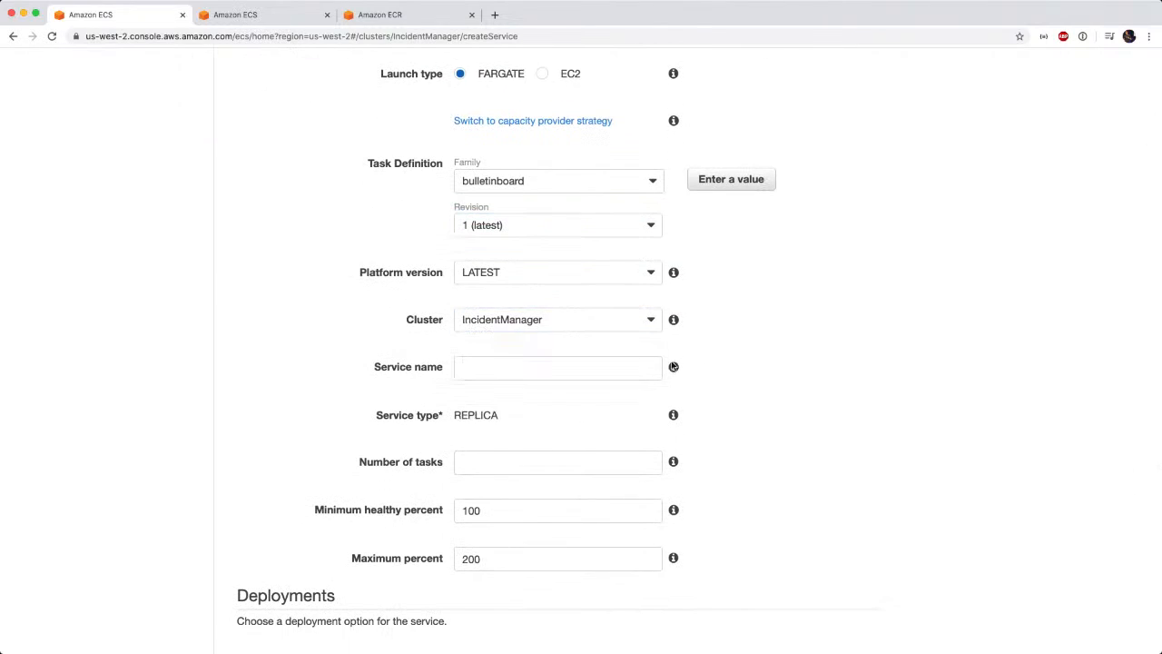
pyautogui.click(591, 360)
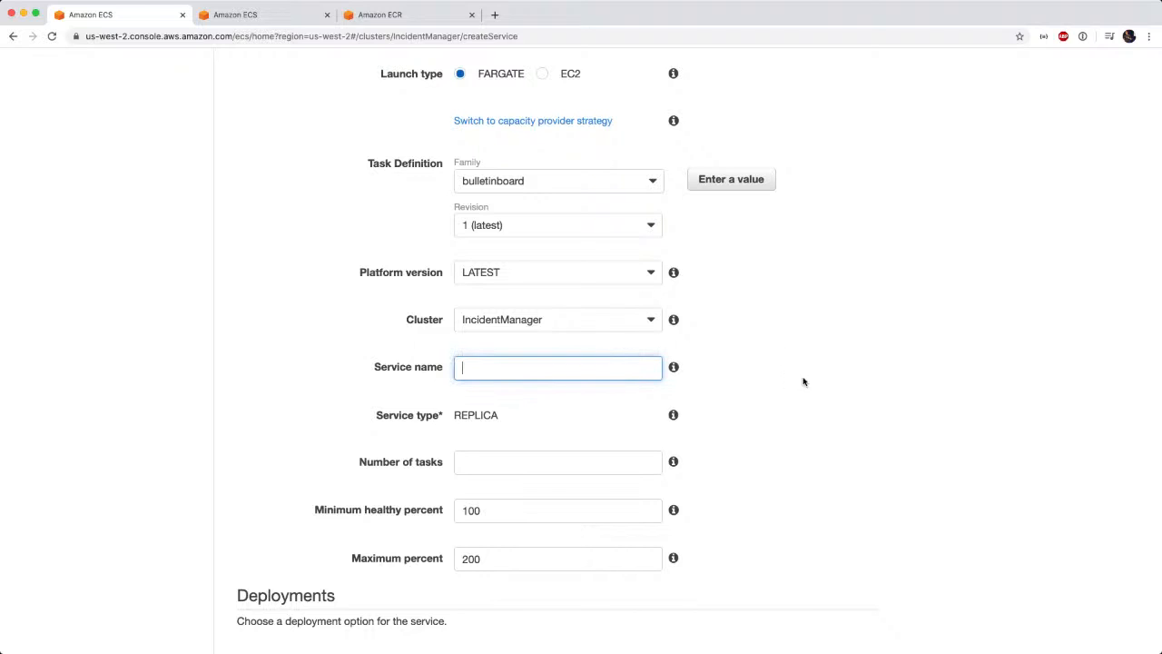
pyautogui.write('bulletinboard')
# Set the service's number of tasks to 1 and continue to the network configuration.
pyautogui.scroll(-2, 962, 429)
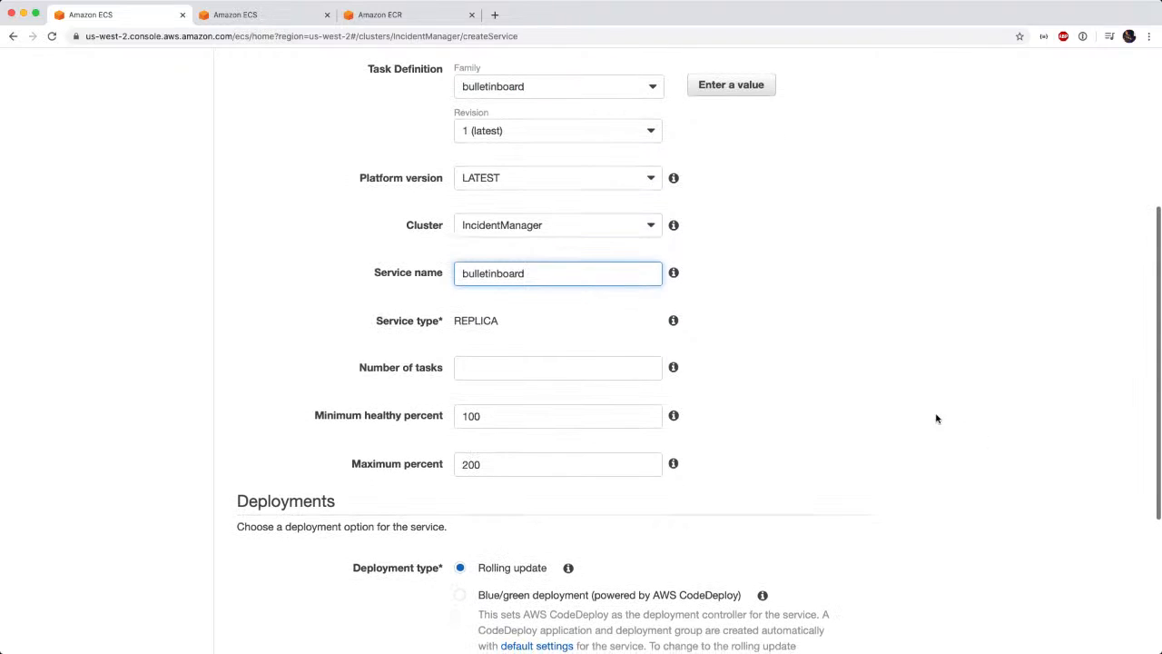
pyautogui.click(561, 371)
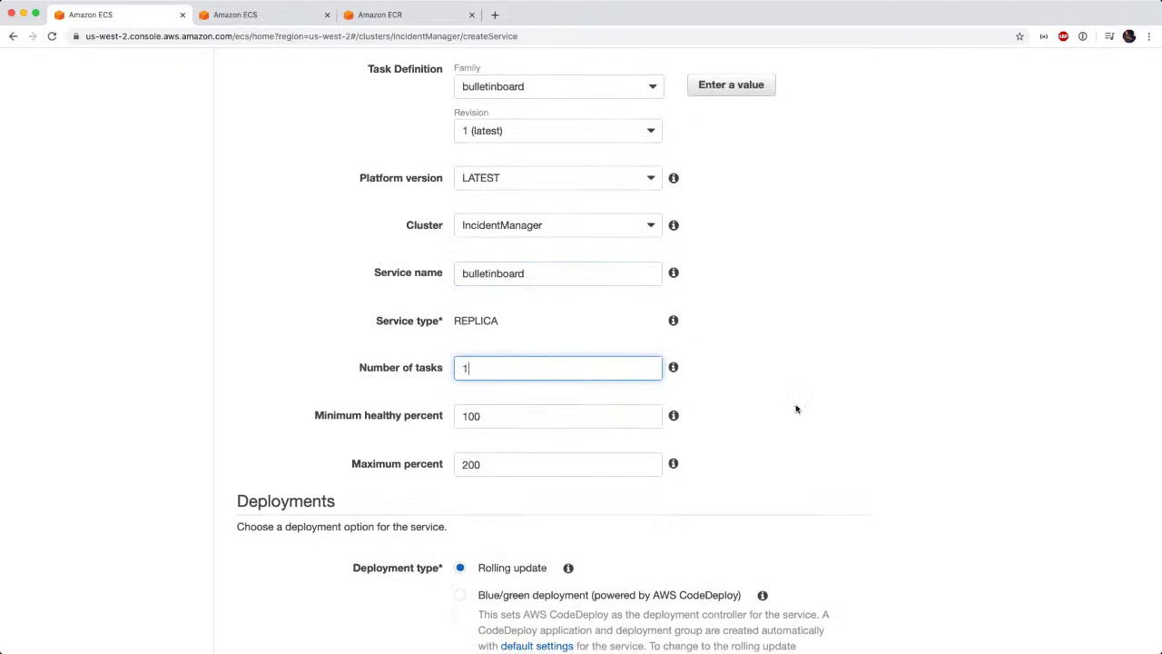
pyautogui.scroll(-4, 795, 409)
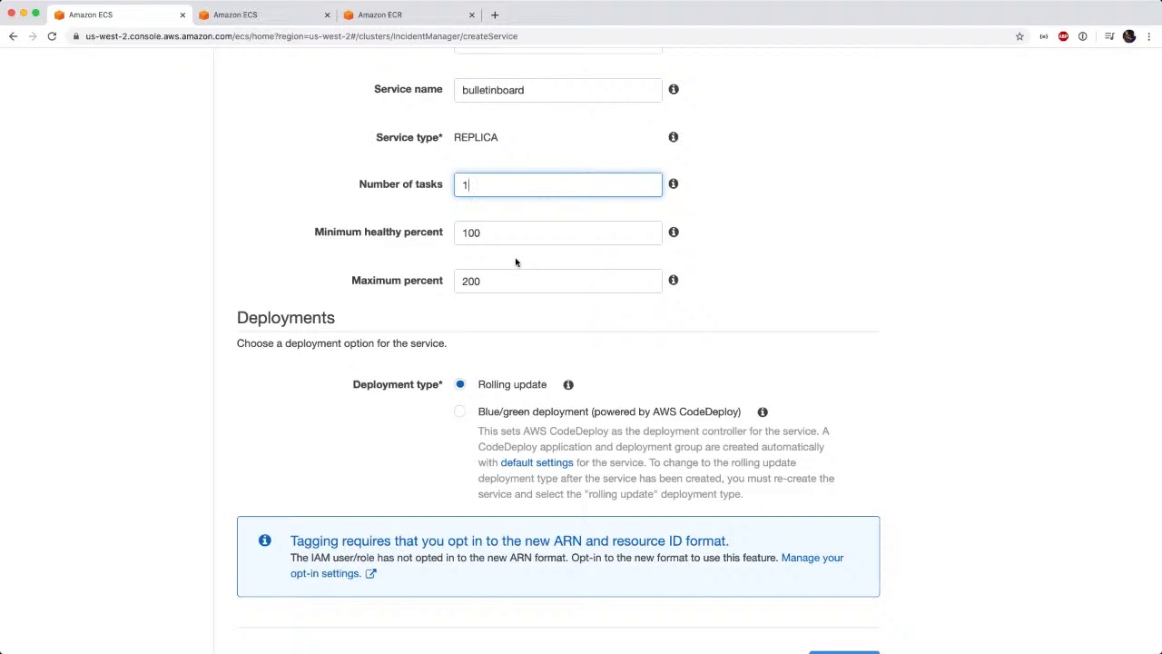
pyautogui.scroll(-2, 516, 262)
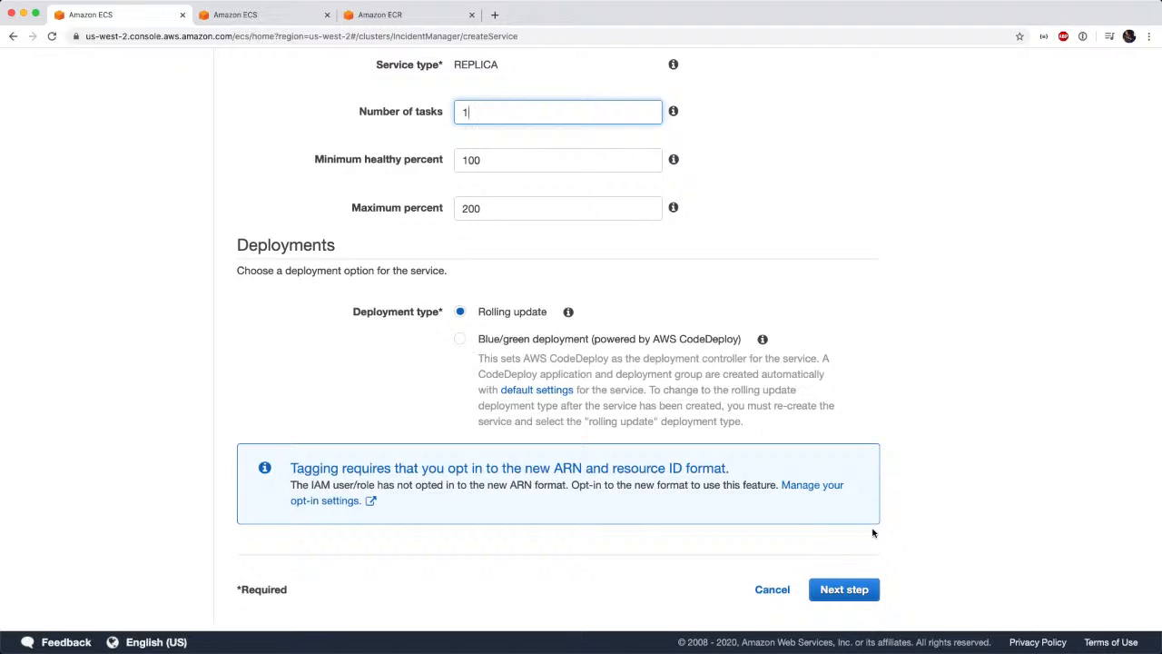
pyautogui.click(837, 590)
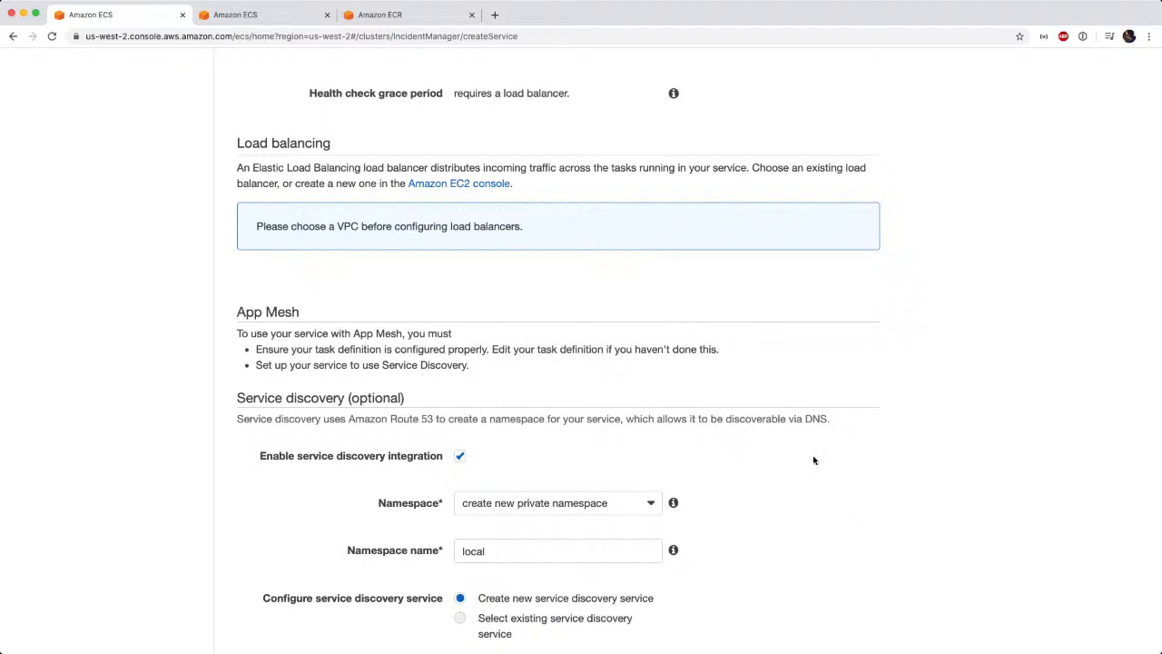
# Disable service discovery integration for the service and try to continue to the auto scaling configuration.
pyautogui.scroll(-1, 814, 460)
pyautogui.scroll(-5, 814, 461)
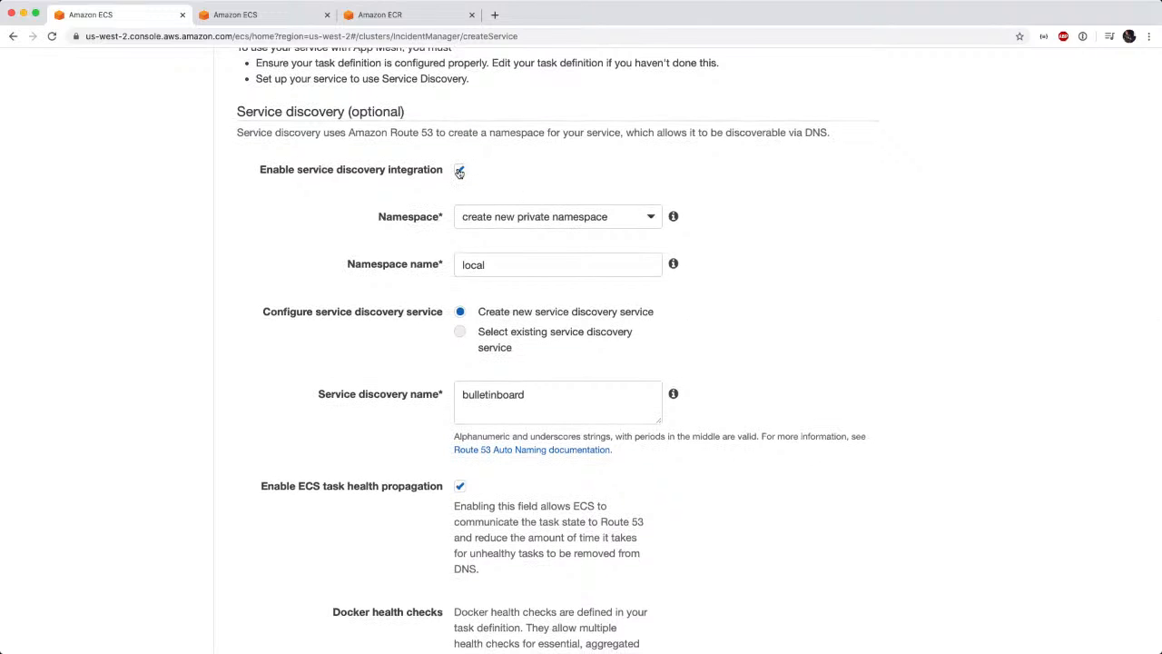
pyautogui.click(459, 172)
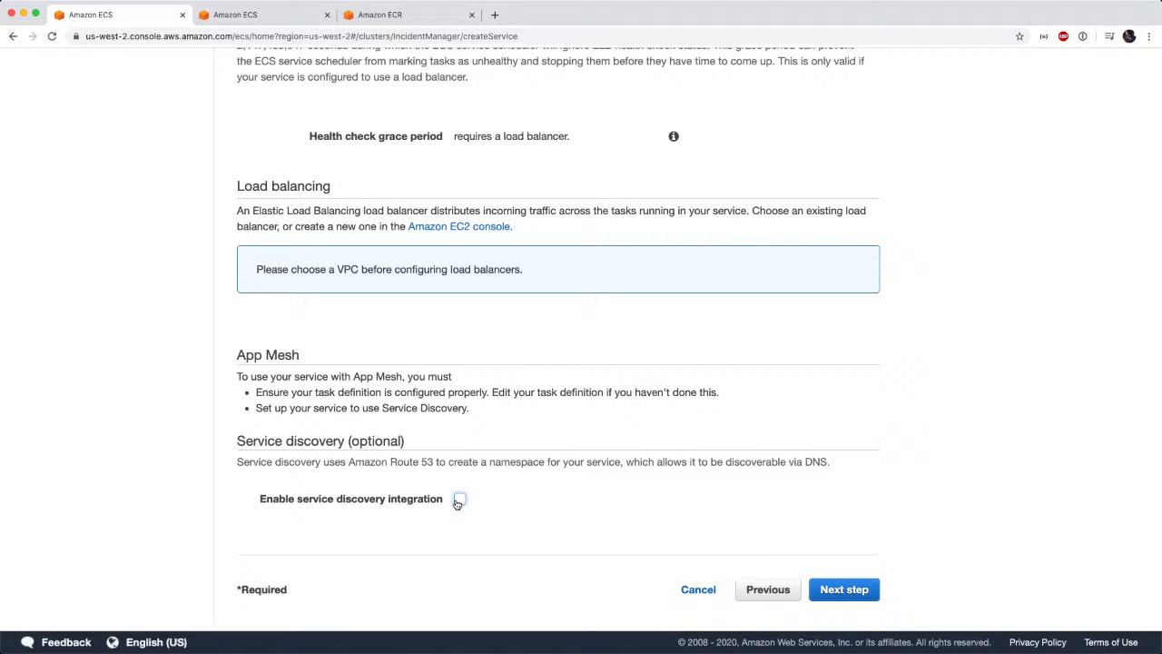
pyautogui.click(843, 592)
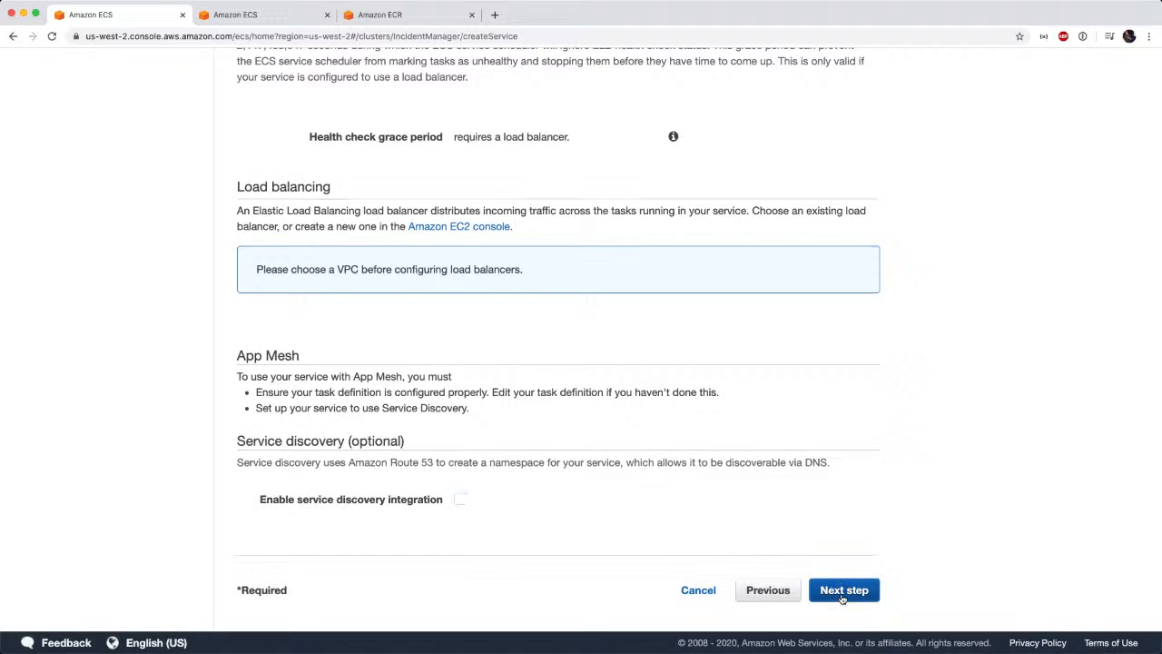
# Select vpc-07093a9a2e274b27c as the cluster VPC for the service.
pyautogui.scroll(2, 849, 501)
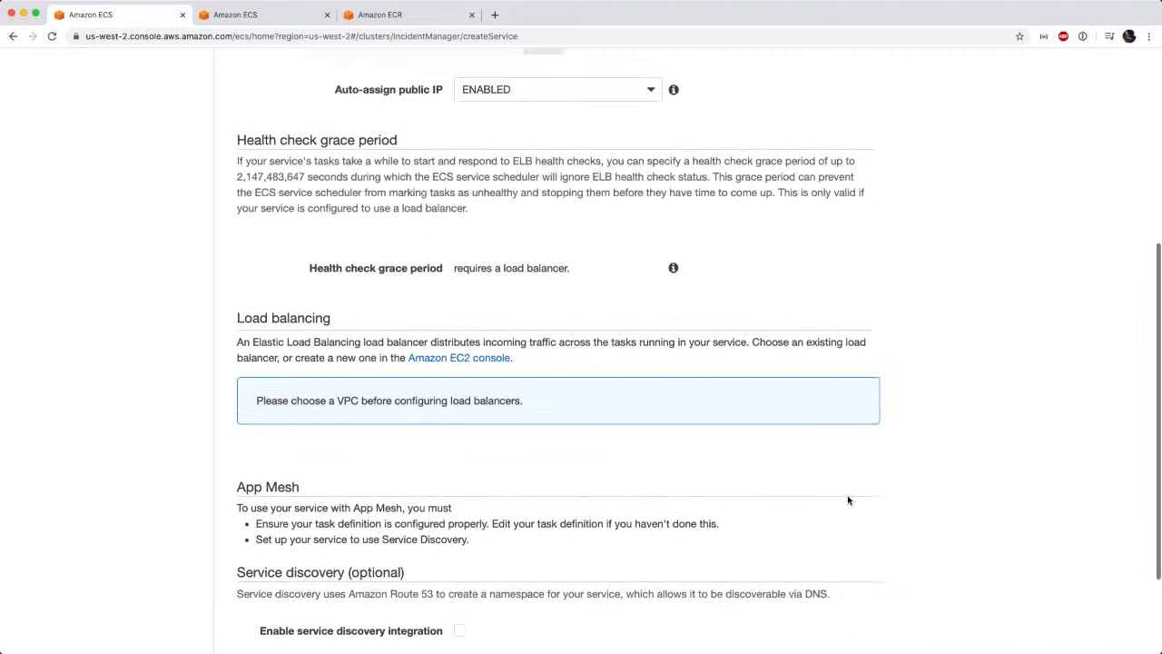
pyautogui.scroll(-1, 849, 501)
pyautogui.scroll(1, 849, 501)
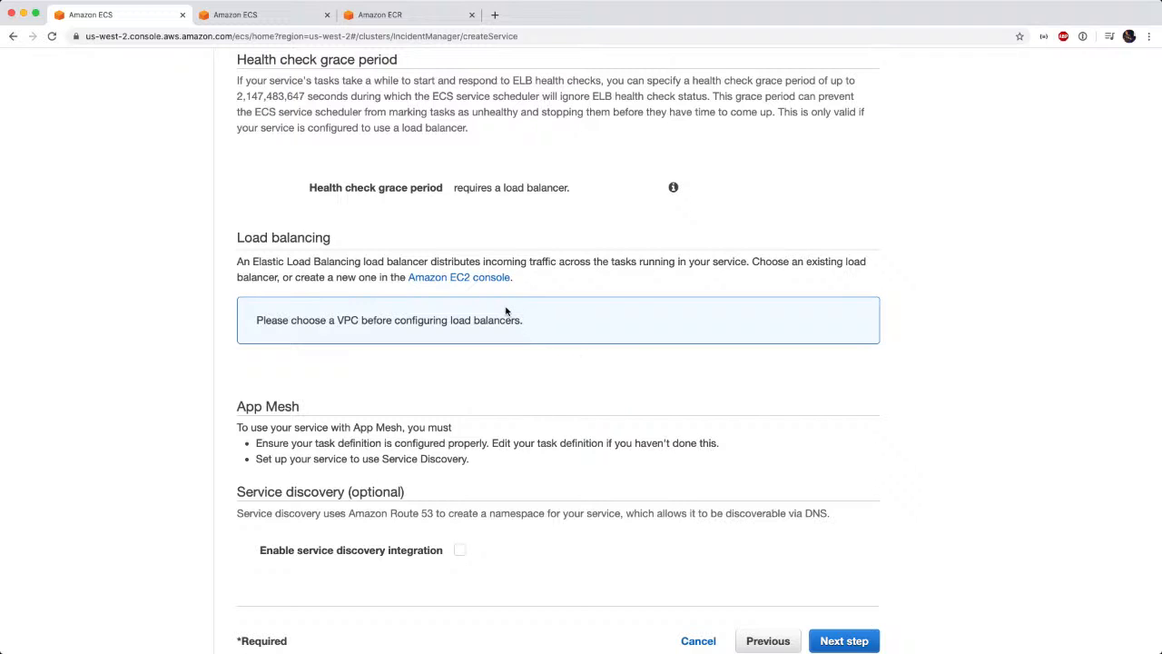
pyautogui.scroll(5, 598, 345)
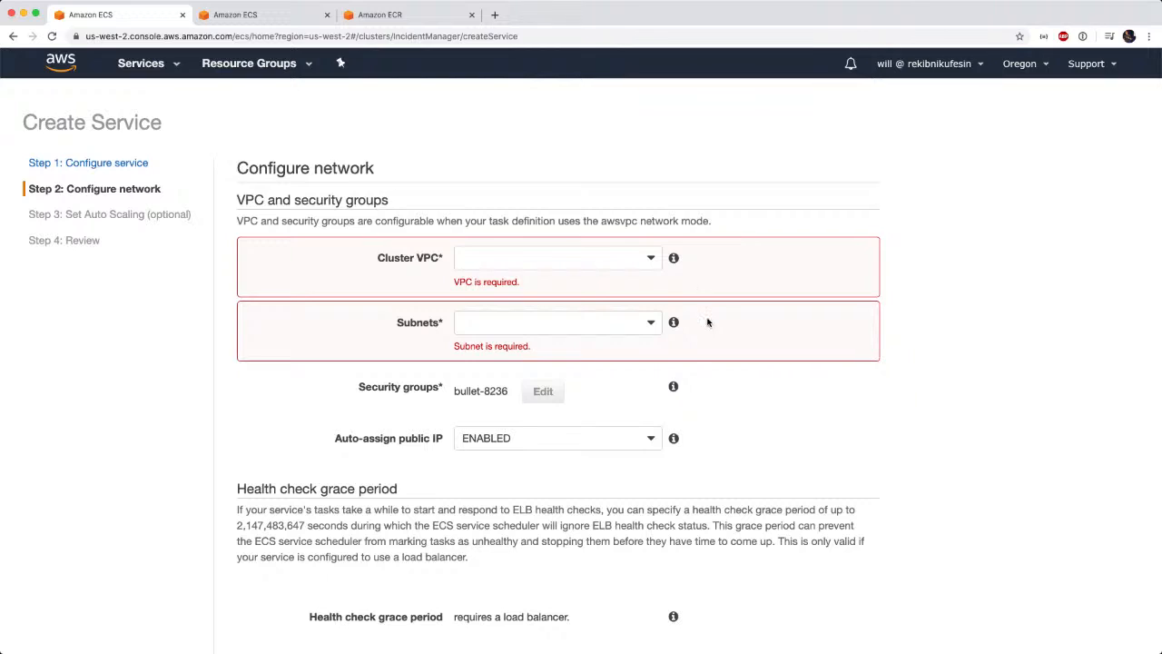
pyautogui.click(650, 263)
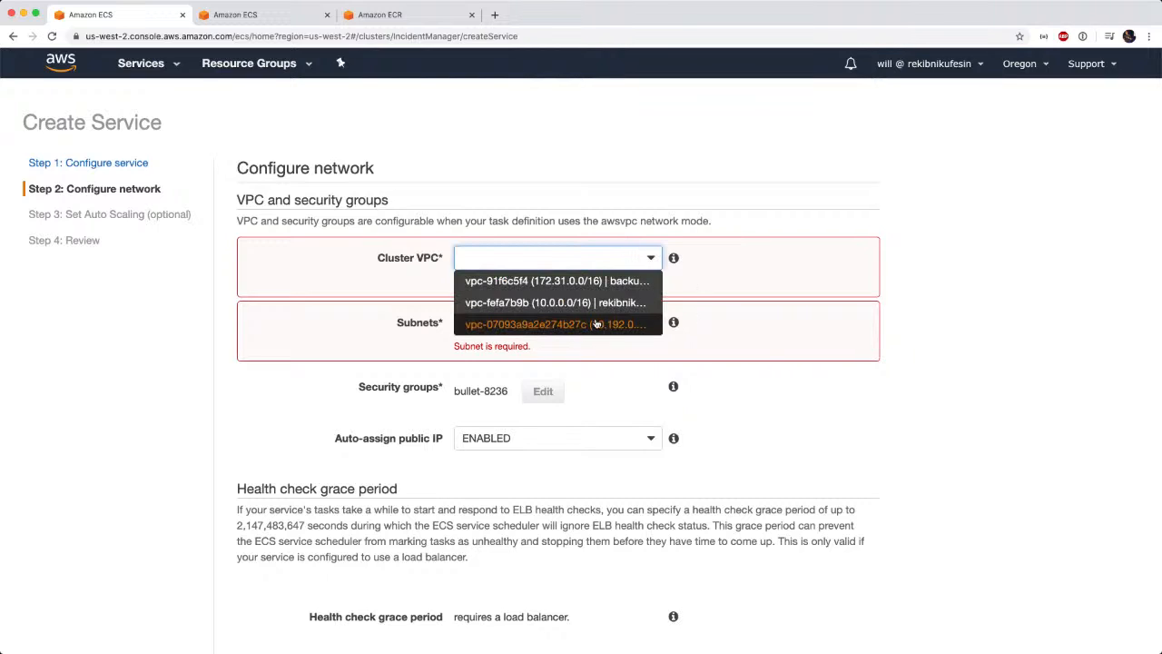
pyautogui.click(557, 325)
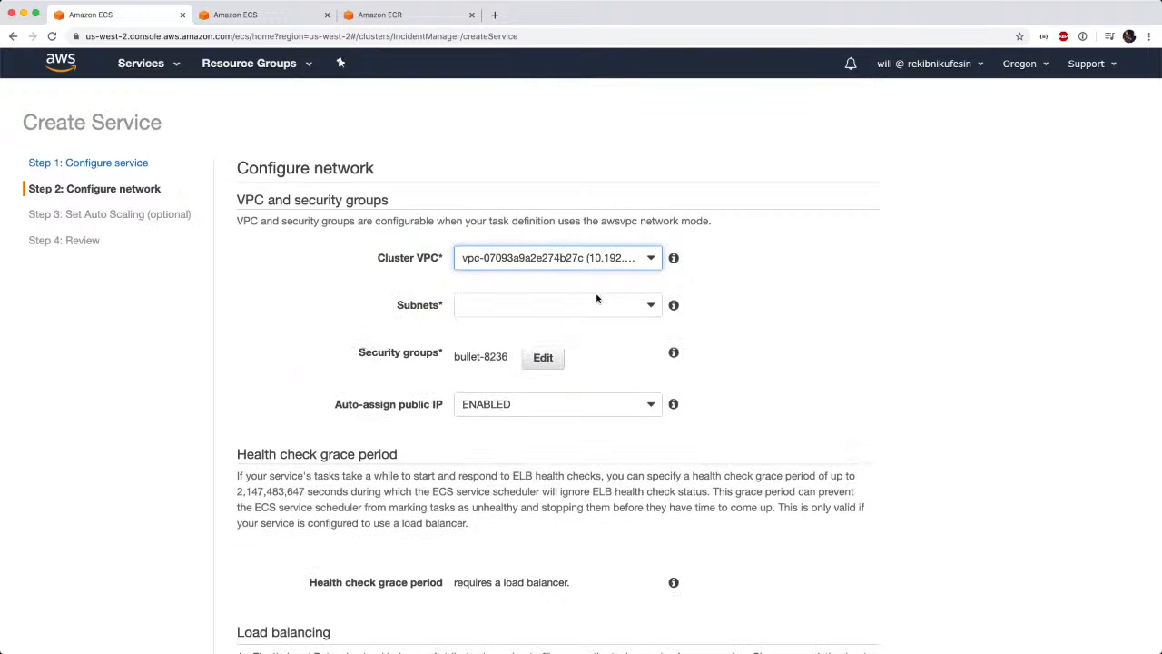
# Add the private subnets in us-west-2a and us-west-2b to the service and open its security group configuration.
pyautogui.click(650, 307)
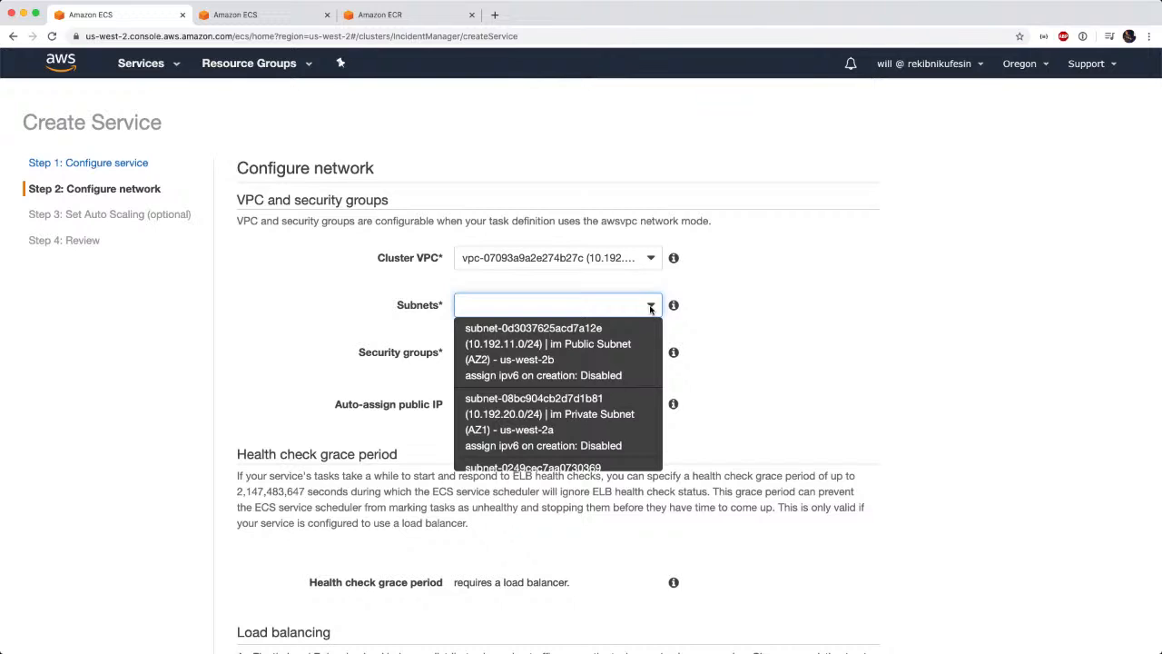
pyautogui.click(571, 419)
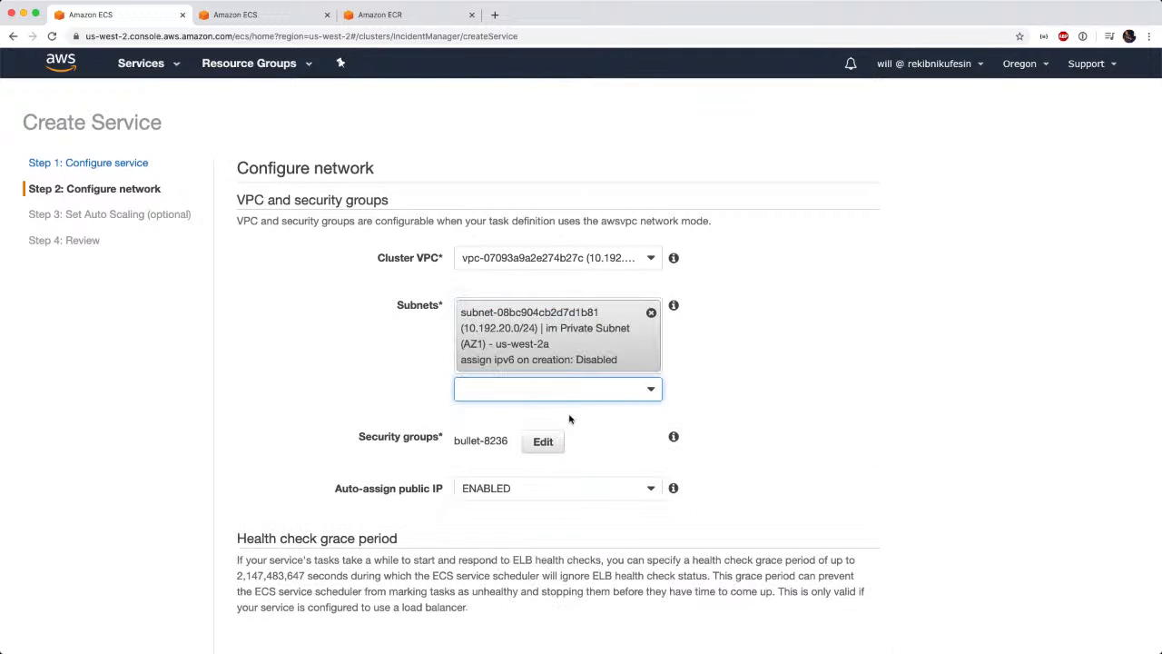
pyautogui.click(650, 391)
pyautogui.scroll(-3, 571, 491)
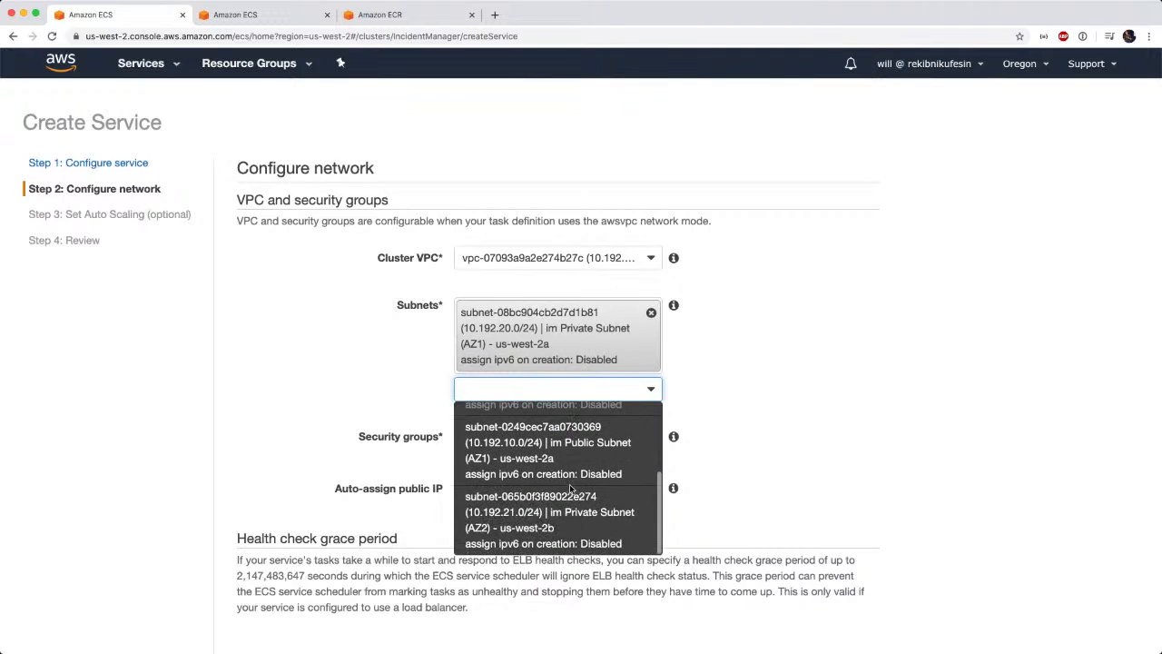
pyautogui.click(570, 505)
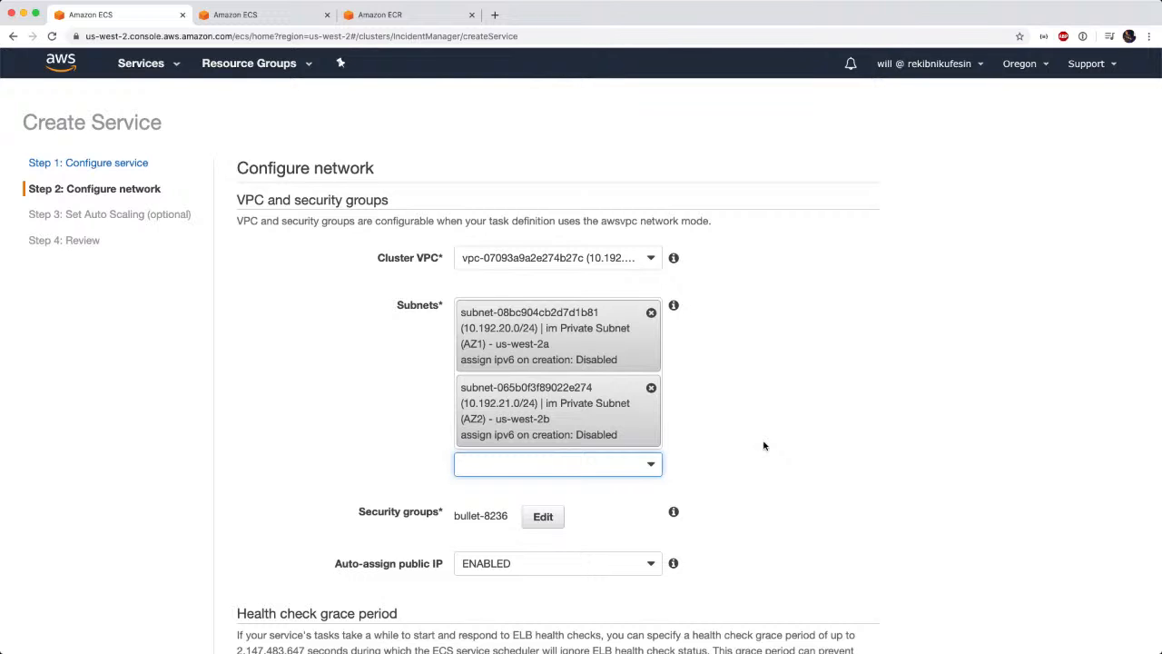
pyautogui.scroll(-3, 764, 445)
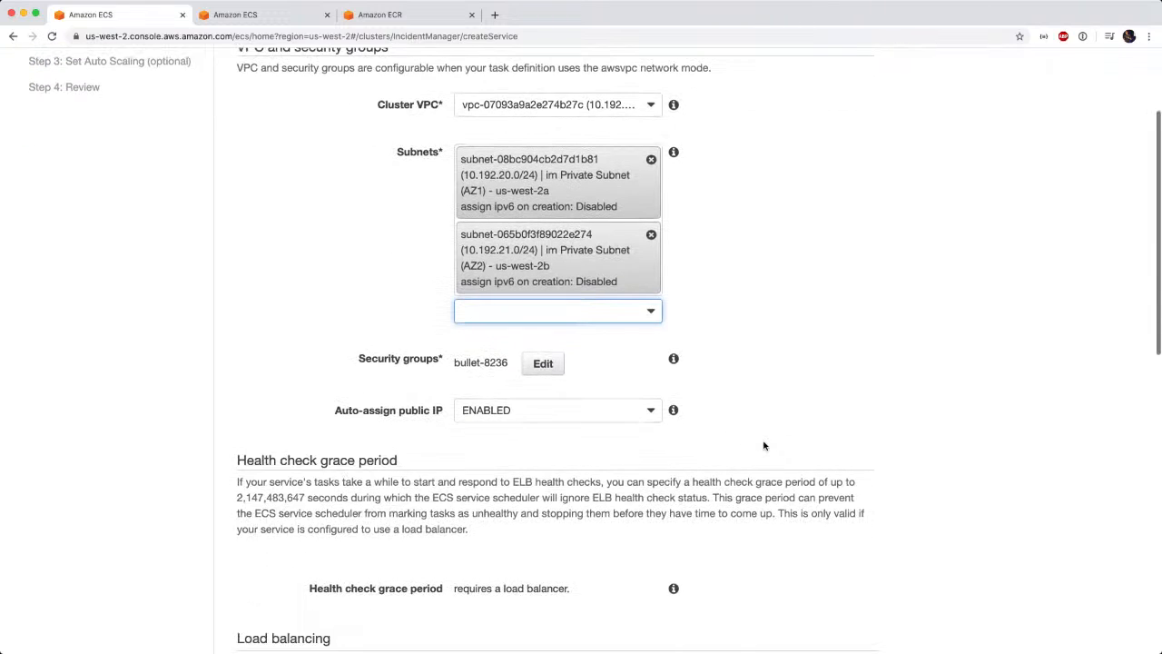
pyautogui.click(543, 364)
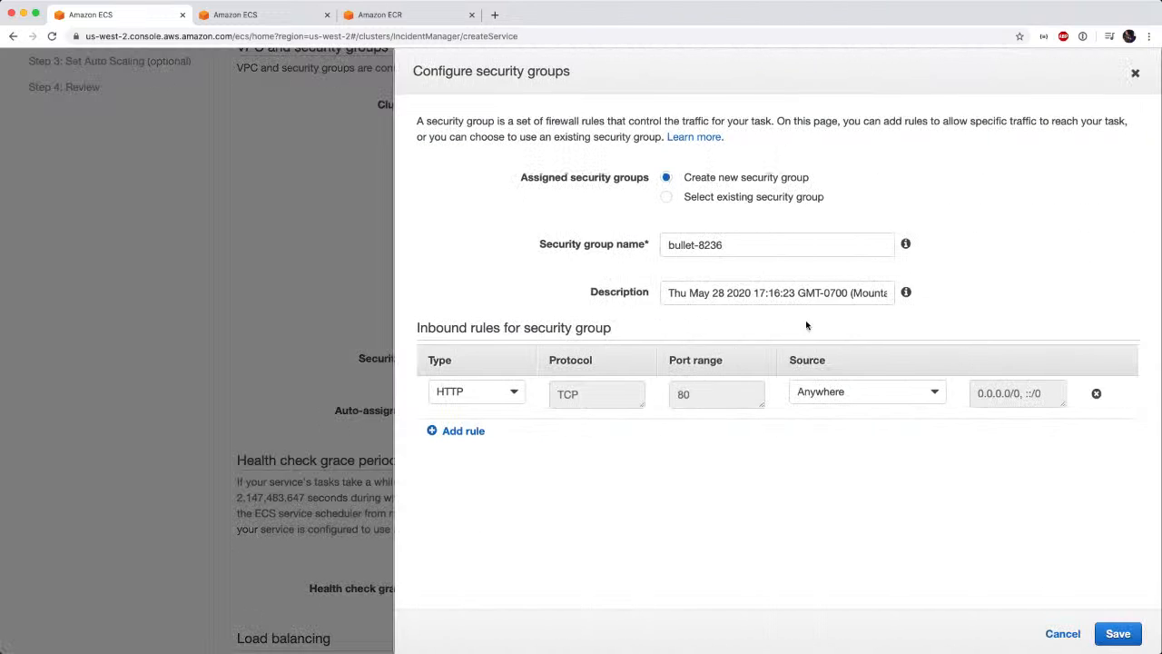
pyautogui.click(773, 199)
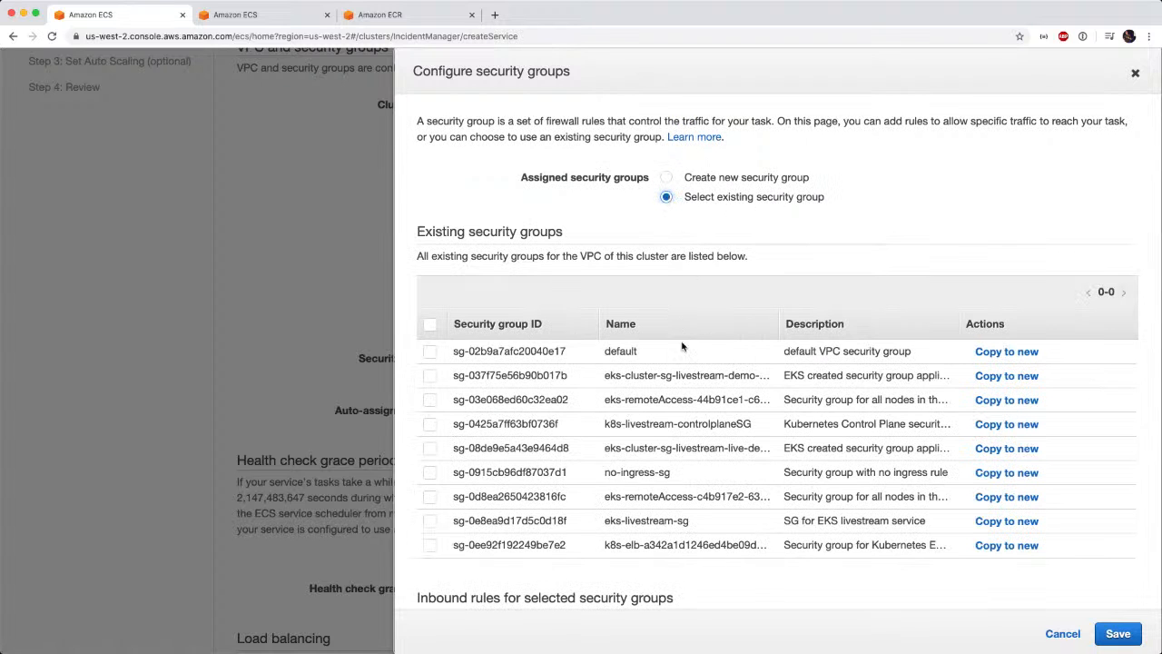
pyautogui.scroll(-2, 685, 349)
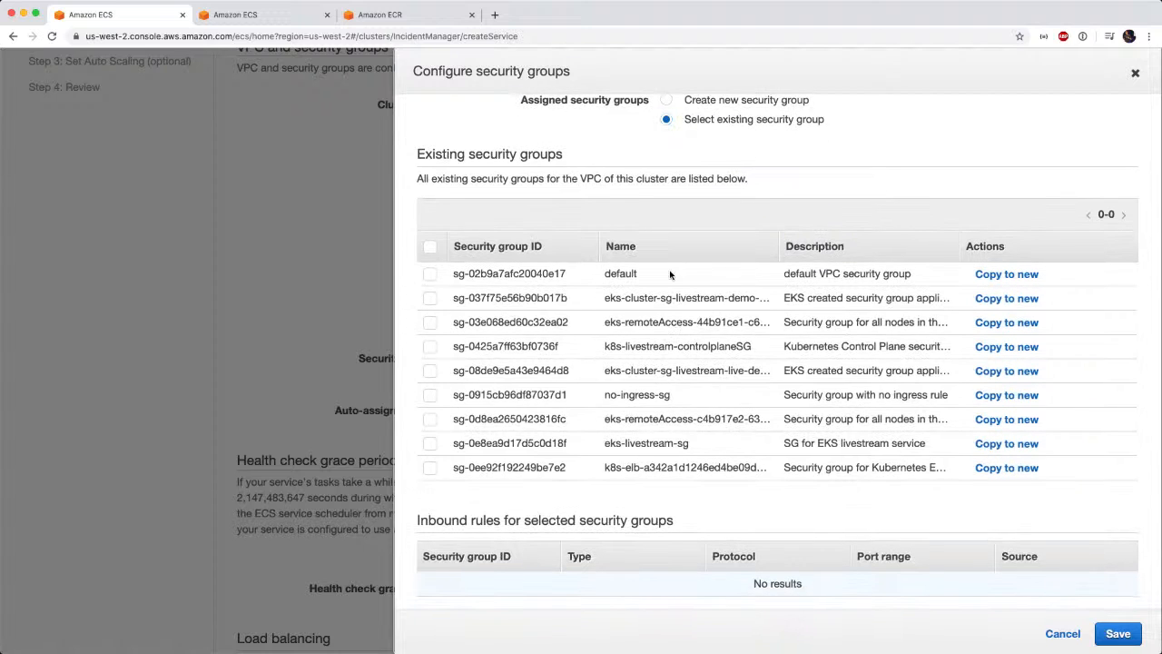
pyautogui.click(430, 275)
pyautogui.scroll(-1, 786, 458)
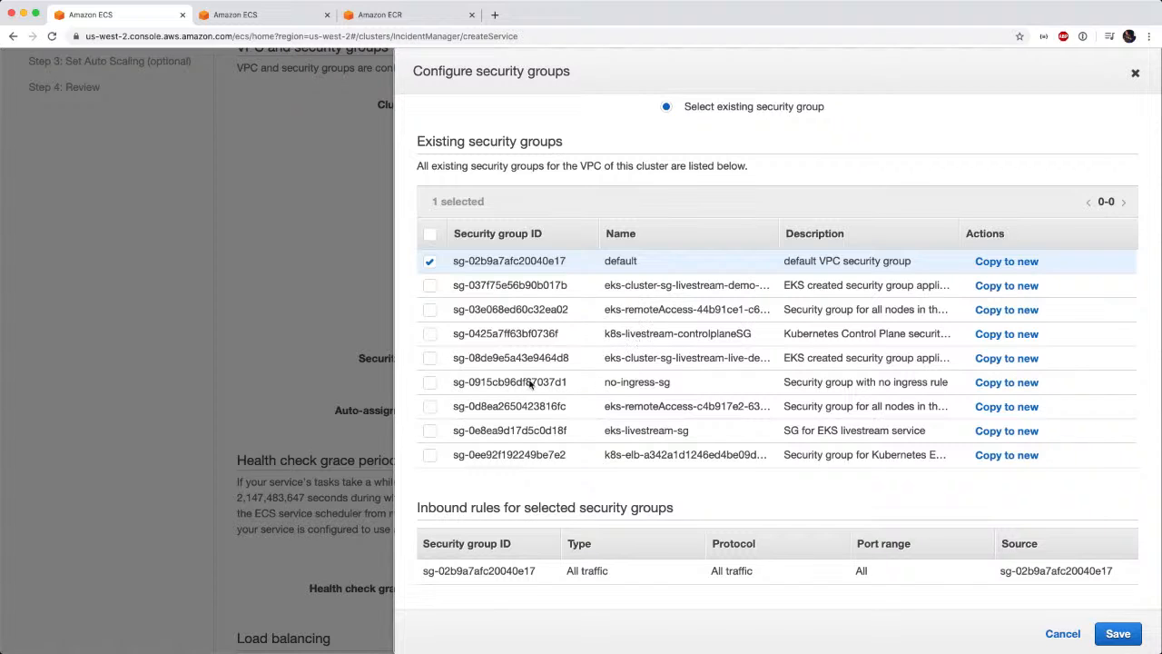
pyautogui.click(429, 384)
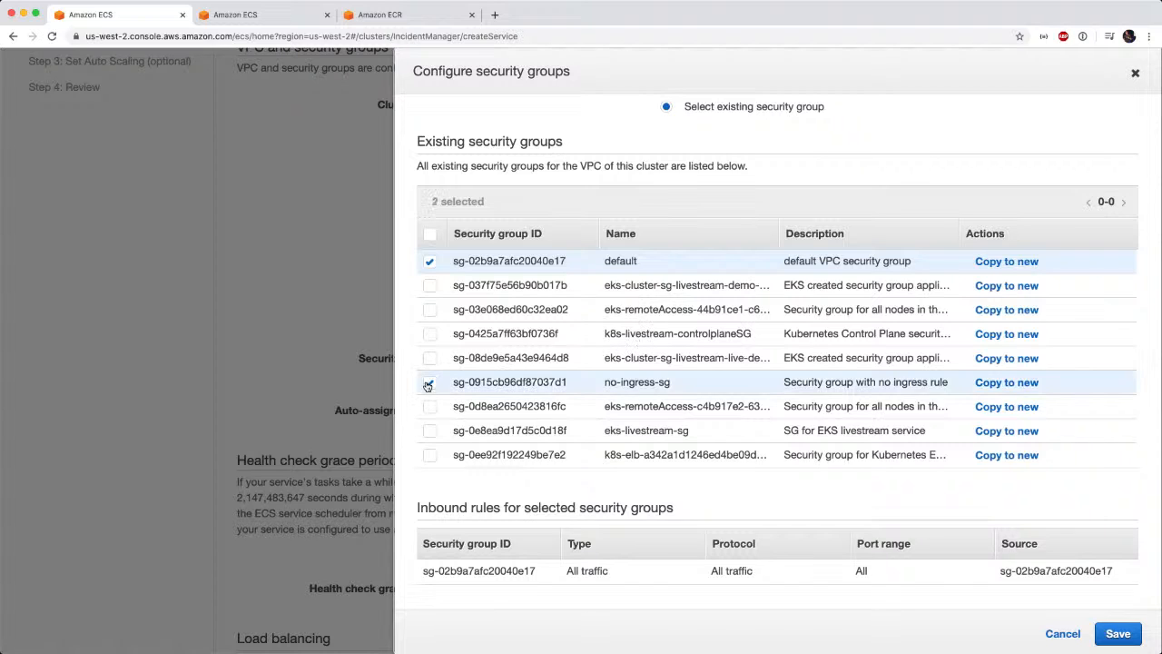
pyautogui.click(429, 384)
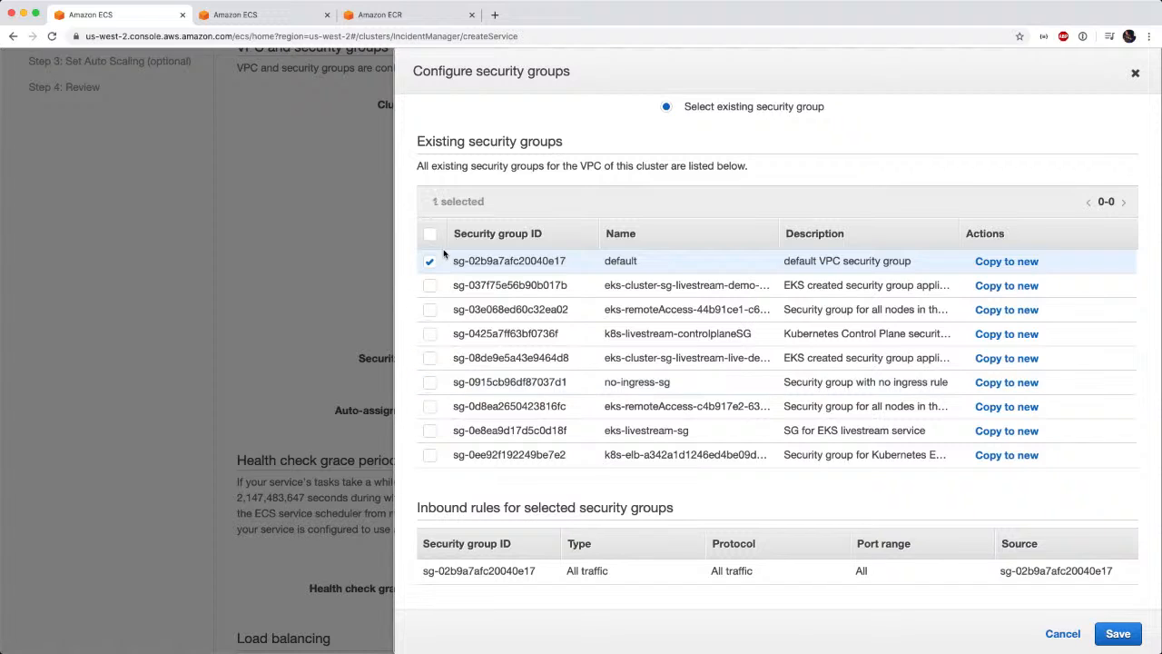
pyautogui.click(431, 383)
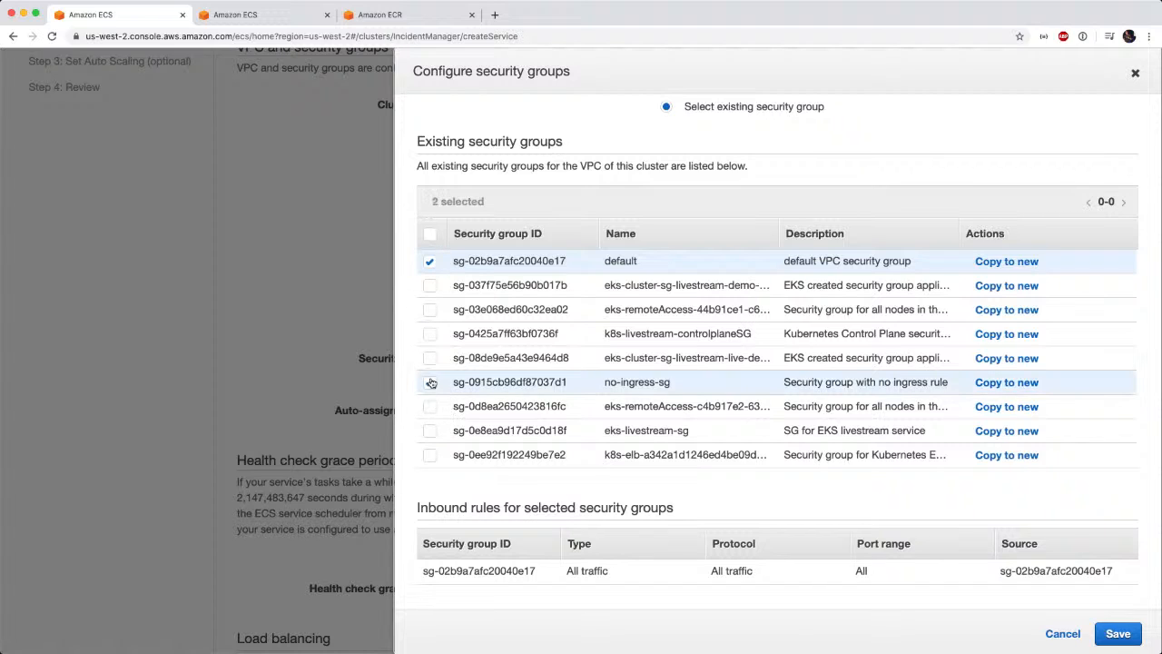
pyautogui.click(430, 262)
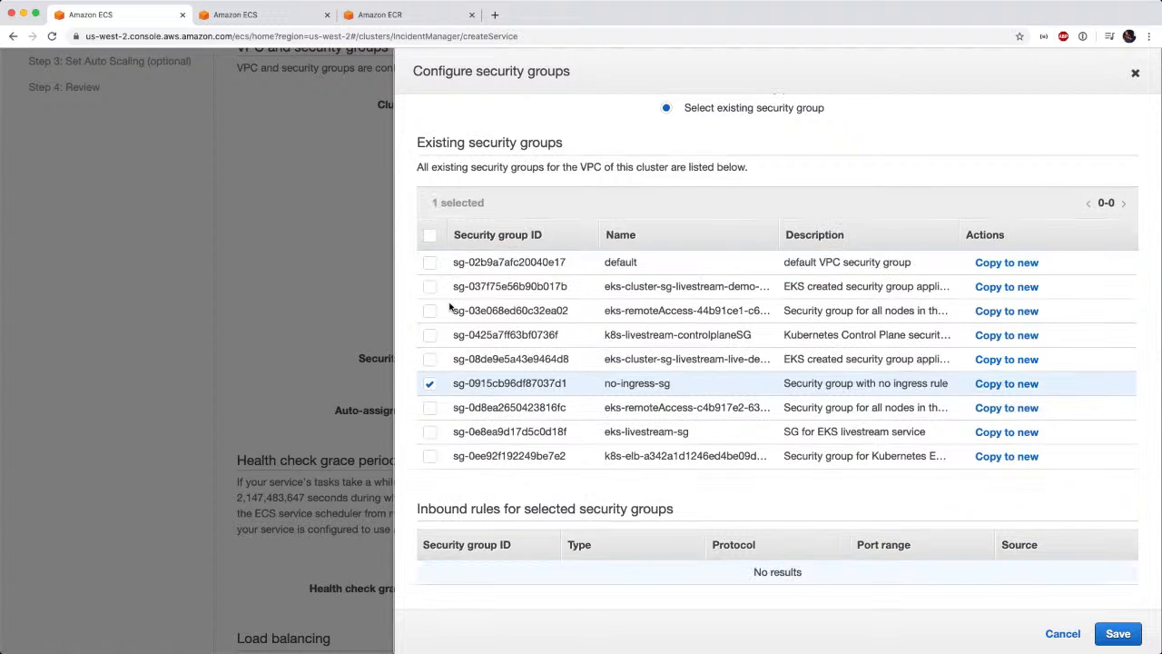
pyautogui.click(430, 384)
pyautogui.scroll(-2, 562, 380)
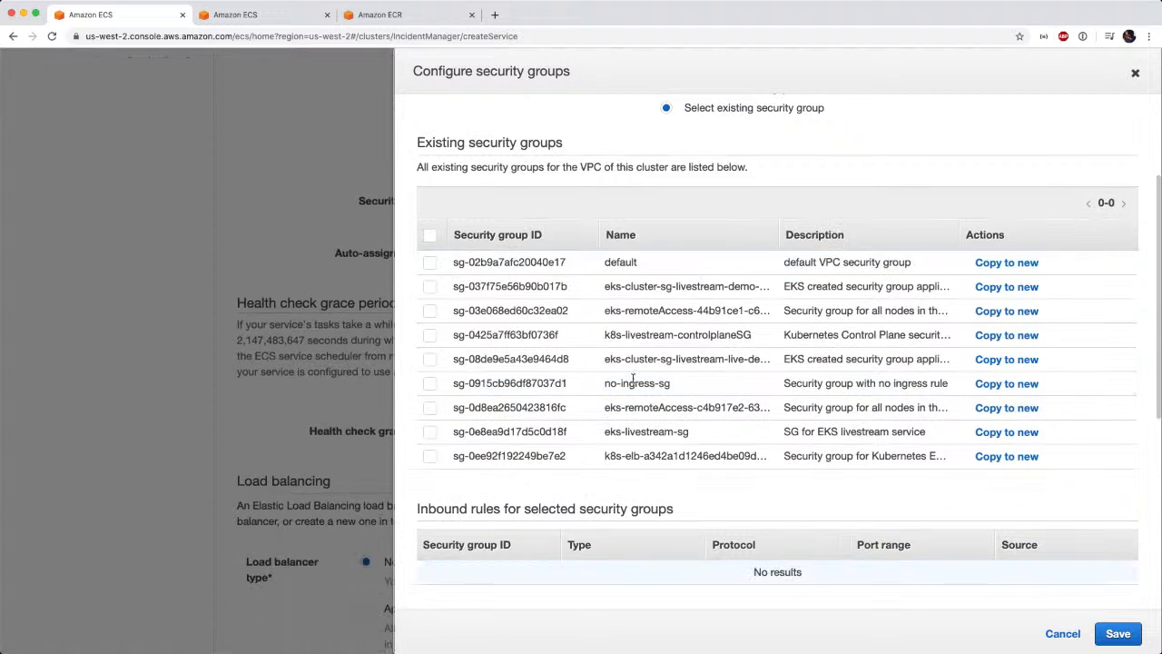
pyautogui.scroll(2, 634, 382)
pyautogui.click(666, 177)
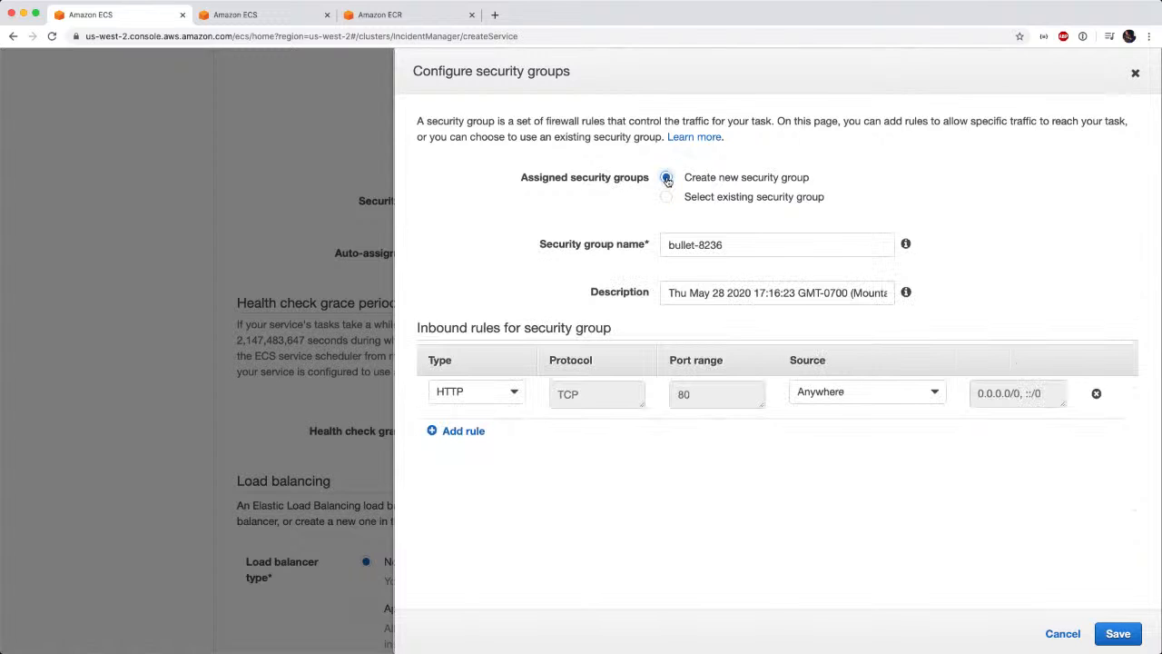
# Name the new security group internal and describe it as VPC internal access.
pyautogui.tripleClick(729, 247)
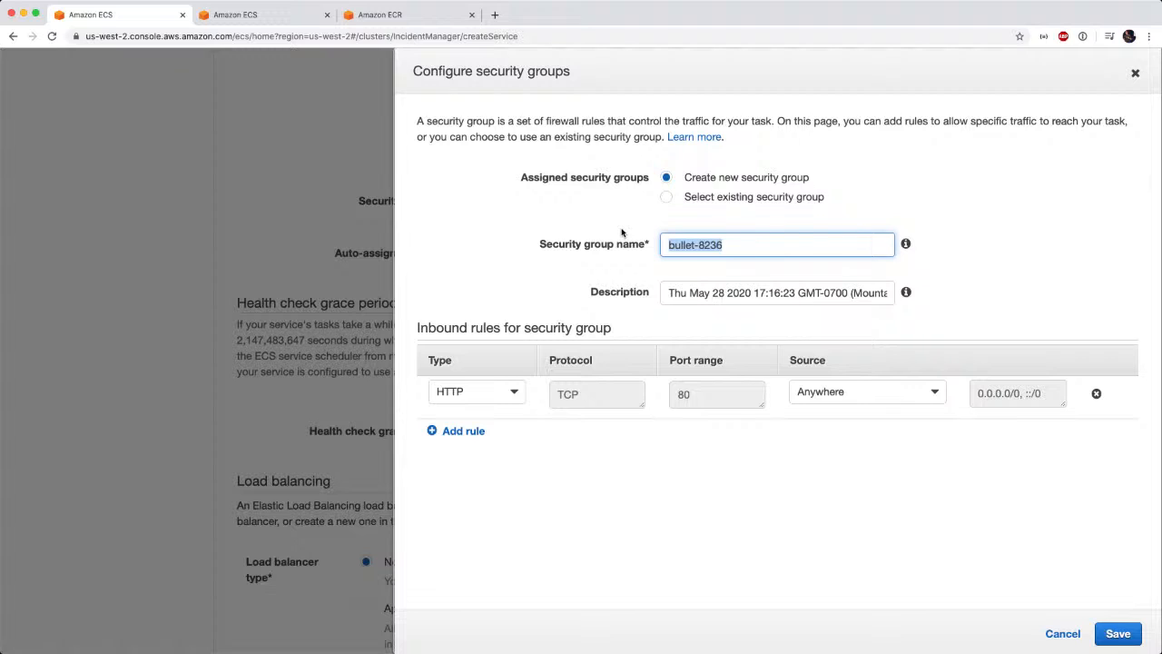
pyautogui.write('internal')
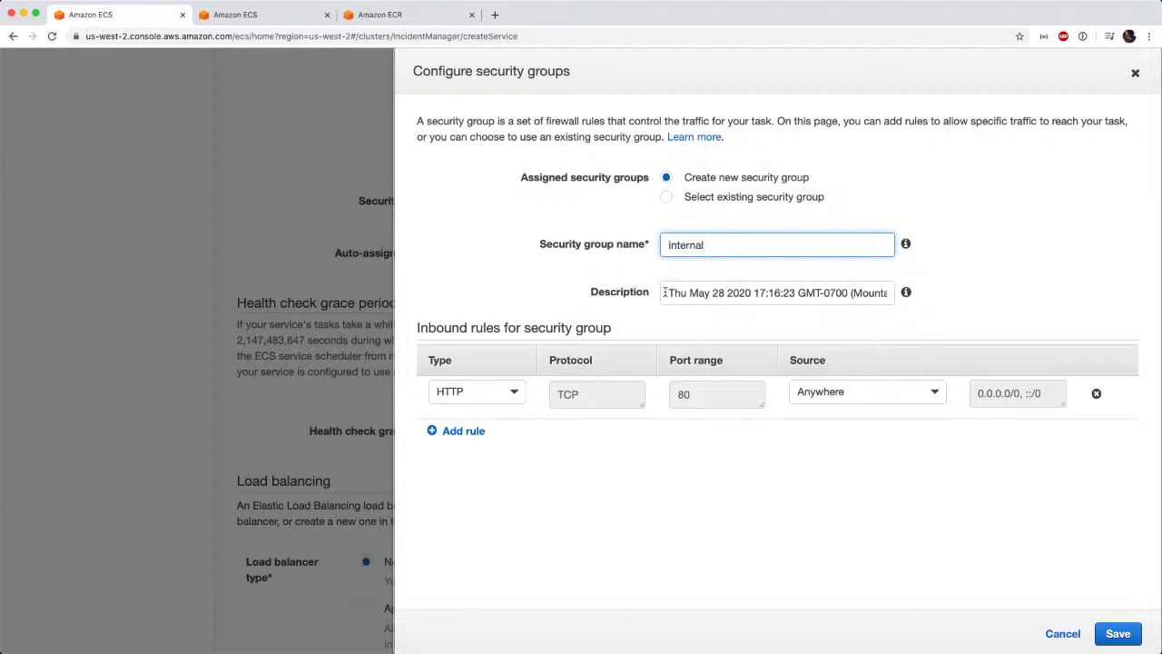
pyautogui.moveTo(672, 291); pyautogui.dragTo(931, 304)
pyautogui.write('VP')
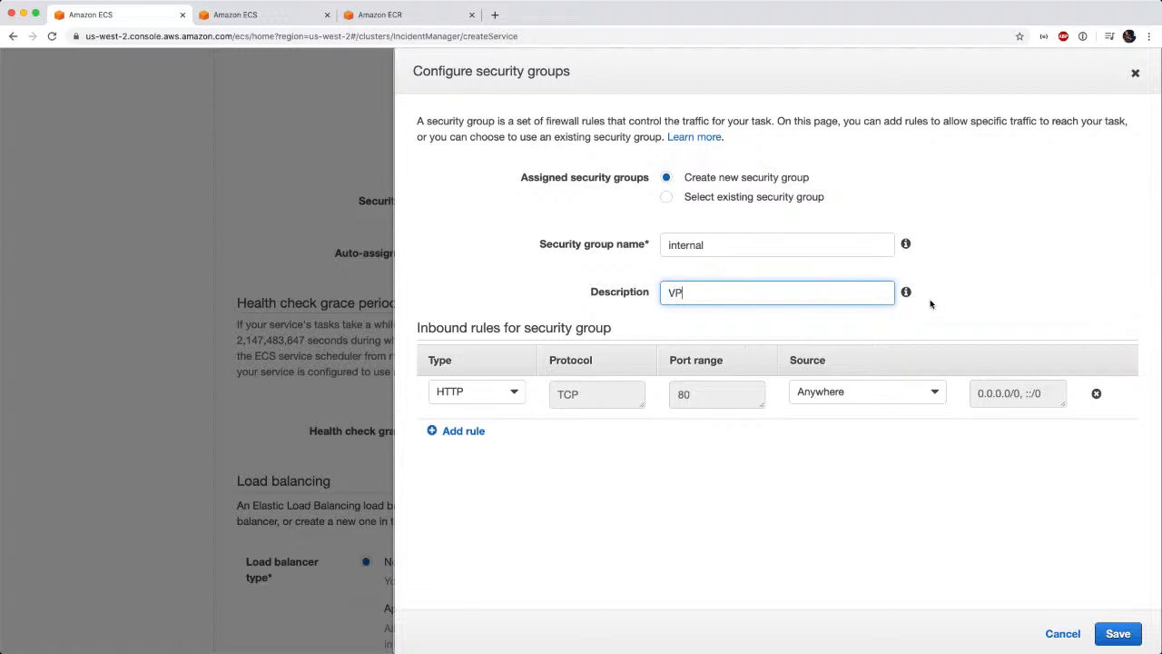
pyautogui.write('C internal access')
# Set the security group's inbound rule to All traffic with a custom source.
pyautogui.click(510, 391)
pyautogui.scroll(5, 486, 454)
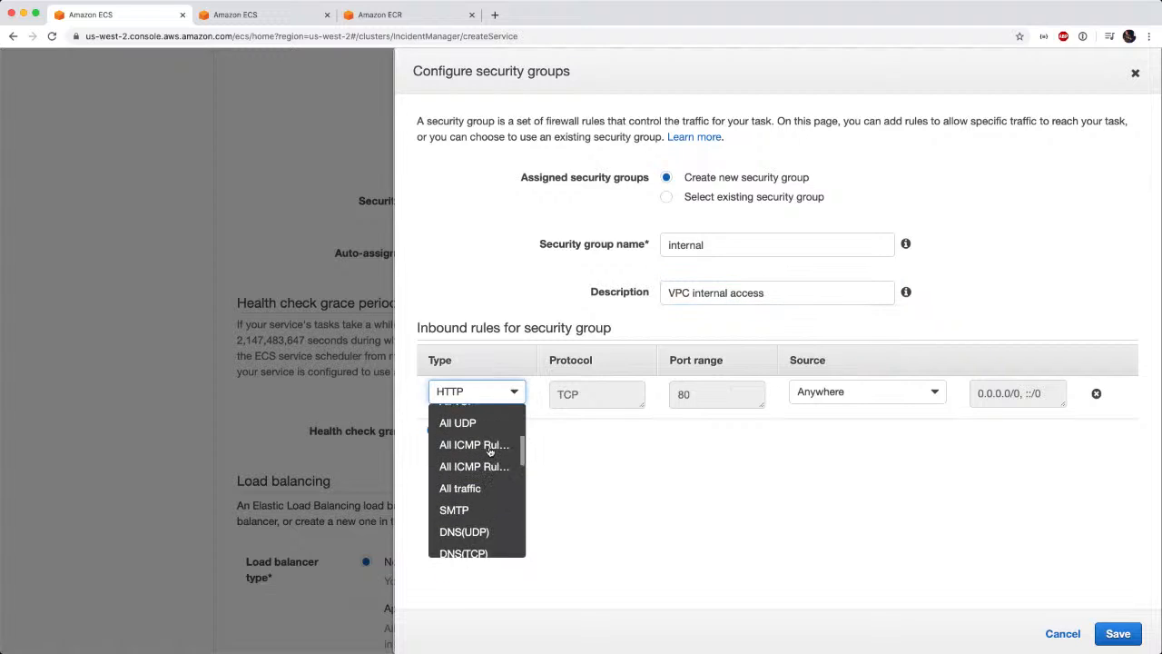
pyautogui.click(460, 517)
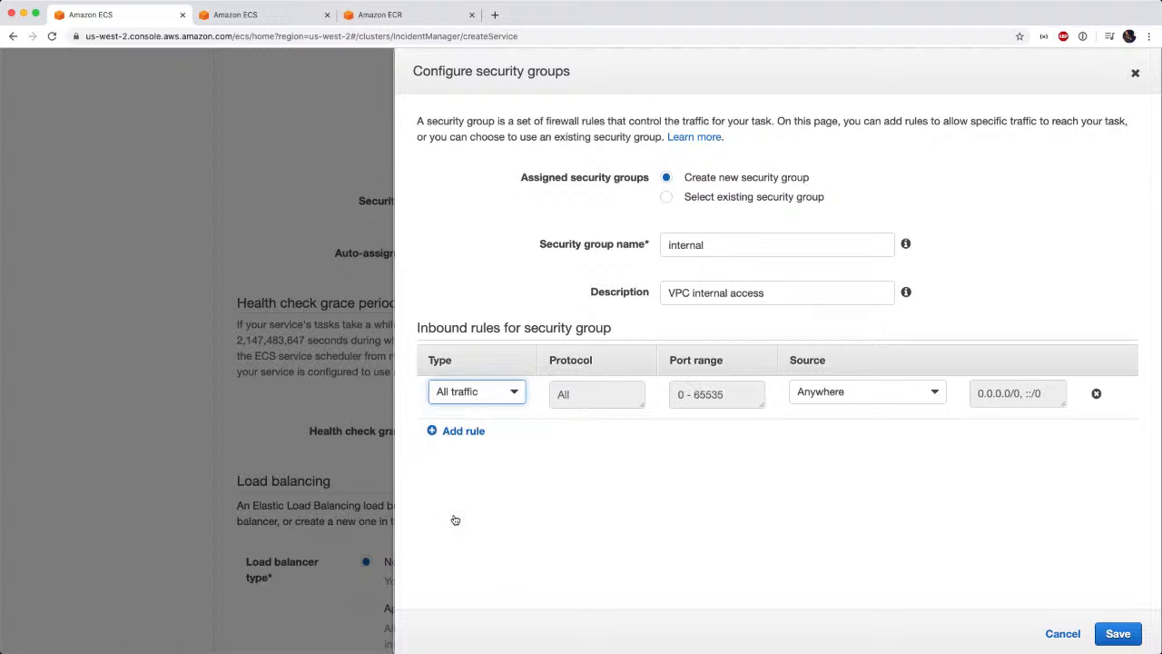
pyautogui.click(839, 398)
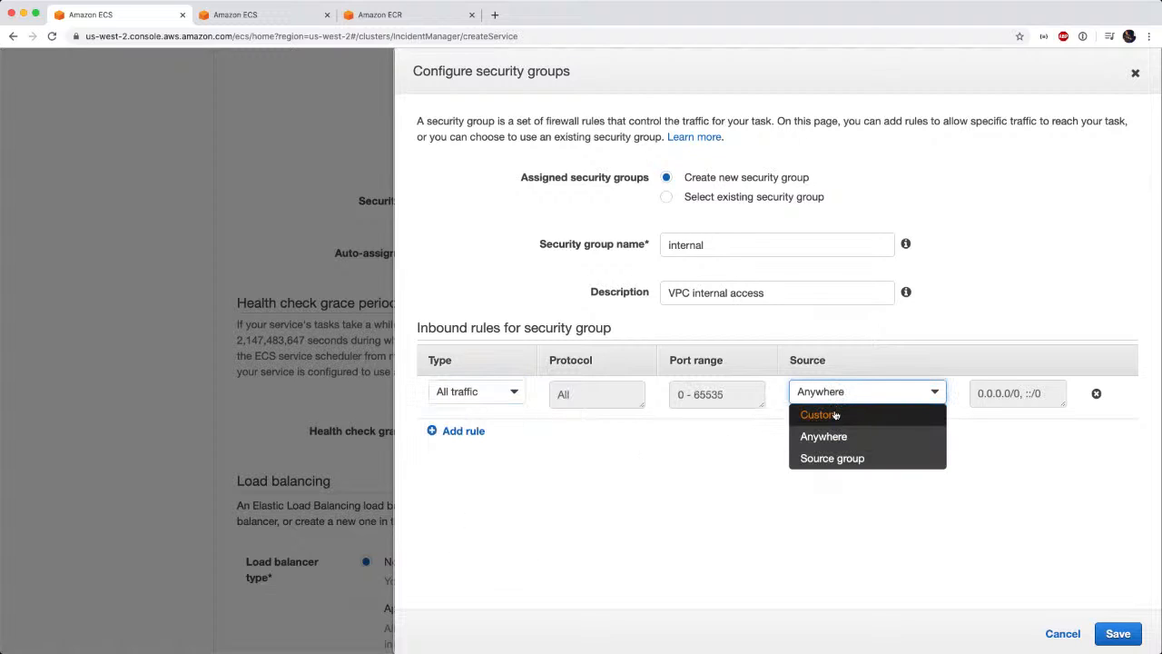
pyautogui.click(827, 414)
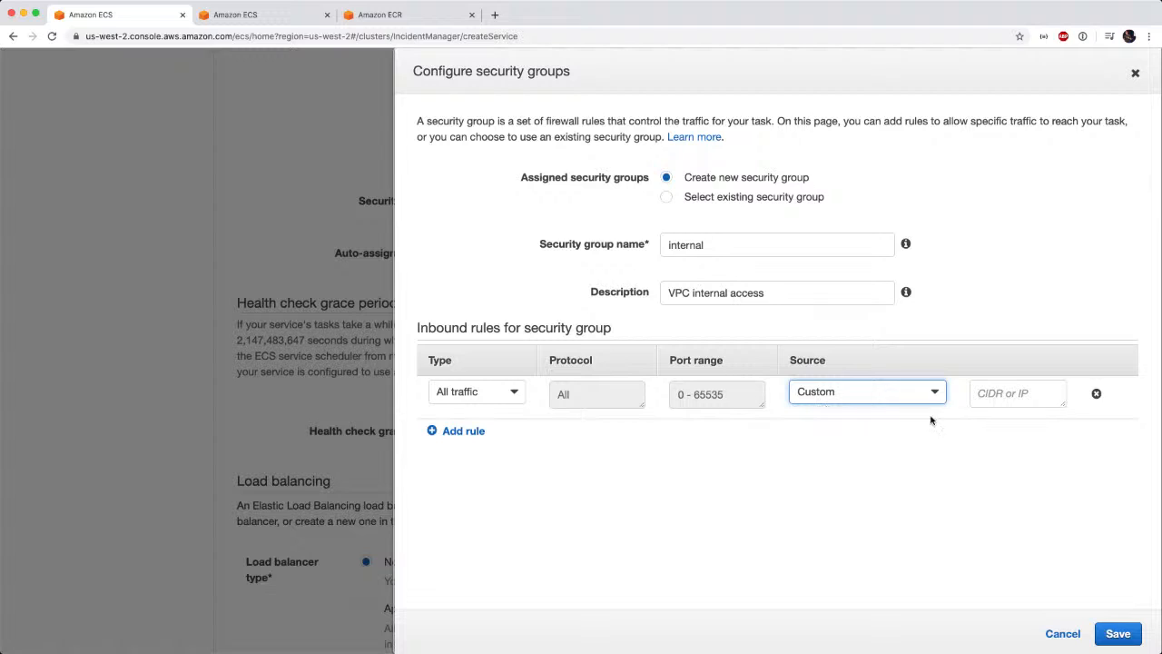
pyautogui.click(1008, 399)
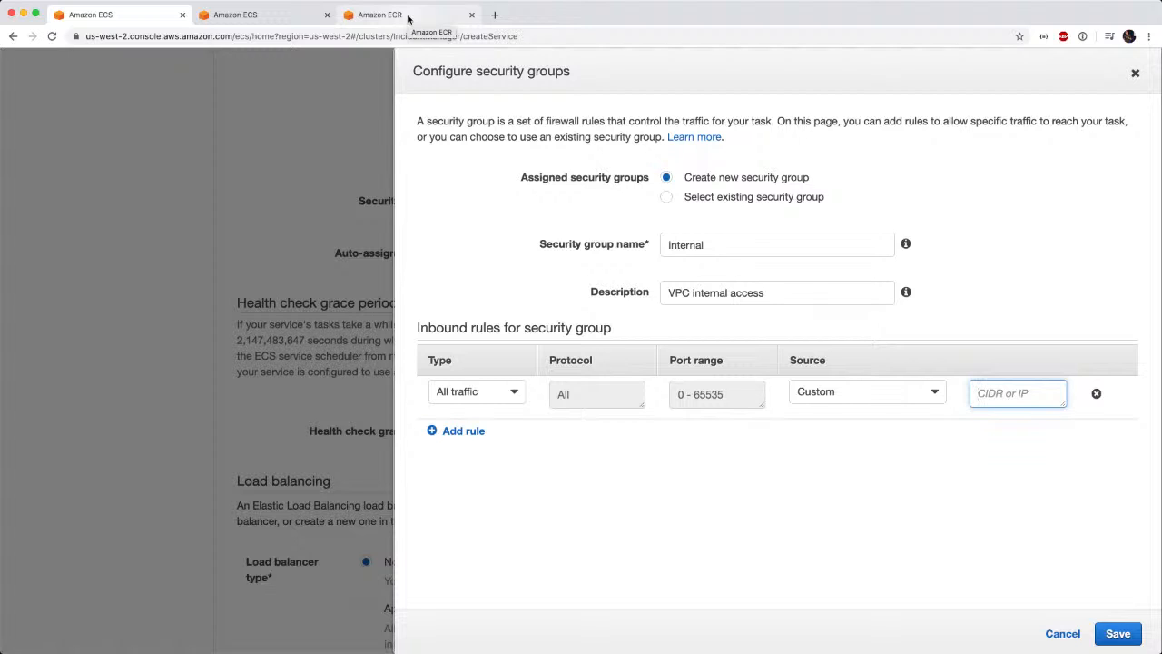
# Open the VPC console in a separate browser tab and copy the IPv4 CIDR of the im VPC.
pyautogui.click(407, 18)
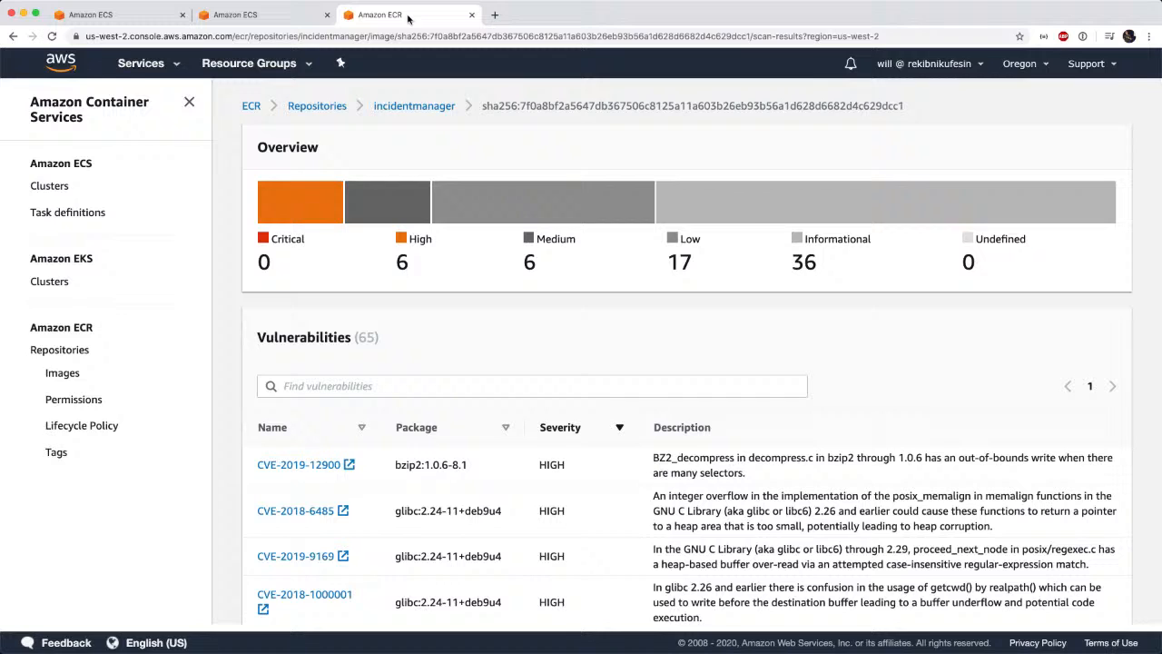
pyautogui.click(127, 74)
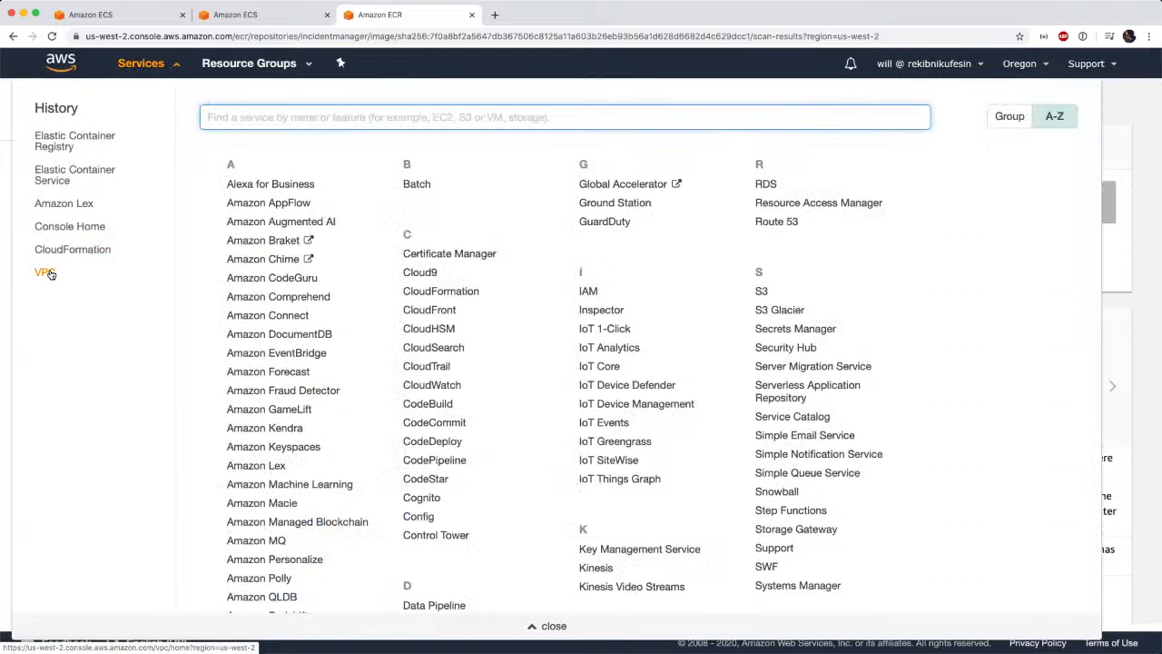
pyautogui.keyDown('super'); pyautogui.click(45, 272); pyautogui.keyUp('super')
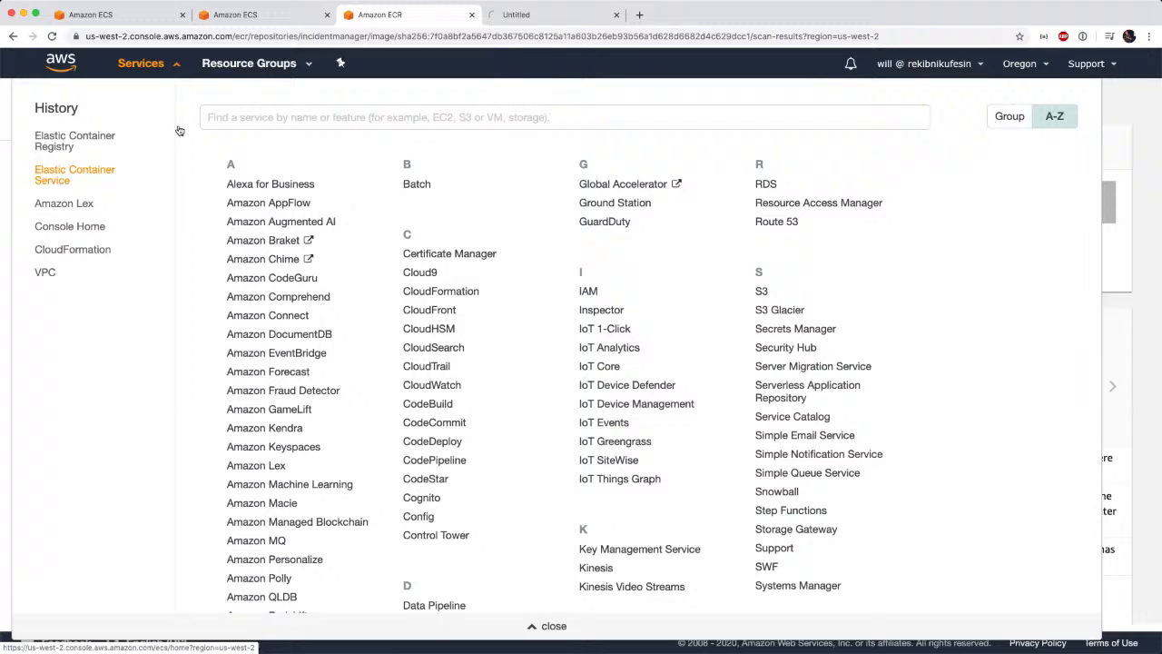
pyautogui.click(523, 16)
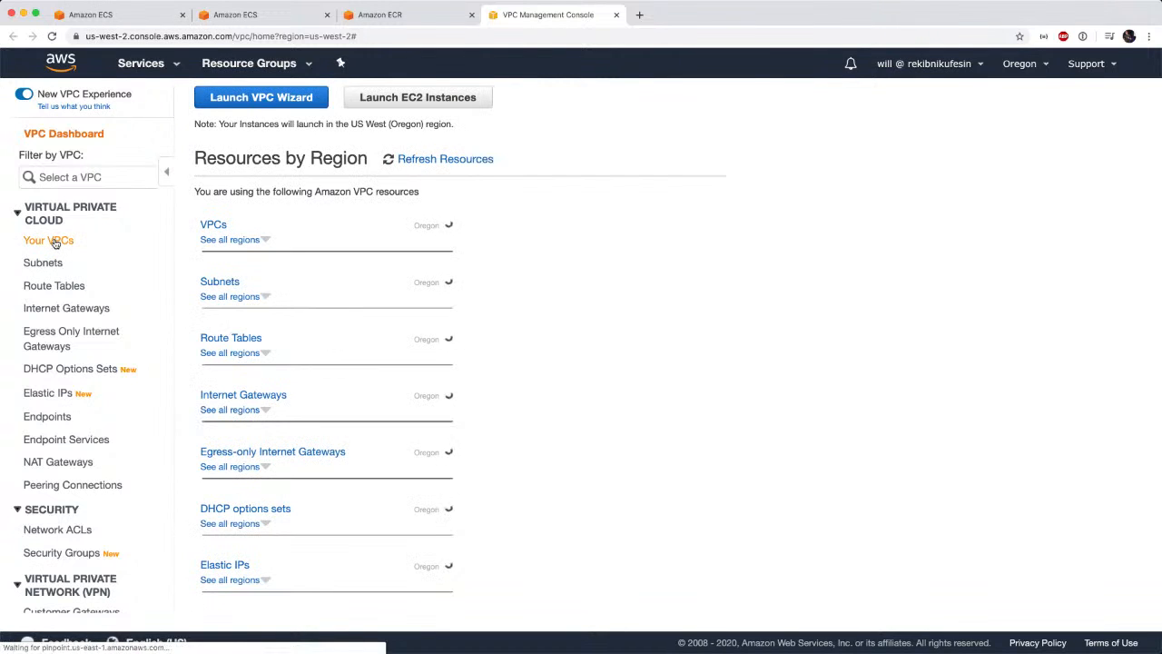
pyautogui.click(52, 240)
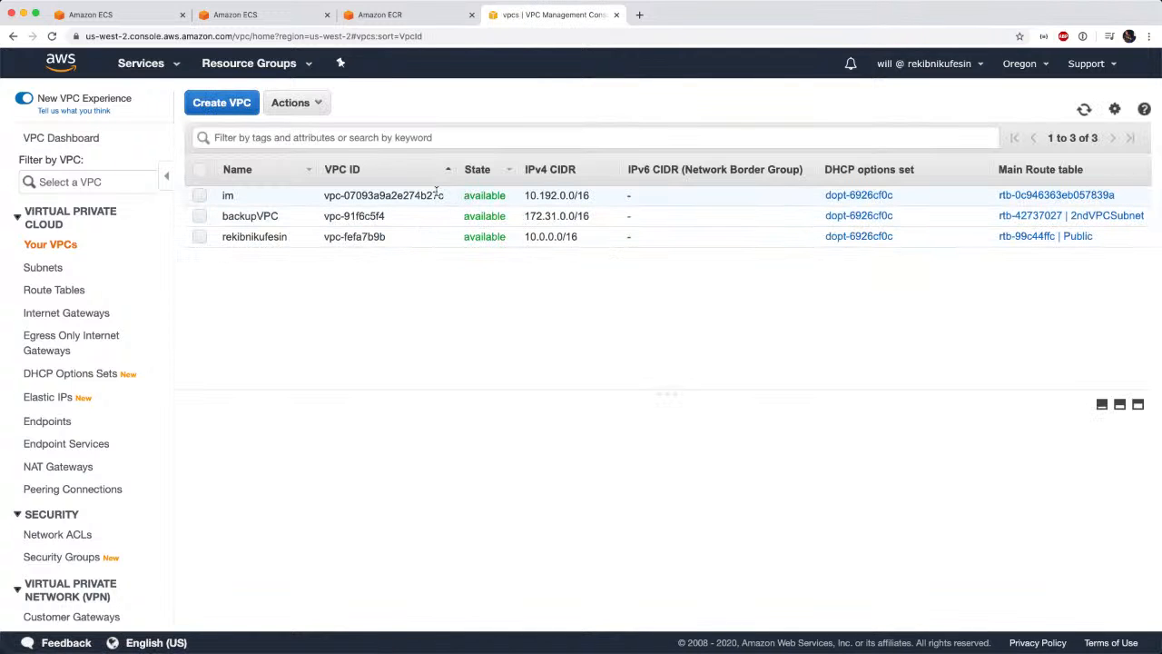
pyautogui.click(592, 195)
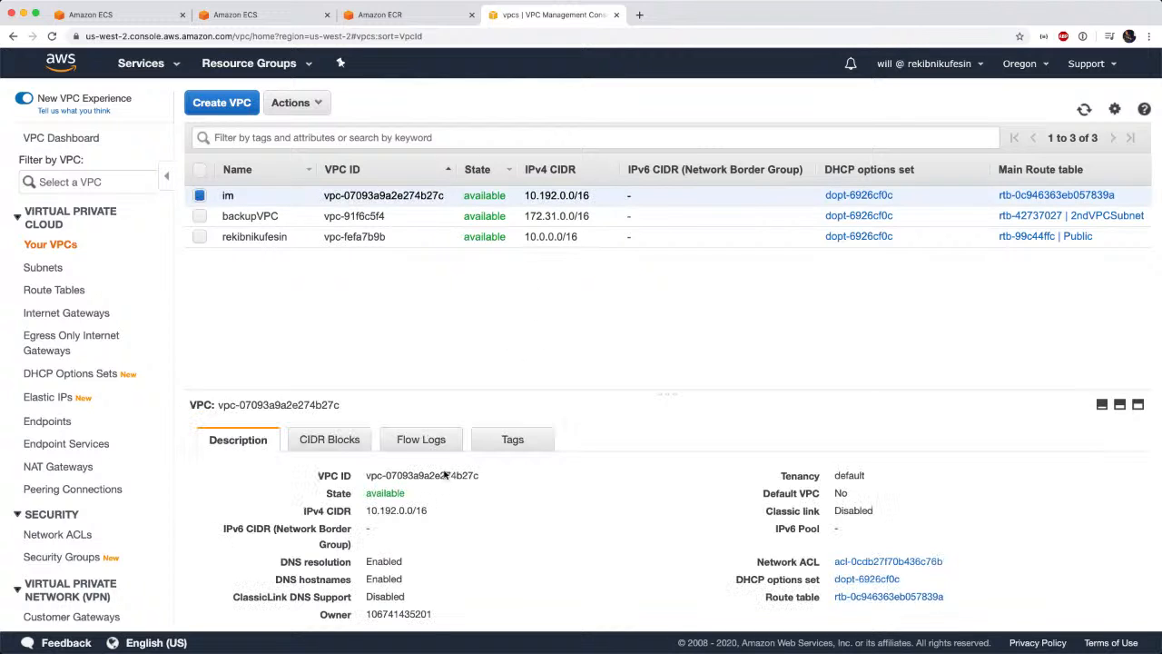
pyautogui.click(426, 511)
pyautogui.moveTo(426, 512); pyautogui.dragTo(364, 512)
pyautogui.press('super+c')
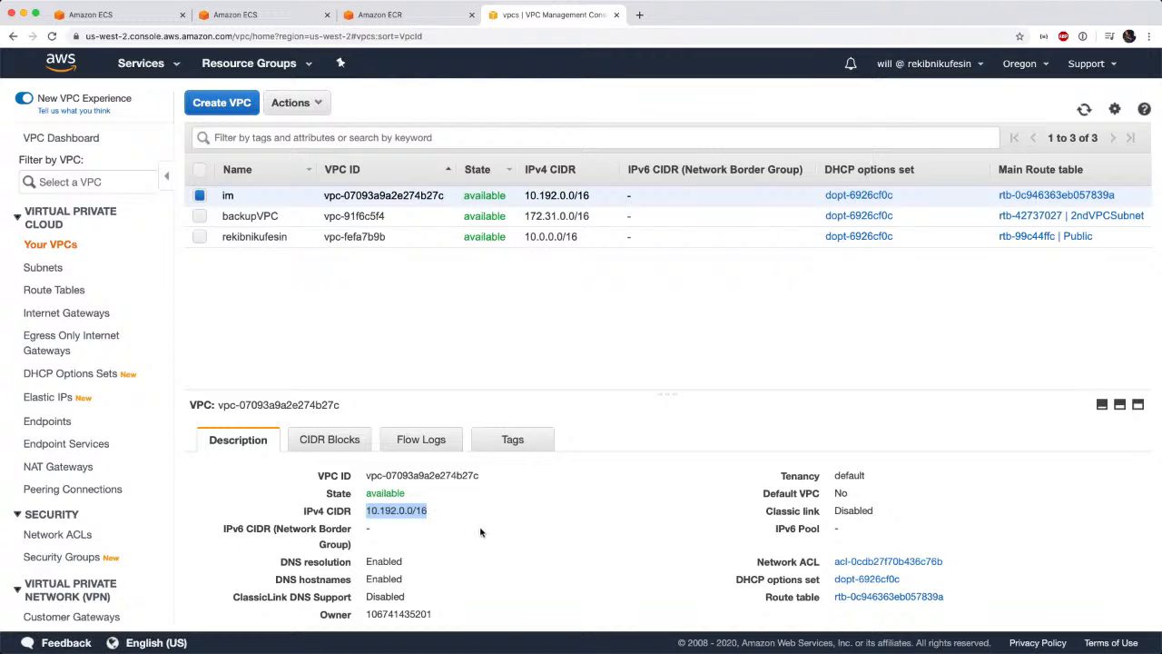
# Return to the service setup, enter 10.192.0.0/16 as the inbound rule's source and save the security group.
pyautogui.click(154, 18)
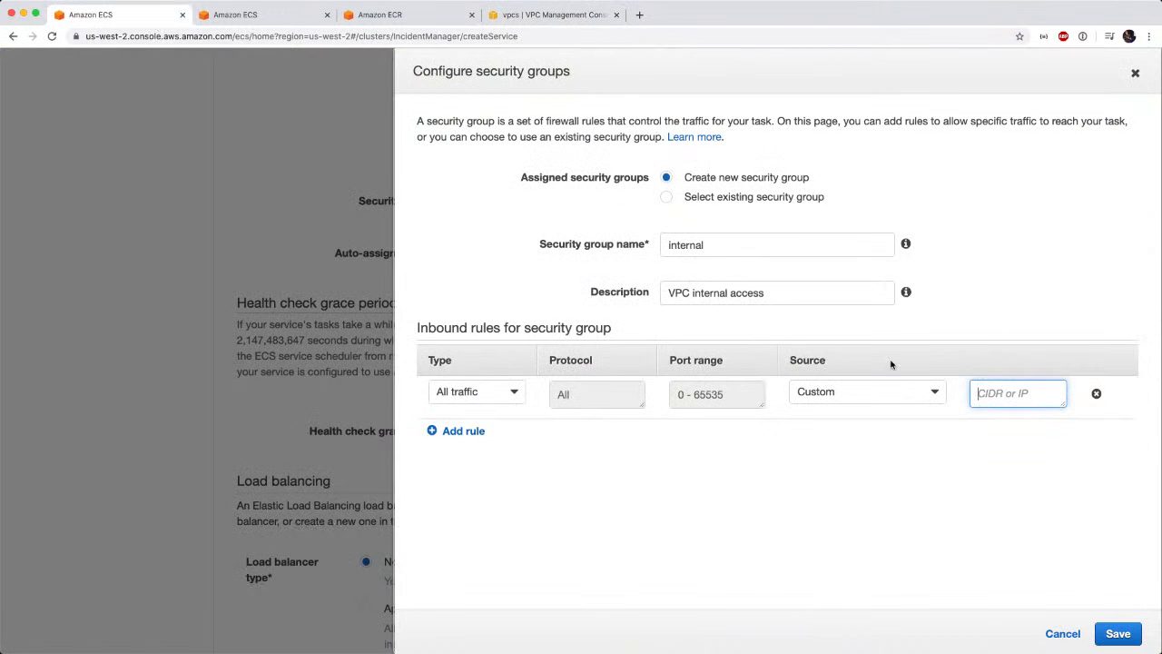
pyautogui.press('super+v')
pyautogui.click(1116, 634)
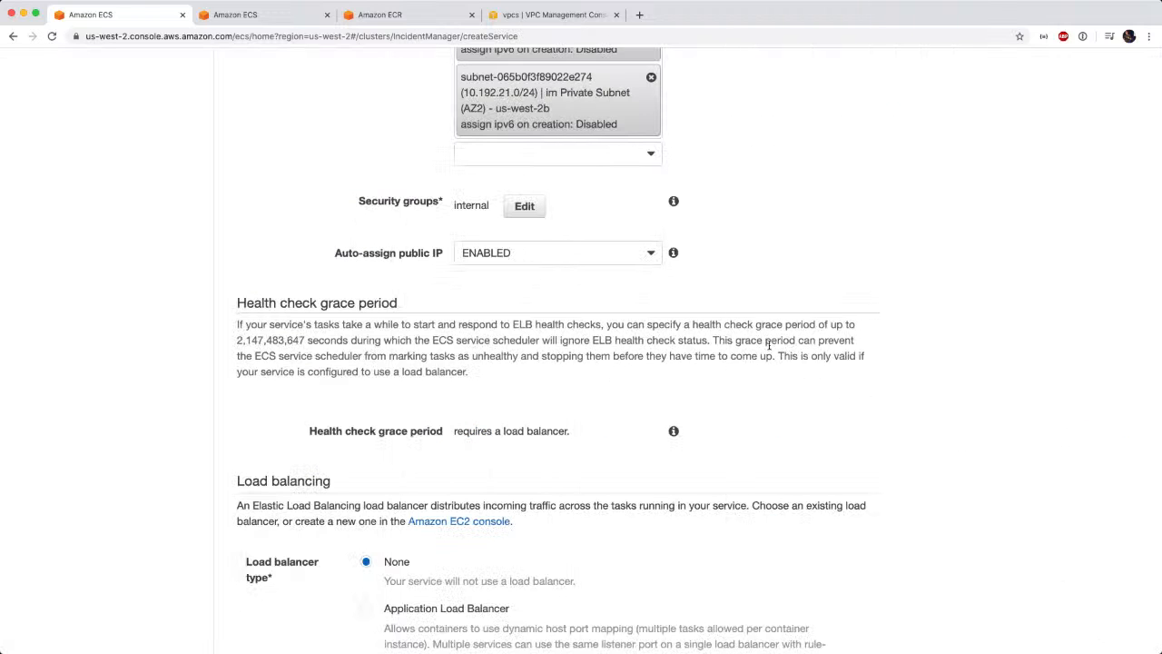
# Disable automatic public IP assignment for the service.
pyautogui.click(642, 261)
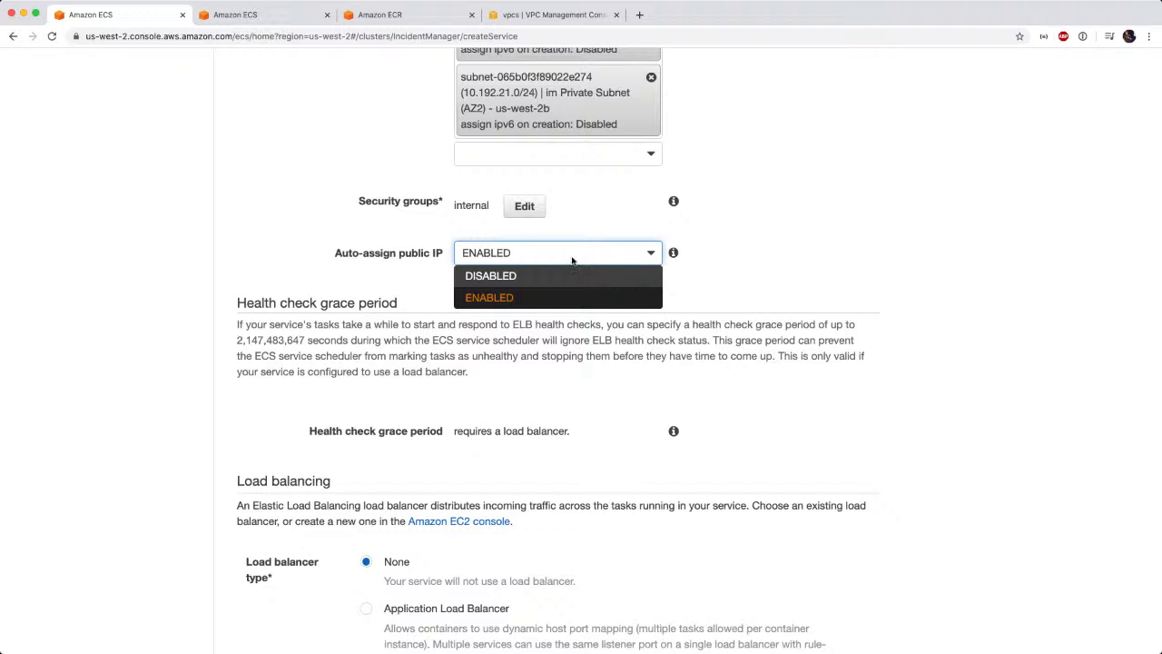
pyautogui.click(498, 277)
pyautogui.scroll(-1, 790, 418)
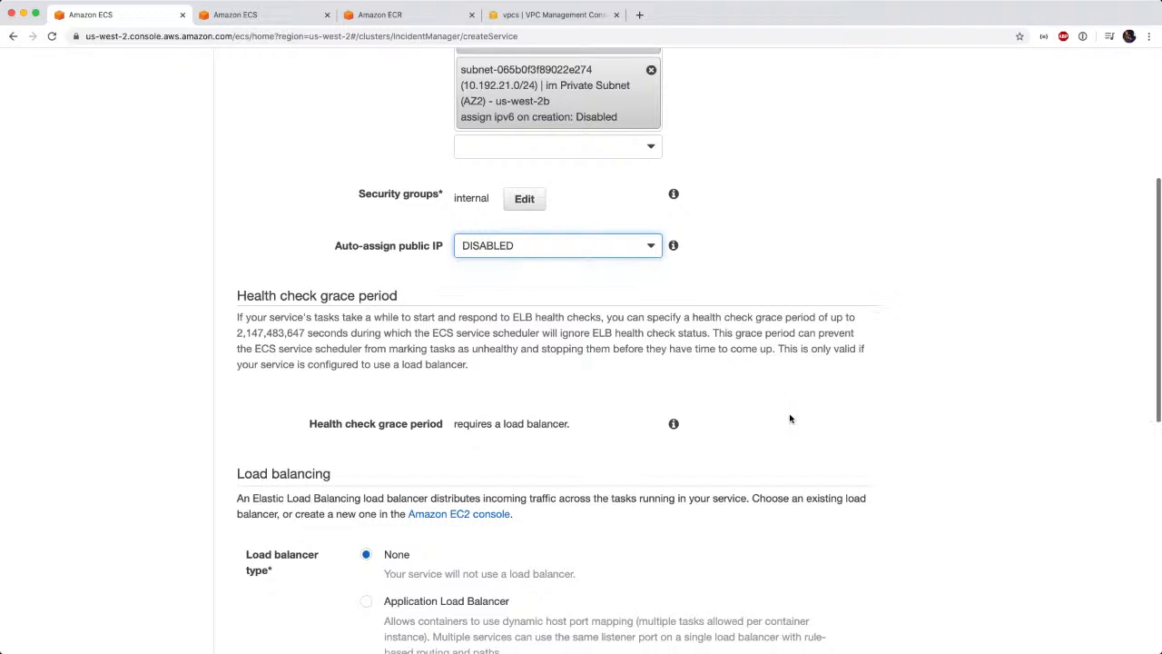
# Choose Application Load Balancer as the service's load balancer type and check the available load balancer names.
pyautogui.scroll(-5, 791, 418)
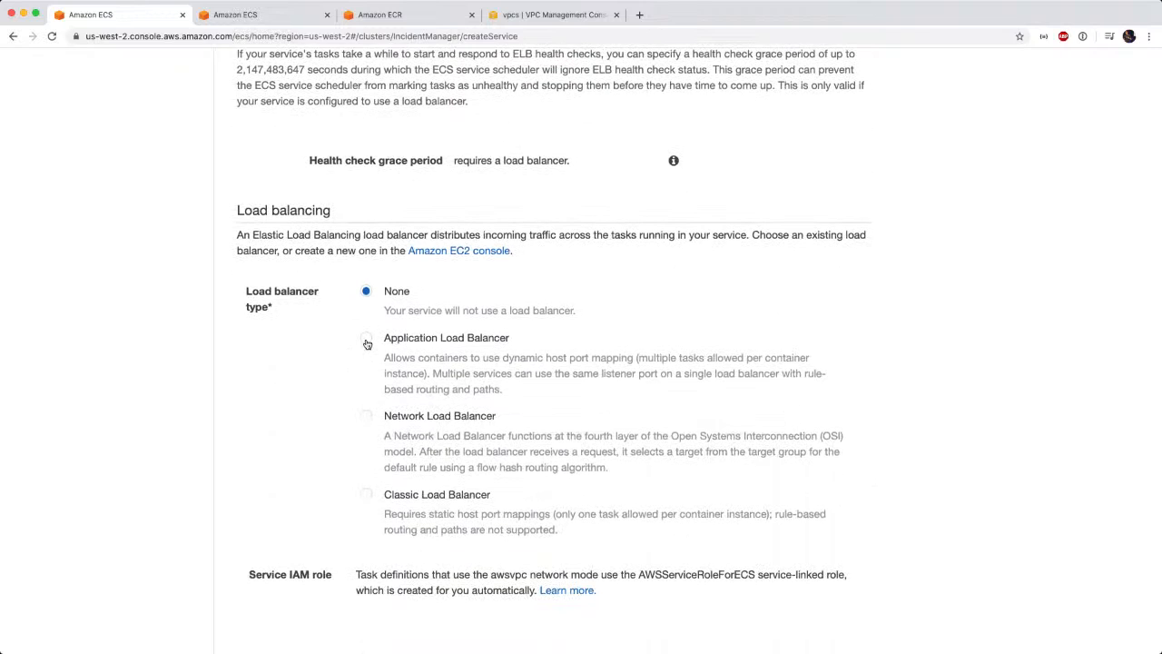
pyautogui.click(366, 341)
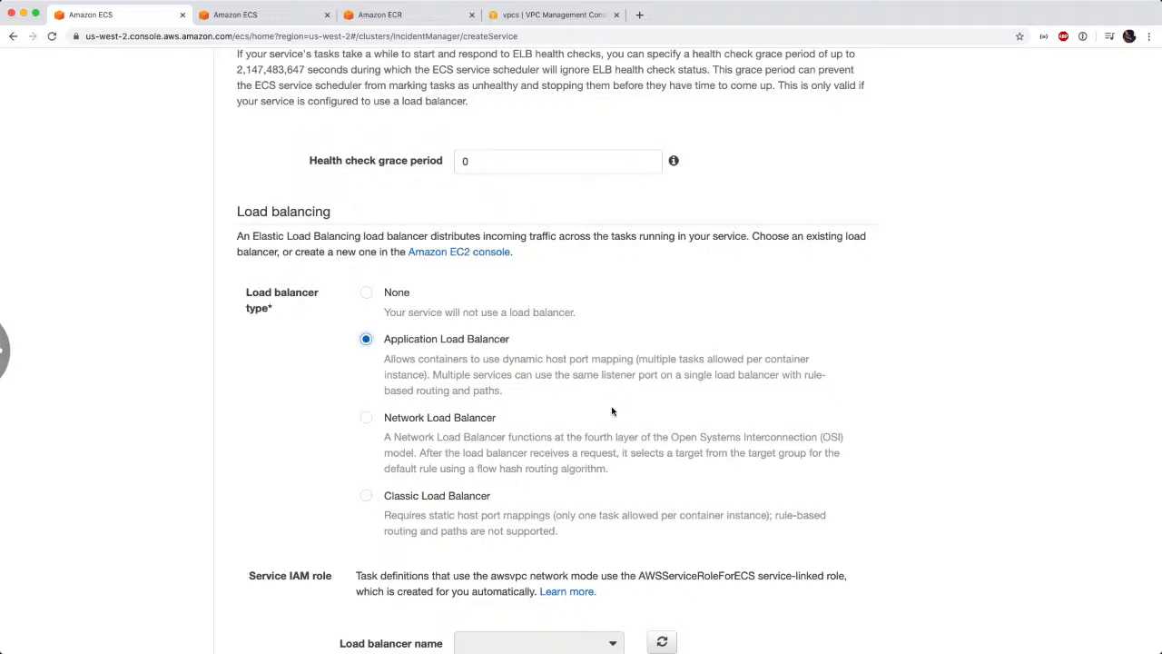
pyautogui.scroll(-3, 730, 422)
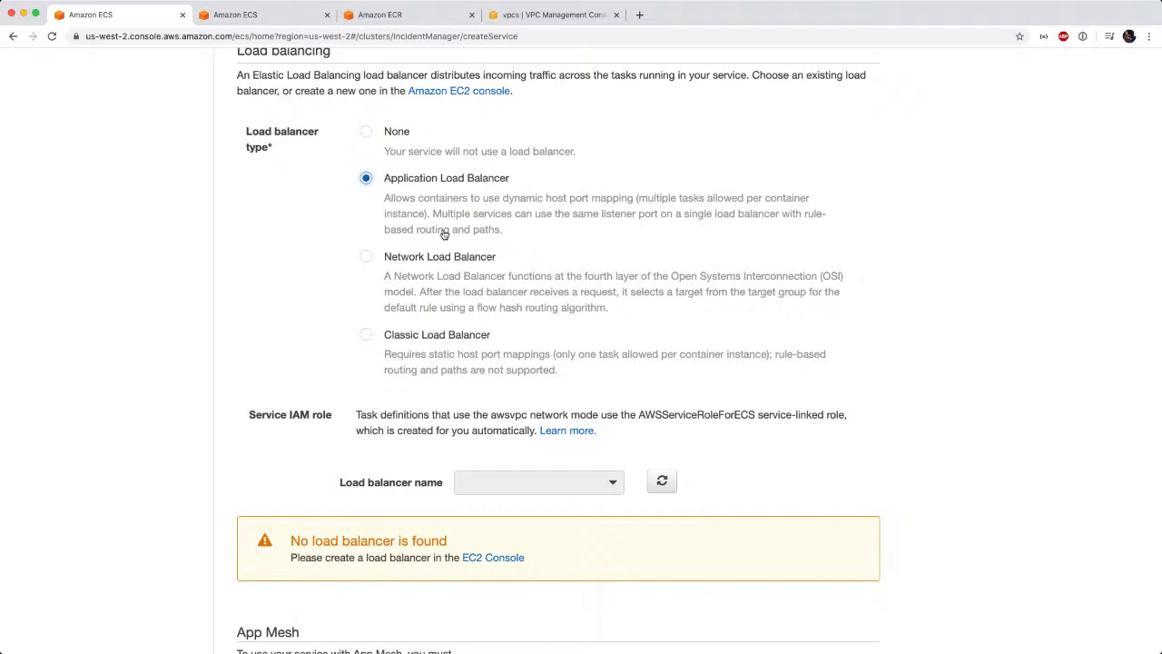
pyautogui.click(614, 488)
# Switch to the VPC console's browser tab and open the EC2 load balancers list there.
pyautogui.click(546, 18)
pyautogui.click(131, 66)
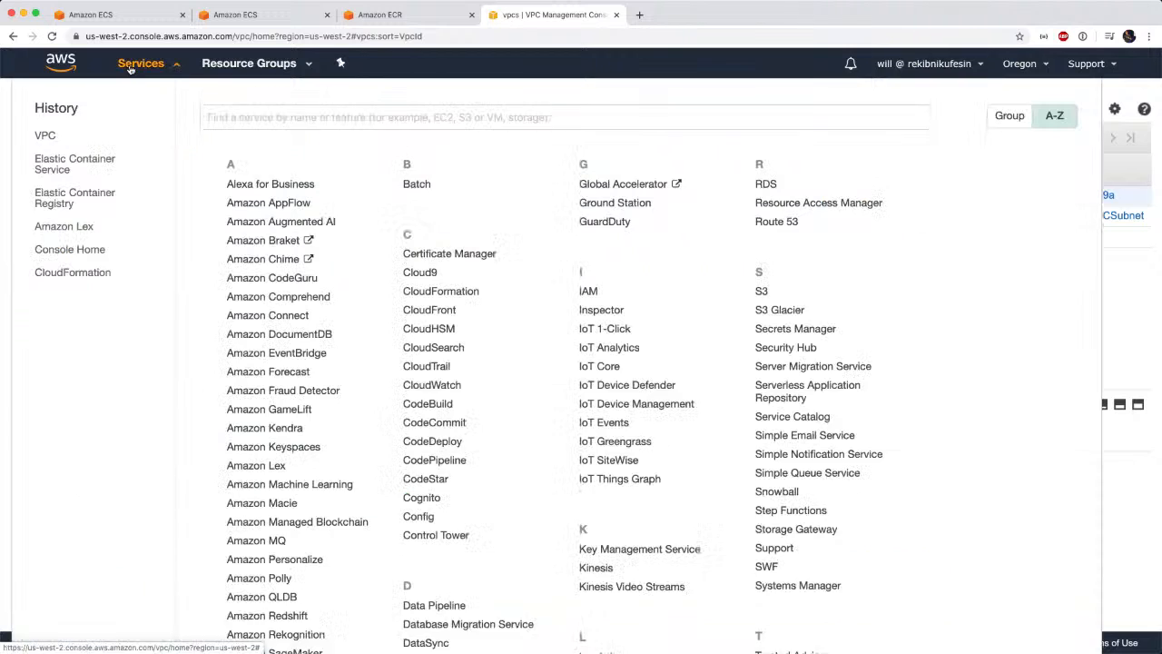
pyautogui.scroll(-8, 434, 399)
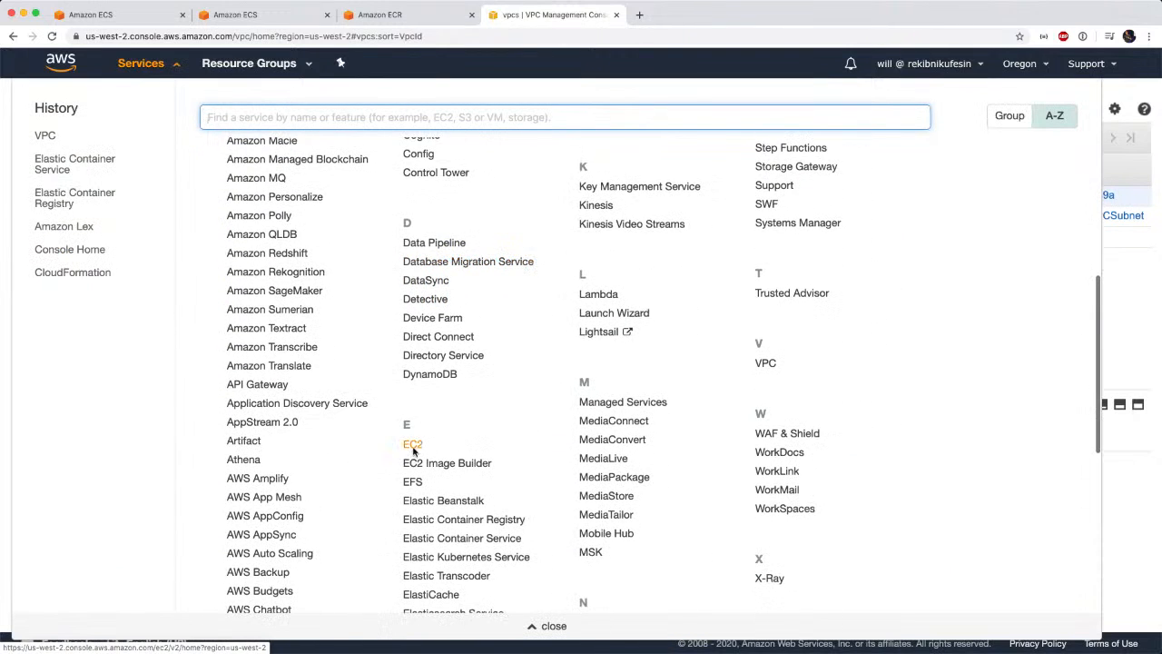
pyautogui.click(413, 447)
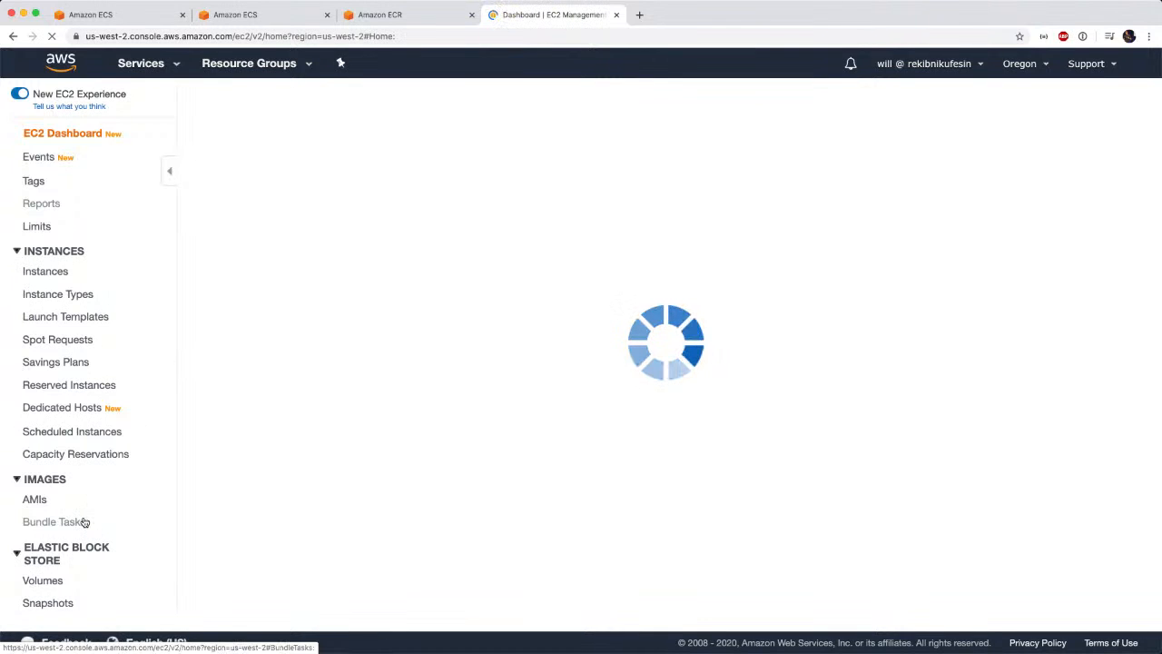
pyautogui.scroll(-1, 83, 521)
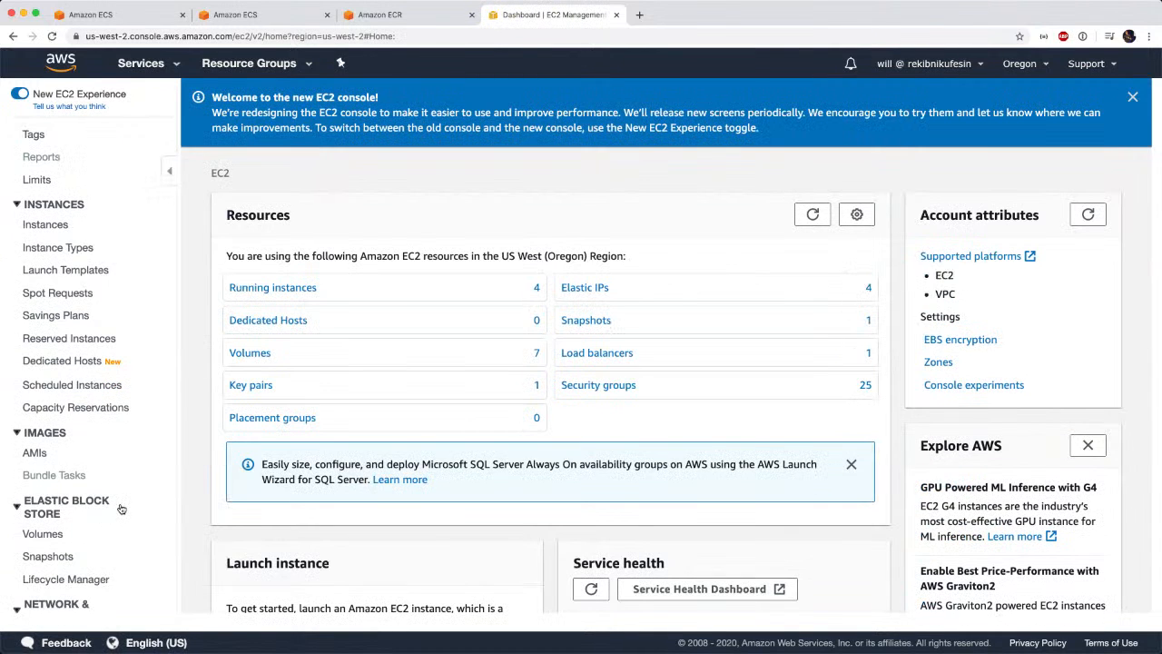
pyautogui.click(570, 363)
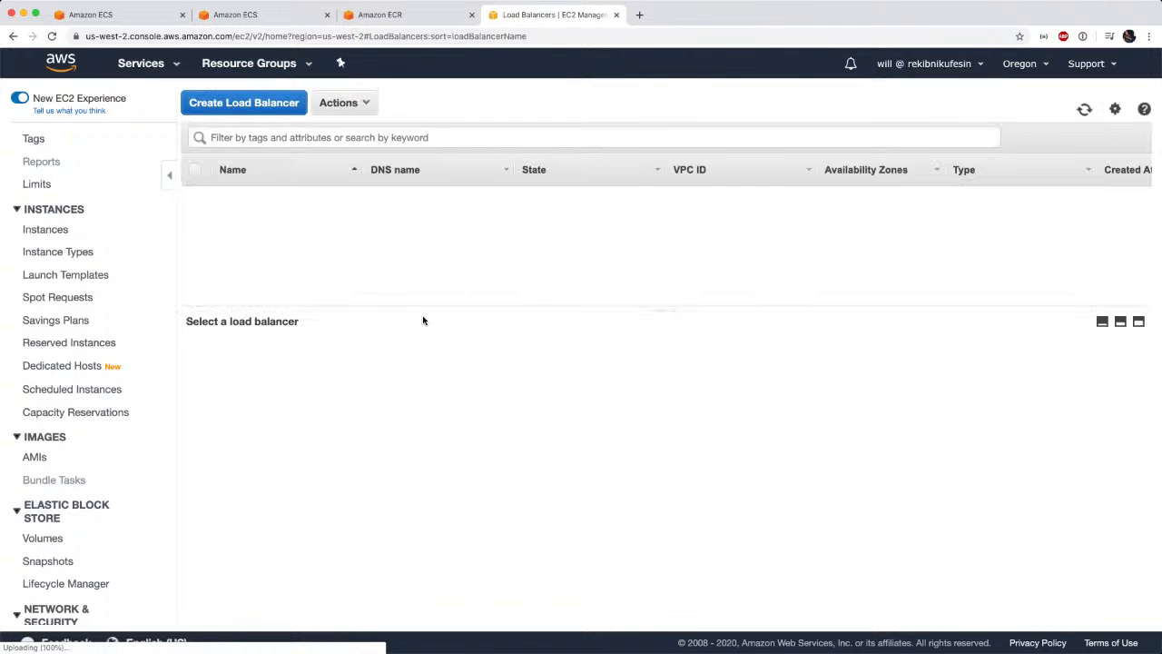
# Start creating a new load balancer of the Application Load Balancer type for HTTP and HTTPS traffic.
pyautogui.click(274, 106)
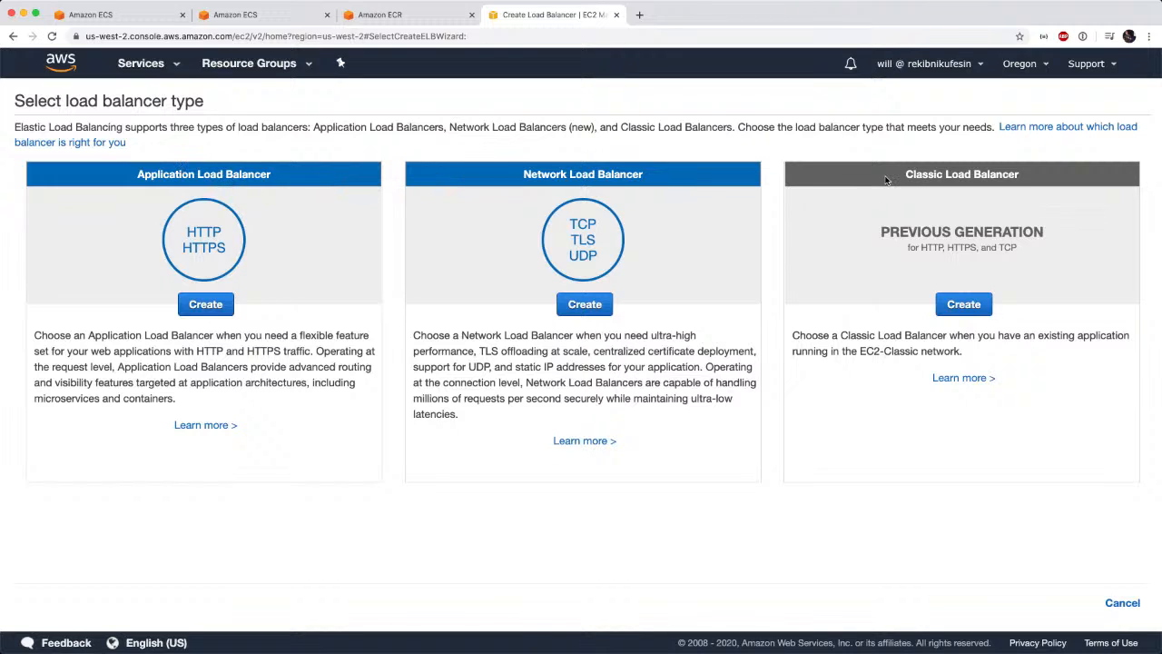
pyautogui.doubleClick(200, 234)
pyautogui.doubleClick(201, 248)
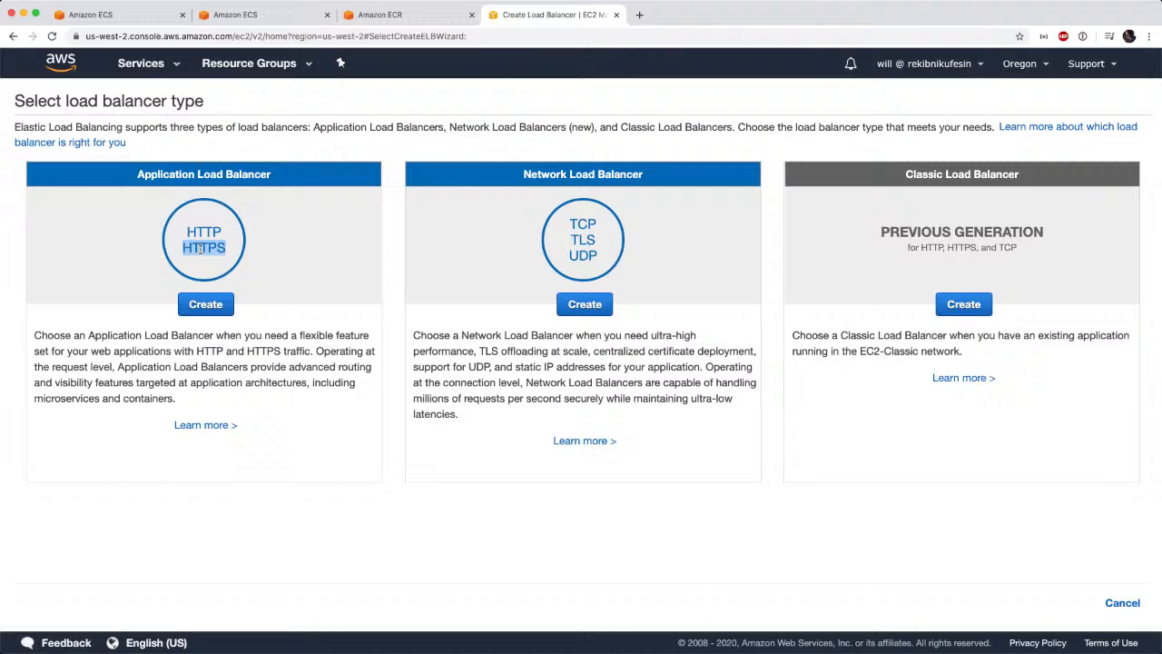
pyautogui.doubleClick(582, 224)
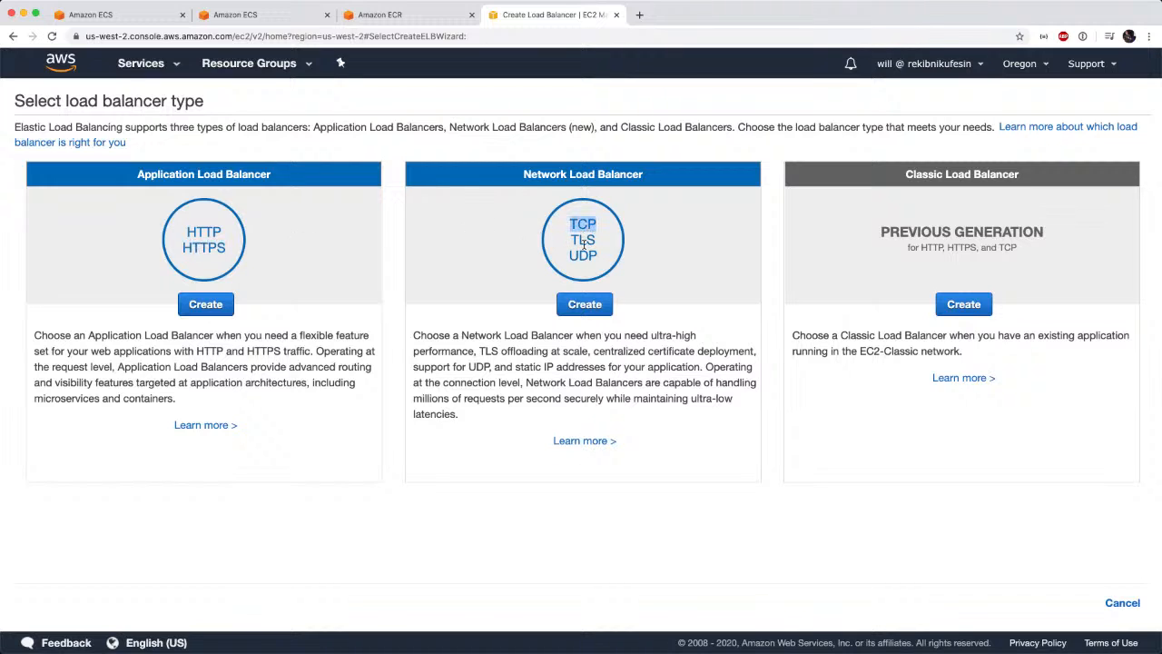
pyautogui.doubleClick(579, 256)
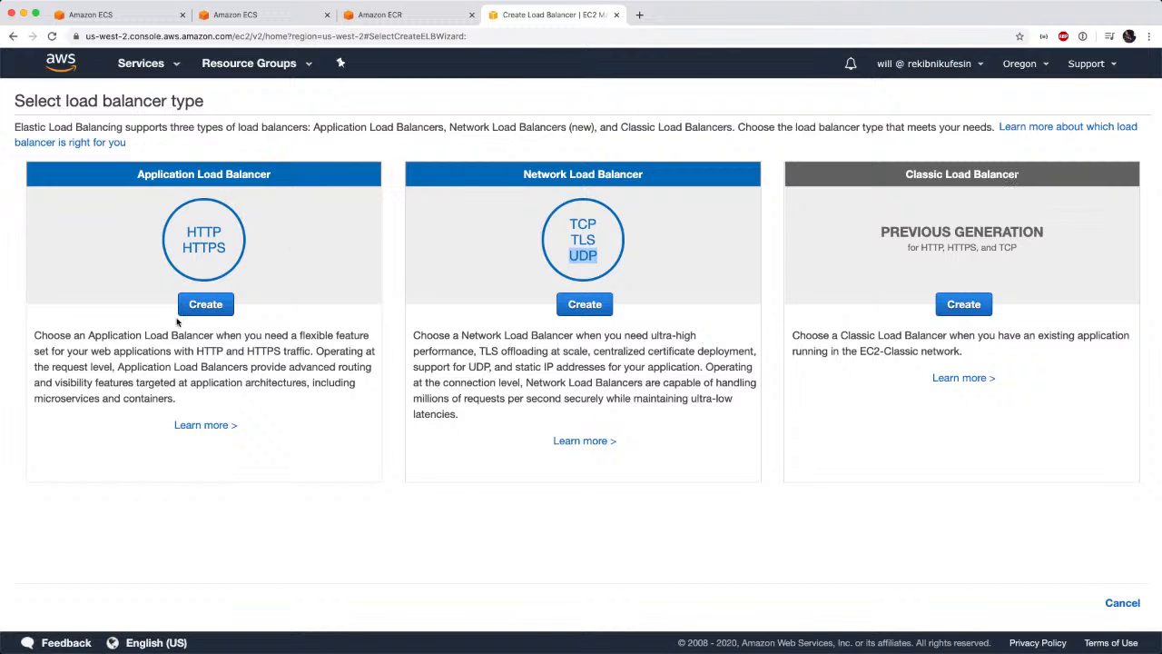
pyautogui.click(211, 307)
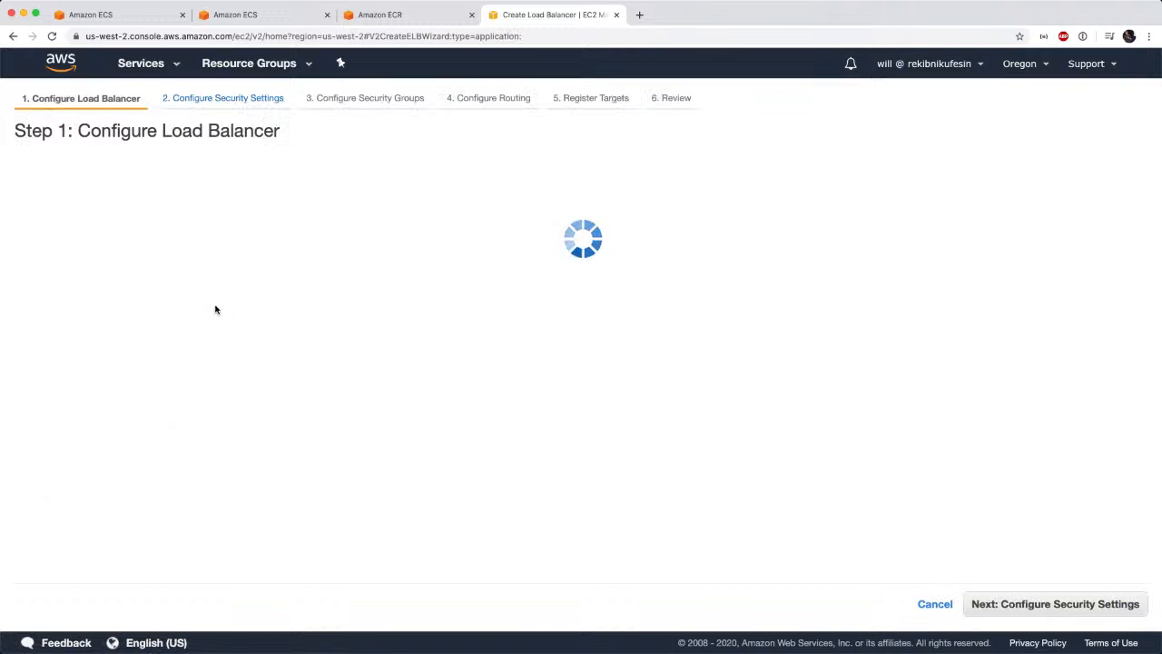
# Name the load balancer bulletinboardLB and set its VPC to im (10.192.0.0/16).
pyautogui.click(228, 232)
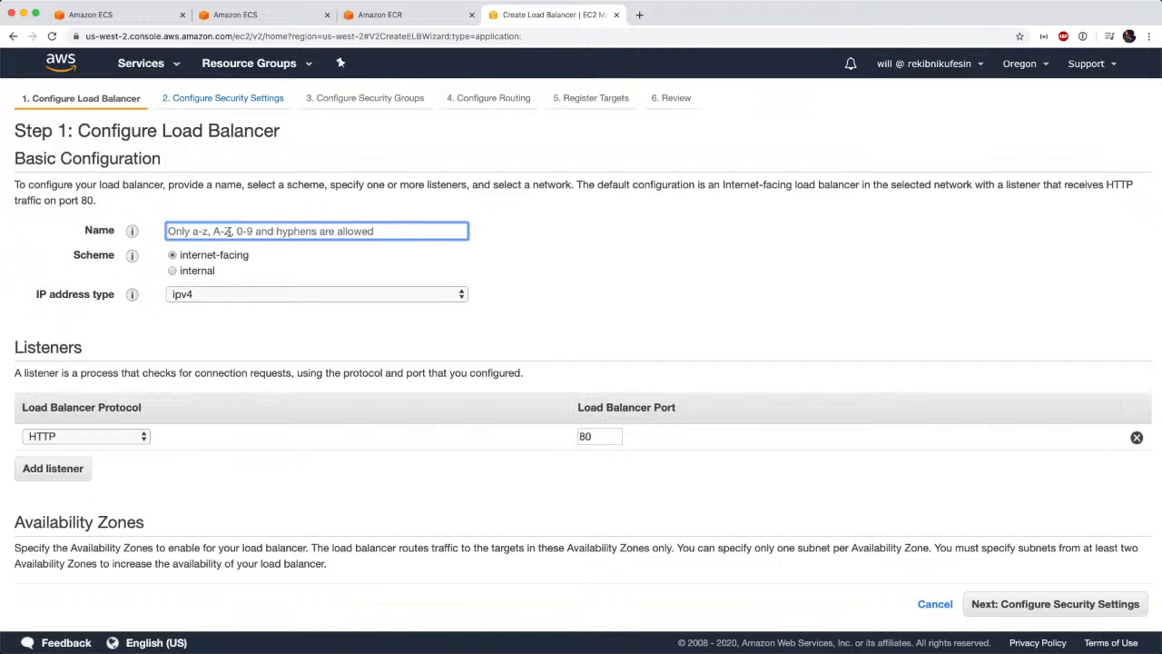
pyautogui.write('bulletinboardLB')
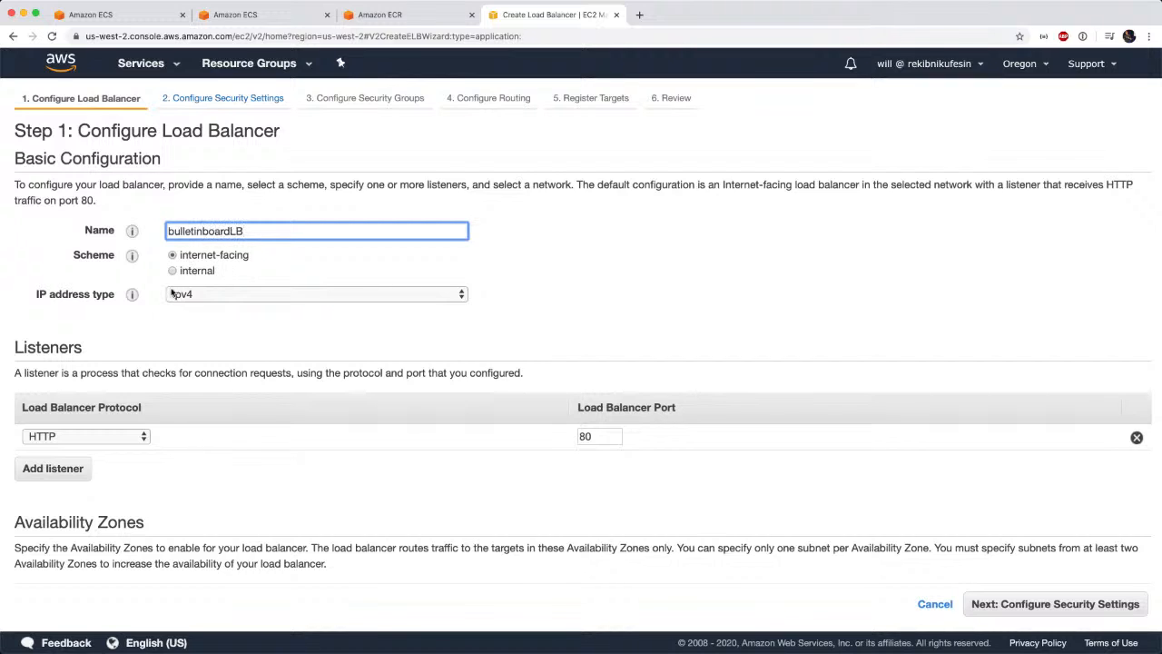
pyautogui.scroll(-2, 239, 373)
pyautogui.scroll(-2, 239, 373)
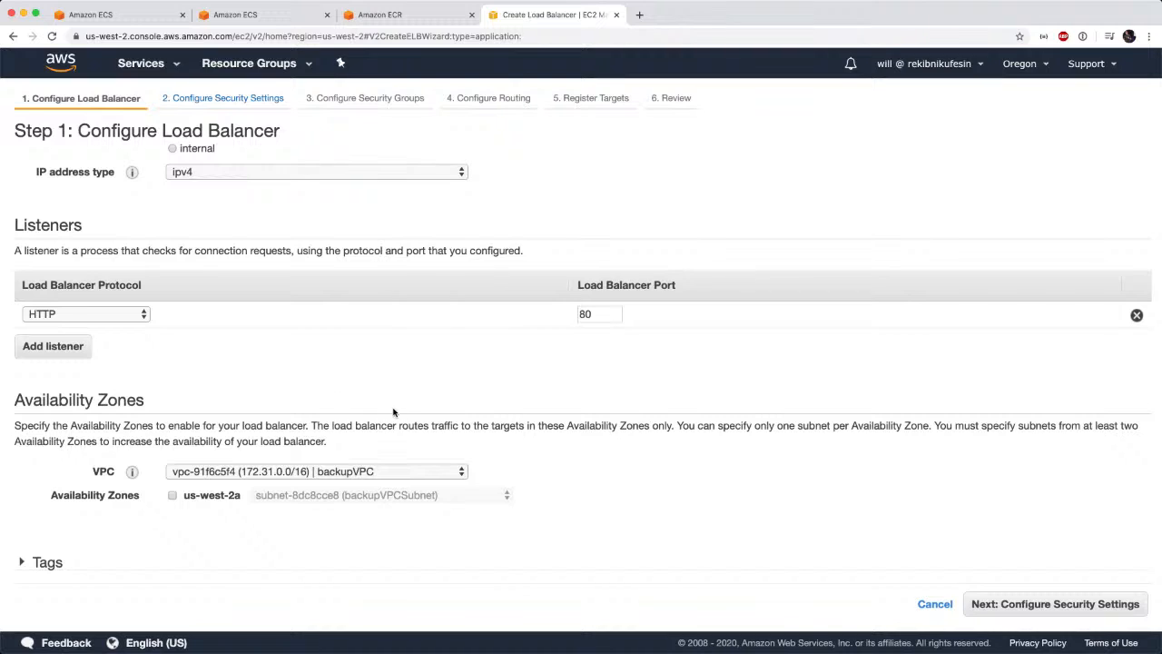
pyautogui.scroll(-1, 379, 376)
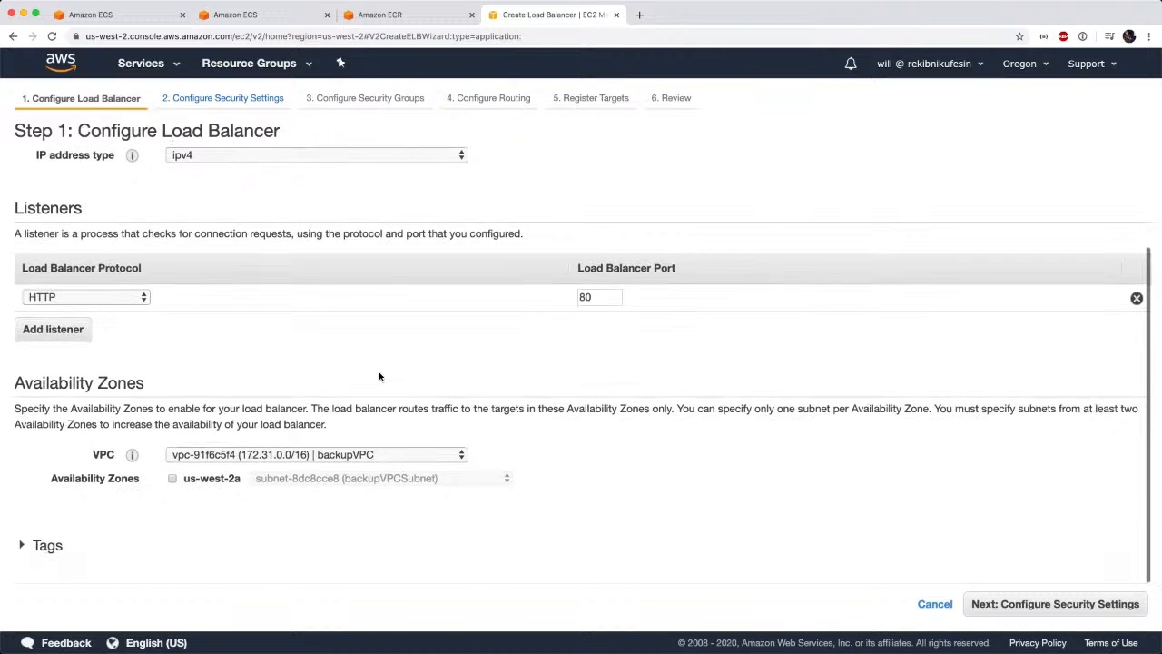
pyautogui.click(351, 454)
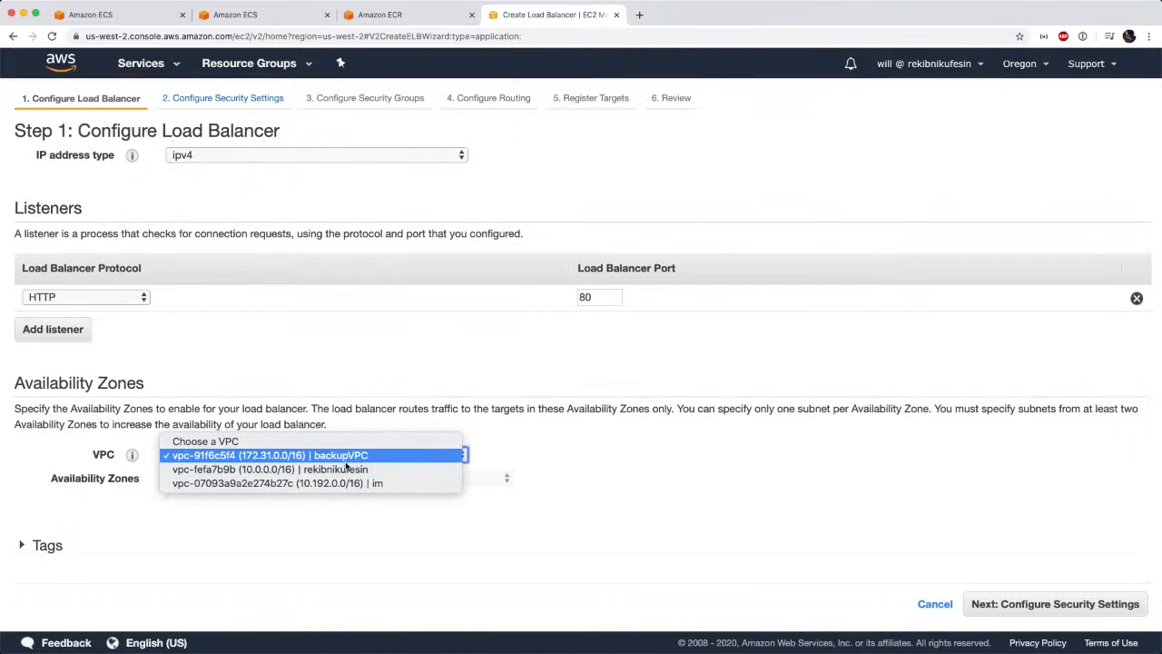
pyautogui.click(336, 485)
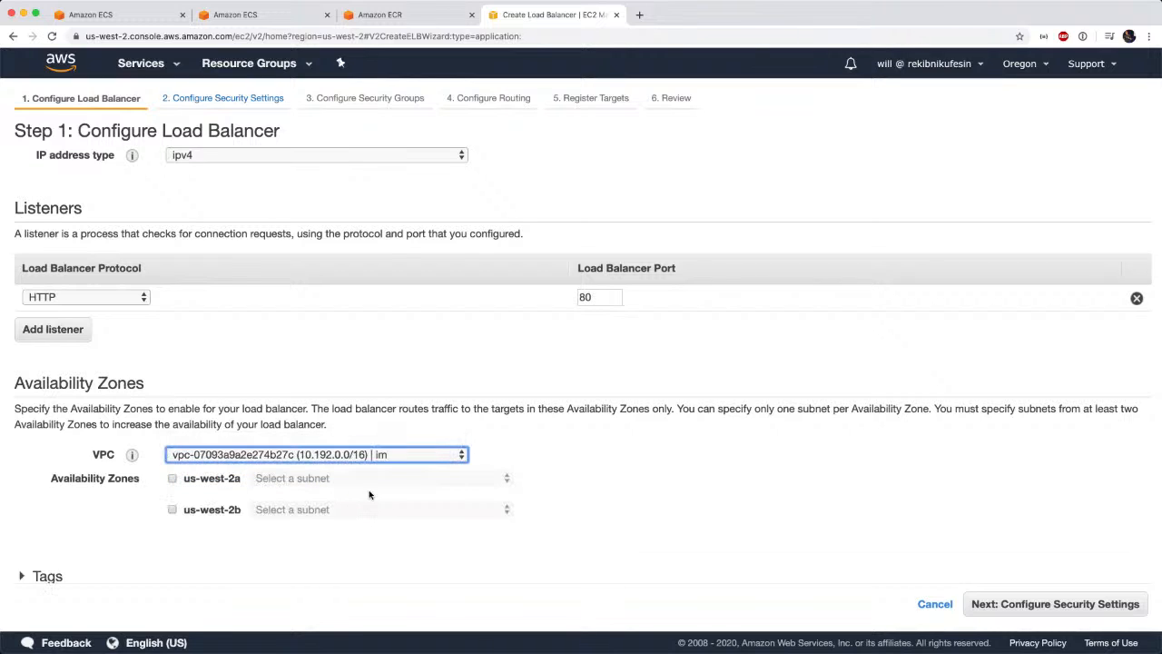
# Enable us-west-2a with im Public Subnet (AZ1) and us-west-2b with im Public Subnet (AZ2), and continue to the security settings.
pyautogui.click(173, 479)
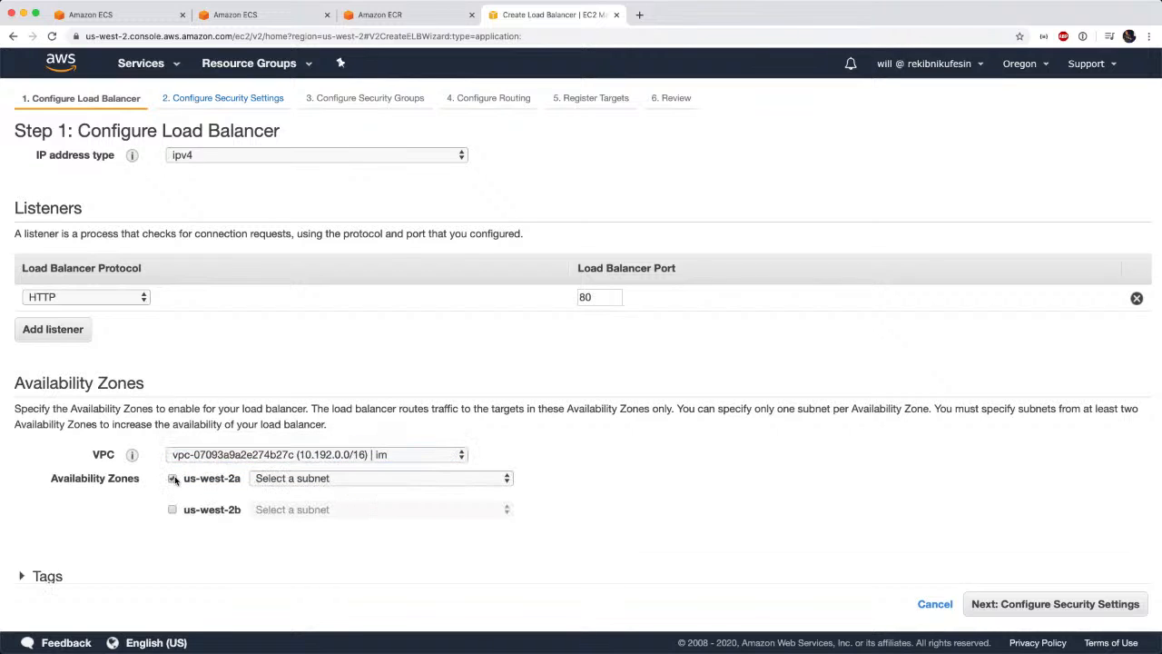
pyautogui.click(340, 478)
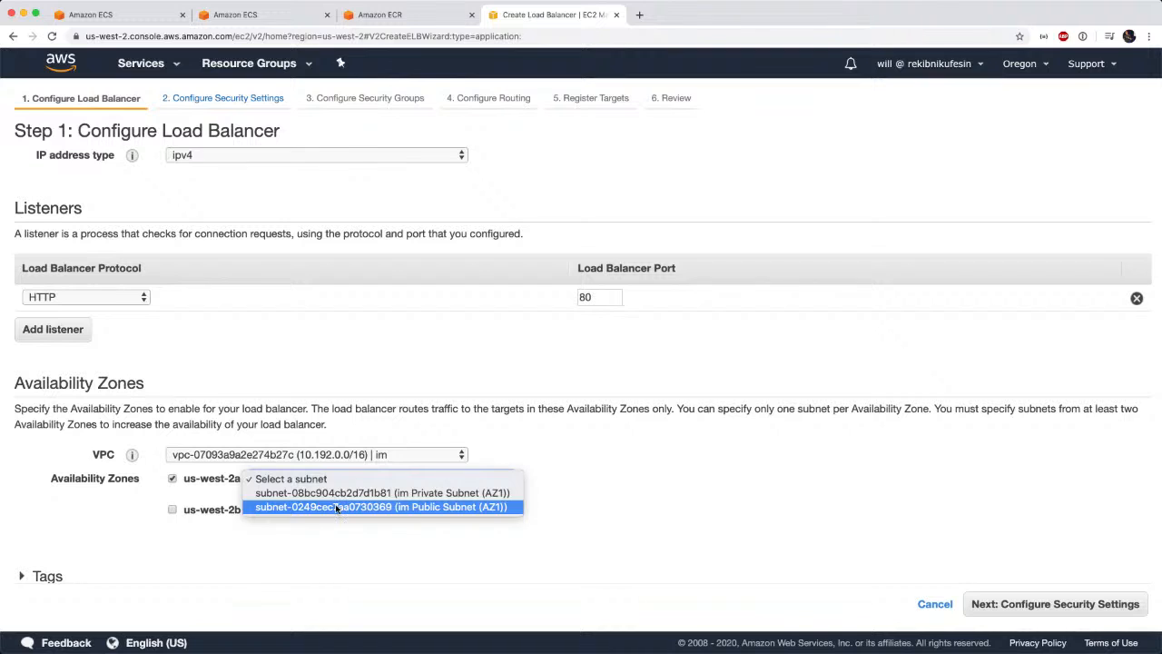
pyautogui.click(336, 507)
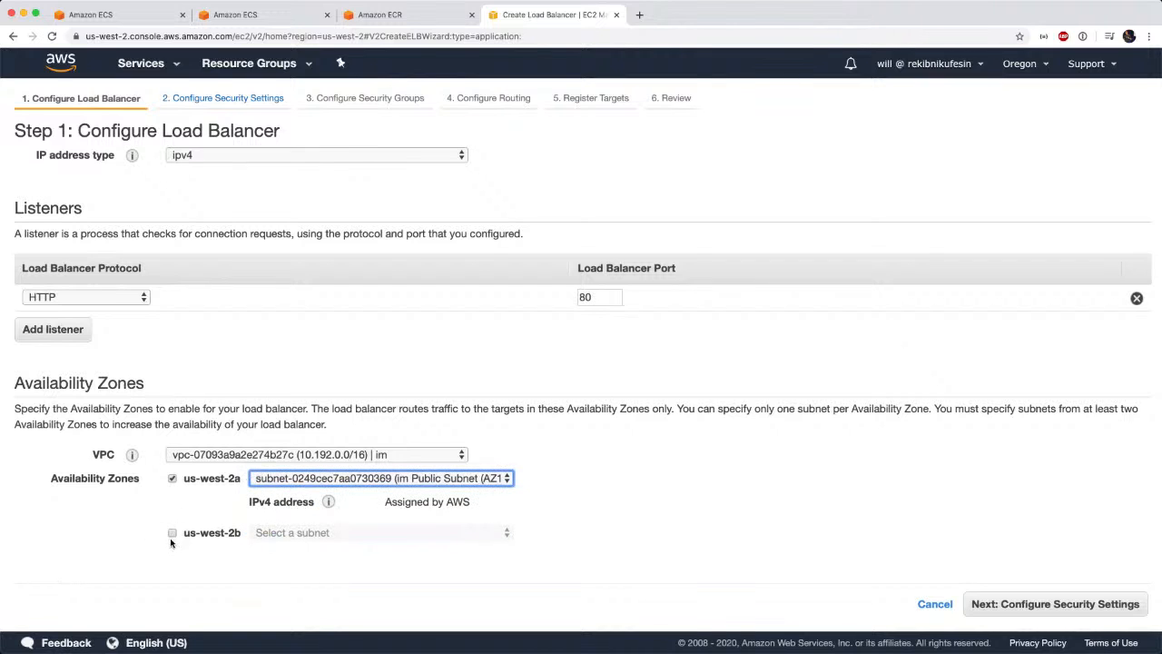
pyautogui.click(172, 533)
pyautogui.click(254, 533)
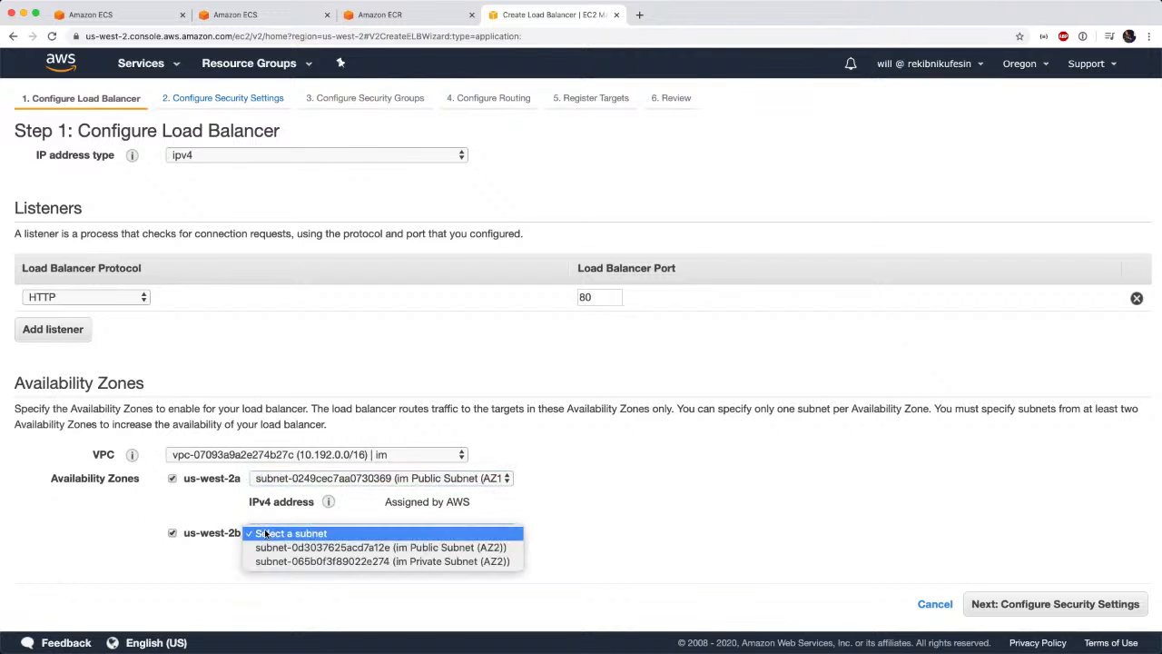
pyautogui.click(318, 548)
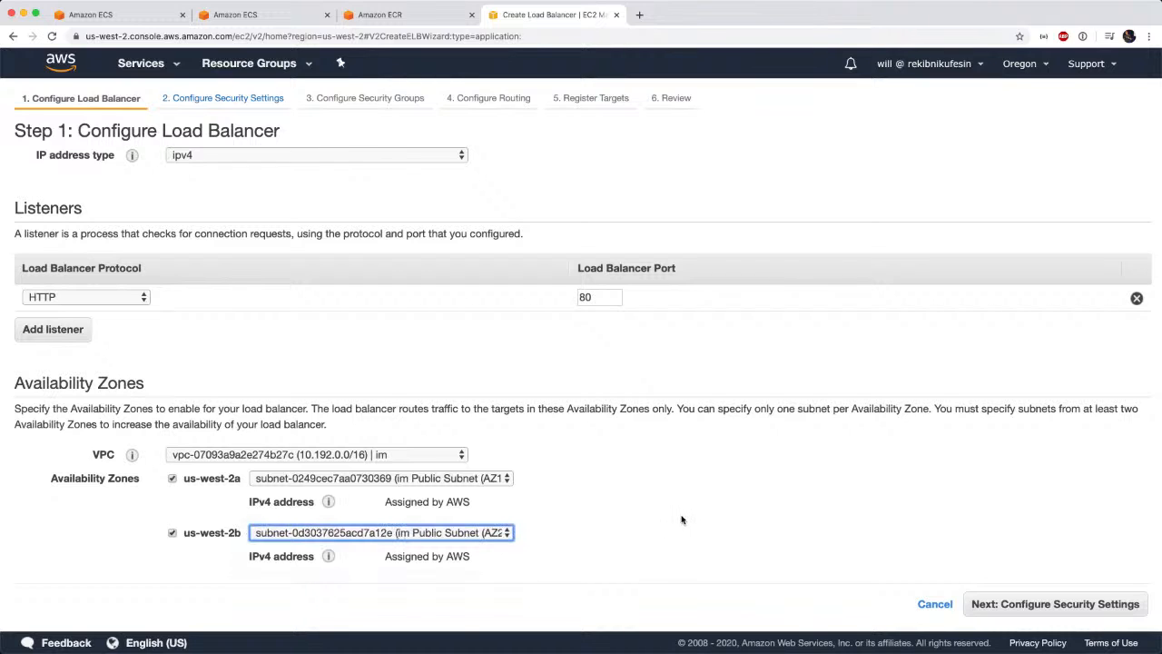
pyautogui.click(1027, 605)
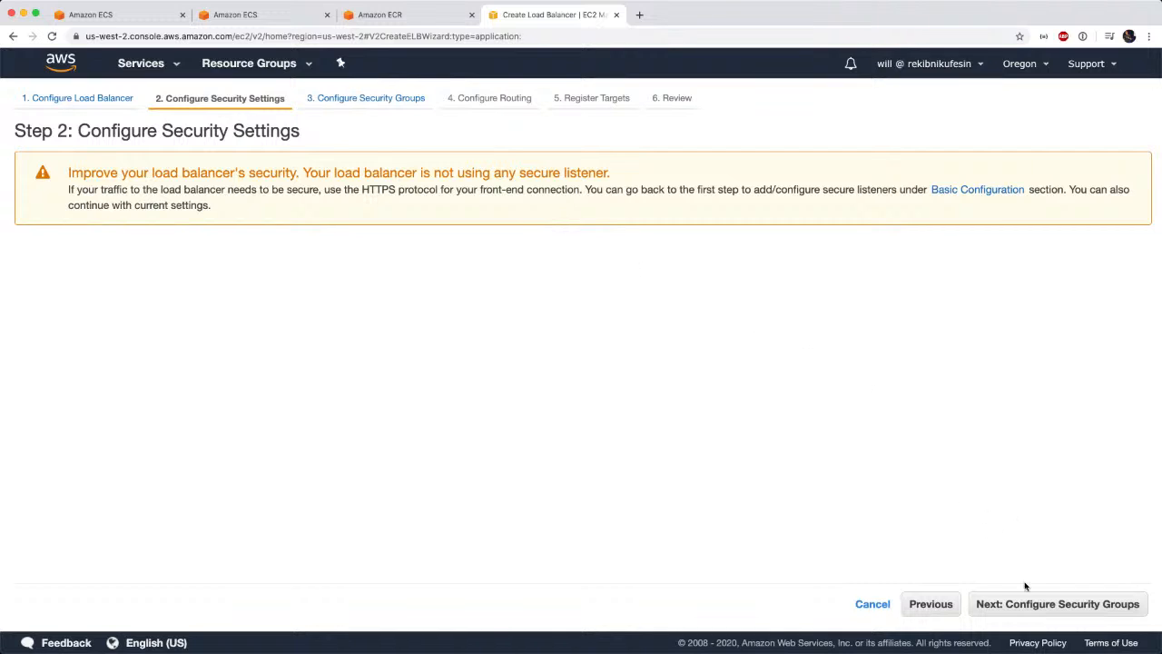
# Skip the secure listener settings and set up a new security group with HTTP and HTTPS rules.
pyautogui.click(1007, 607)
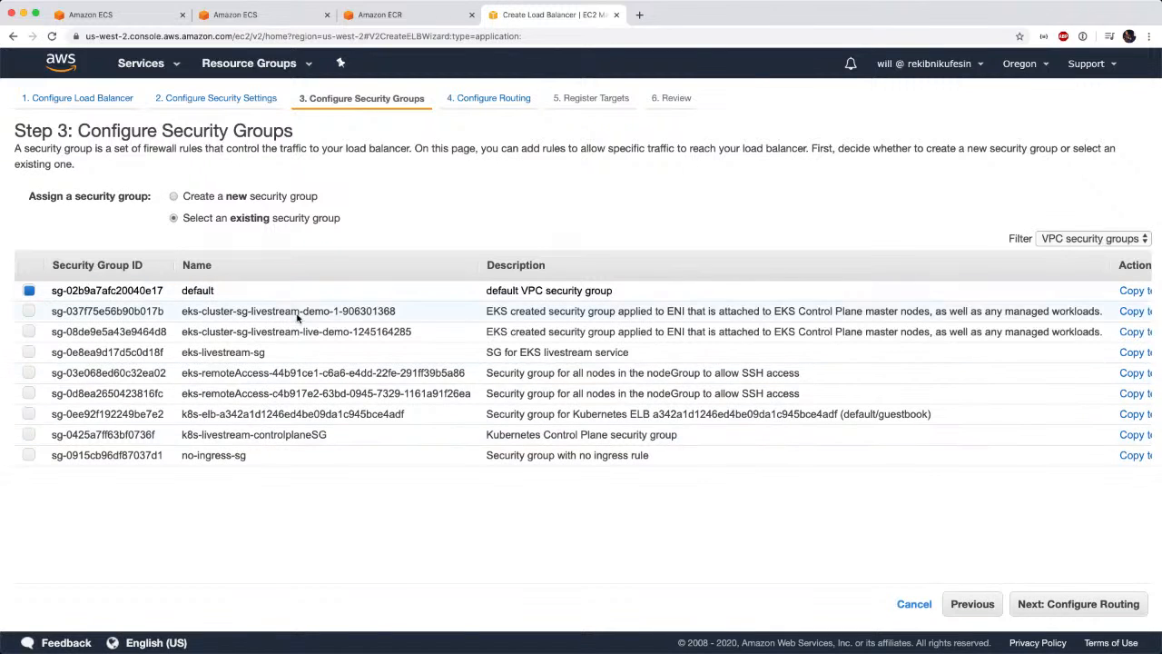
pyautogui.hscroll(1, 572, 353)
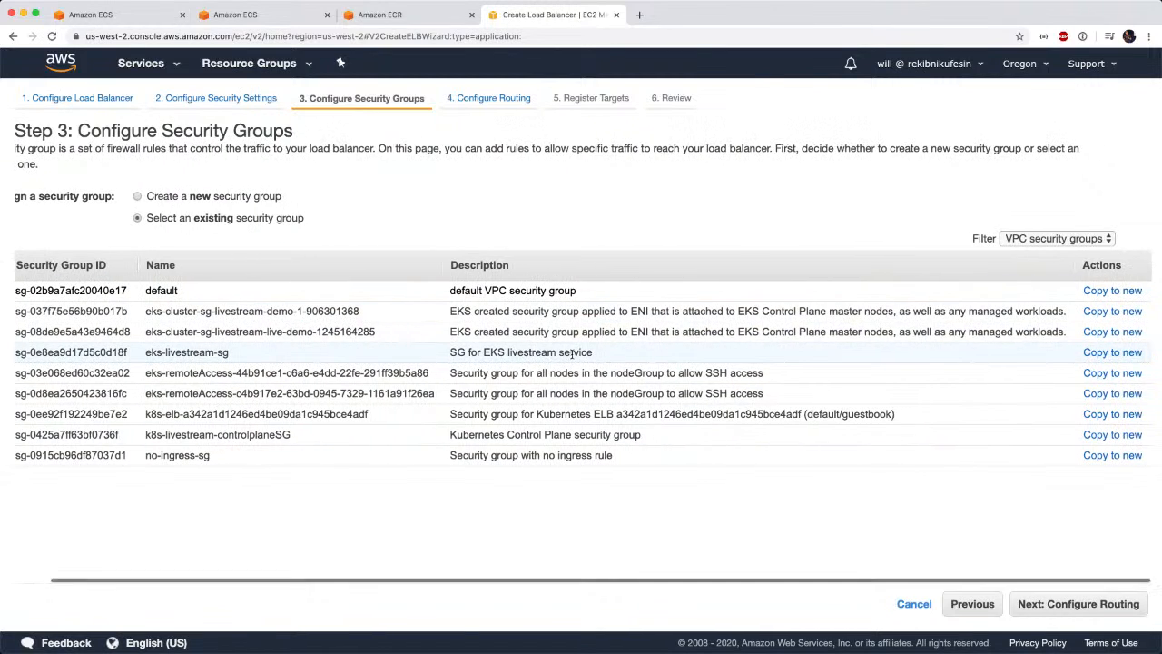
pyautogui.hscroll(-1, 572, 353)
pyautogui.click(293, 196)
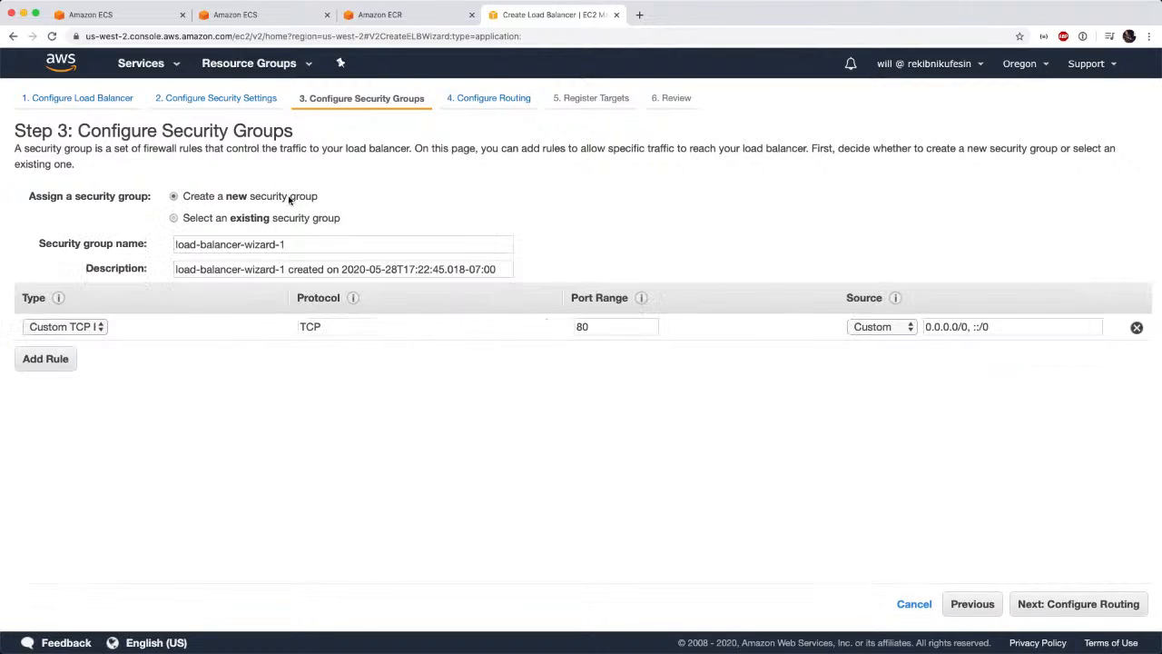
pyautogui.click(80, 328)
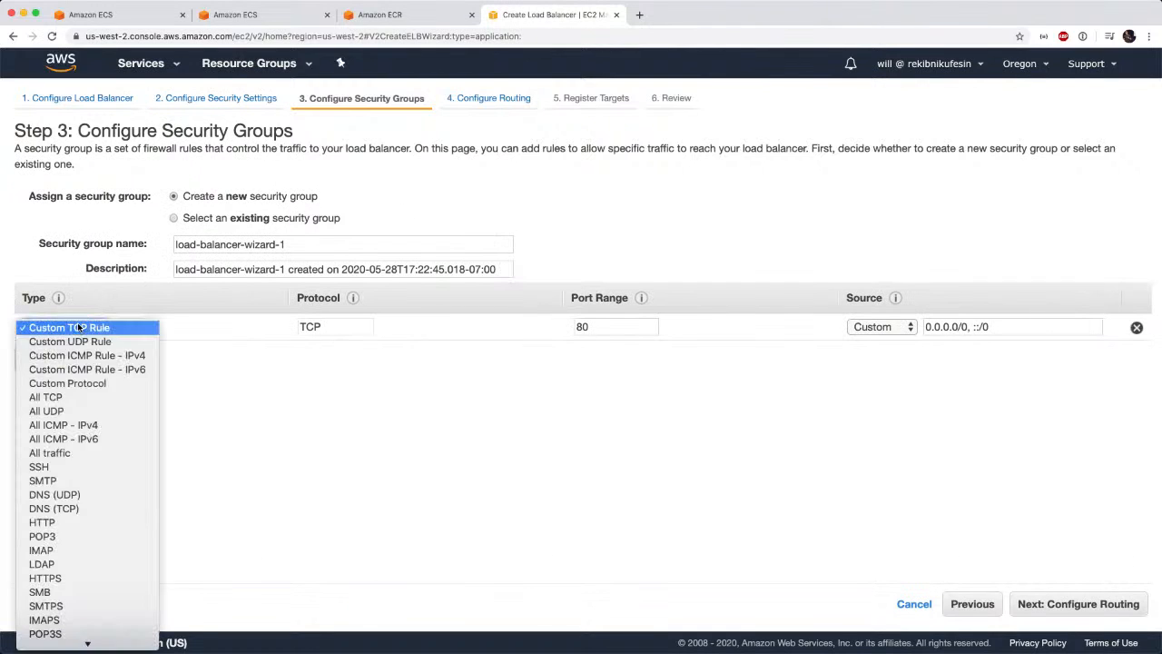
pyautogui.click(74, 523)
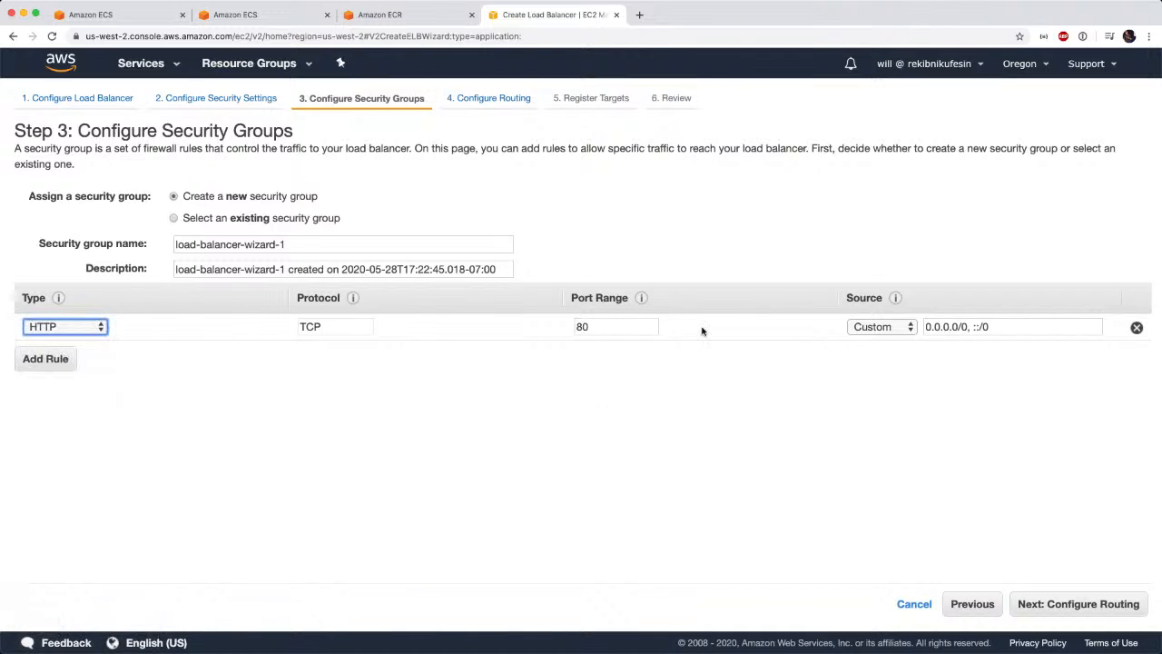
pyautogui.click(55, 358)
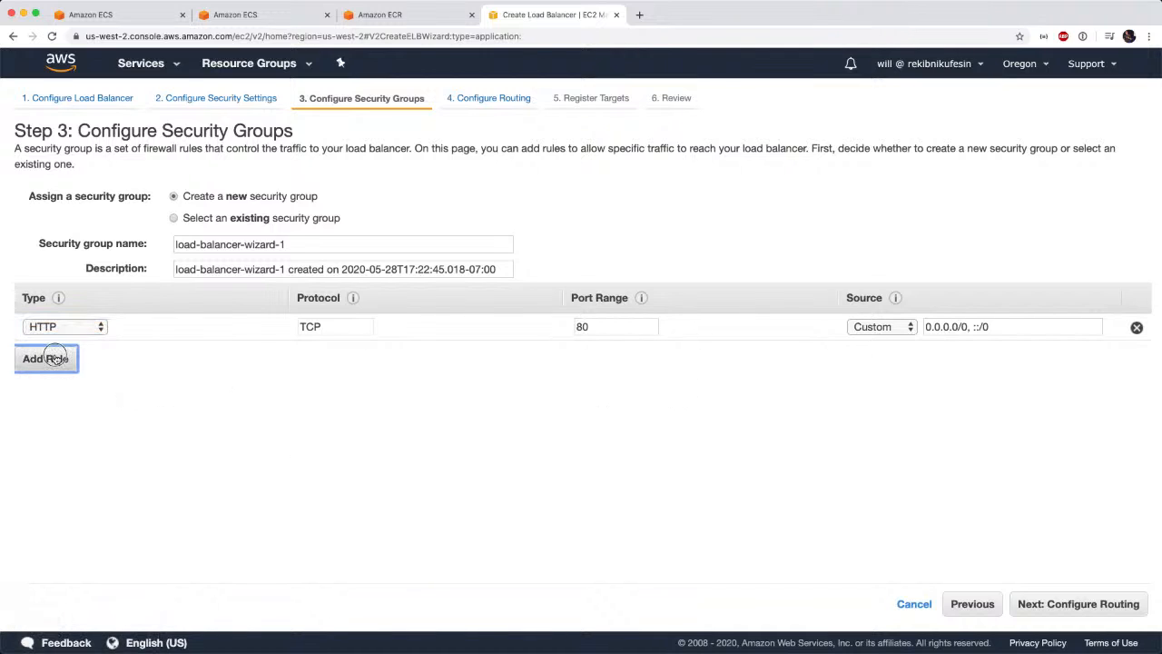
pyautogui.click(79, 354)
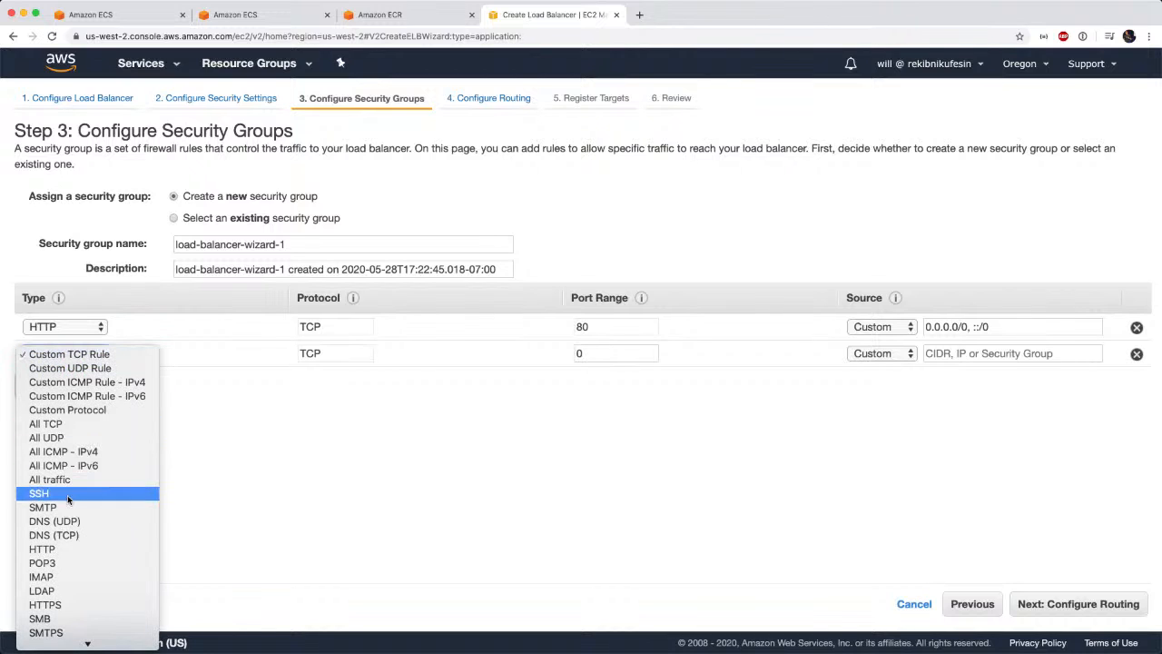
pyautogui.click(55, 604)
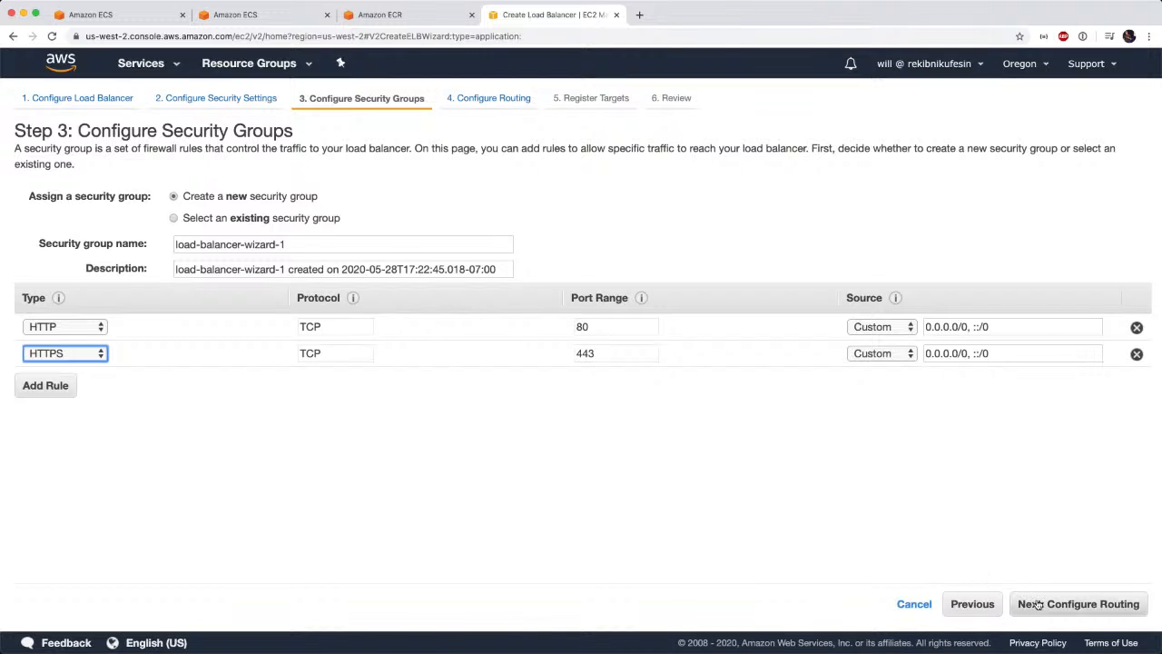
# Name the security group http-https with the description "Opens HTTP and HTTPS" and continue to the routing configuration.
pyautogui.click(305, 238)
pyautogui.moveTo(305, 238); pyautogui.dragTo(173, 214)
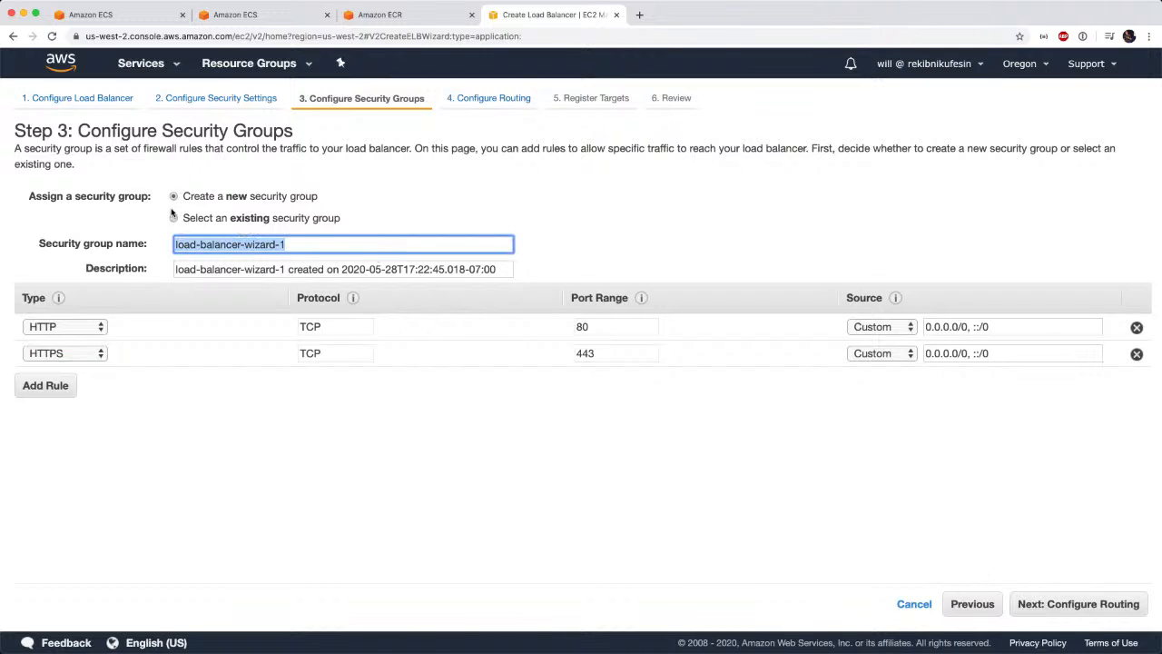
pyautogui.write('http-https')
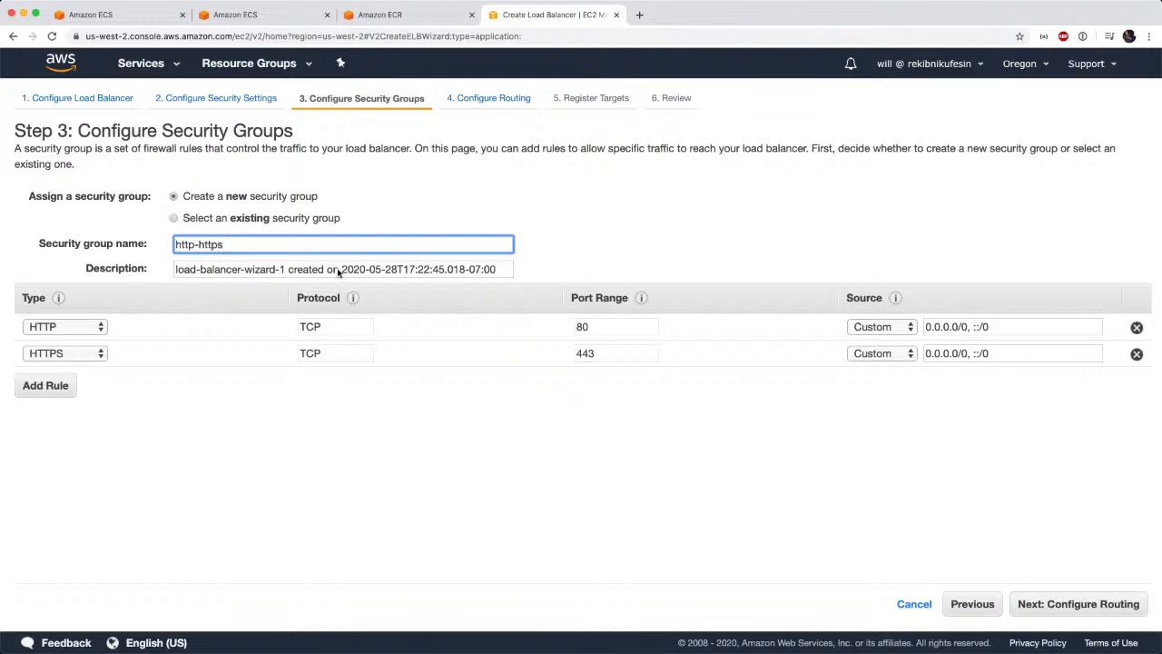
pyautogui.press('Tab')
pyautogui.write('O')
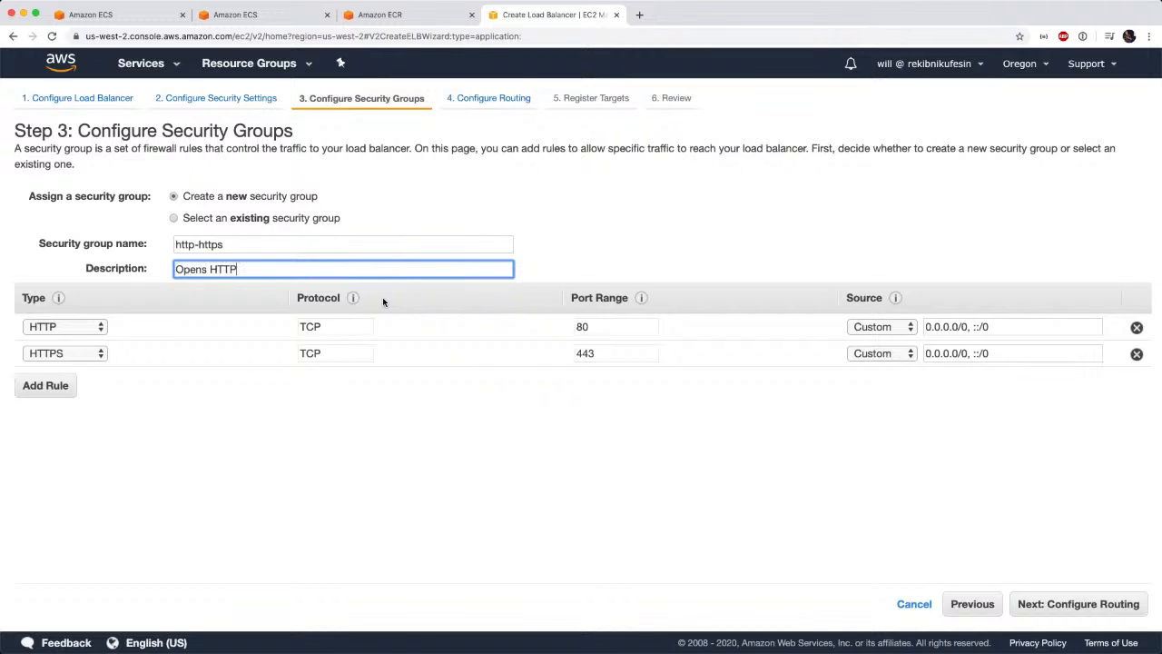
pyautogui.write('pens HTTP and HTTPS')
pyautogui.click(1051, 606)
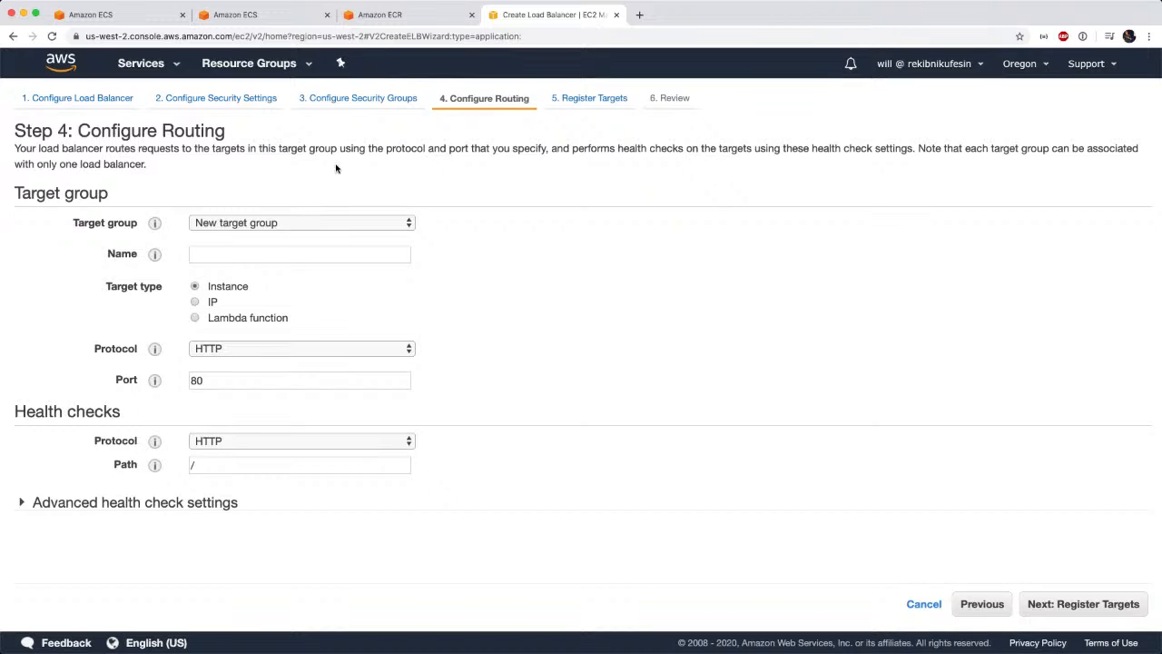
# Name the new target group bulletinboard and continue to target registration.
pyautogui.click(150, 16)
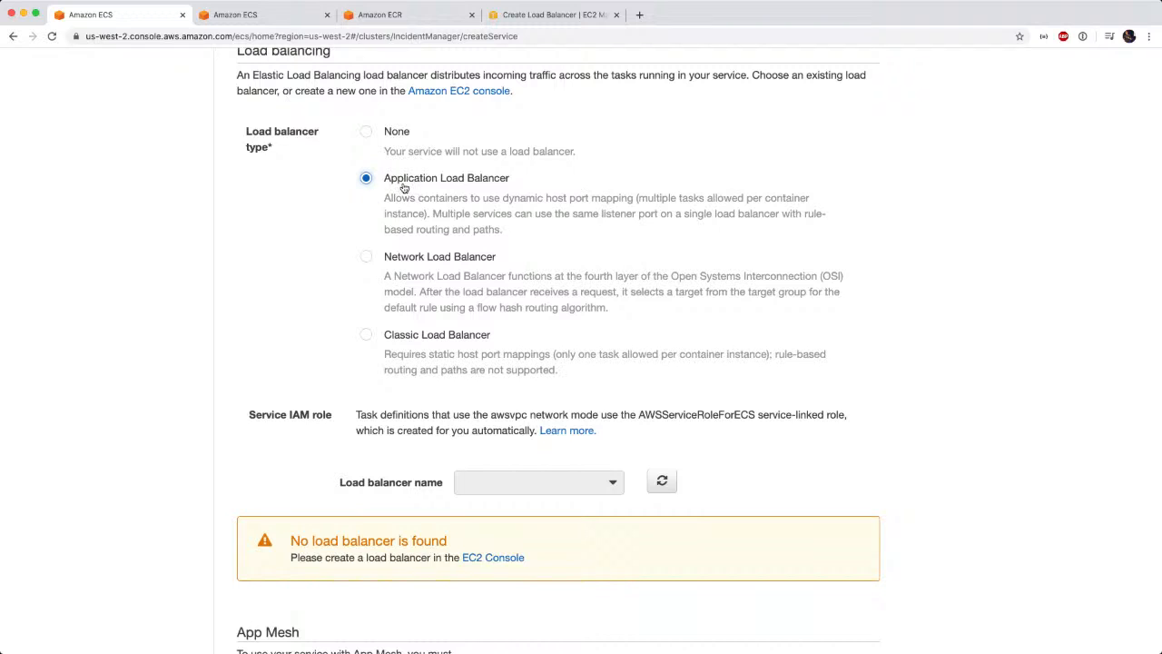
pyautogui.click(537, 16)
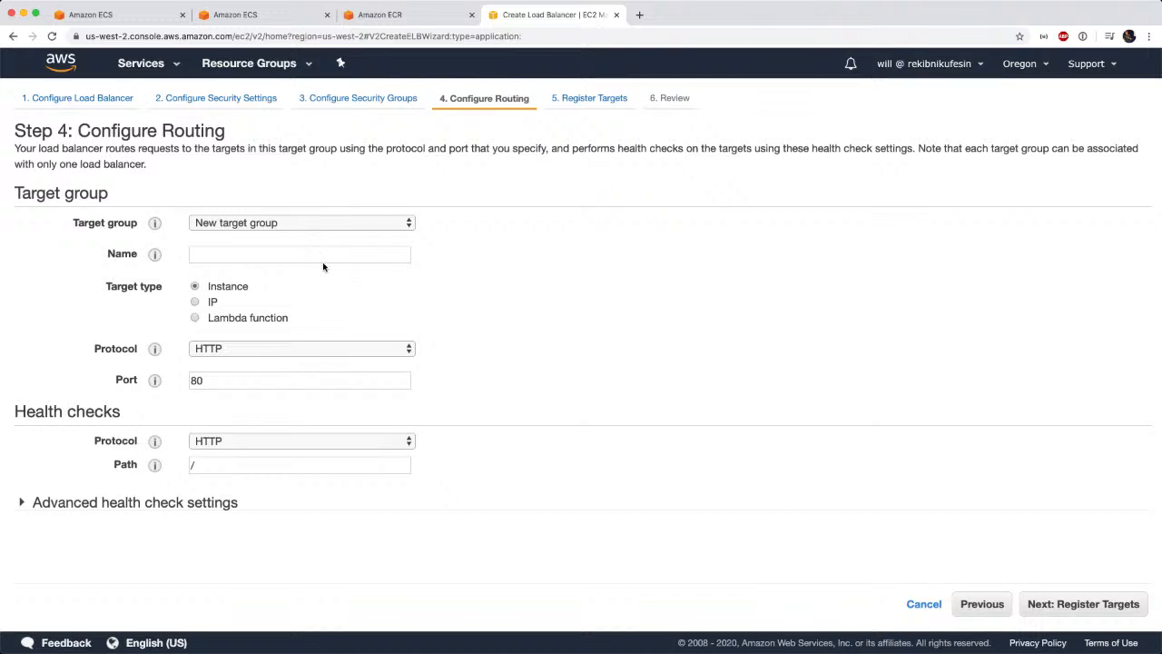
pyautogui.click(1047, 606)
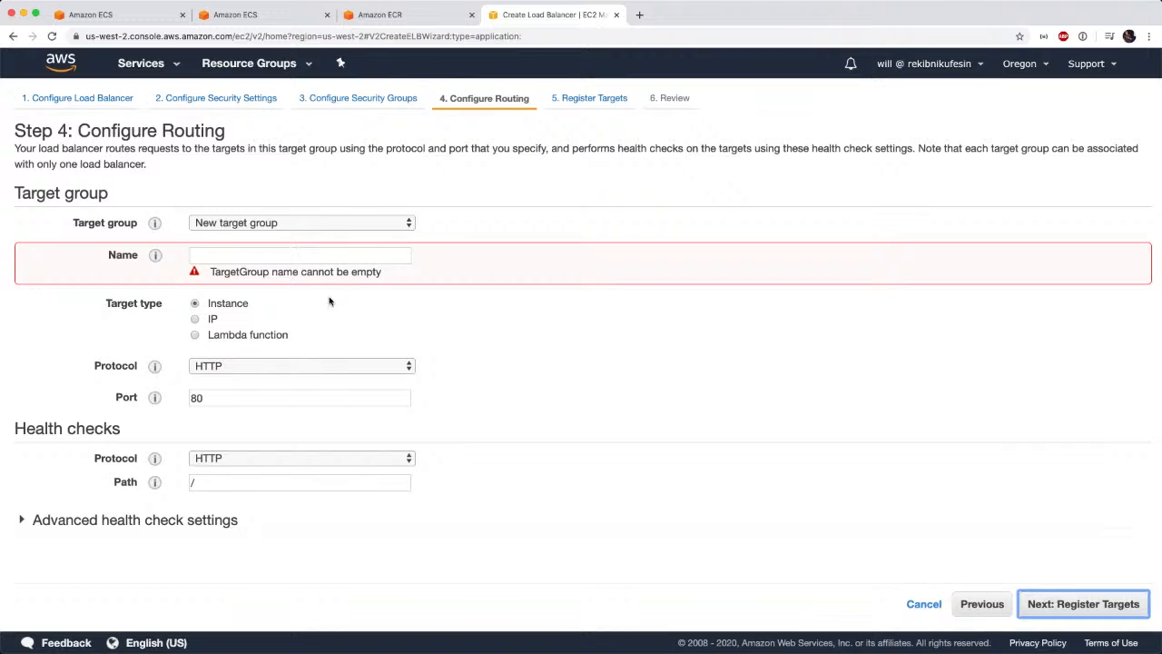
pyautogui.click(262, 256)
pyautogui.click(272, 227)
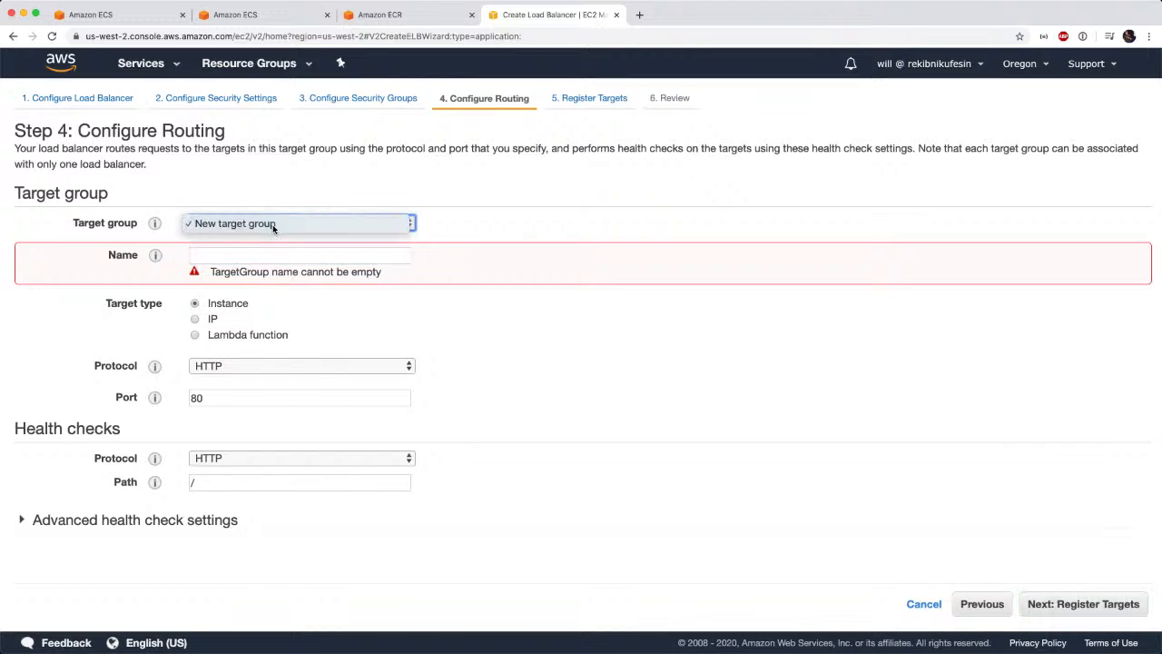
pyautogui.click(272, 224)
pyautogui.click(265, 256)
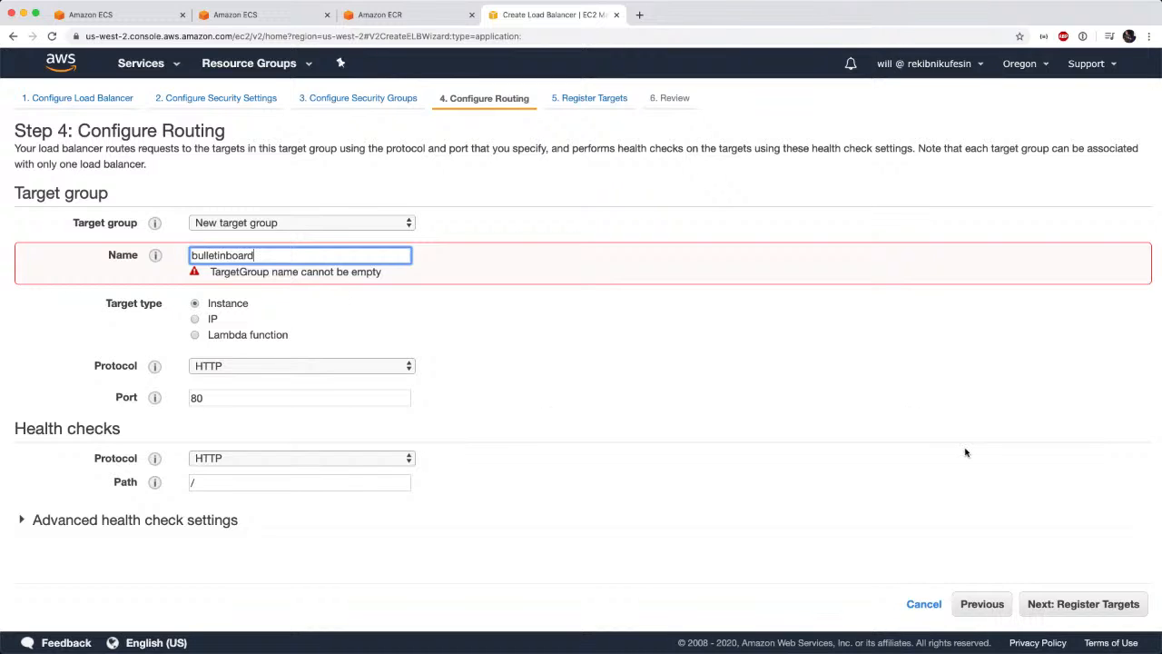
pyautogui.click(1077, 611)
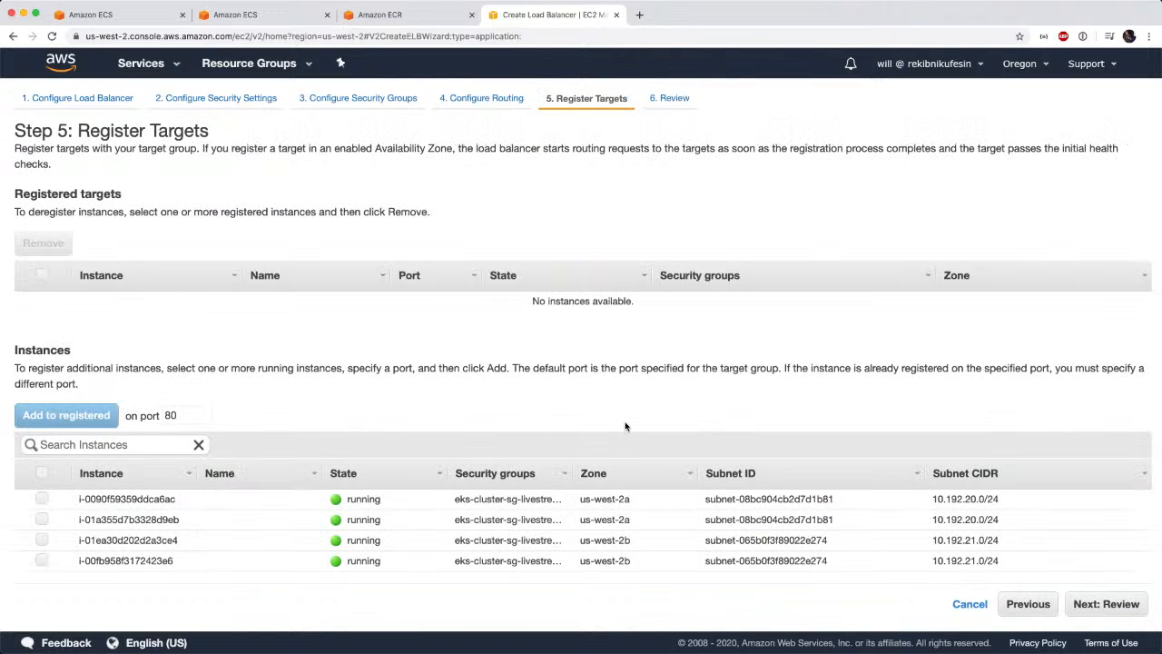
# Leave the target list empty, create the load balancer from the review, and return to the load balancer list.
pyautogui.click(1110, 606)
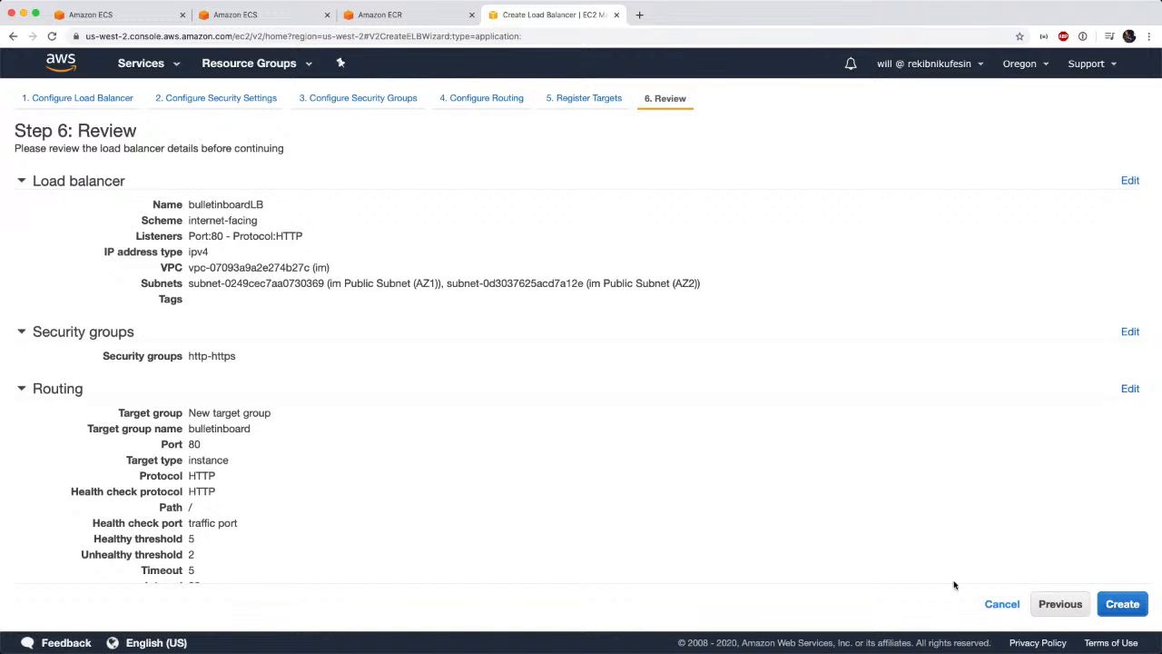
pyautogui.click(1123, 605)
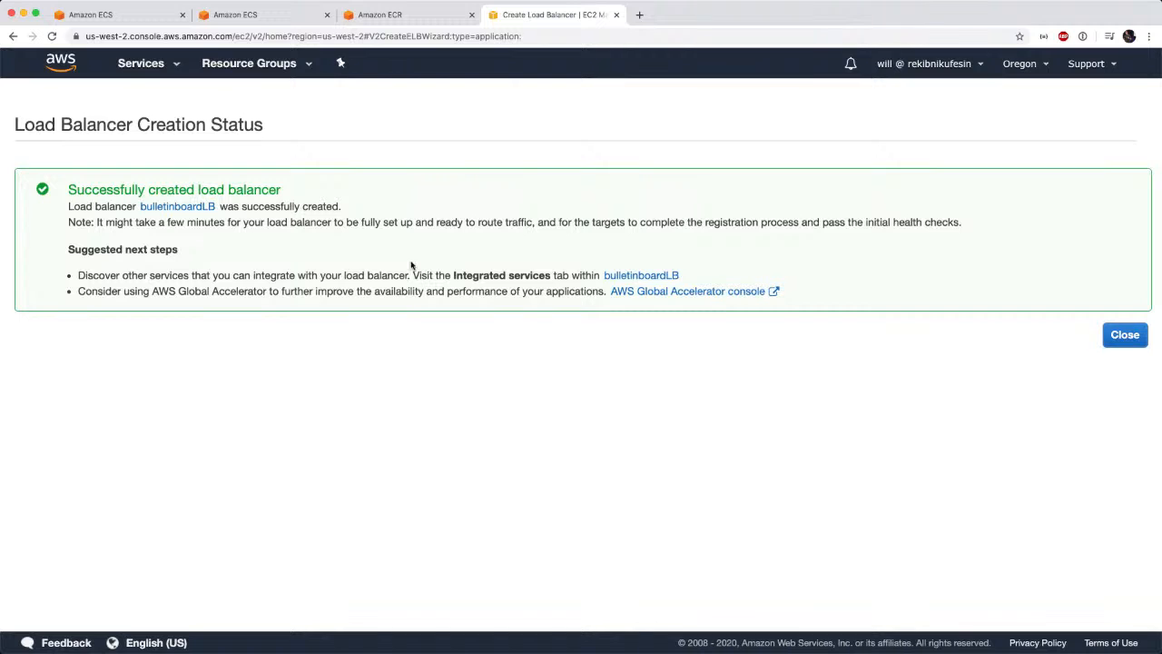
pyautogui.click(1117, 336)
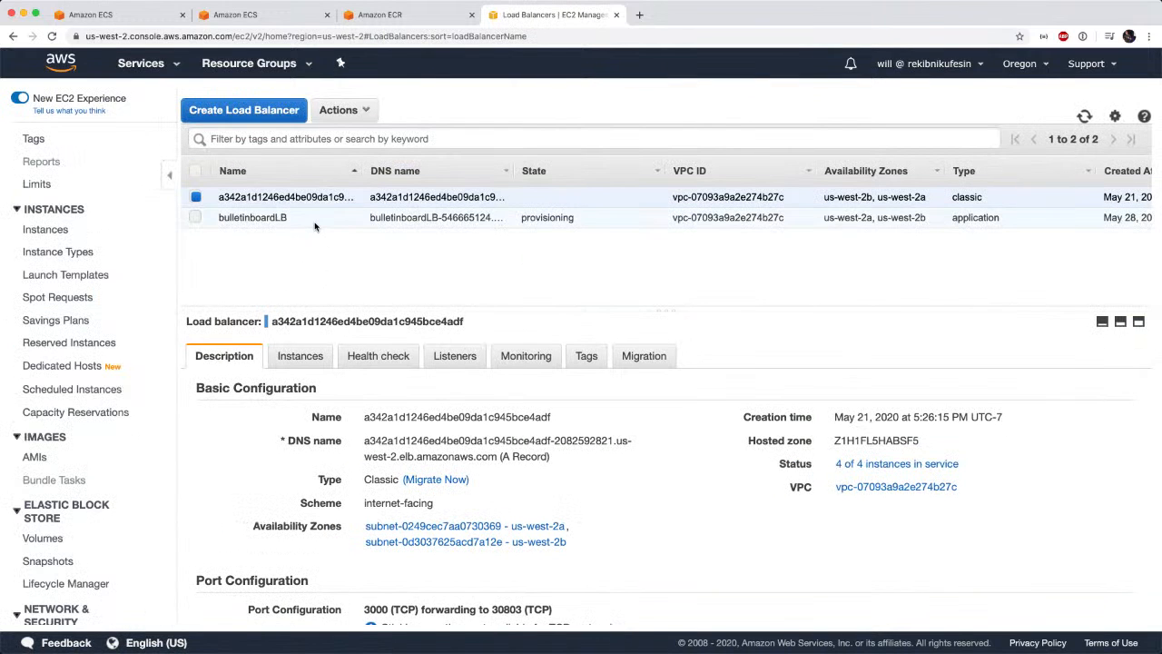
# Select bulletinboardLB and check its provisioning state in the load balancer details.
pyautogui.click(315, 221)
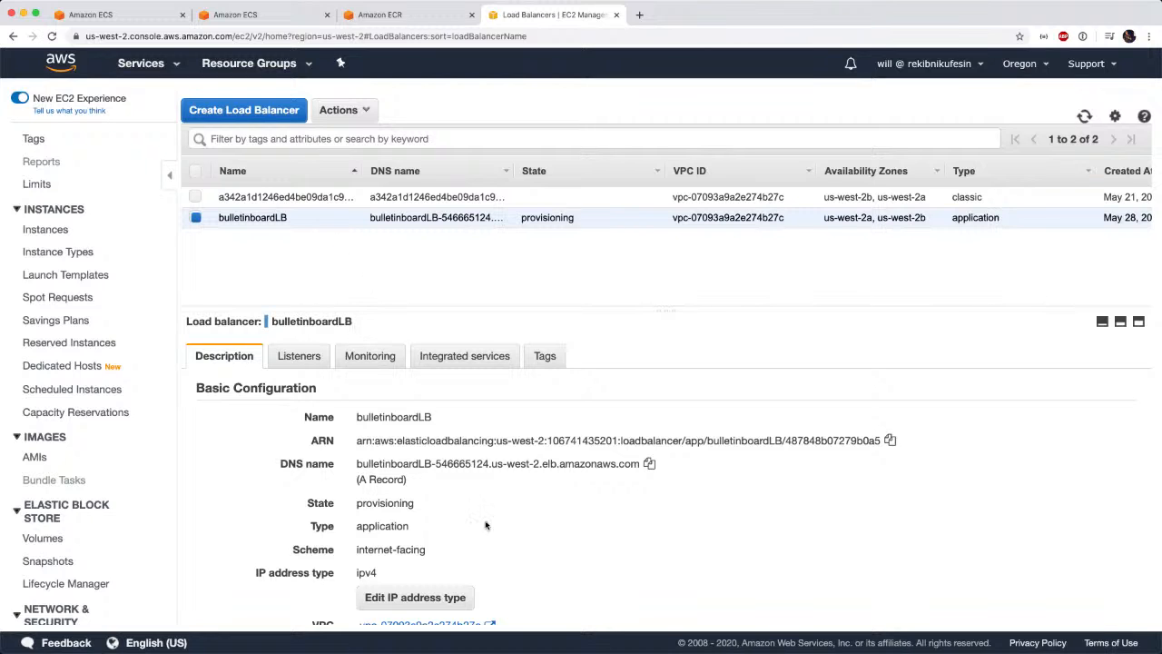
pyautogui.scroll(-1, 502, 527)
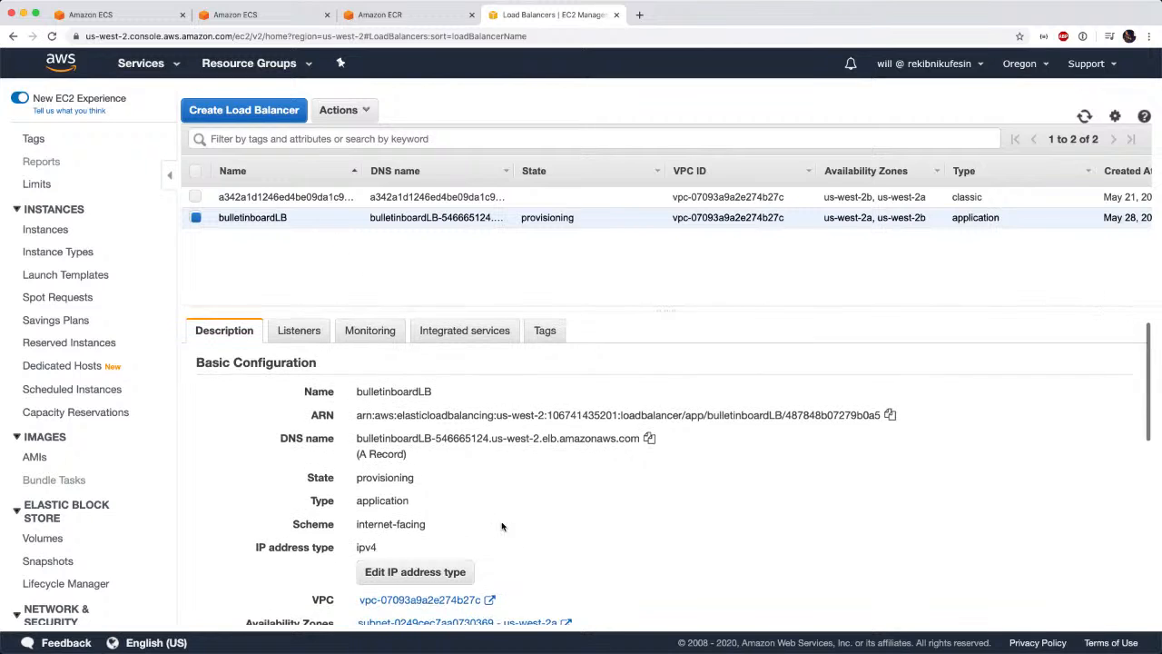
pyautogui.tripleClick(384, 471)
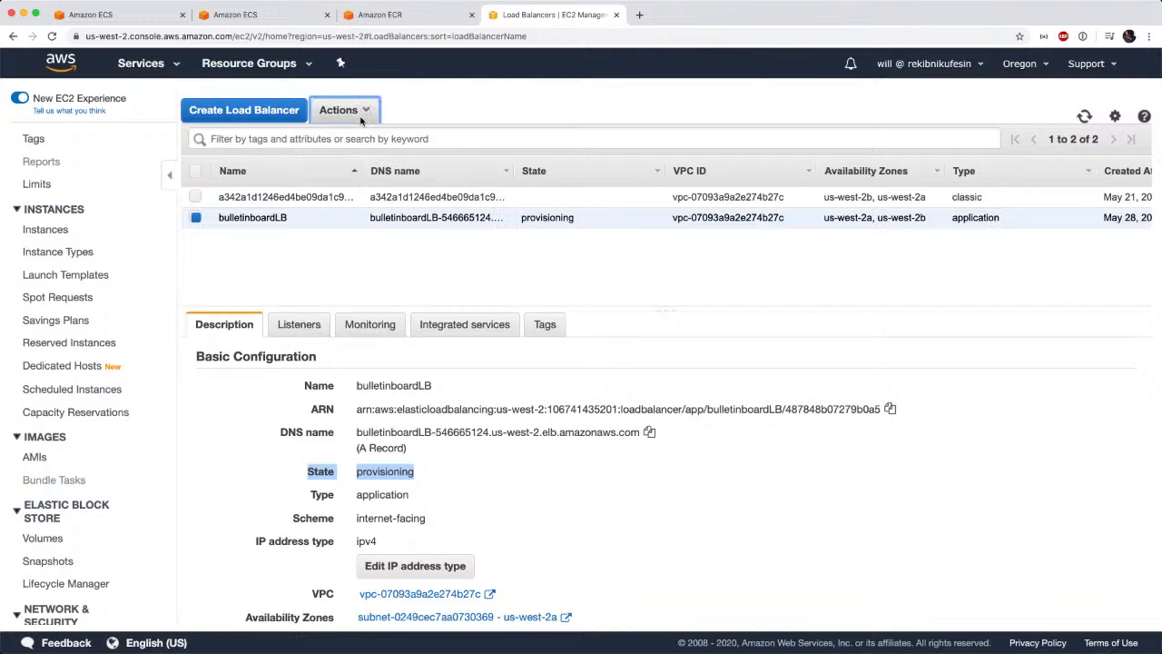
# Examine the security groups that can be associated with bulletinboardLB, and leave the assignment without saving.
pyautogui.click(328, 109)
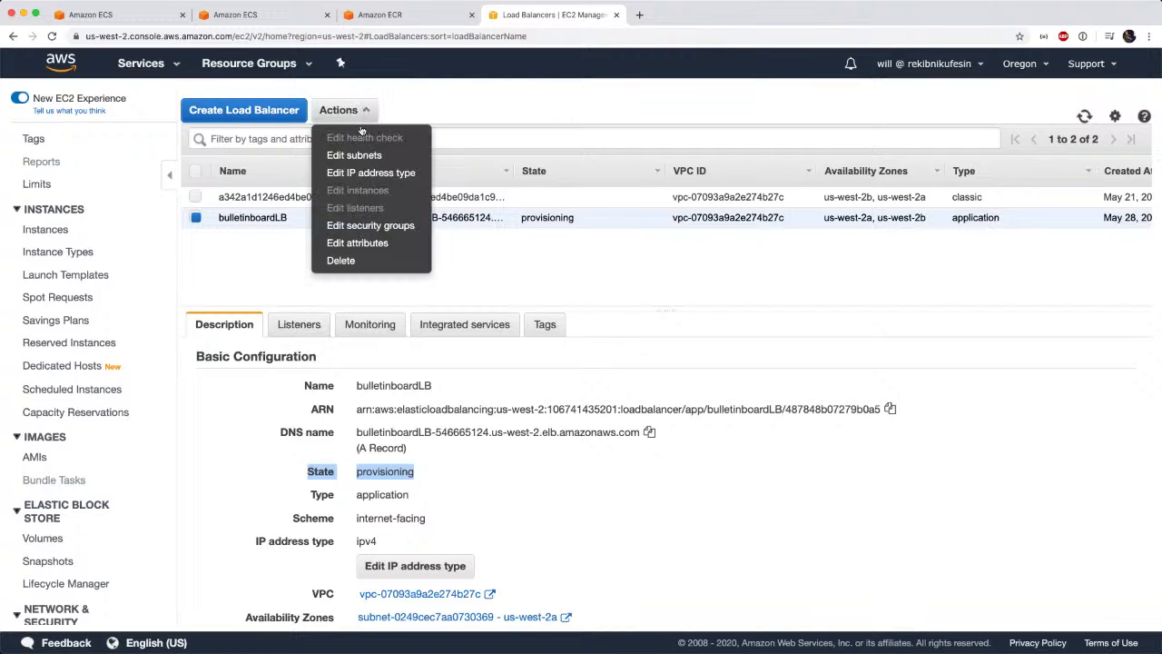
pyautogui.click(354, 225)
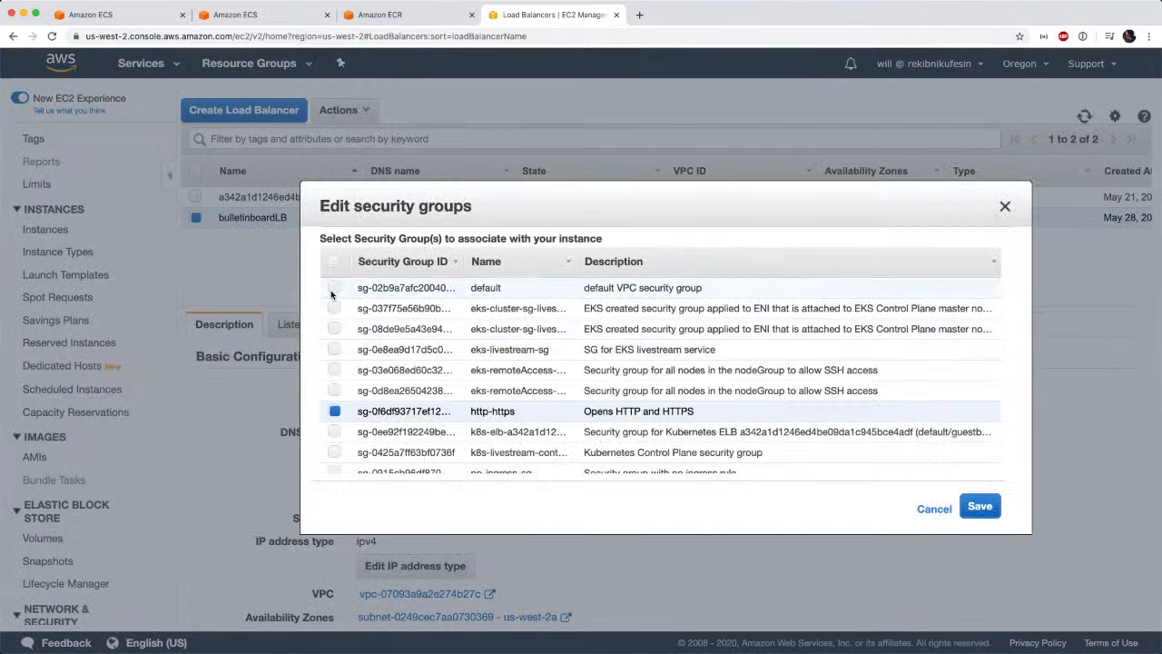
pyautogui.scroll(-1, 386, 407)
pyautogui.scroll(1, 385, 408)
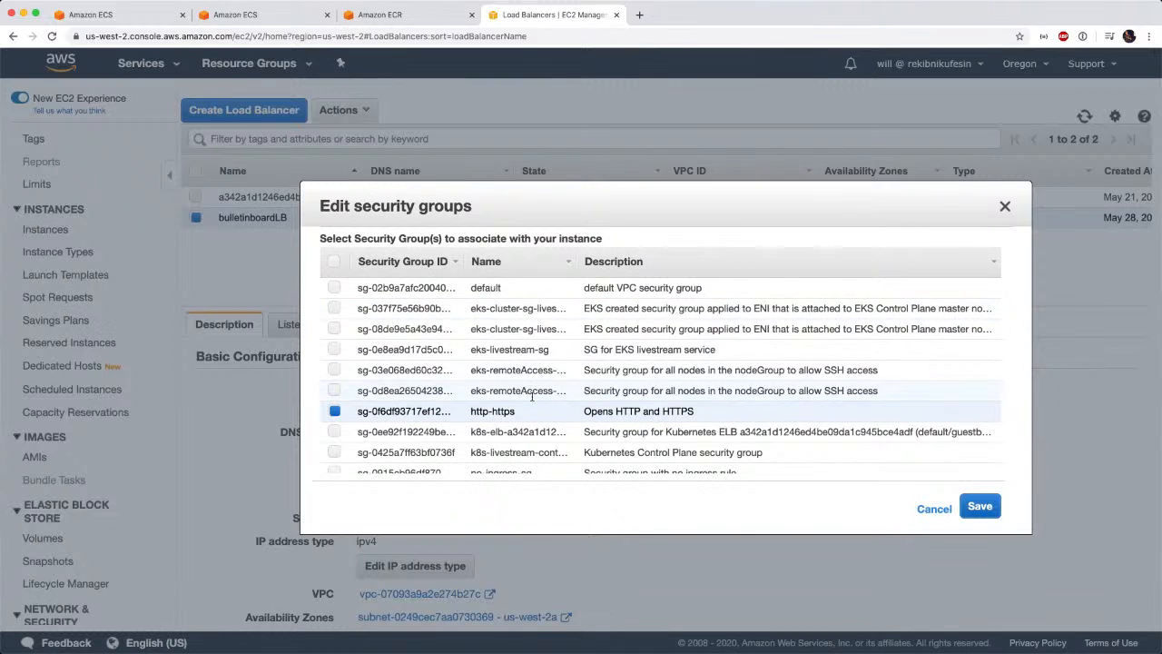
pyautogui.scroll(-1, 558, 422)
pyautogui.scroll(1, 602, 423)
pyautogui.scroll(-1, 481, 400)
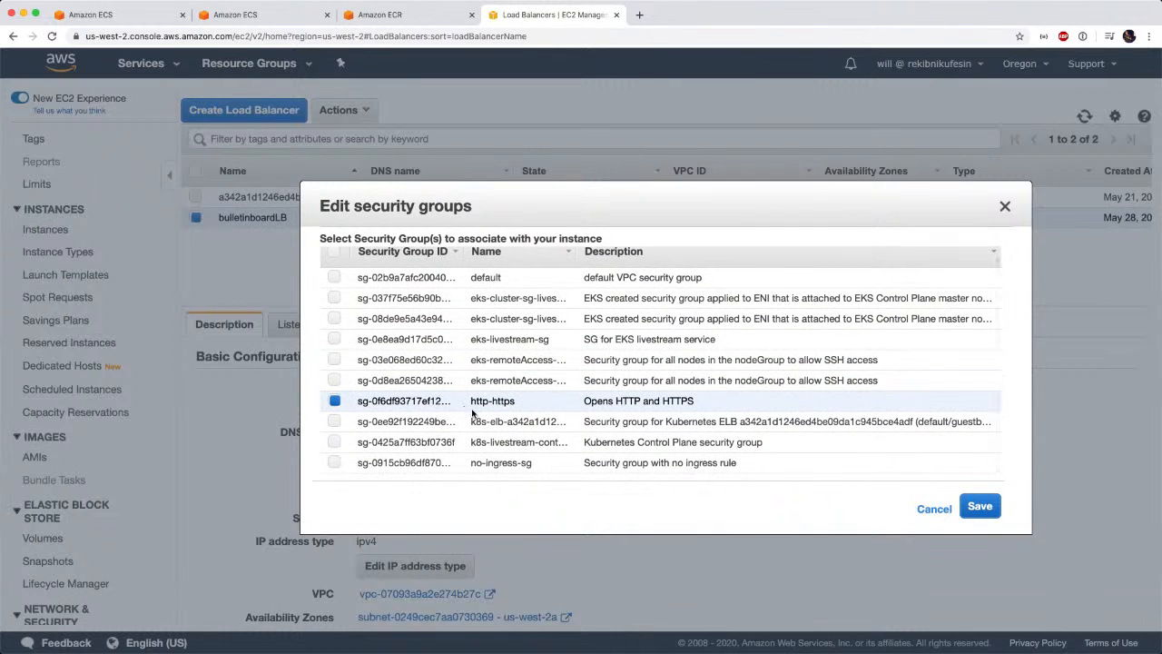
pyautogui.scroll(1, 472, 414)
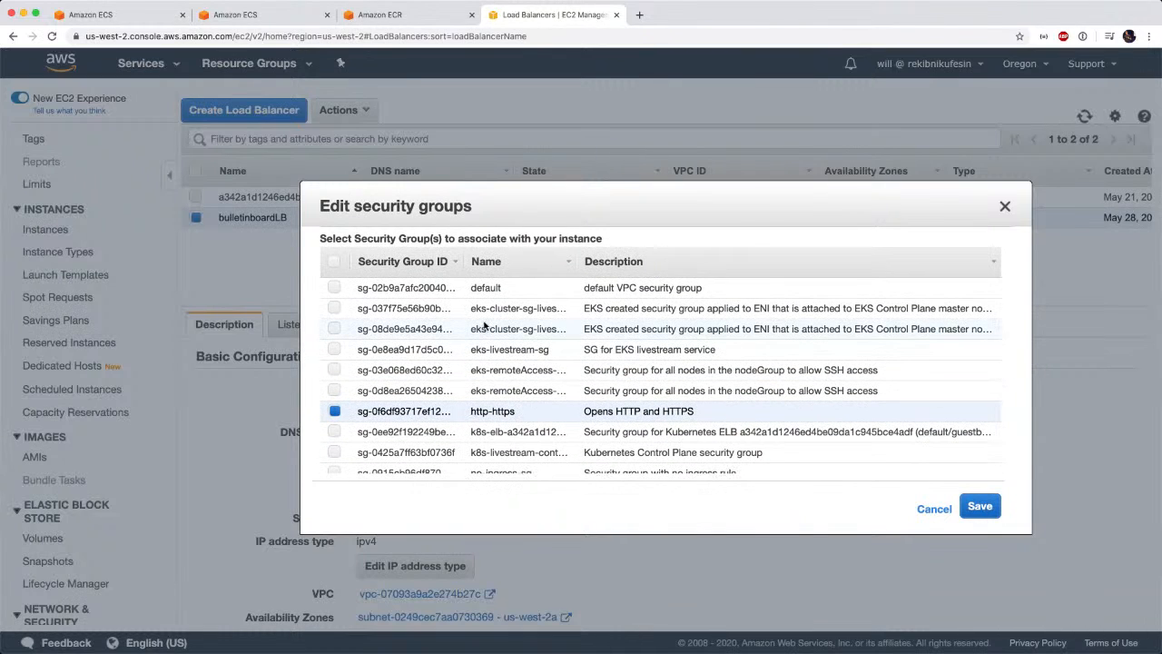
pyautogui.scroll(-1, 472, 340)
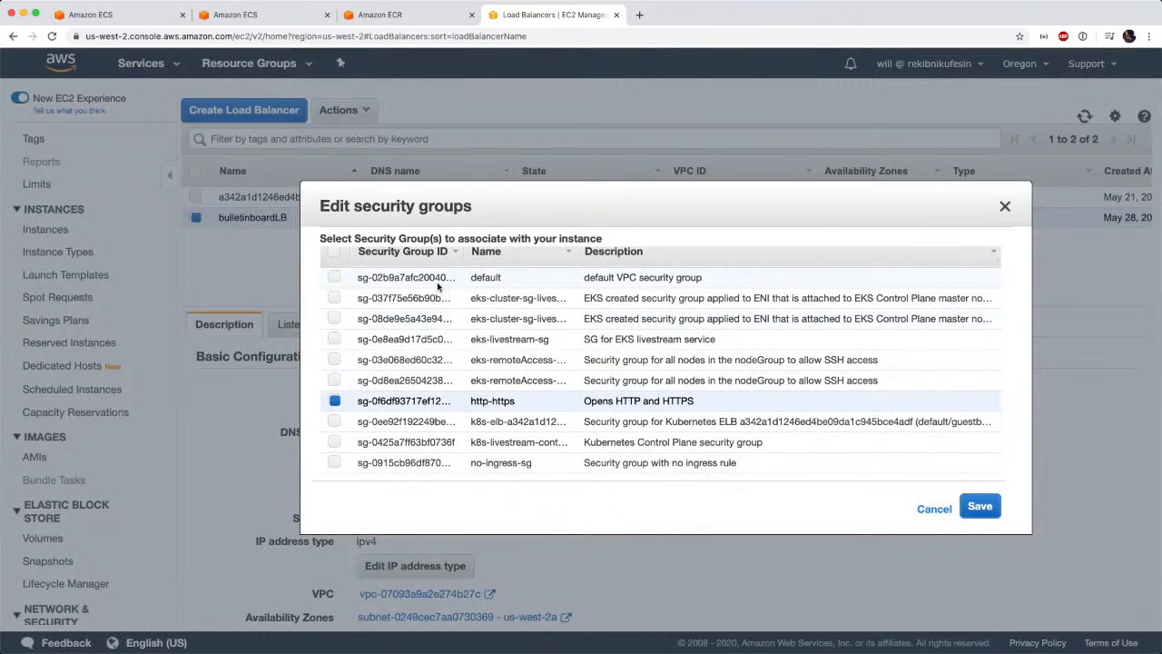
pyautogui.scroll(1, 474, 357)
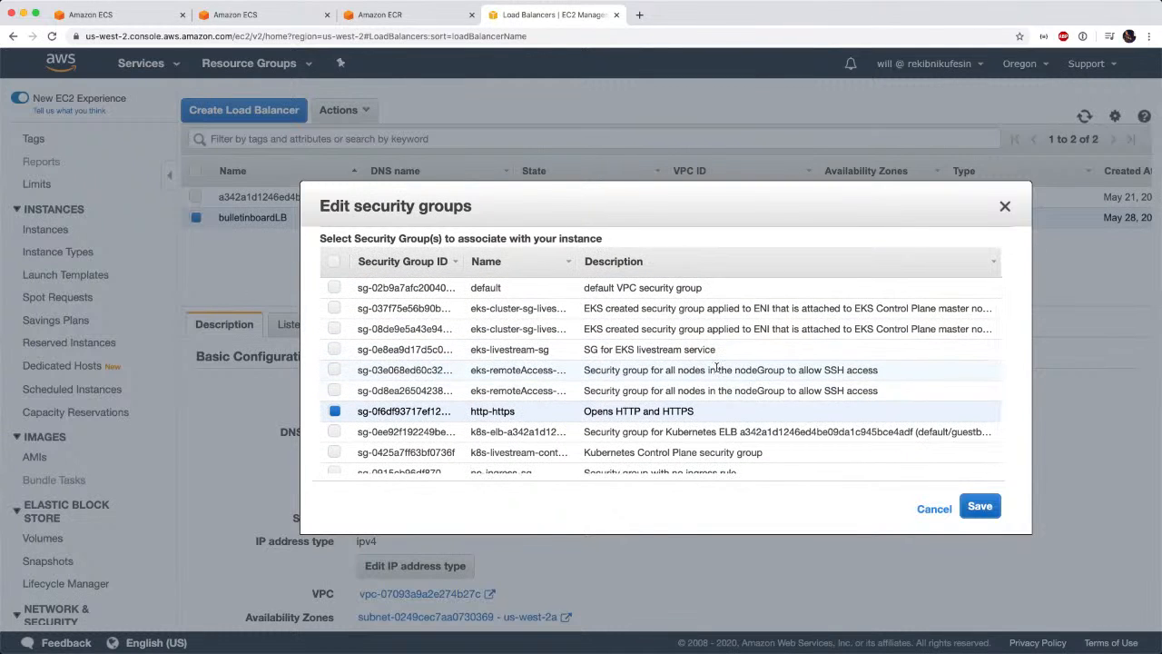
pyautogui.click(923, 508)
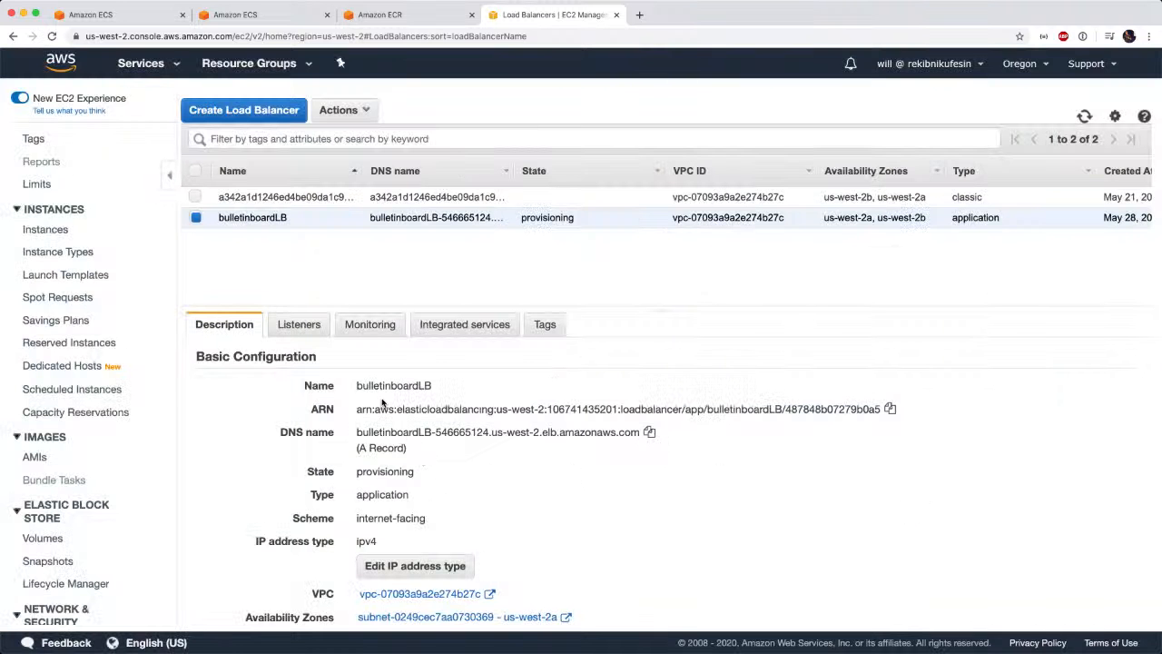
# Look through the account's EC2 security groups and inspect the group named internal and the VPC it belongs to.
pyautogui.scroll(-5, 82, 507)
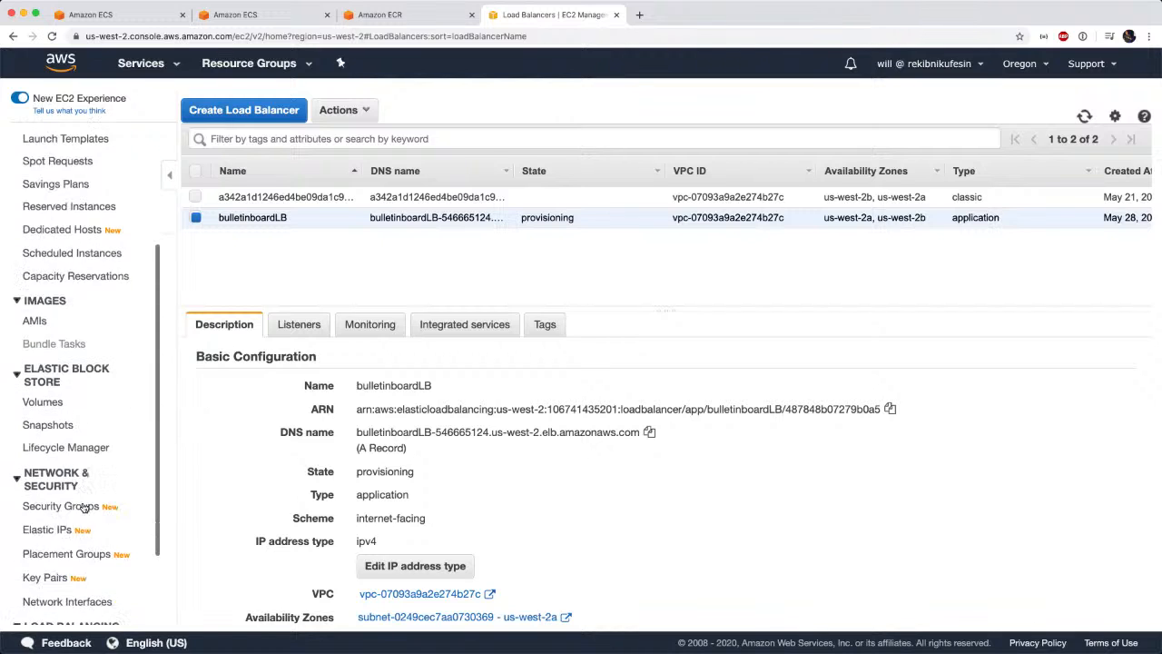
pyautogui.click(68, 431)
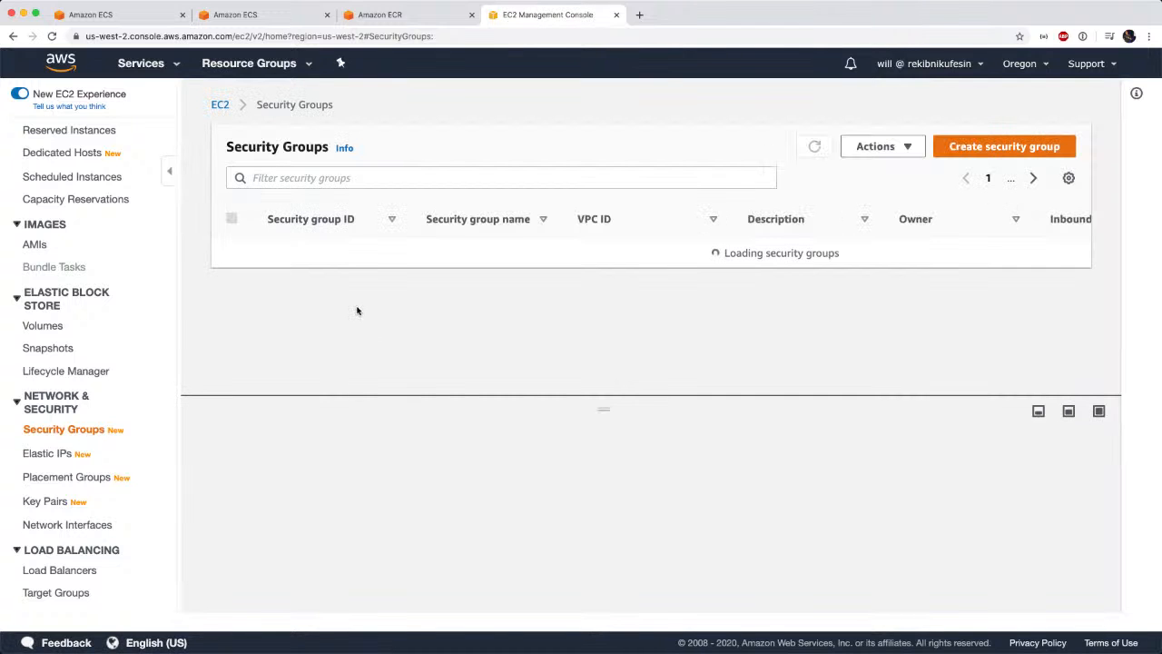
pyautogui.scroll(-10, 502, 329)
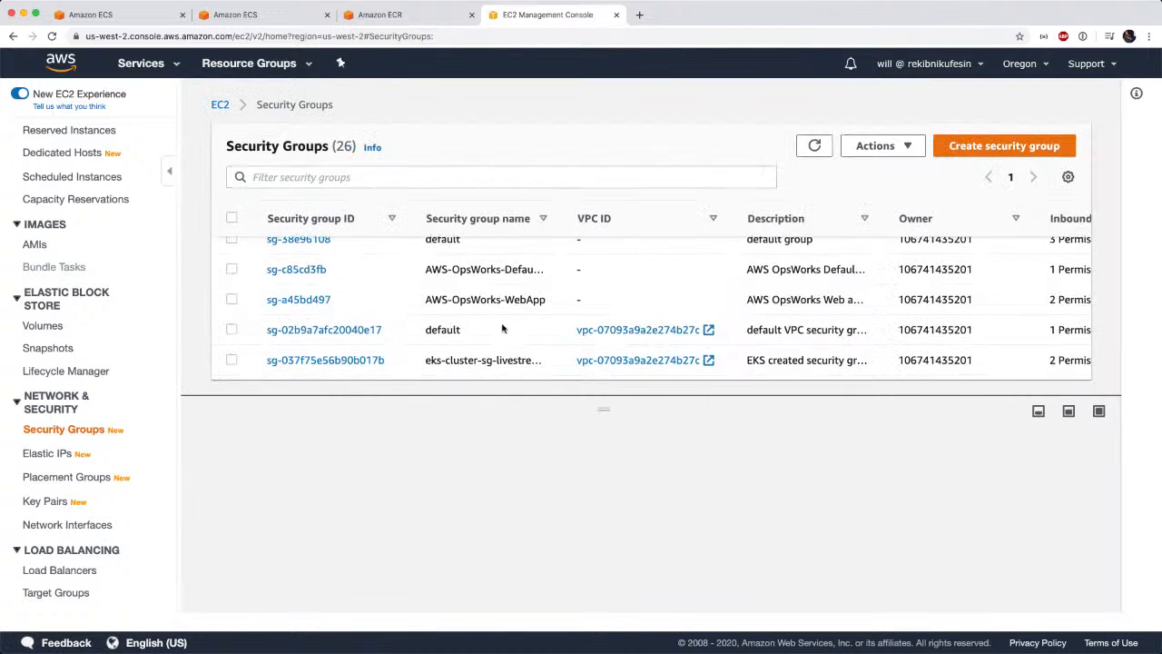
pyautogui.scroll(-10, 502, 329)
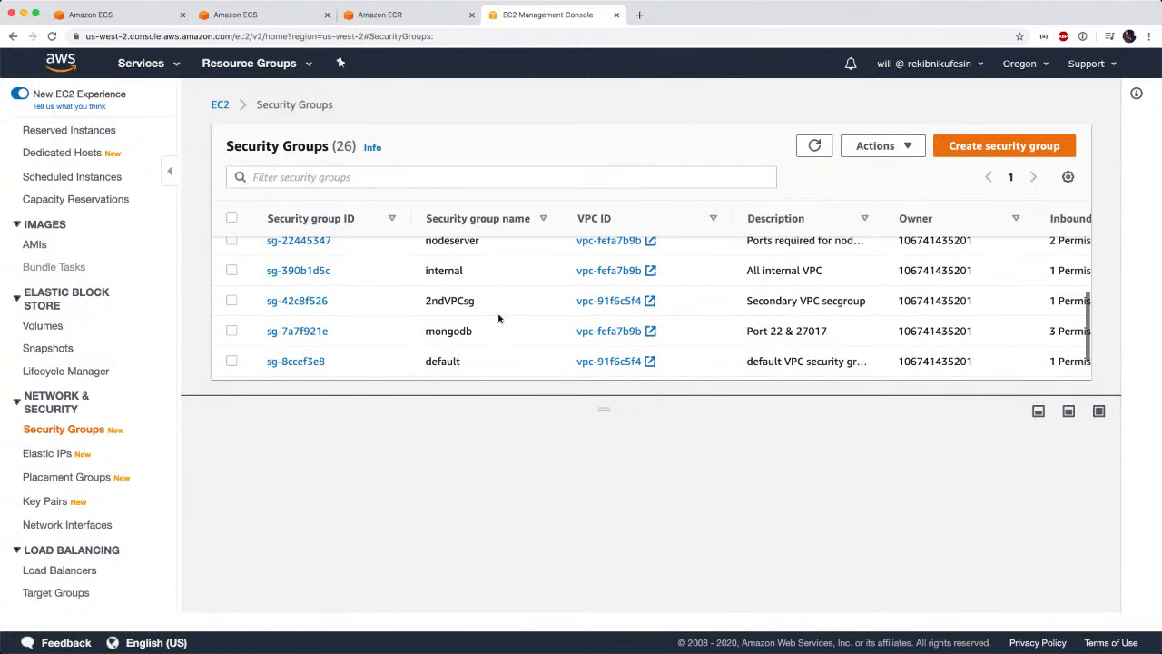
pyautogui.click(507, 277)
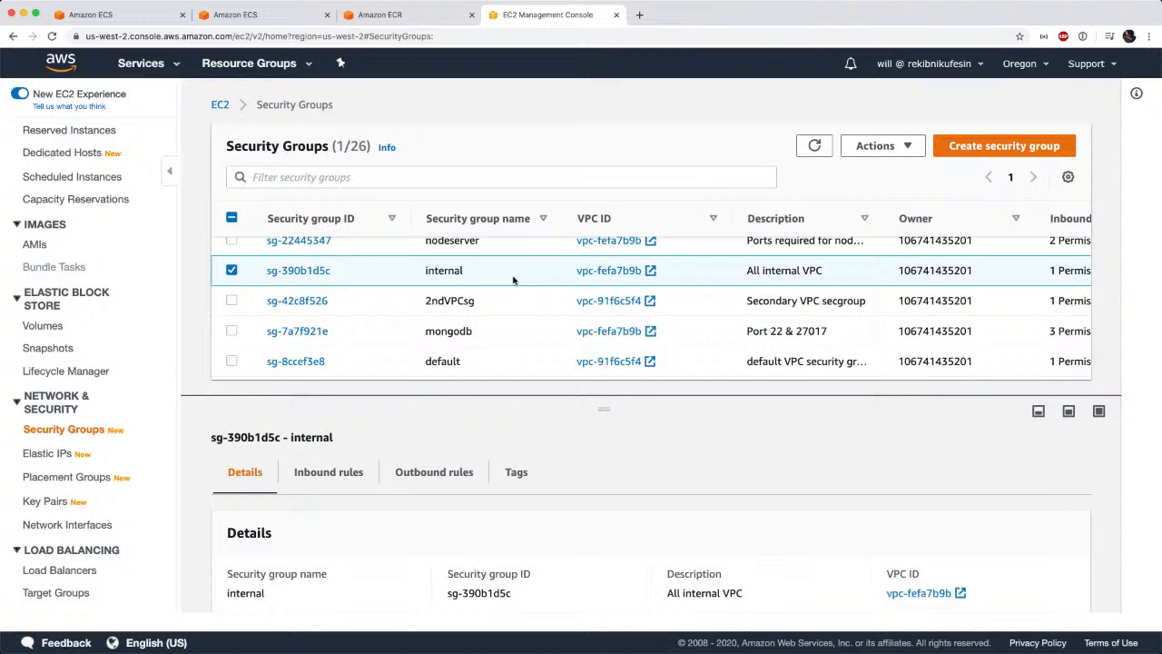
pyautogui.scroll(-5, 565, 561)
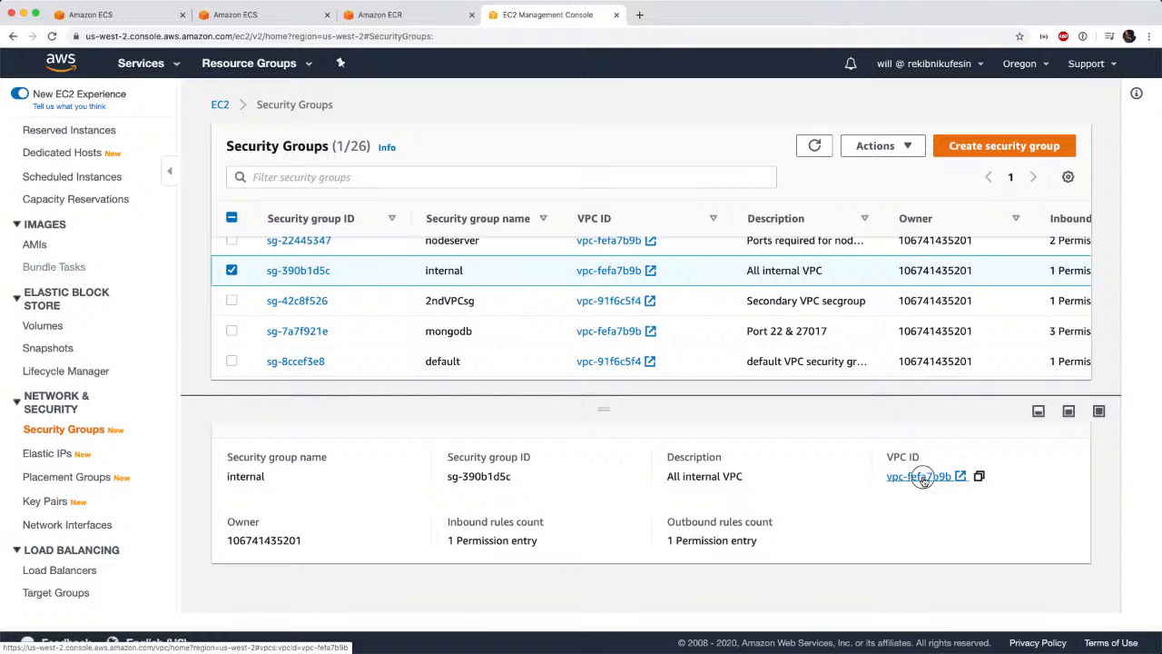
pyautogui.click(919, 477)
pyautogui.click(704, 18)
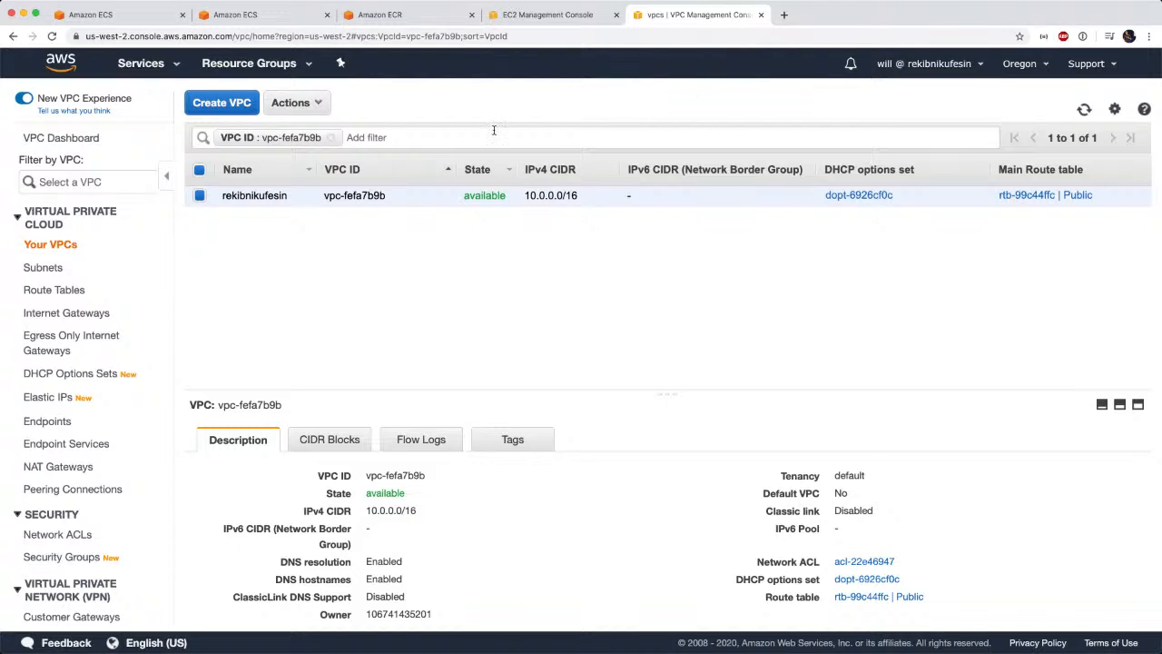
pyautogui.click(565, 22)
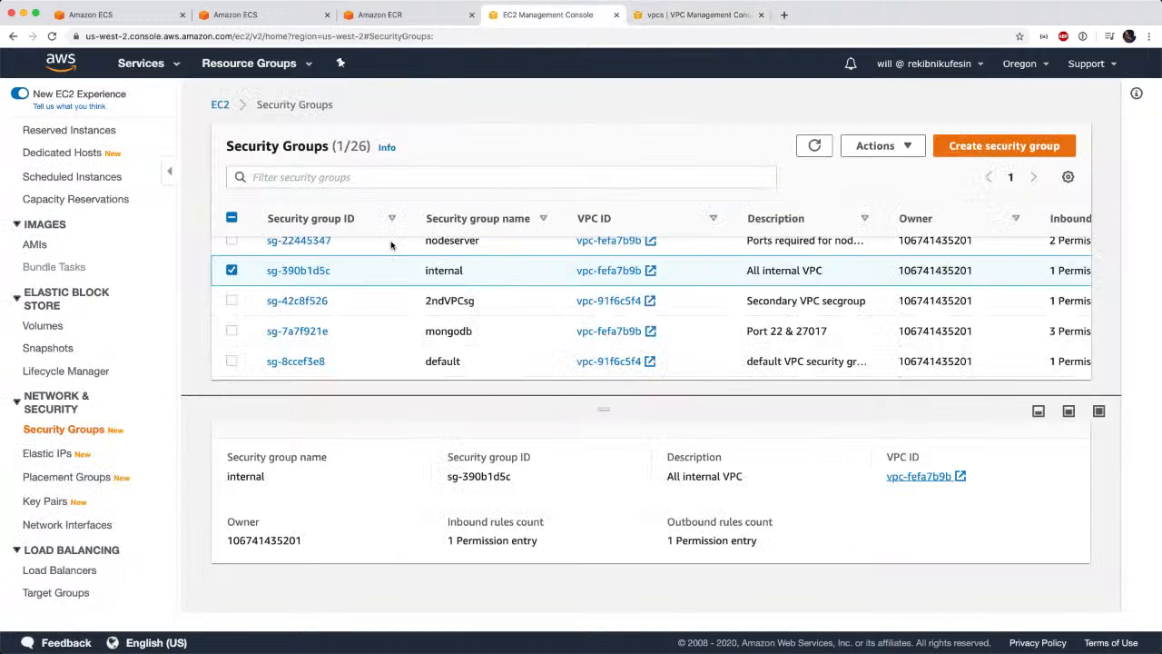
# Start a new security group named imVPCinternal with the description "Internal access for IM VPC" in the im VPC (10.192.0.0/16).
pyautogui.click(990, 153)
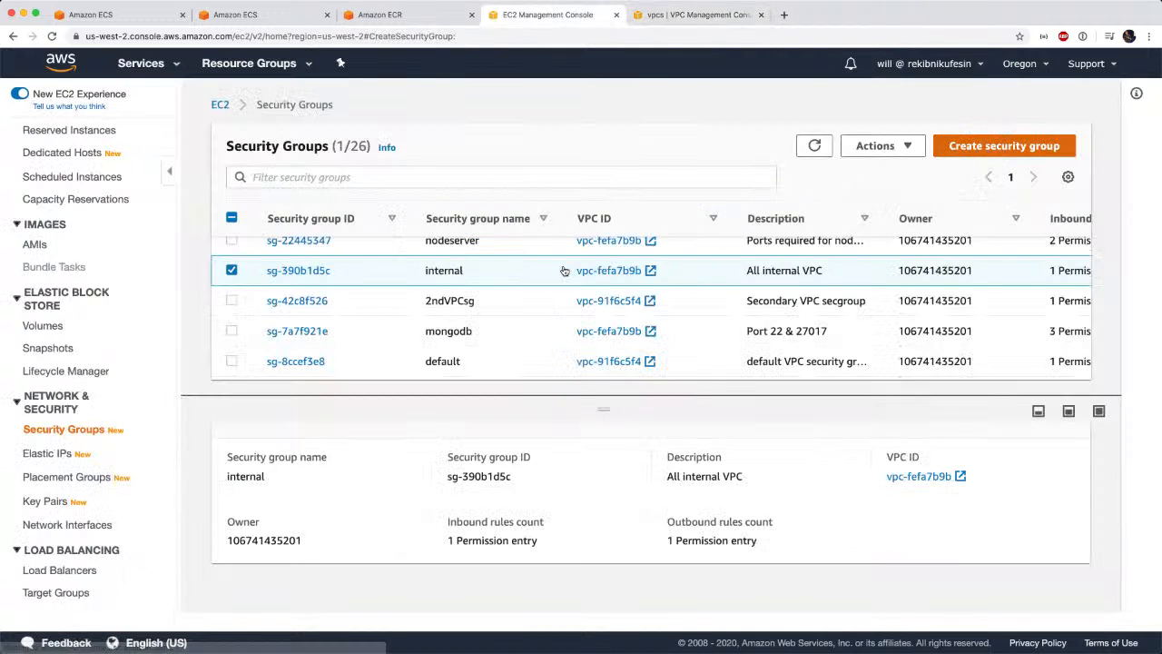
pyautogui.click(377, 287)
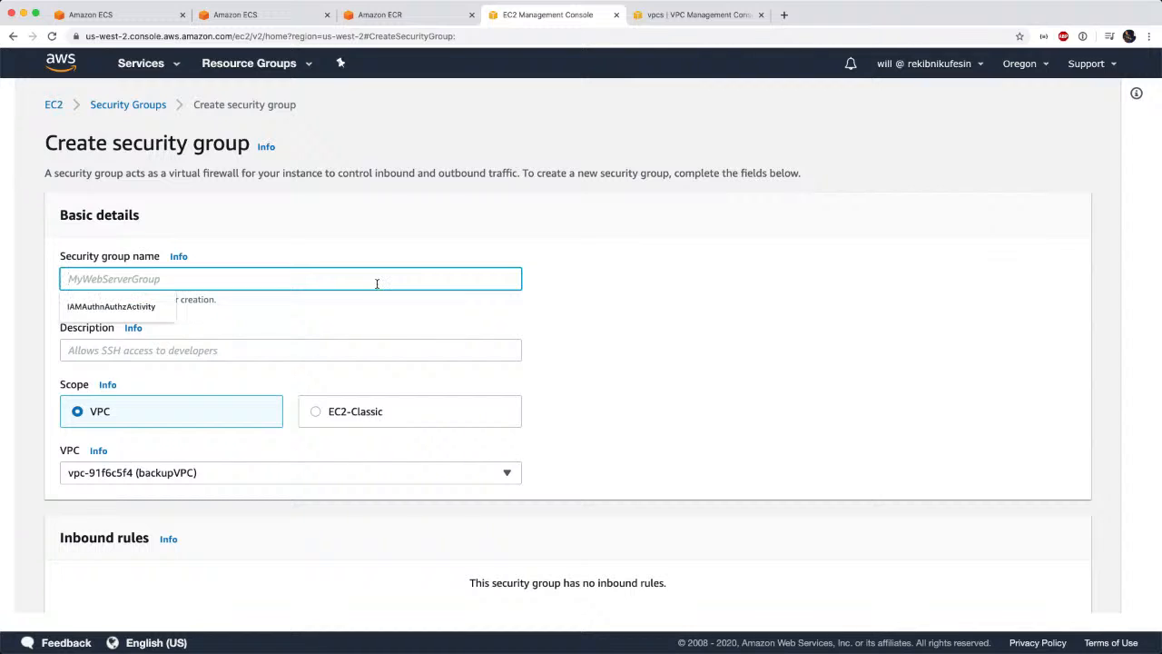
pyautogui.write('imVPCinter')
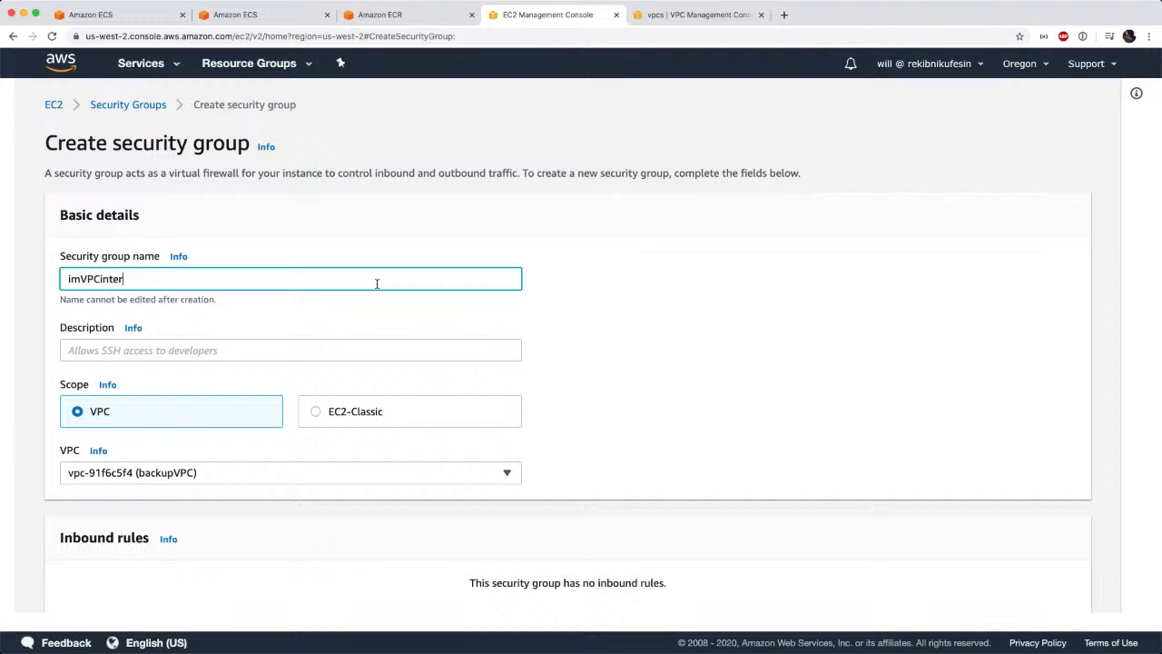
pyautogui.press('Tab')
pyautogui.press('Tab')
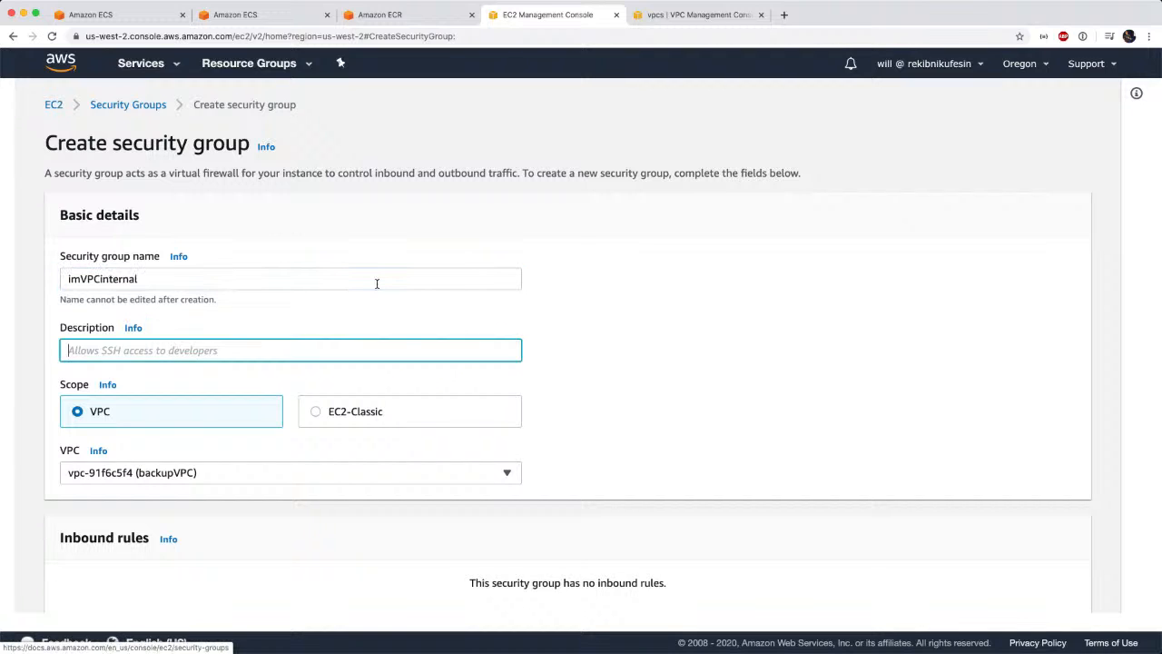
pyautogui.write('Internal access for IM VPC')
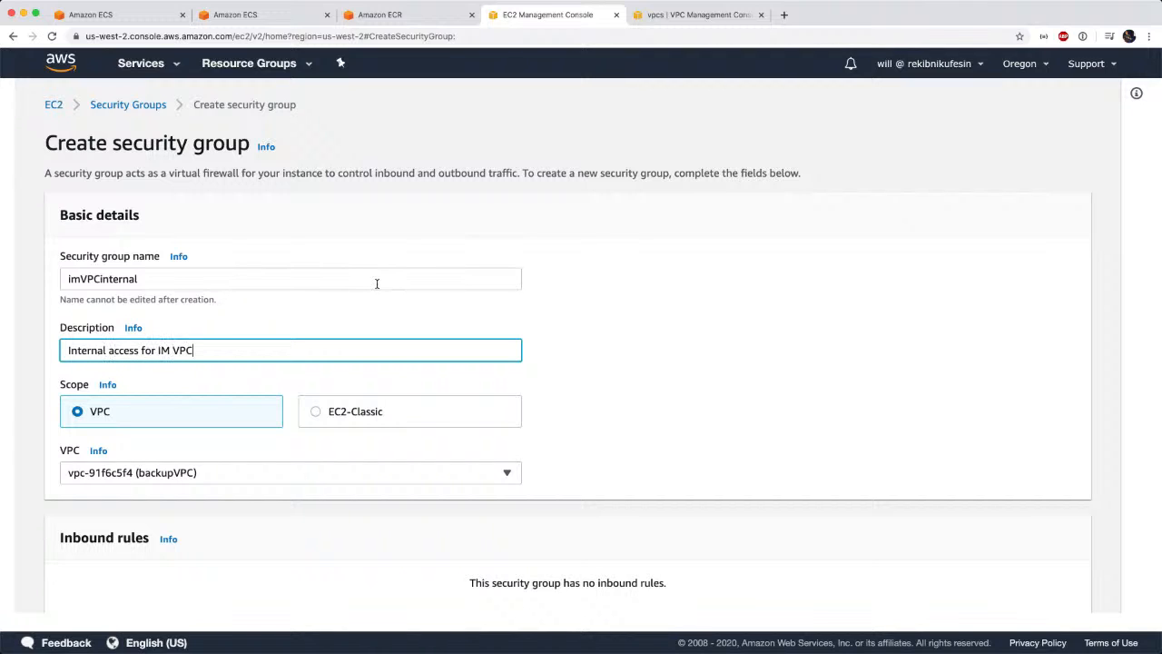
pyautogui.click(320, 473)
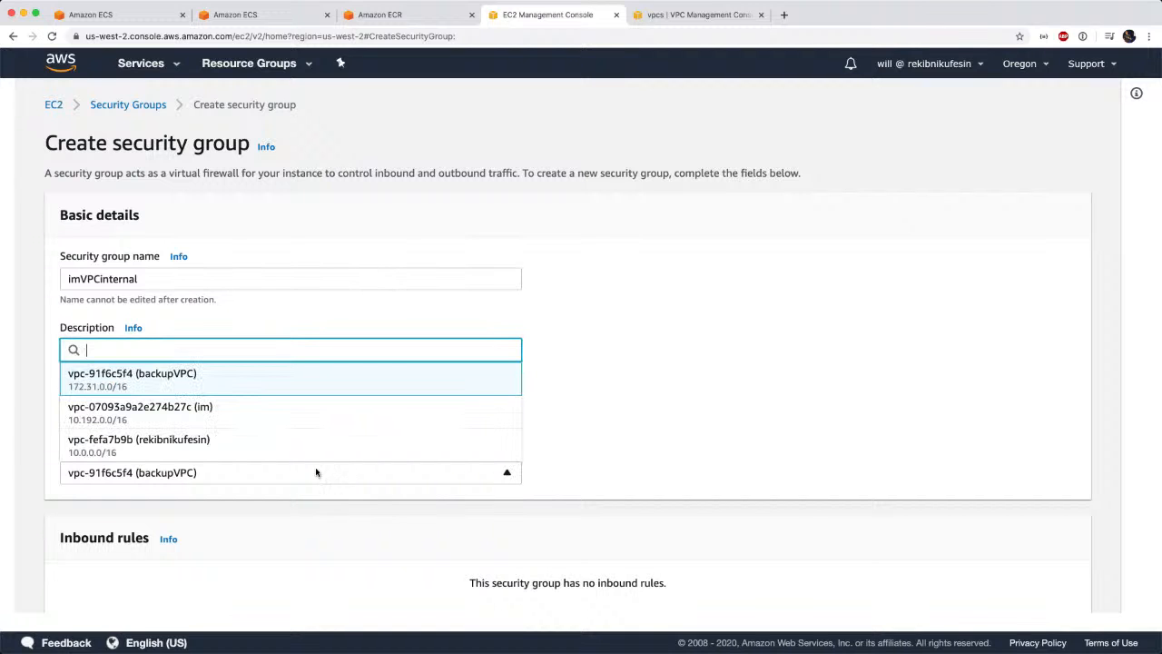
pyautogui.click(323, 415)
pyautogui.scroll(-5, 672, 492)
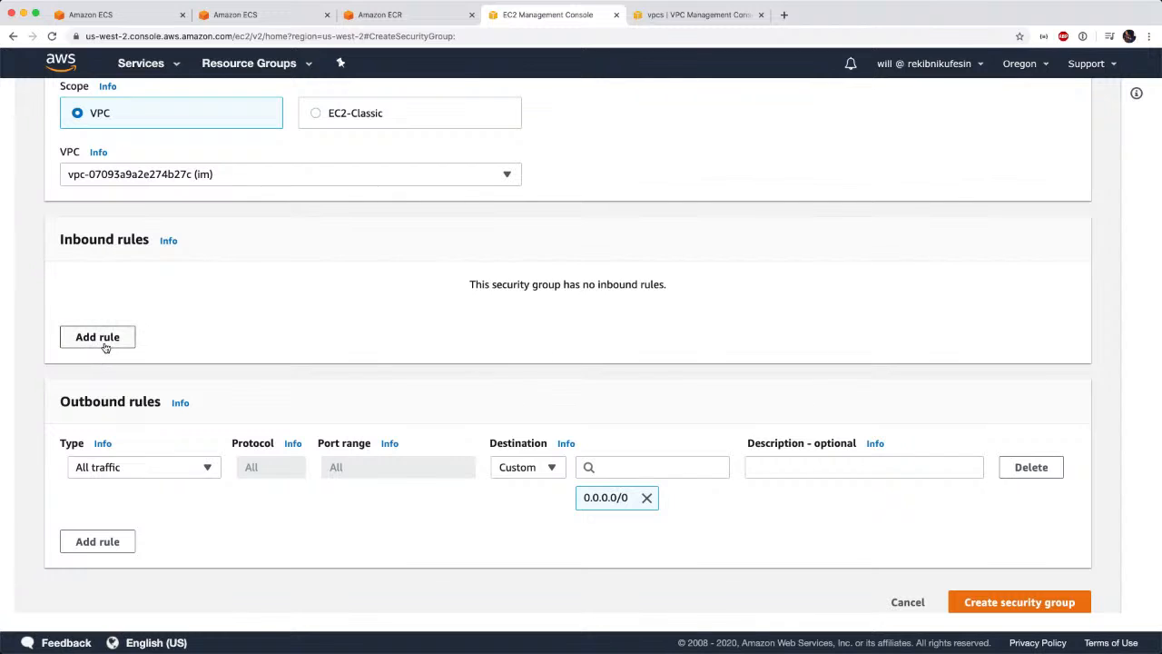
# Add an inbound rule allowing all traffic from the custom source 10.192.0.0/16, and create the imVPCinternal security group.
pyautogui.click(104, 344)
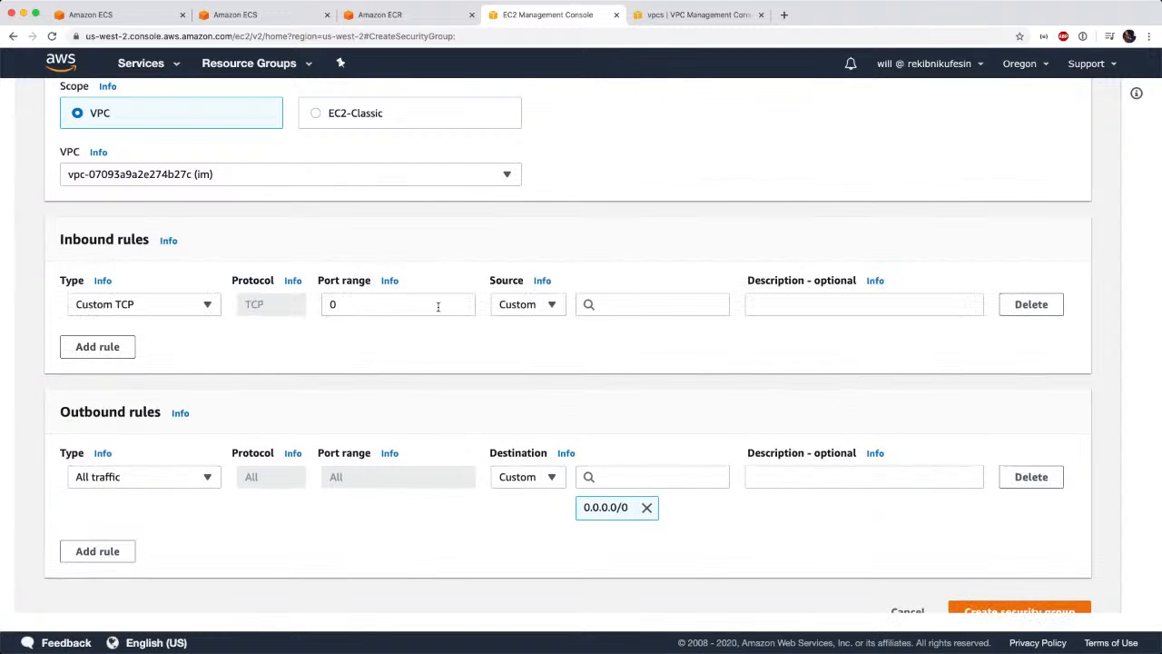
pyautogui.click(204, 304)
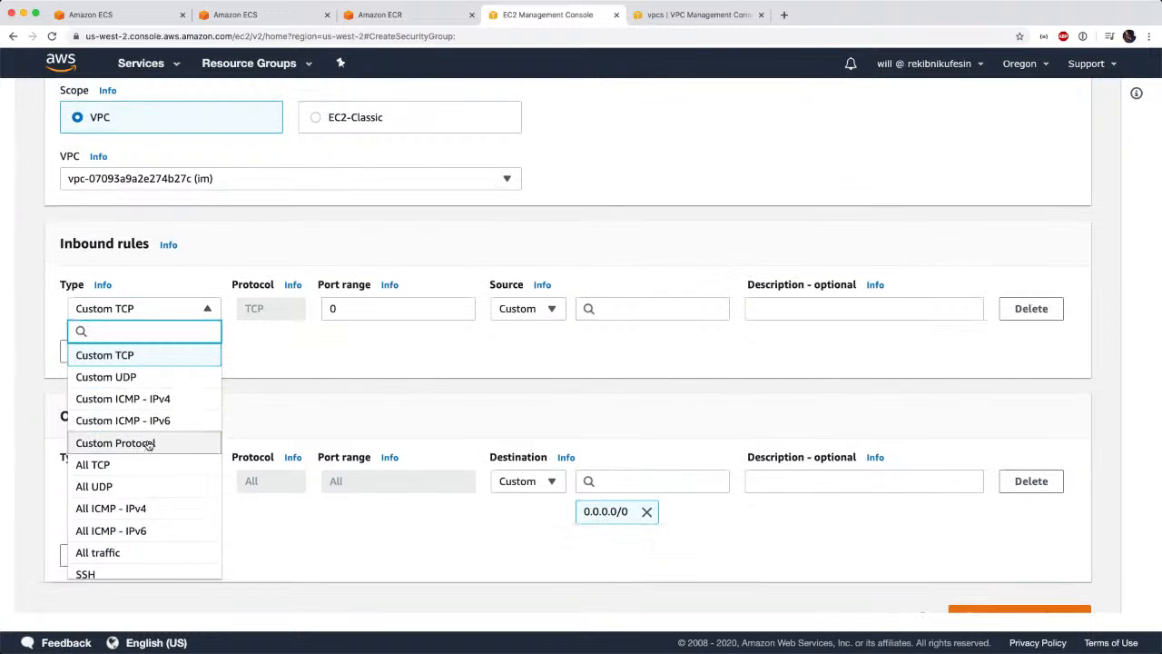
pyautogui.scroll(2, 148, 444)
pyautogui.scroll(-3, 145, 445)
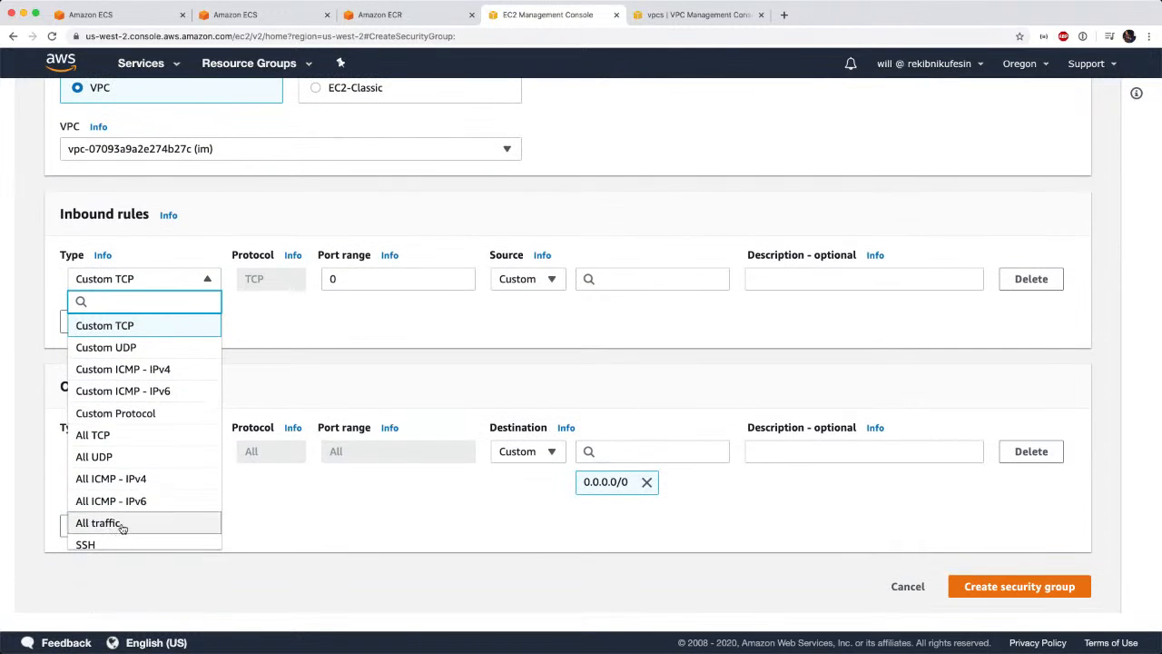
pyautogui.click(122, 524)
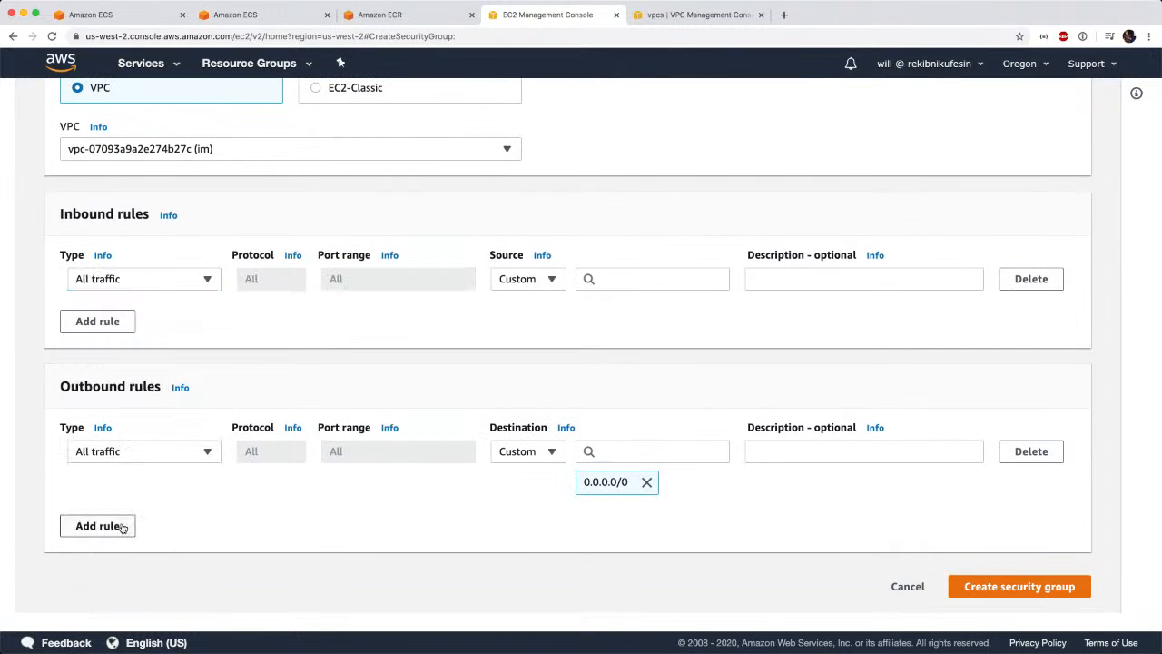
pyautogui.click(658, 280)
pyautogui.write('1')
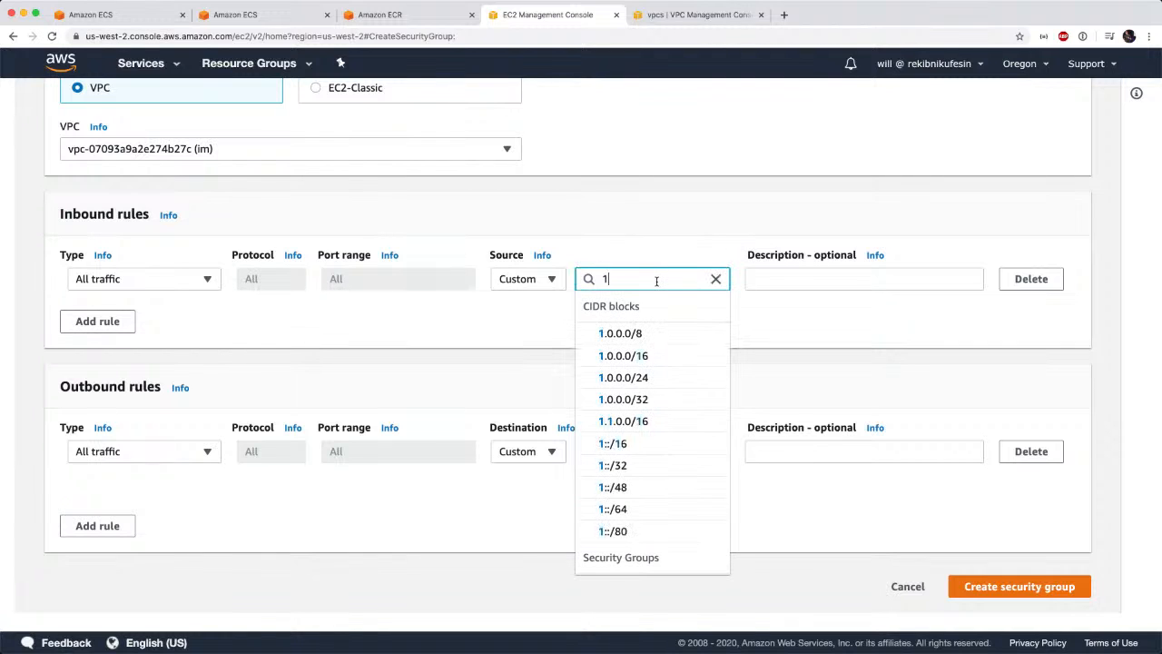
pyautogui.write('0.192.0.0')
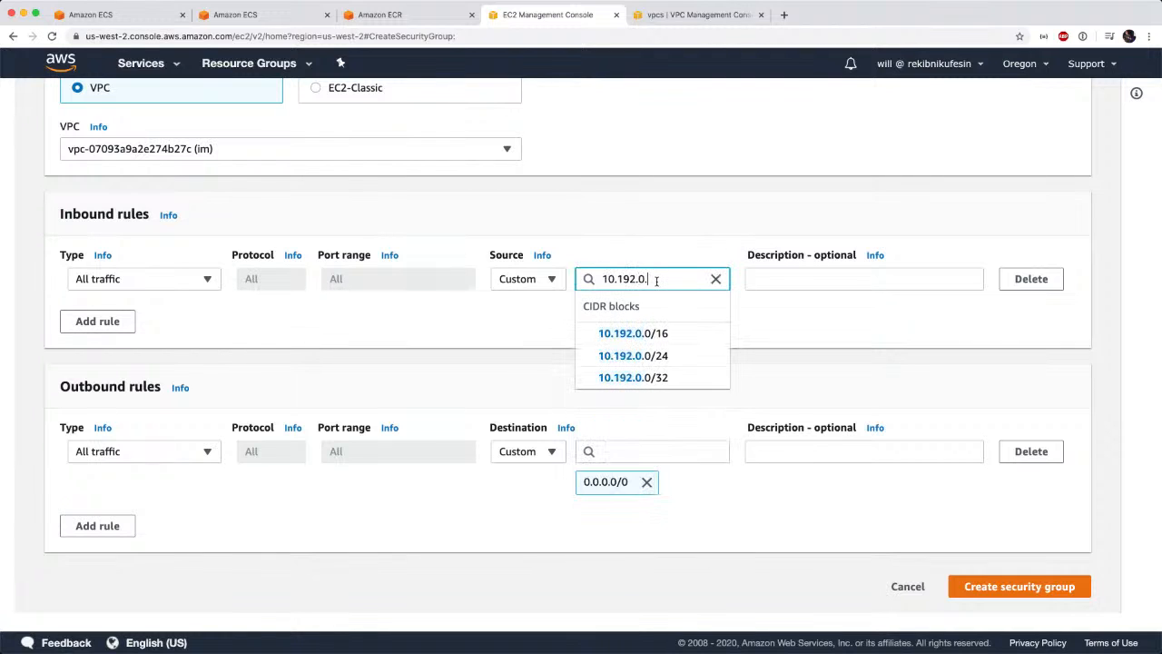
pyautogui.click(654, 334)
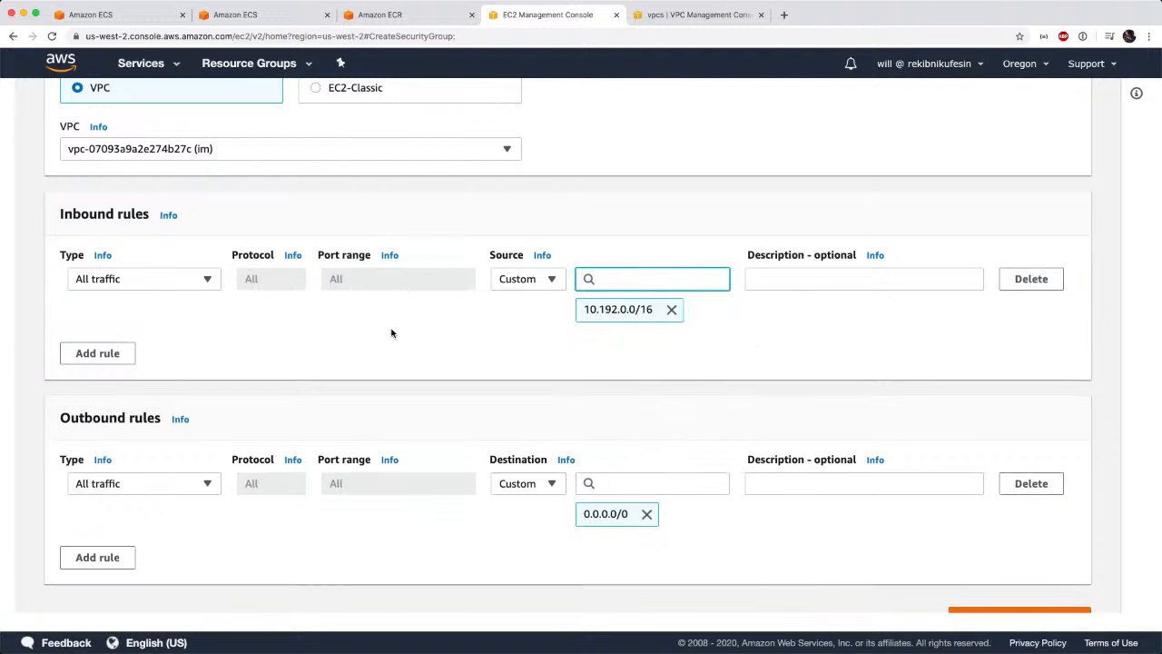
pyautogui.scroll(-1, 790, 488)
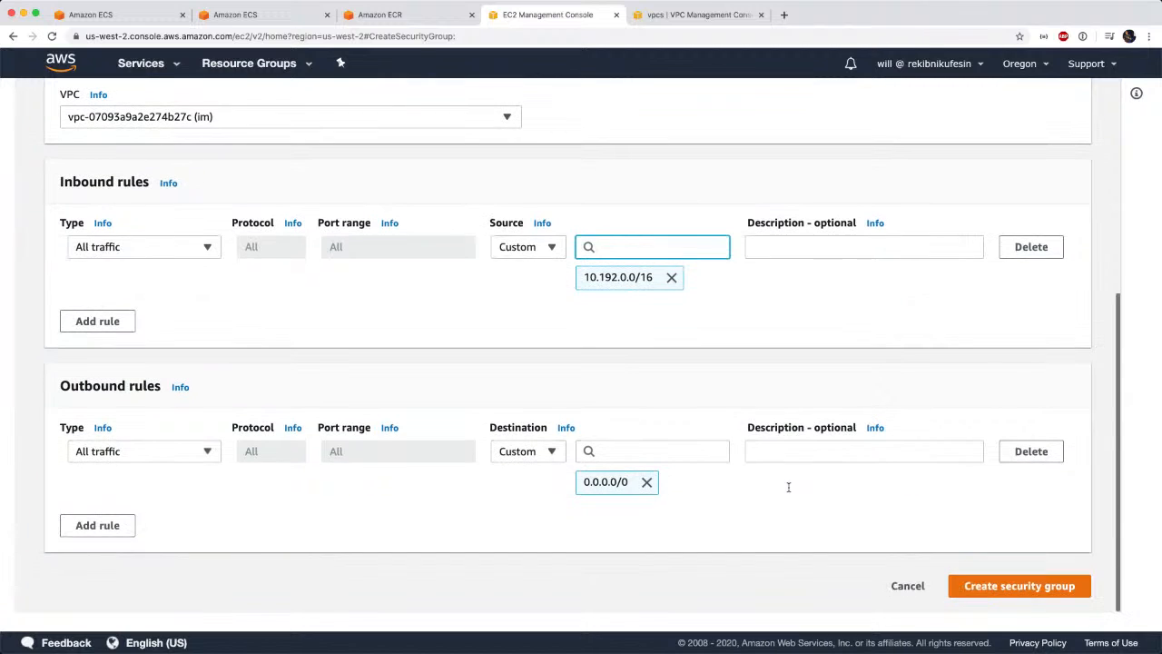
pyautogui.click(981, 589)
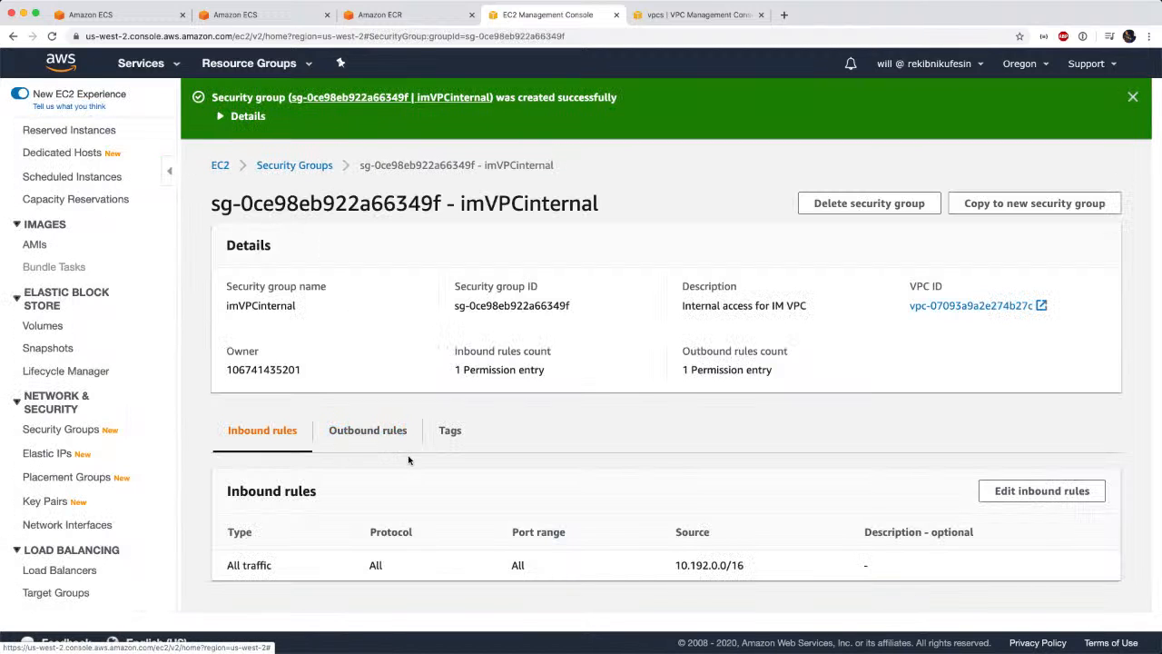
# Return to the ECS service creation form, refresh the load balancer list, and choose bulletinboardLB as the load balancer.
pyautogui.click(146, 13)
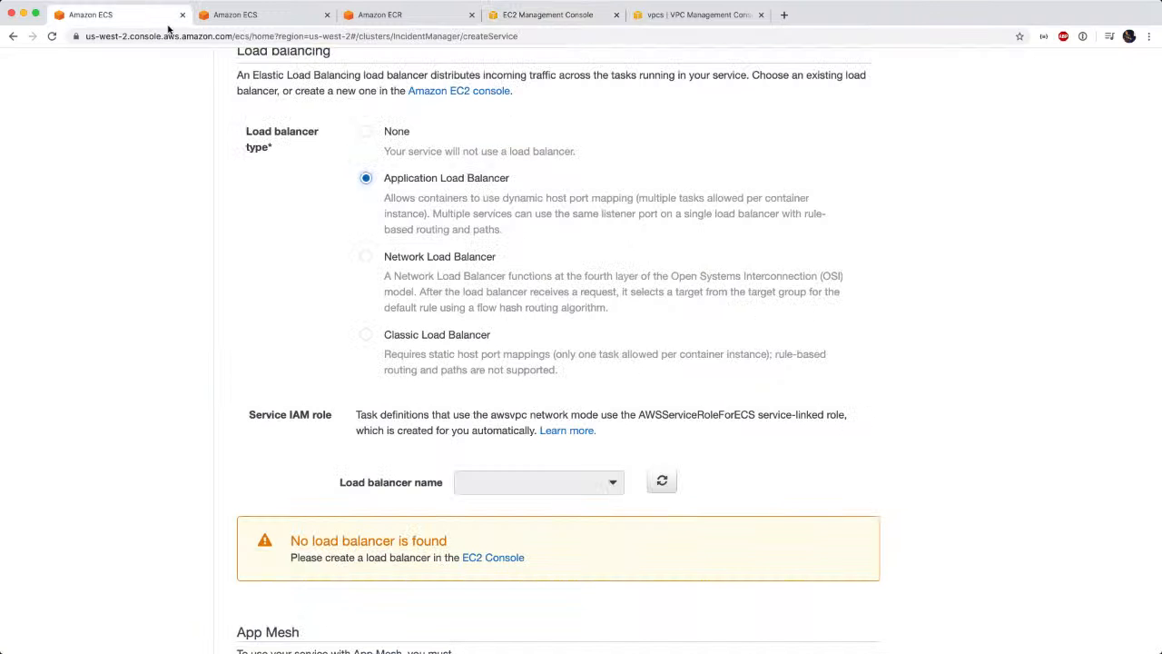
pyautogui.click(662, 480)
pyautogui.click(611, 483)
pyautogui.click(611, 483)
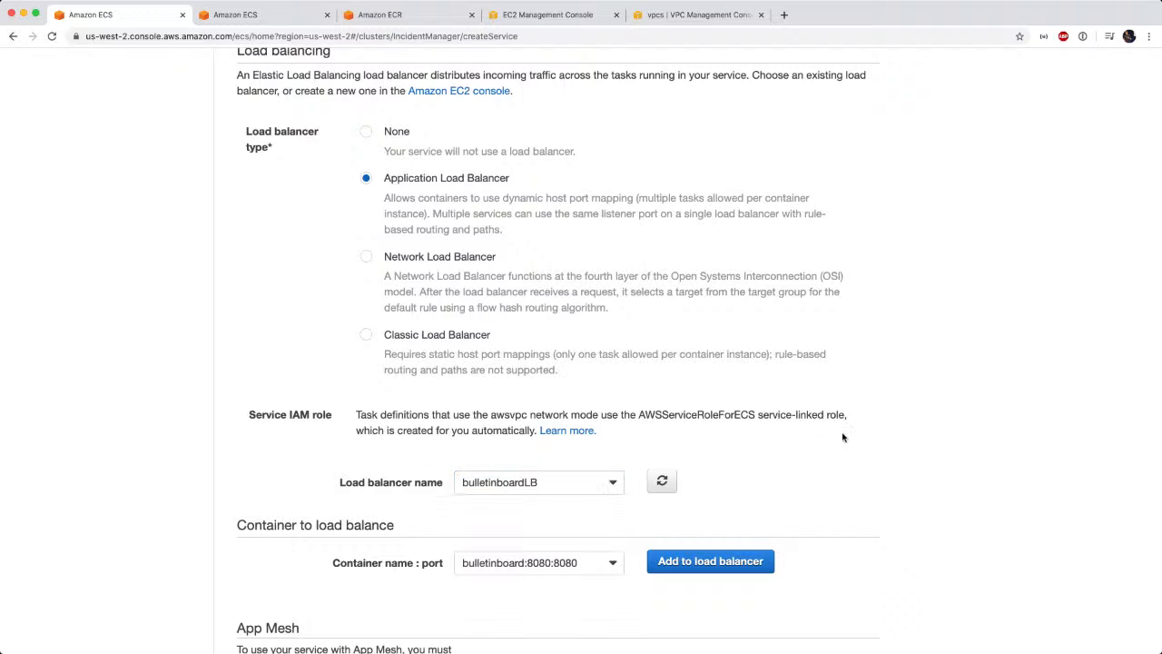
# Choose the container bulletinboard:8080:8080 and add it to the load balancer.
pyautogui.scroll(-5, 843, 437)
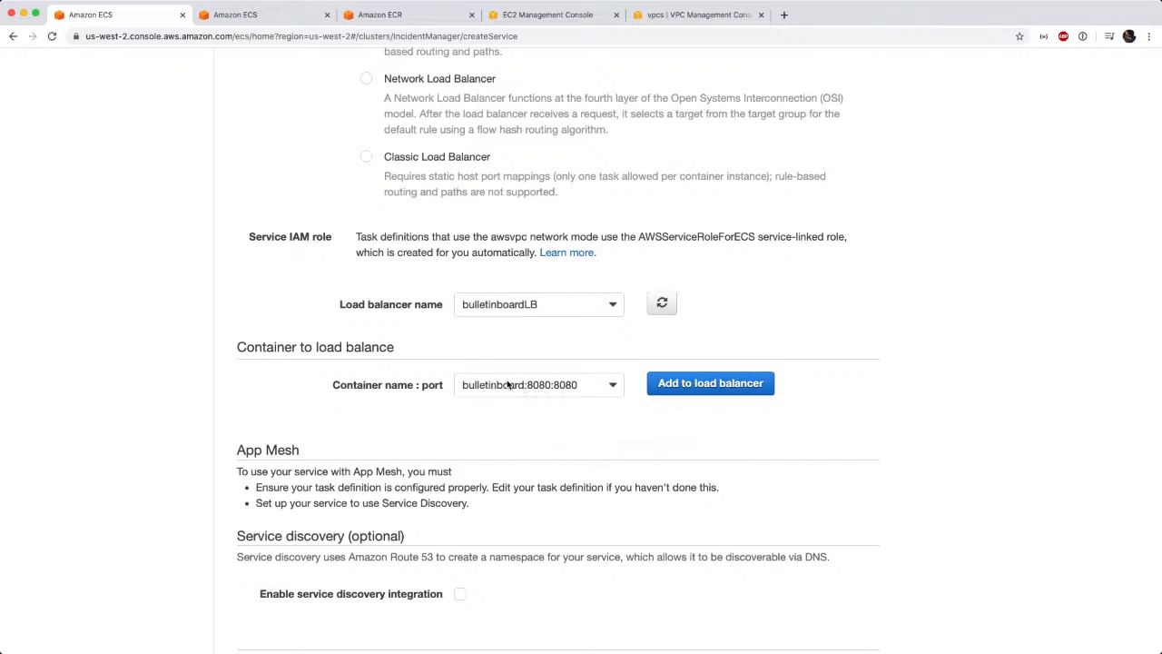
pyautogui.click(614, 390)
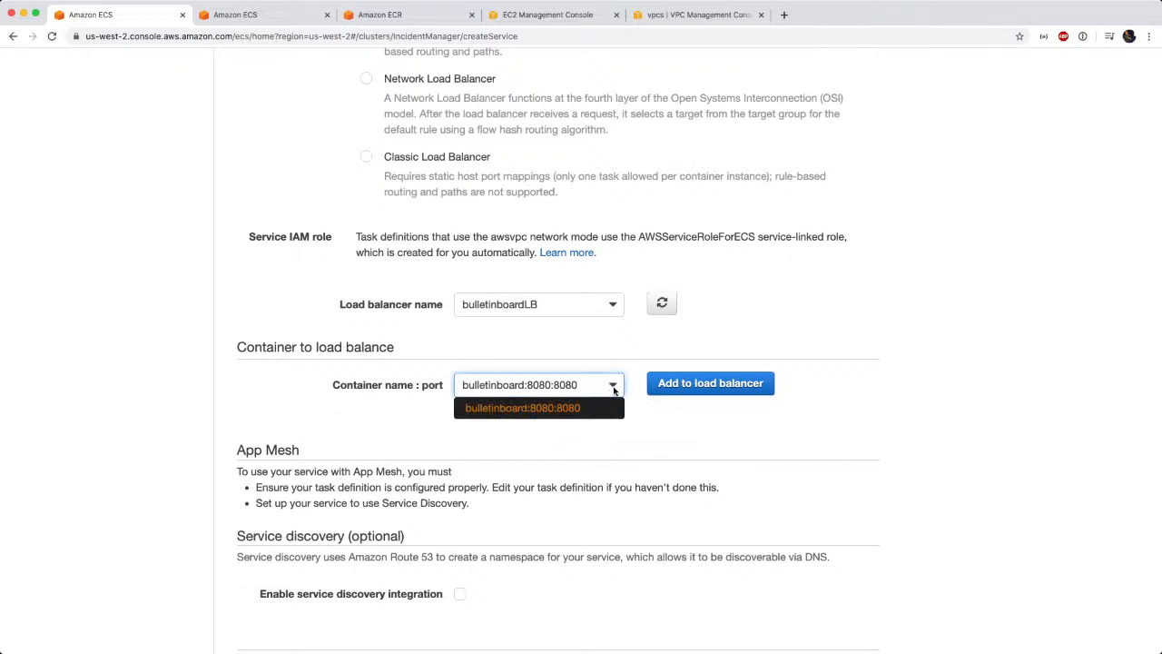
pyautogui.click(579, 407)
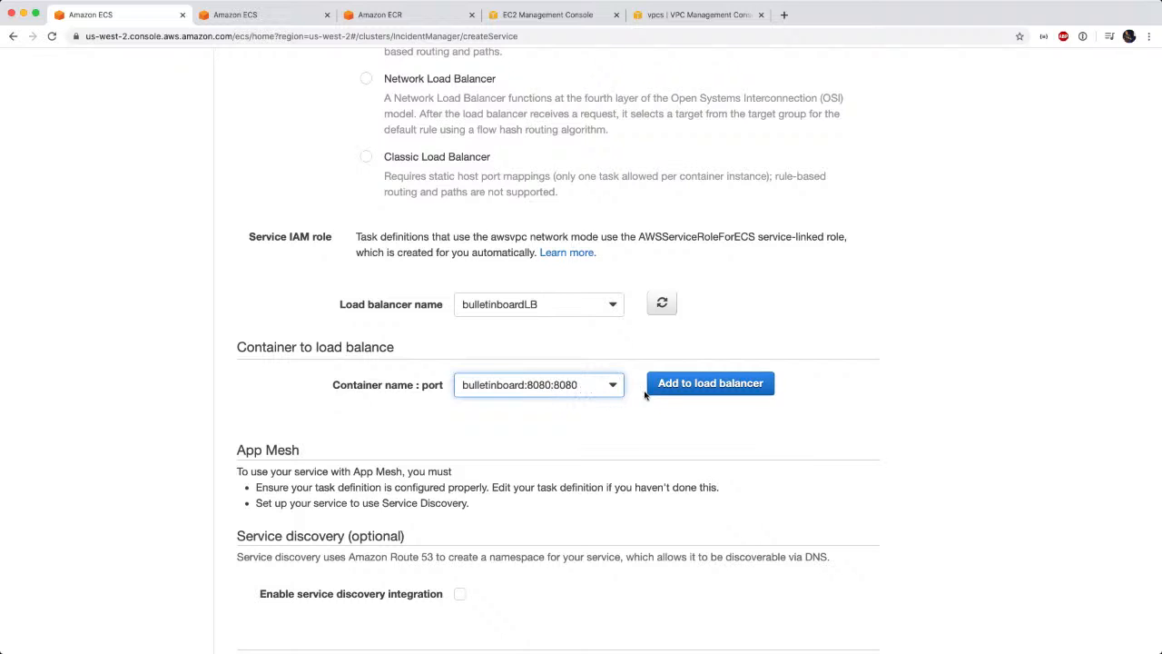
pyautogui.click(694, 388)
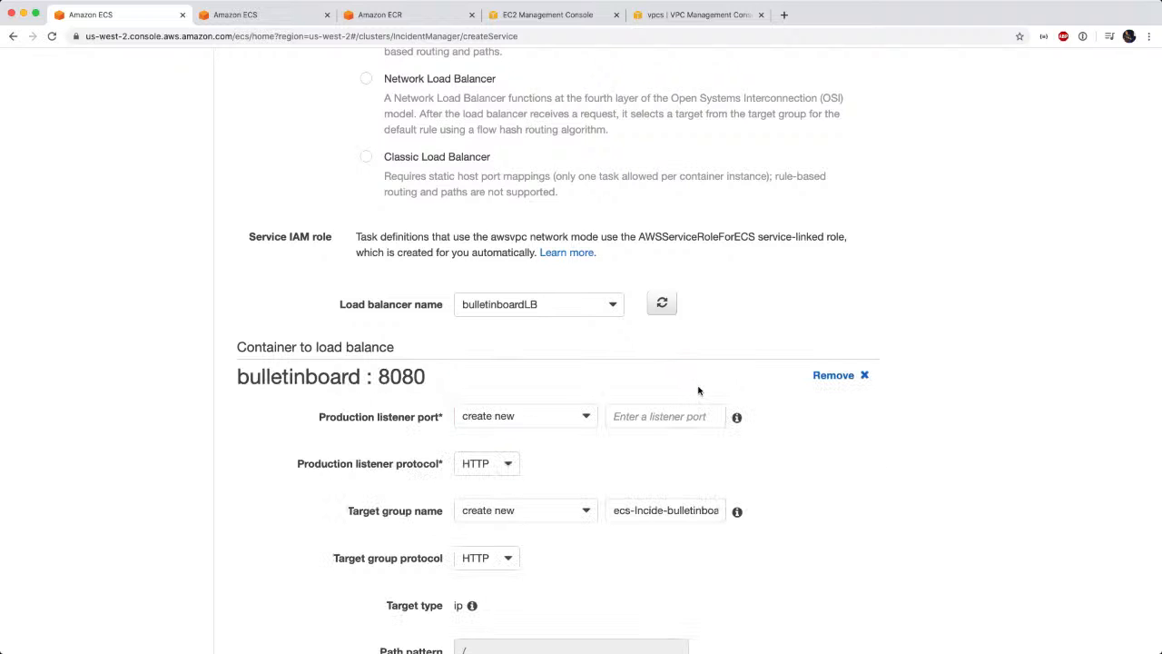
# Set the production listener port to the existing 80:HTTP, and keep the target group name option on create new.
pyautogui.scroll(-3, 795, 466)
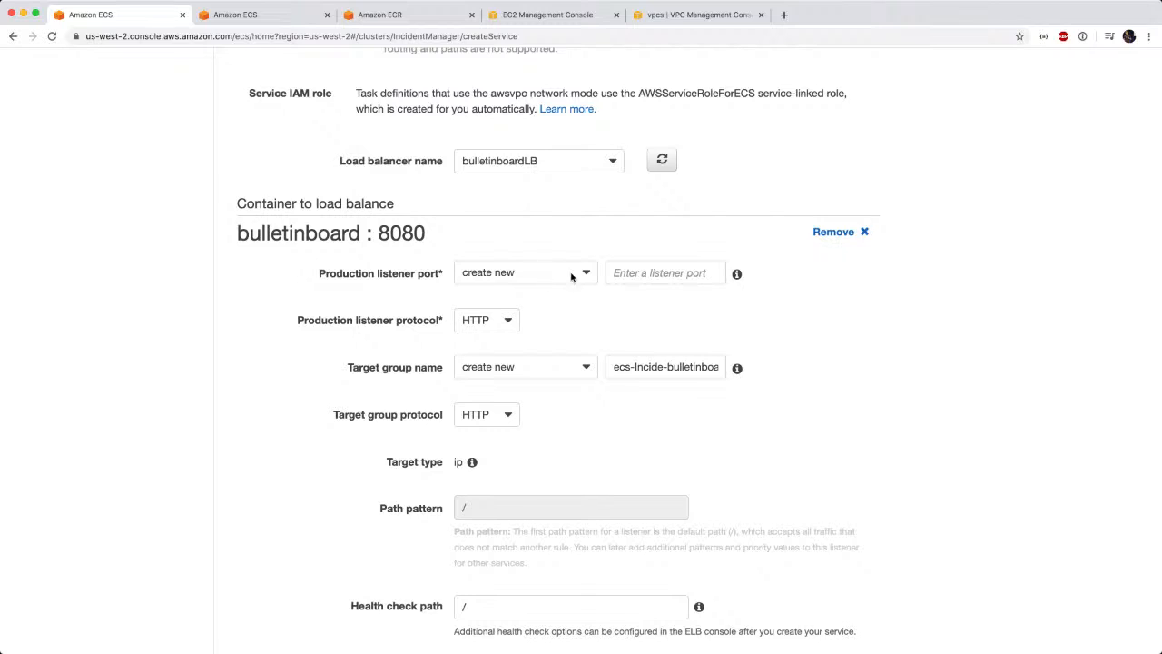
pyautogui.click(583, 276)
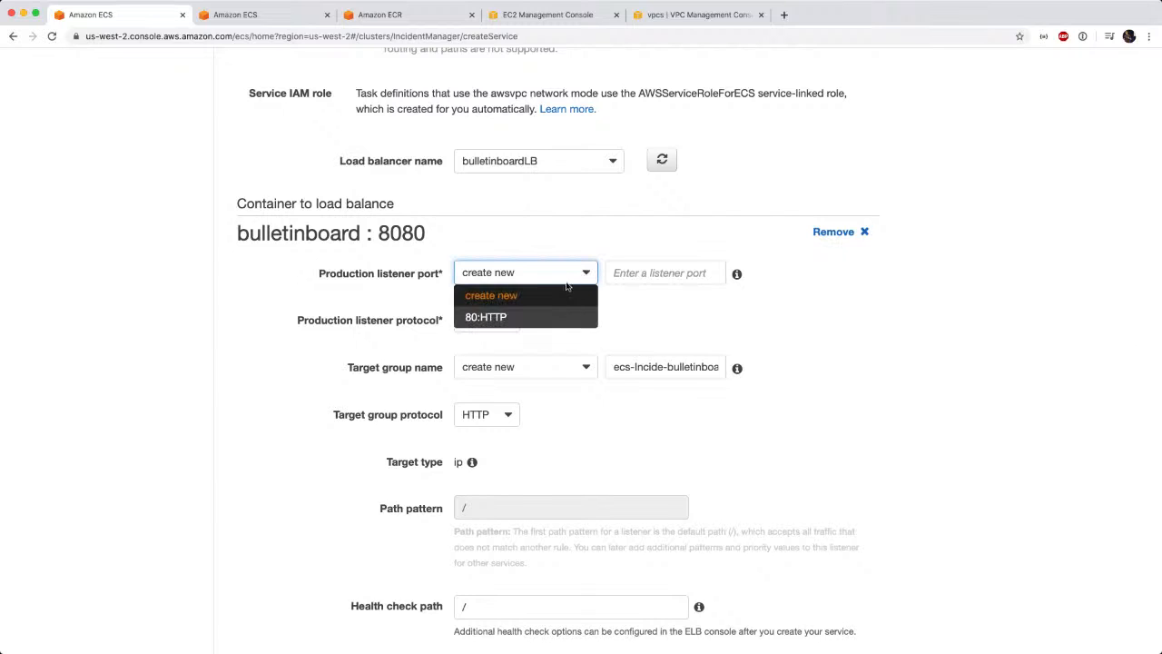
pyautogui.click(505, 319)
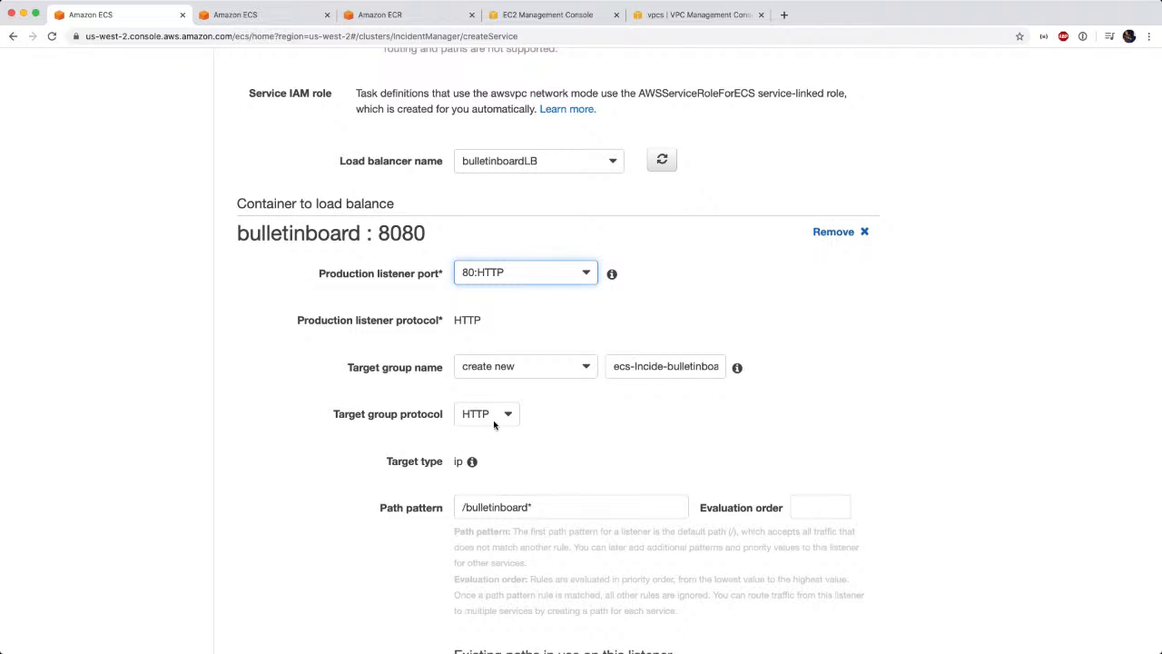
pyautogui.scroll(-2, 594, 433)
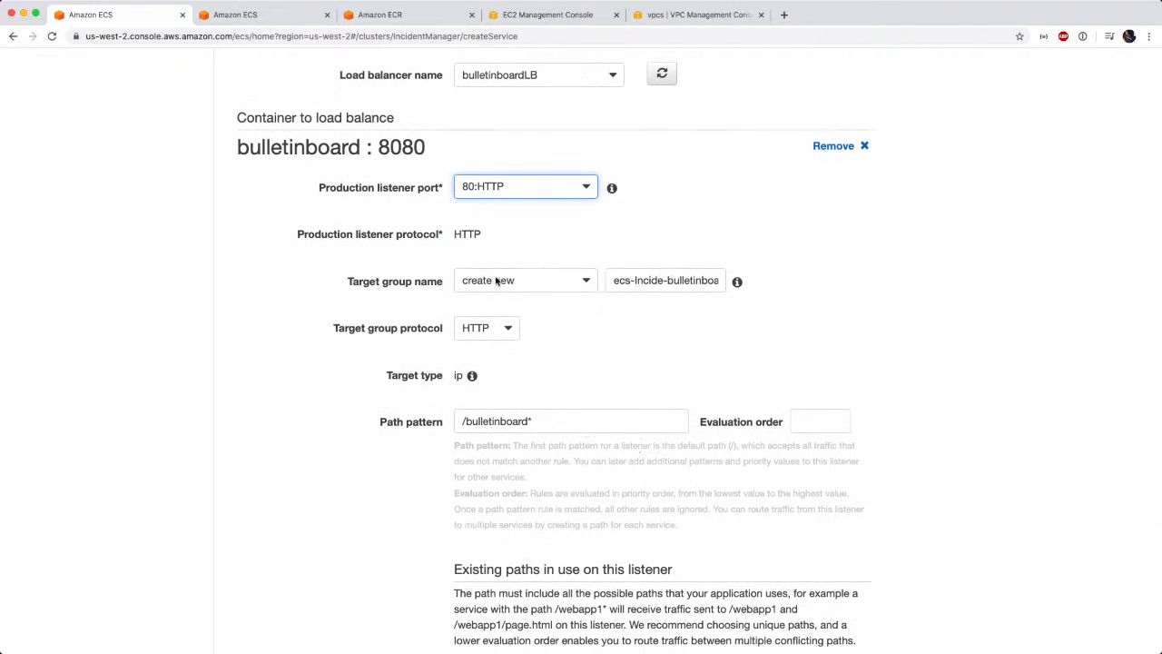
pyautogui.click(588, 283)
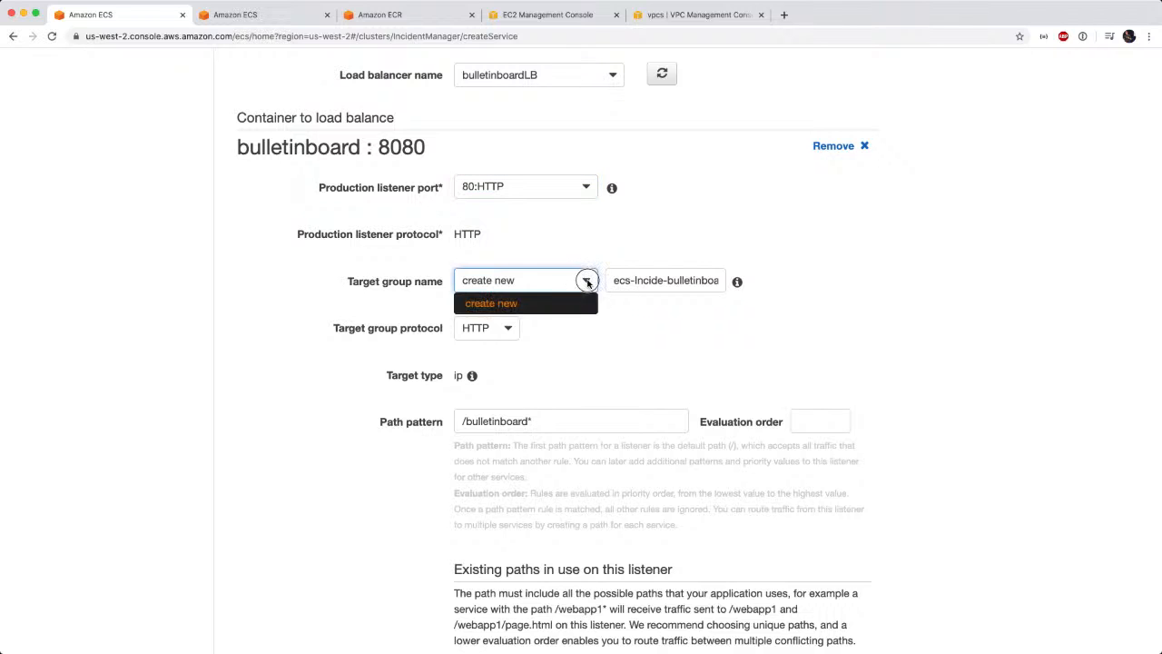
pyautogui.click(587, 281)
# Shorten the path pattern for the bulletinboard container to /.
pyautogui.scroll(-2, 543, 359)
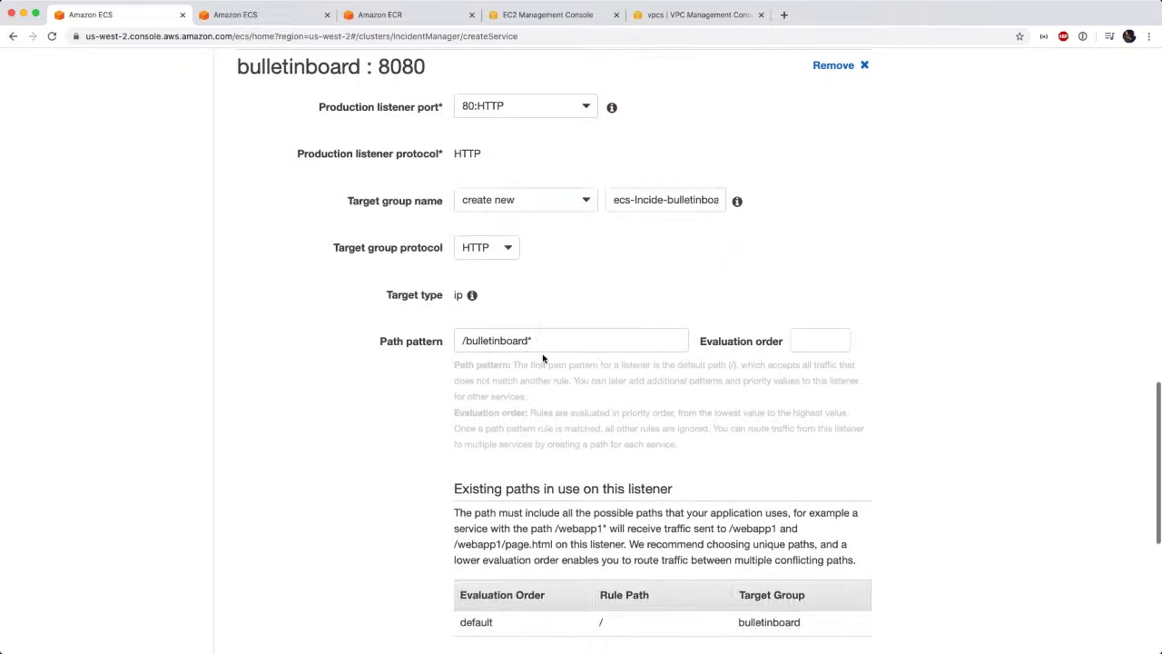
pyautogui.moveTo(464, 339); pyautogui.dragTo(566, 351)
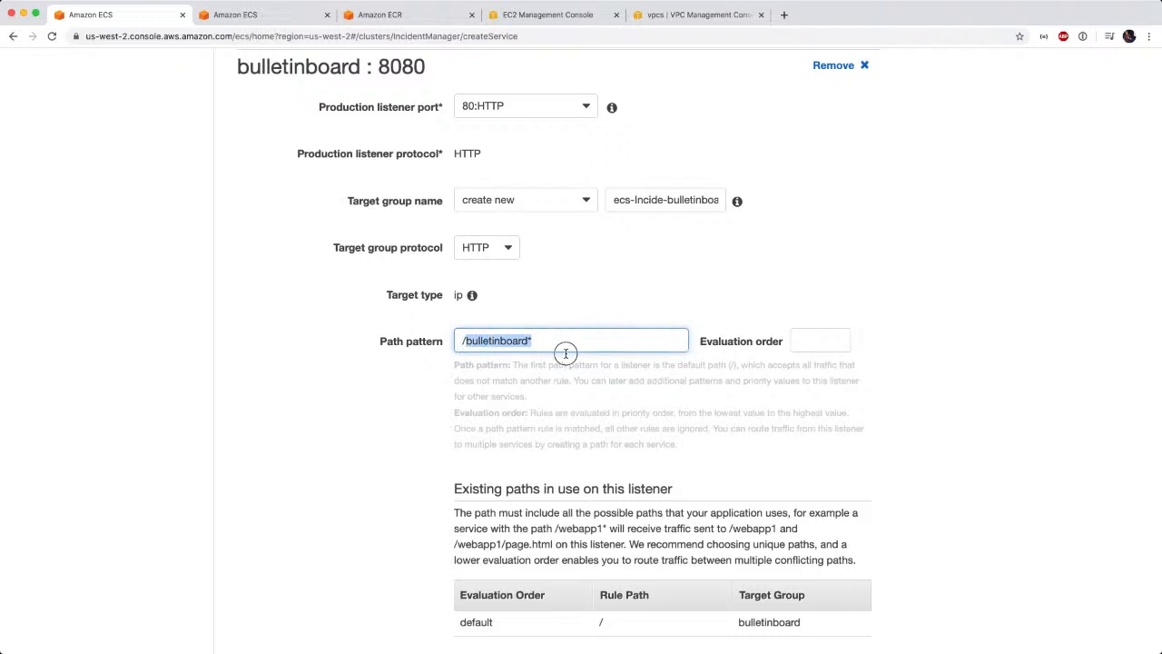
pyautogui.press('BackSpace')
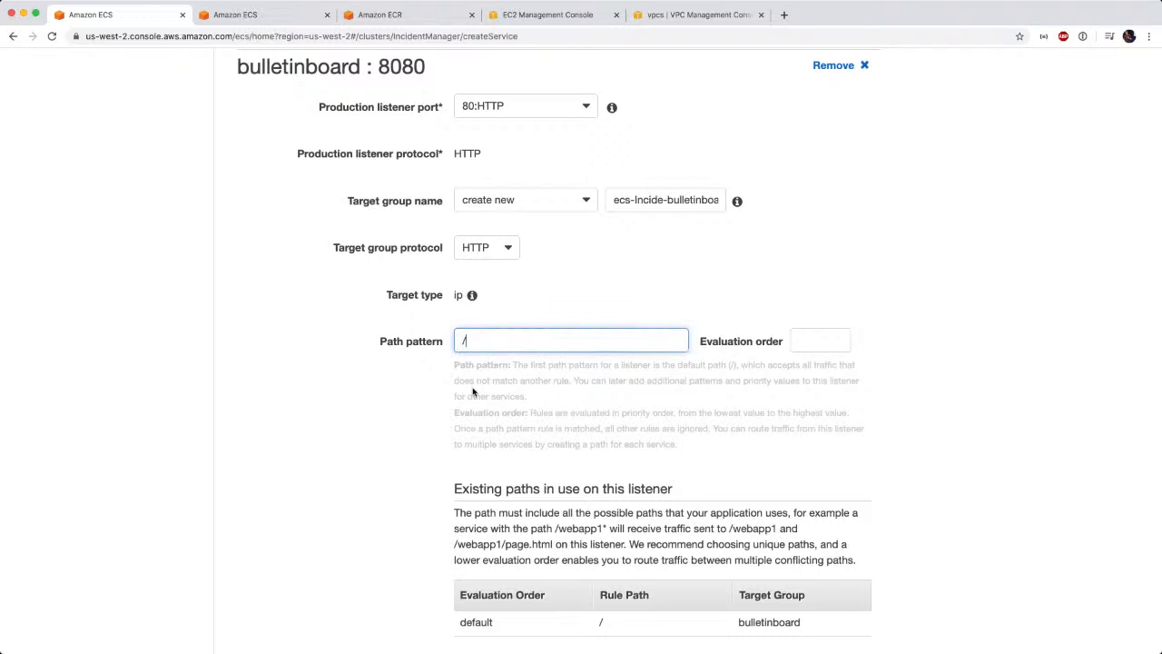
# Set the health check path for the bulletinboard container to /.
pyautogui.scroll(-4, 391, 409)
pyautogui.scroll(-1, 390, 409)
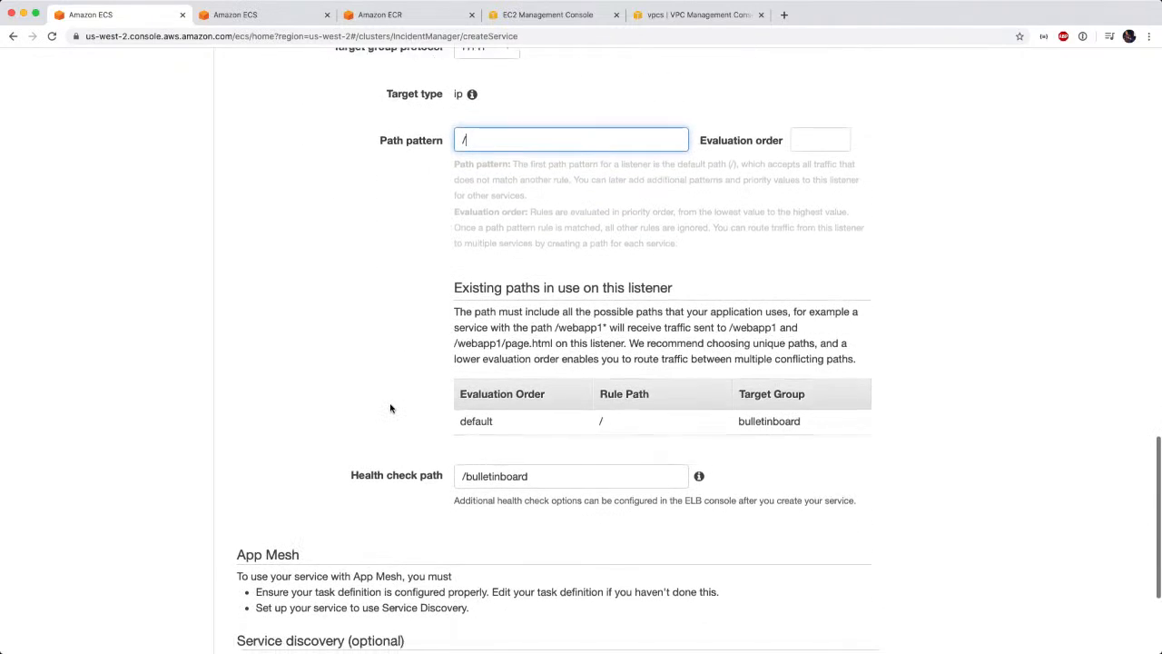
pyautogui.click(465, 469)
pyautogui.moveTo(465, 470); pyautogui.dragTo(576, 480)
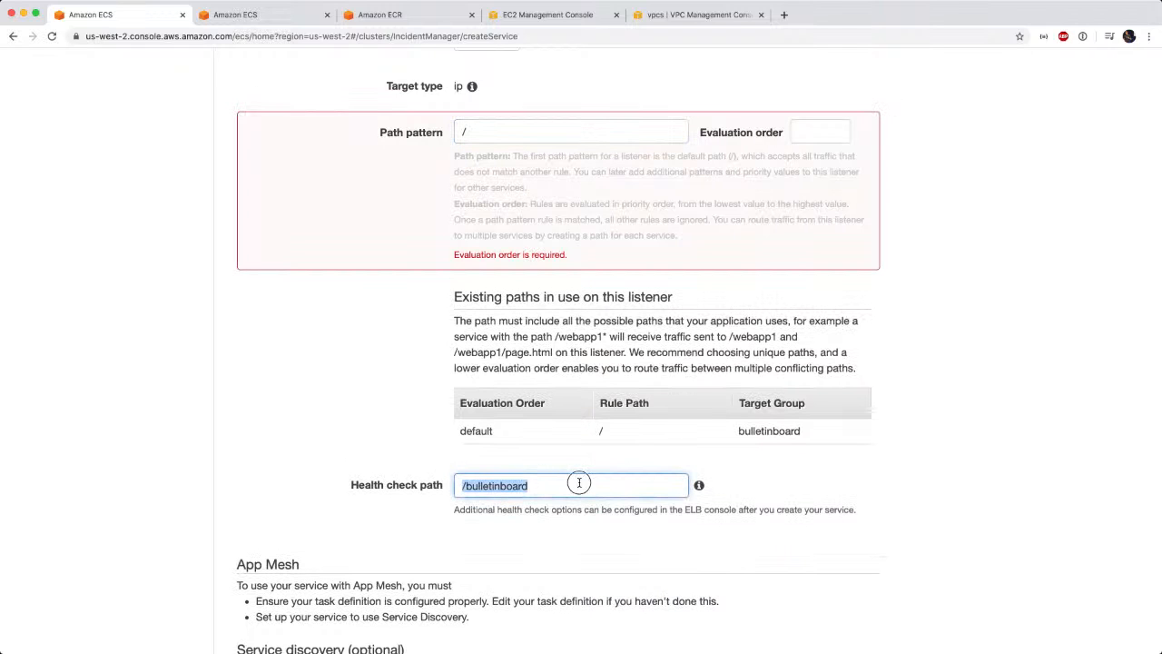
pyautogui.press('BackSpace')
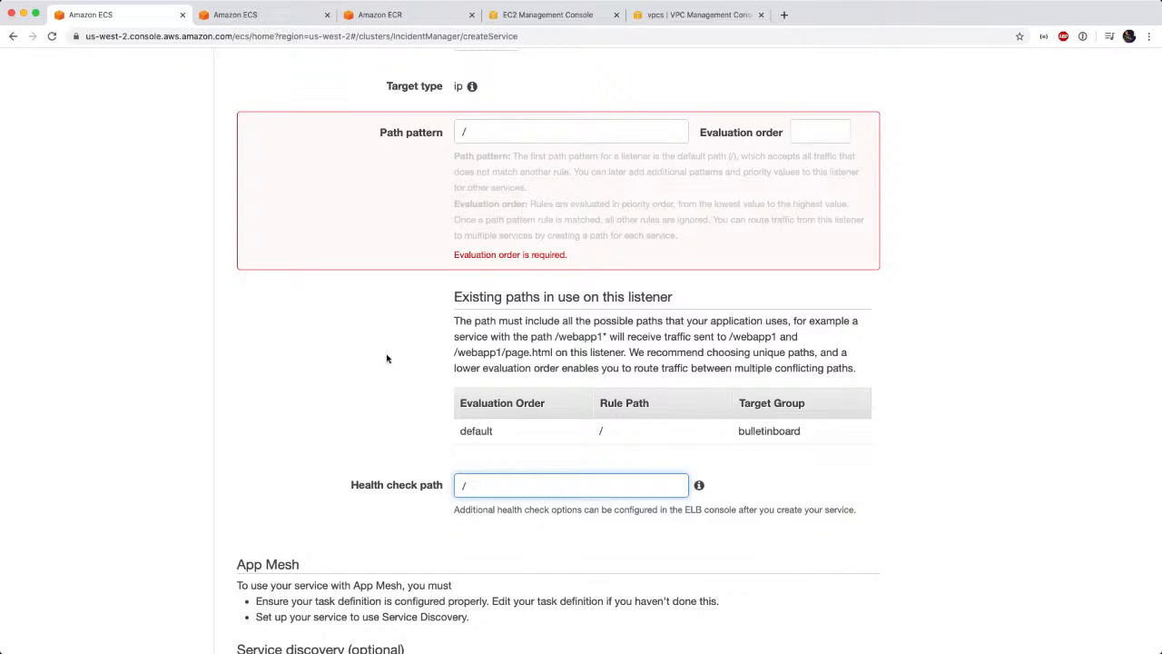
# Set the evaluation order of the / path pattern to 1.
pyautogui.scroll(2, 369, 333)
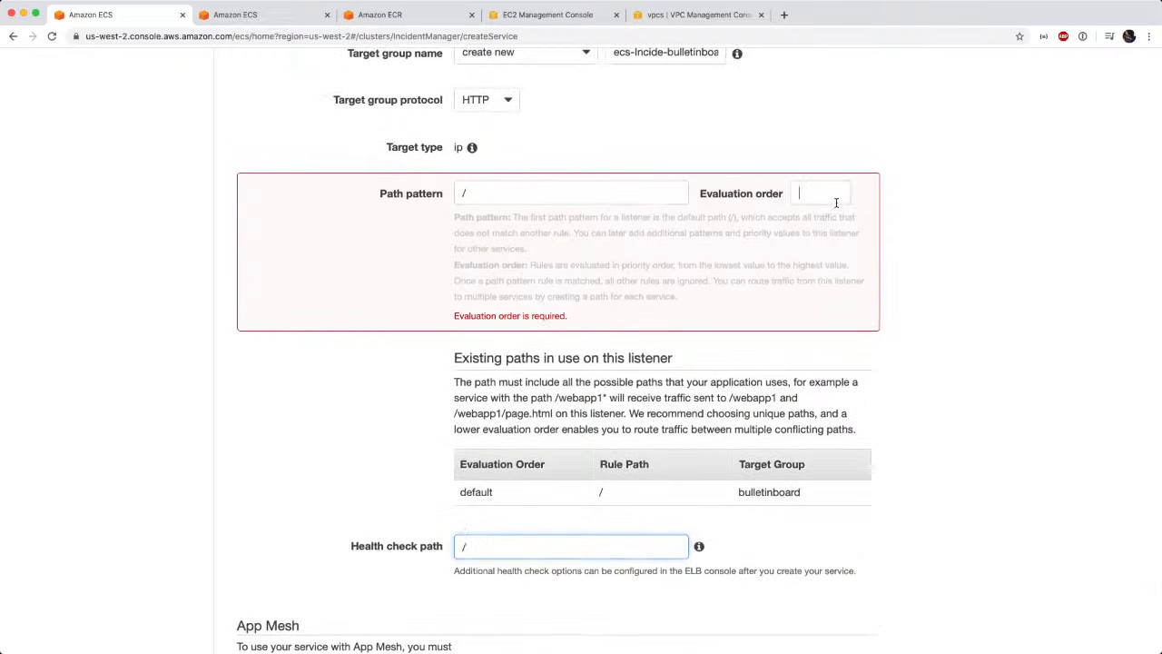
pyautogui.click(836, 202)
pyautogui.write('1')
pyautogui.press('Tab')
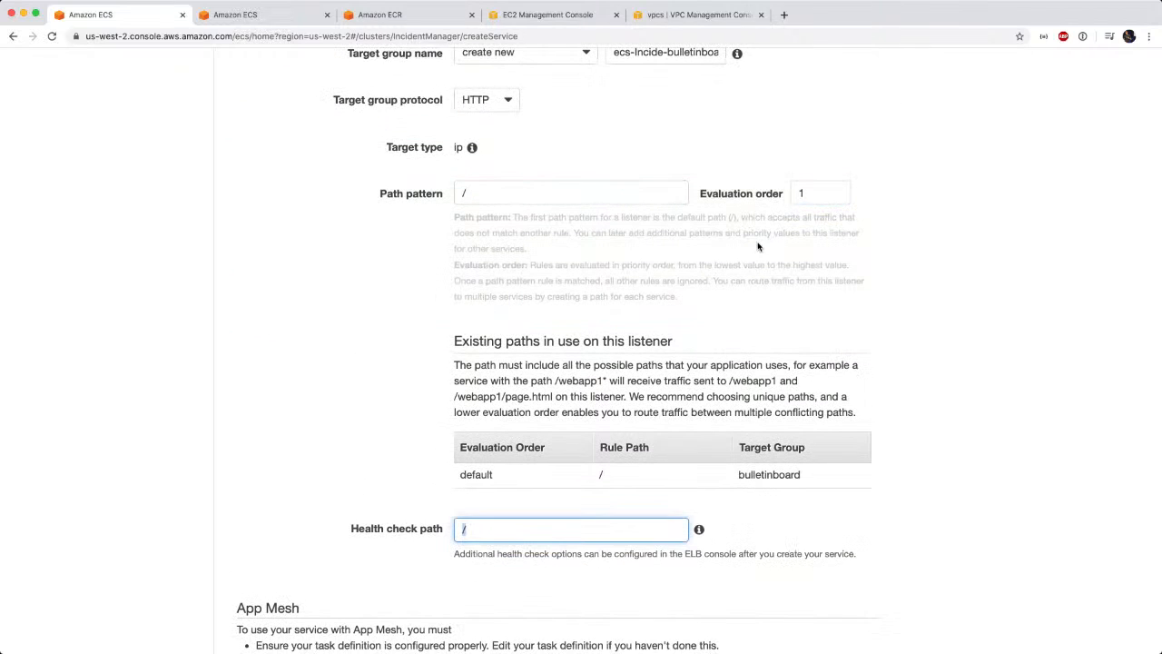
pyautogui.scroll(-1, 337, 395)
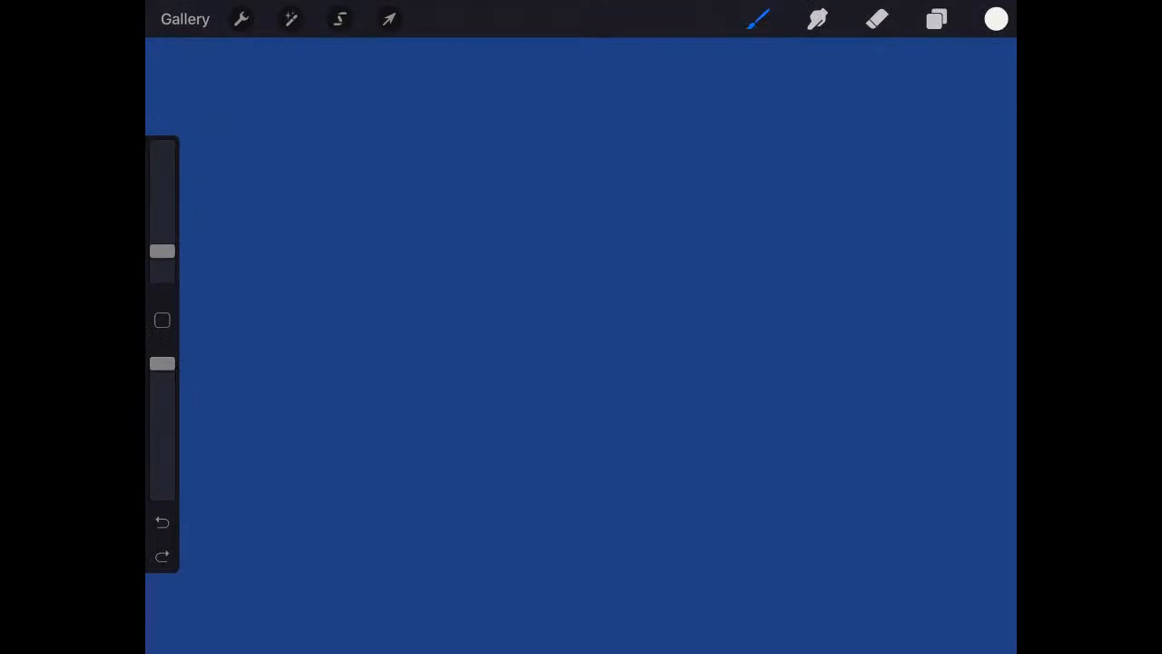
# Switch to the blank blue Procreate canvas, undo a trial stroke, and sketch a white box with the handwritten heading Fargate above it.
pyautogui.moveTo(634, 293); pyautogui.dragTo(576, 359)
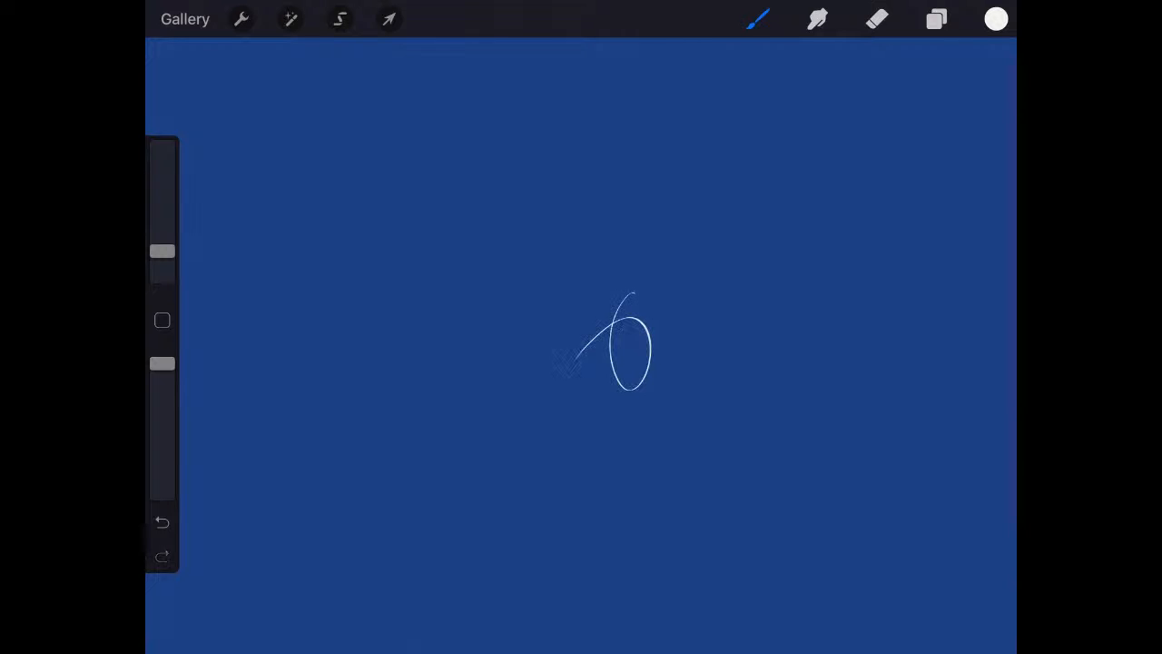
pyautogui.hotkey('ctrl', 'z')
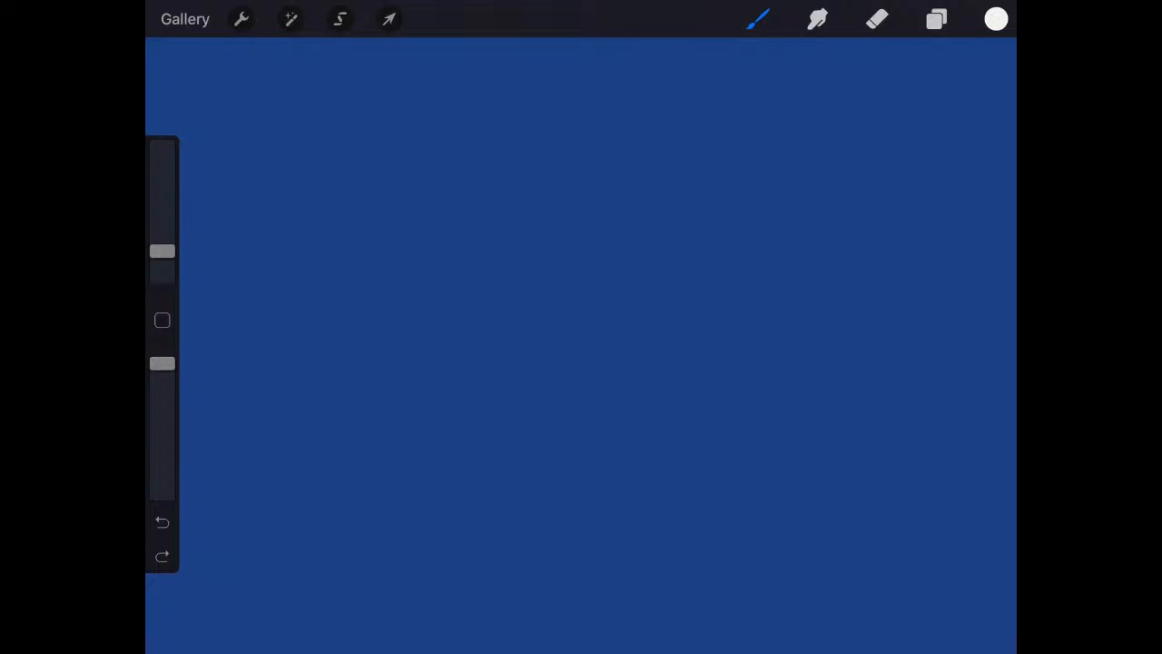
pyautogui.moveTo(325, 302)
pyautogui.mouseDown()
pyautogui.moveTo(336, 421)
pyautogui.moveTo(430, 303)
pyautogui.moveTo(331, 284)
pyautogui.mouseUp()
pyautogui.moveTo(303, 219)
pyautogui.mouseDown()
pyautogui.moveTo(329, 216)
pyautogui.moveTo(311, 257)
pyautogui.mouseUp()
pyautogui.moveTo(306, 243)
pyautogui.mouseDown()
pyautogui.moveTo(340, 253)
pyautogui.moveTo(360, 238)
pyautogui.moveTo(365, 264)
pyautogui.moveTo(399, 247)
pyautogui.mouseUp()
pyautogui.moveTo(398, 240); pyautogui.dragTo(426, 234)
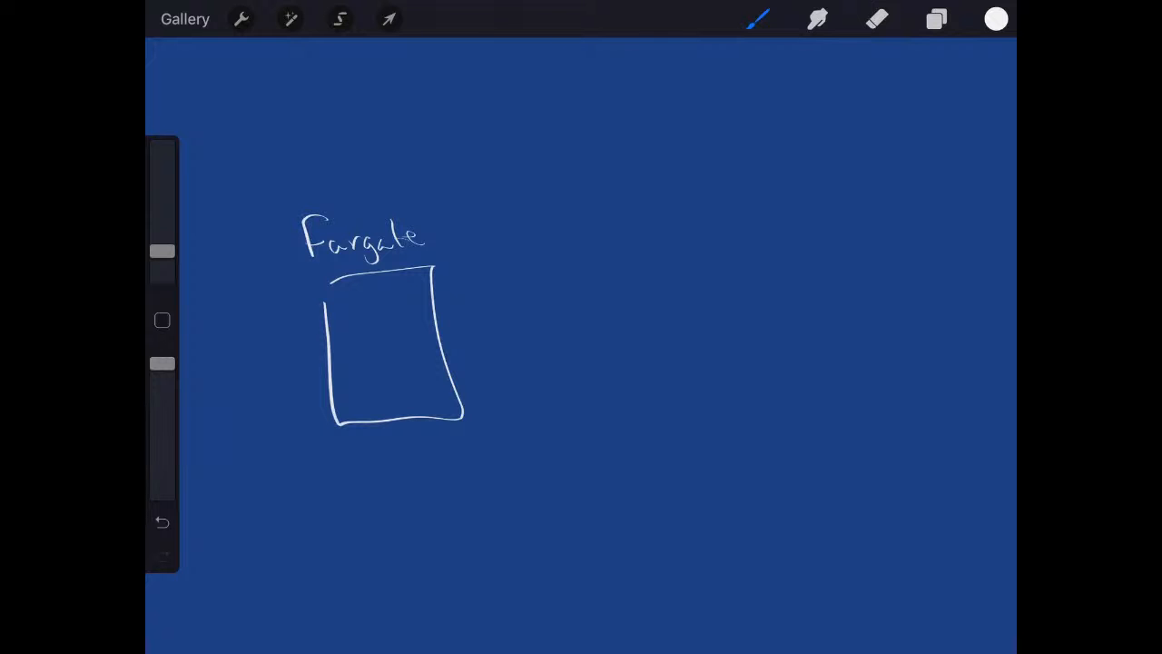
# Sketch a container cylinder labelled BB inside the Fargate box, and write VPC beneath the box.
pyautogui.moveTo(388, 304)
pyautogui.mouseDown()
pyautogui.moveTo(396, 343)
pyautogui.moveTo(358, 355)
pyautogui.moveTo(351, 390)
pyautogui.moveTo(365, 389)
pyautogui.mouseUp()
pyautogui.moveTo(365, 371); pyautogui.dragTo(368, 390)
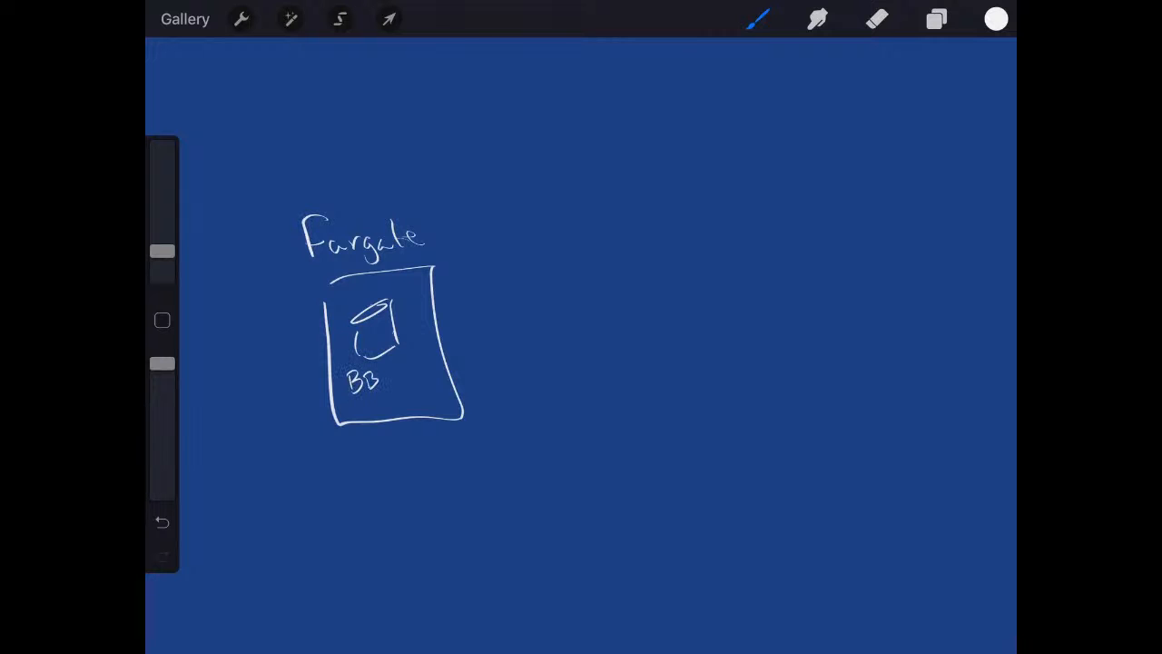
pyautogui.moveTo(350, 445)
pyautogui.mouseDown()
pyautogui.moveTo(358, 463)
pyautogui.moveTo(369, 442)
pyautogui.mouseUp()
pyautogui.moveTo(380, 444)
pyautogui.mouseDown()
pyautogui.moveTo(381, 464)
pyautogui.moveTo(382, 453)
pyautogui.moveTo(420, 450)
pyautogui.mouseUp()
# Sketch a slanted box labelled L.B. beside the Fargate box, and a small browser window with www in its address bar farther right.
pyautogui.moveTo(505, 259)
pyautogui.mouseDown()
pyautogui.moveTo(528, 303)
pyautogui.moveTo(610, 222)
pyautogui.moveTo(506, 258)
pyautogui.mouseUp()
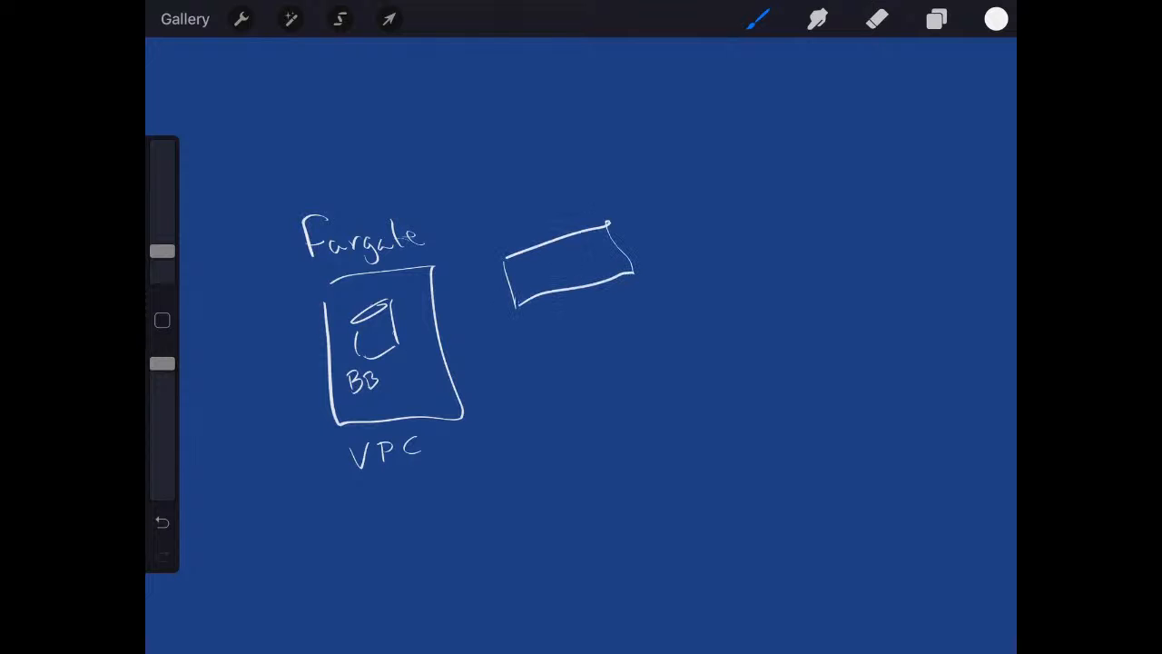
pyautogui.moveTo(511, 193)
pyautogui.mouseDown()
pyautogui.moveTo(521, 216)
pyautogui.moveTo(536, 210)
pyautogui.mouseUp()
pyautogui.click(562, 194)
pyautogui.moveTo(770, 143)
pyautogui.mouseDown()
pyautogui.moveTo(761, 211)
pyautogui.moveTo(874, 135)
pyautogui.moveTo(786, 129)
pyautogui.moveTo(796, 153)
pyautogui.moveTo(861, 154)
pyautogui.moveTo(821, 145)
pyautogui.moveTo(854, 144)
pyautogui.mouseUp()
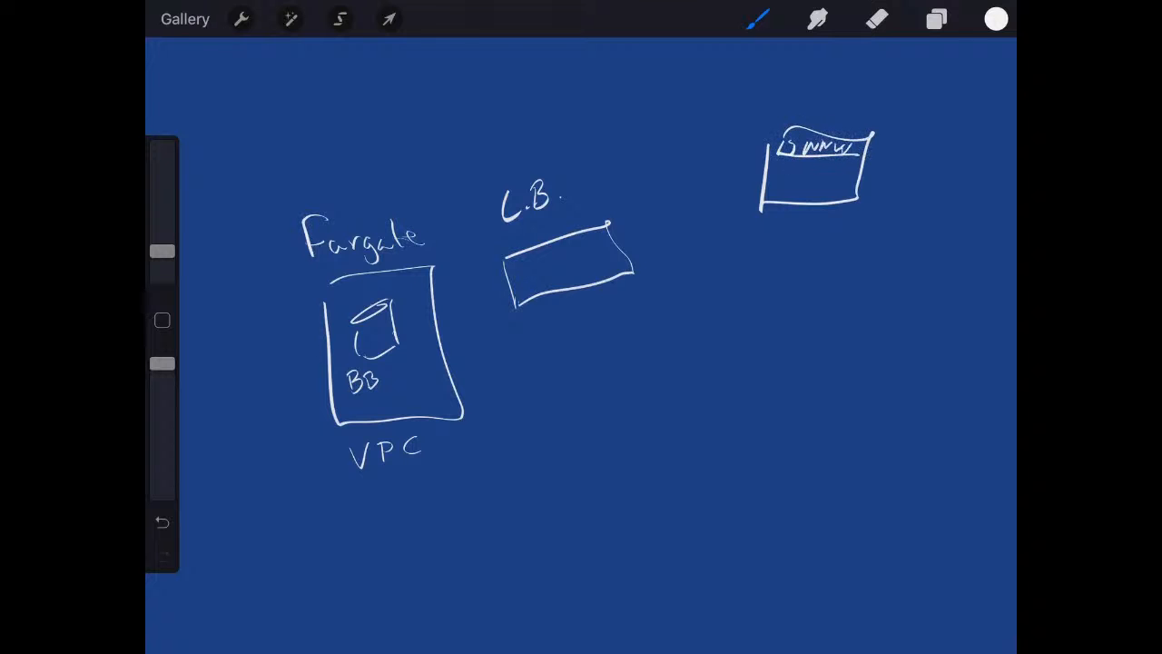
# Draw arrows from the browser through the load balancer, marked 80 and containing a small box, to the Fargate container marked 8080.
pyautogui.moveTo(763, 160)
pyautogui.mouseDown()
pyautogui.moveTo(654, 213)
pyautogui.moveTo(679, 214)
pyautogui.moveTo(647, 220)
pyautogui.moveTo(616, 192)
pyautogui.moveTo(633, 188)
pyautogui.moveTo(636, 216)
pyautogui.mouseUp()
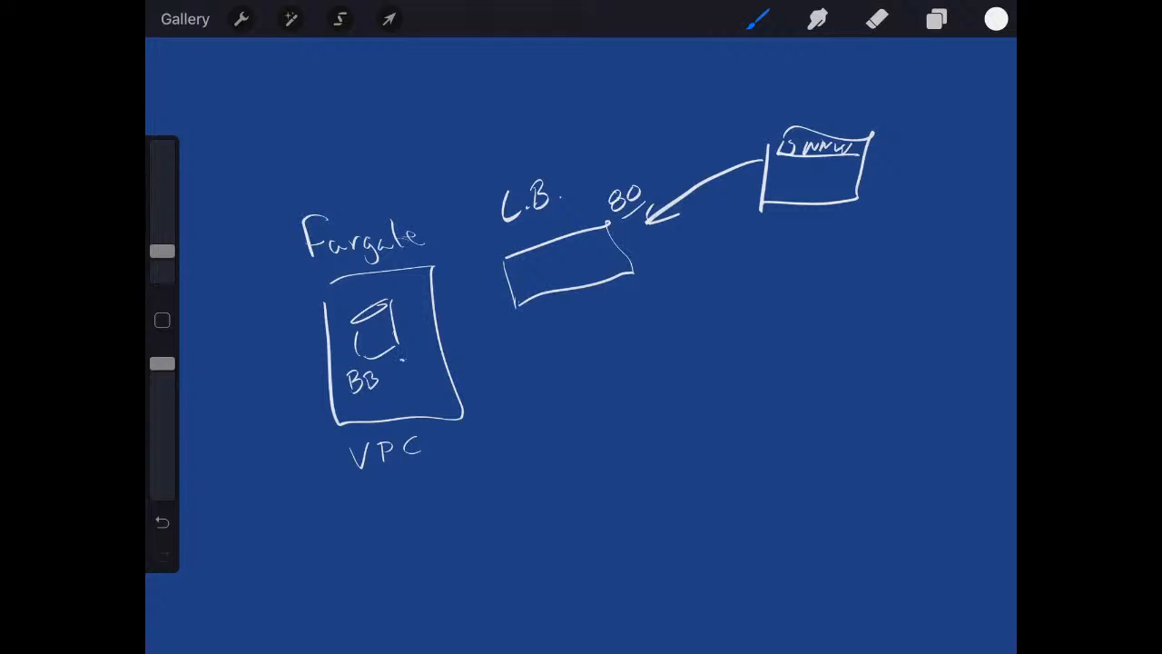
pyautogui.moveTo(405, 355)
pyautogui.mouseDown()
pyautogui.moveTo(402, 373)
pyautogui.moveTo(435, 358)
pyautogui.mouseUp()
pyautogui.moveTo(638, 225)
pyautogui.mouseDown()
pyautogui.moveTo(538, 282)
pyautogui.moveTo(545, 257)
pyautogui.mouseUp()
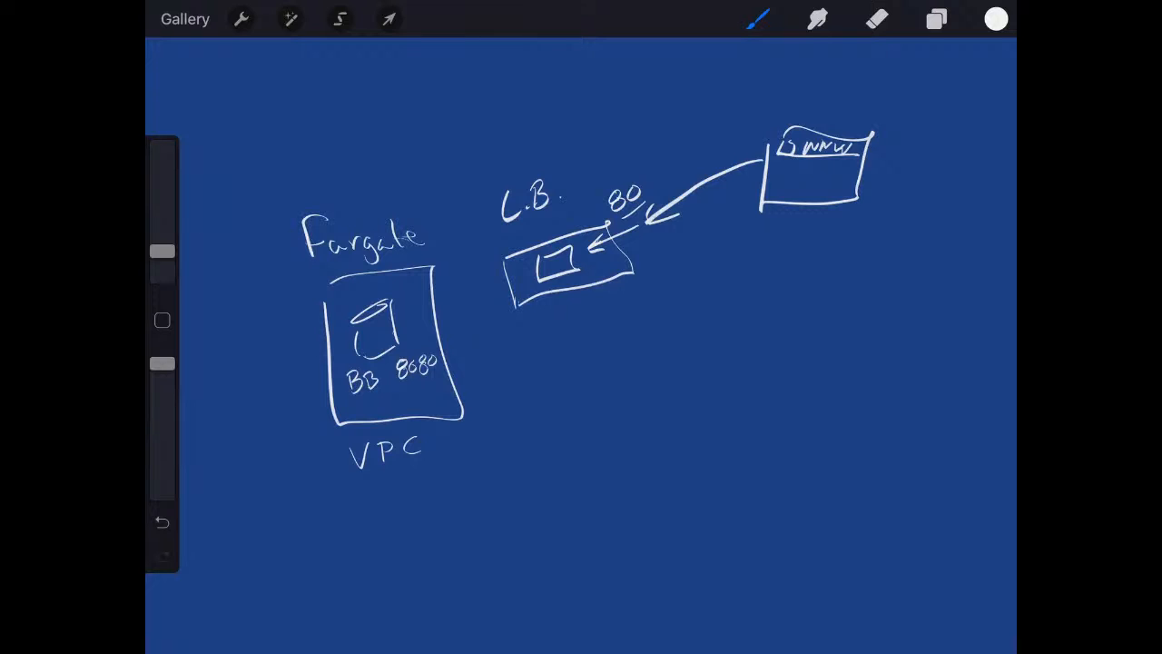
pyautogui.moveTo(551, 278)
pyautogui.mouseDown()
pyautogui.moveTo(561, 318)
pyautogui.moveTo(440, 329)
pyautogui.moveTo(470, 334)
pyautogui.mouseUp()
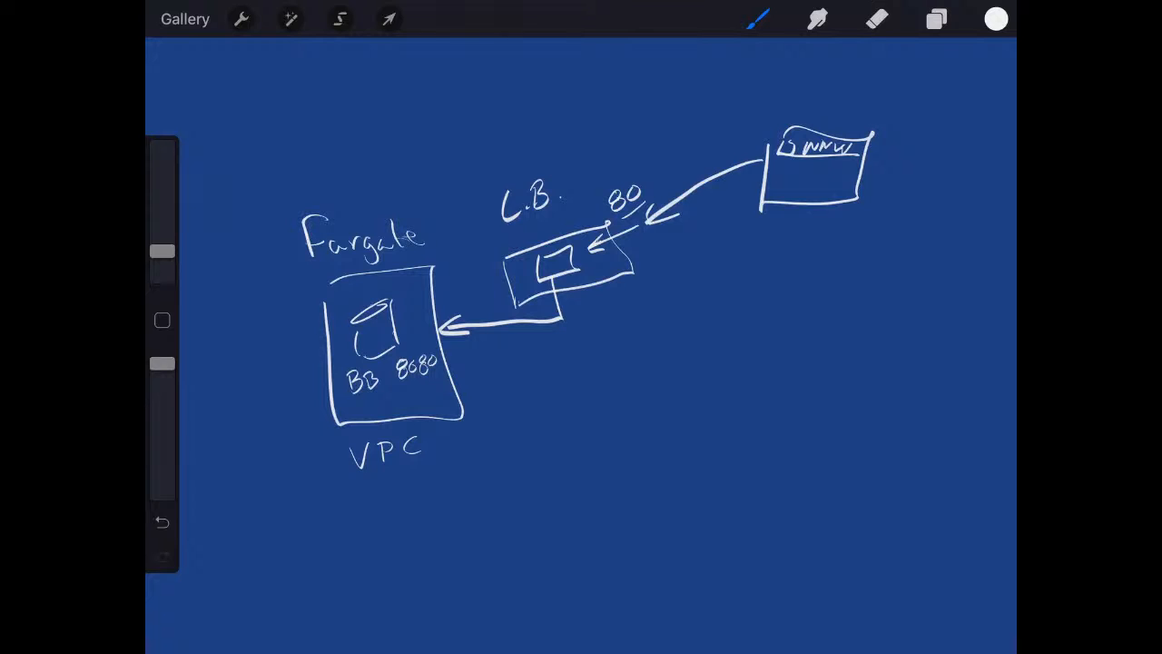
# Write HTTPS 443 between the browser and load balancer, and draw a second arrow from the browser into the load balancer.
pyautogui.moveTo(682, 235)
pyautogui.mouseDown()
pyautogui.moveTo(678, 264)
pyautogui.moveTo(693, 248)
pyautogui.mouseUp()
pyautogui.moveTo(700, 238); pyautogui.dragTo(698, 259)
pyautogui.moveTo(691, 239)
pyautogui.mouseDown()
pyautogui.moveTo(711, 237)
pyautogui.moveTo(711, 255)
pyautogui.mouseUp()
pyautogui.moveTo(707, 238)
pyautogui.mouseDown()
pyautogui.moveTo(727, 234)
pyautogui.moveTo(726, 259)
pyautogui.mouseUp()
pyautogui.moveTo(727, 232)
pyautogui.mouseDown()
pyautogui.moveTo(735, 252)
pyautogui.moveTo(692, 287)
pyautogui.moveTo(702, 284)
pyautogui.mouseUp()
pyautogui.moveTo(696, 275)
pyautogui.mouseDown()
pyautogui.moveTo(695, 296)
pyautogui.moveTo(723, 285)
pyautogui.mouseUp()
pyautogui.moveTo(717, 273); pyautogui.dragTo(721, 296)
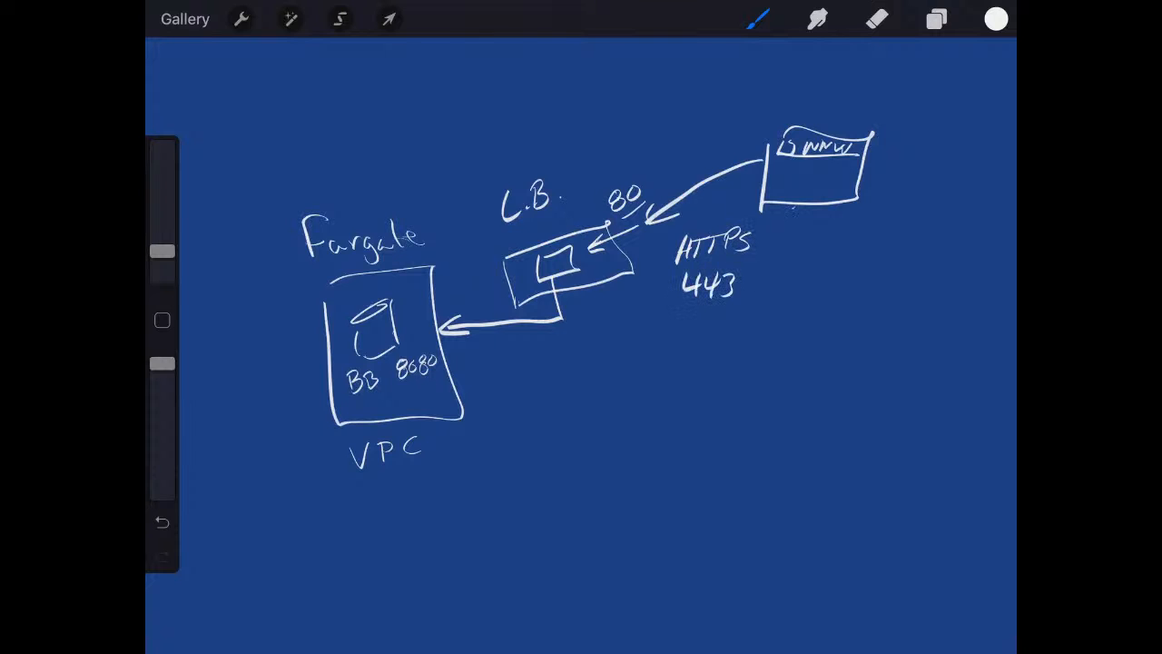
pyautogui.moveTo(793, 207)
pyautogui.mouseDown()
pyautogui.moveTo(728, 263)
pyautogui.moveTo(631, 271)
pyautogui.moveTo(651, 275)
pyautogui.mouseUp()
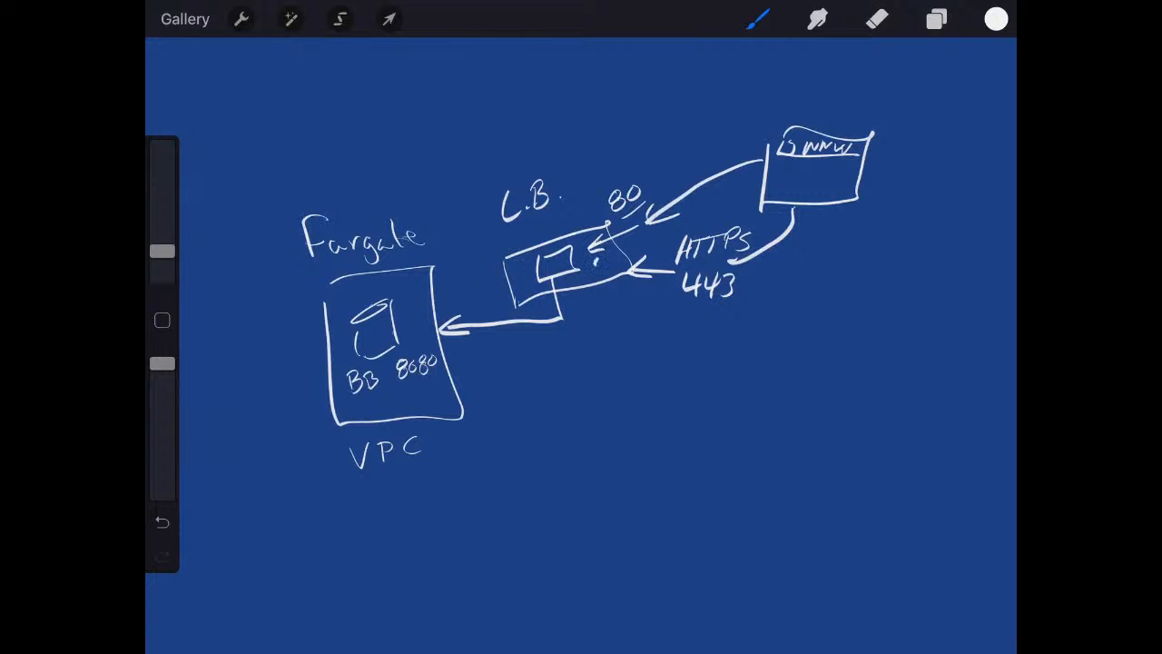
pyautogui.moveTo(596, 256)
pyautogui.mouseDown()
pyautogui.moveTo(614, 272)
pyautogui.moveTo(592, 281)
pyautogui.moveTo(600, 269)
pyautogui.mouseUp()
pyautogui.moveTo(559, 265)
pyautogui.mouseDown()
pyautogui.moveTo(596, 263)
pyautogui.moveTo(570, 333)
pyautogui.moveTo(452, 334)
pyautogui.moveTo(472, 344)
pyautogui.mouseUp()
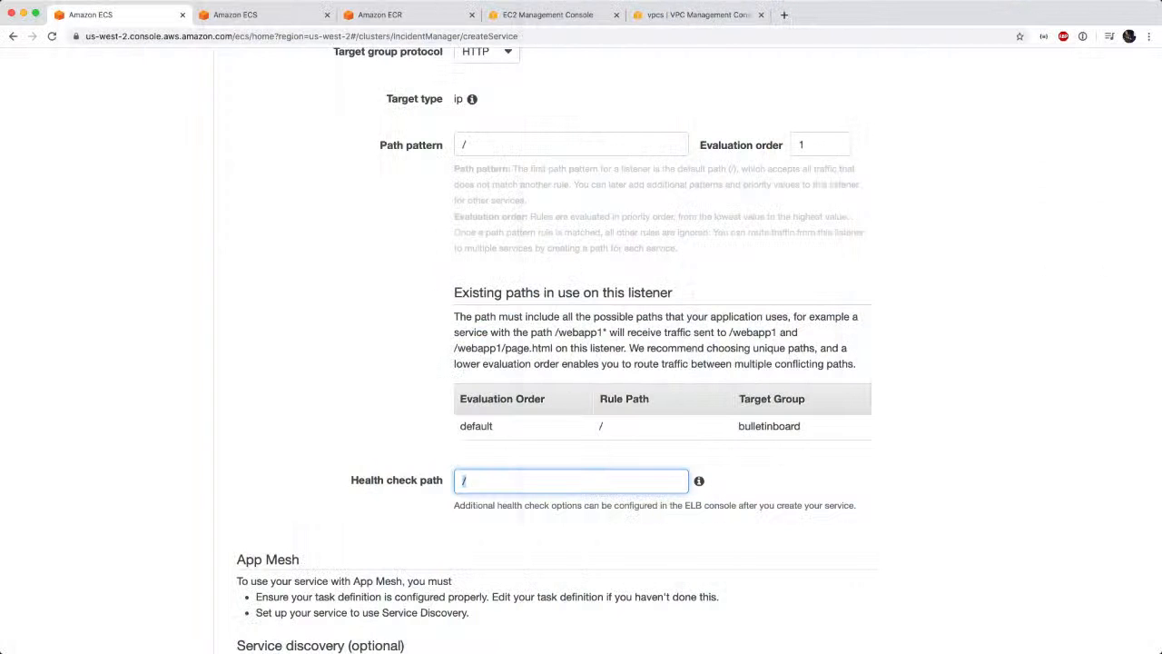
# Switch to the AWS console in Chrome, keep health check path / and no auto scaling, and create the bulletinboard service.
pyautogui.scroll(-5, 400, 413)
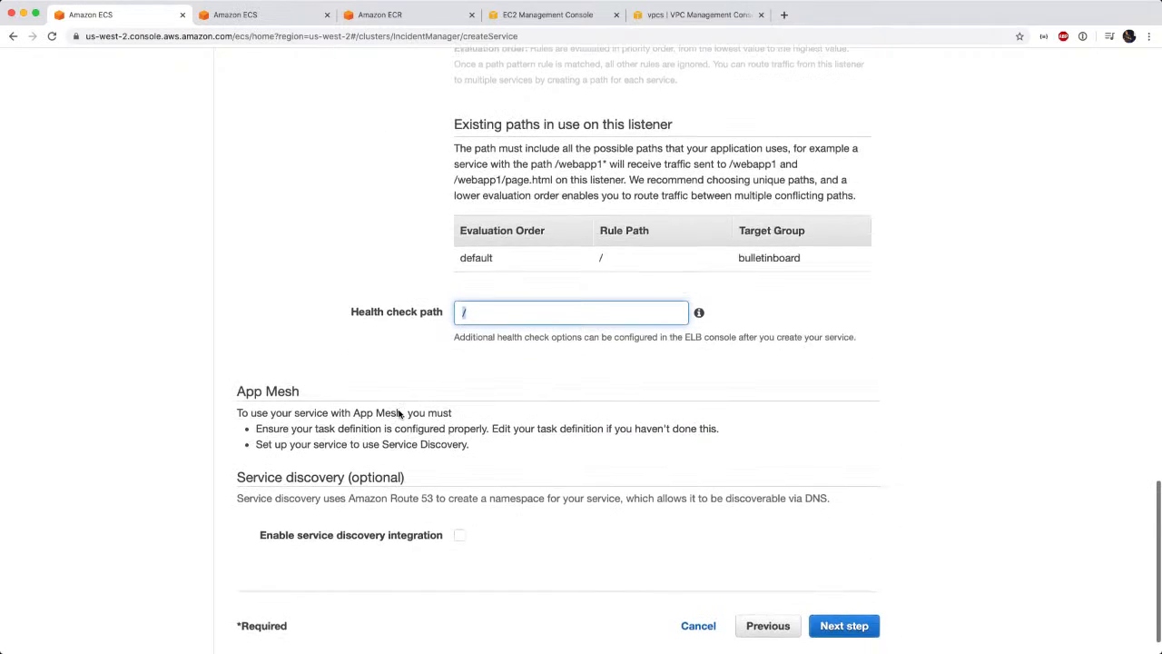
pyautogui.click(839, 590)
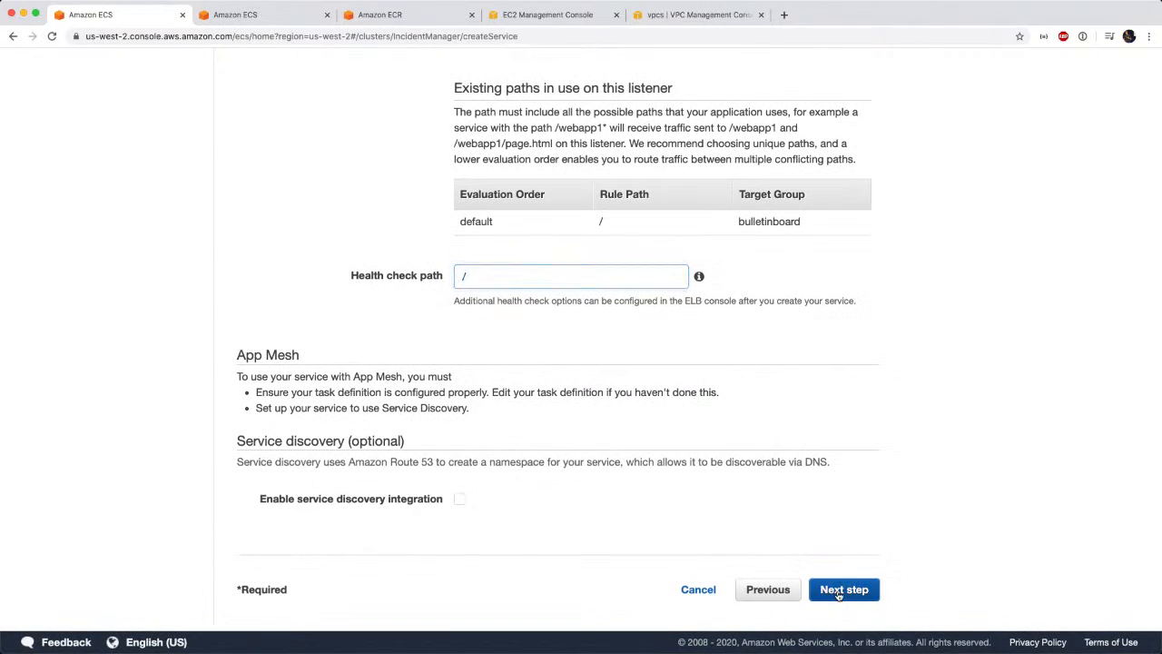
pyautogui.click(845, 396)
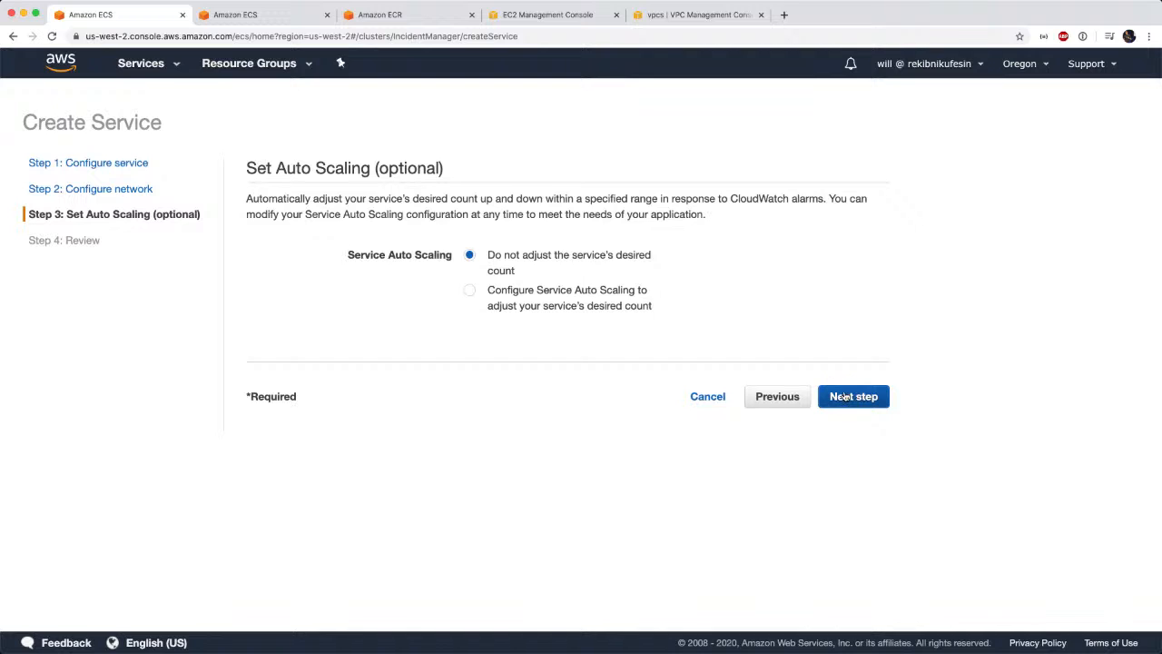
pyautogui.scroll(-10, 696, 501)
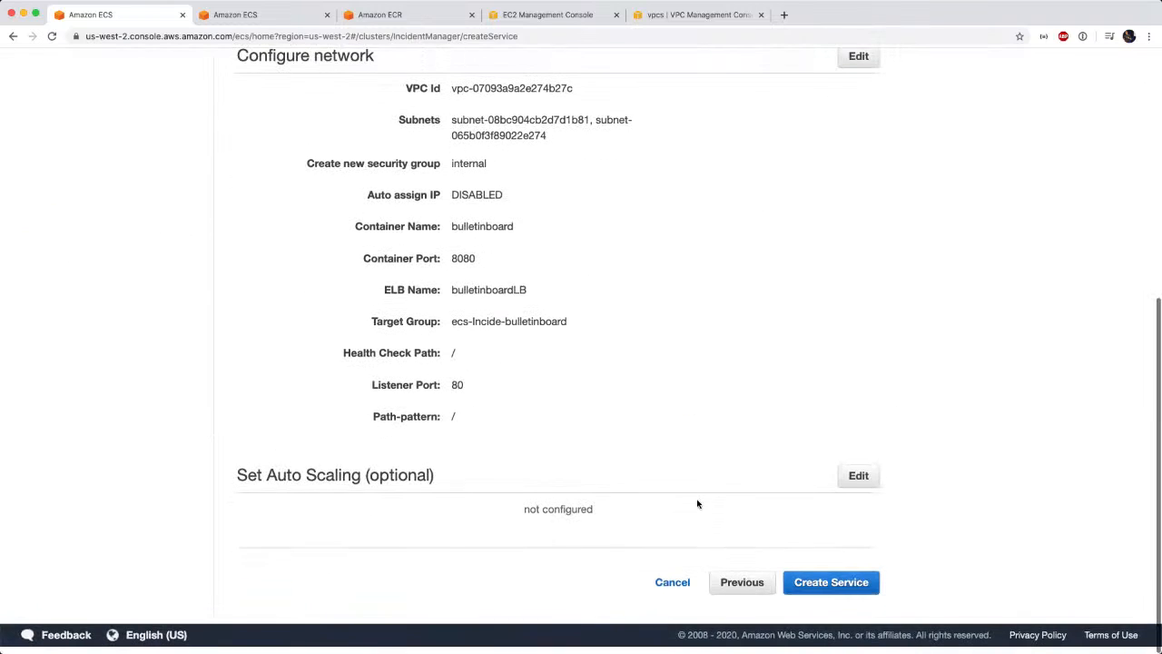
pyautogui.click(804, 600)
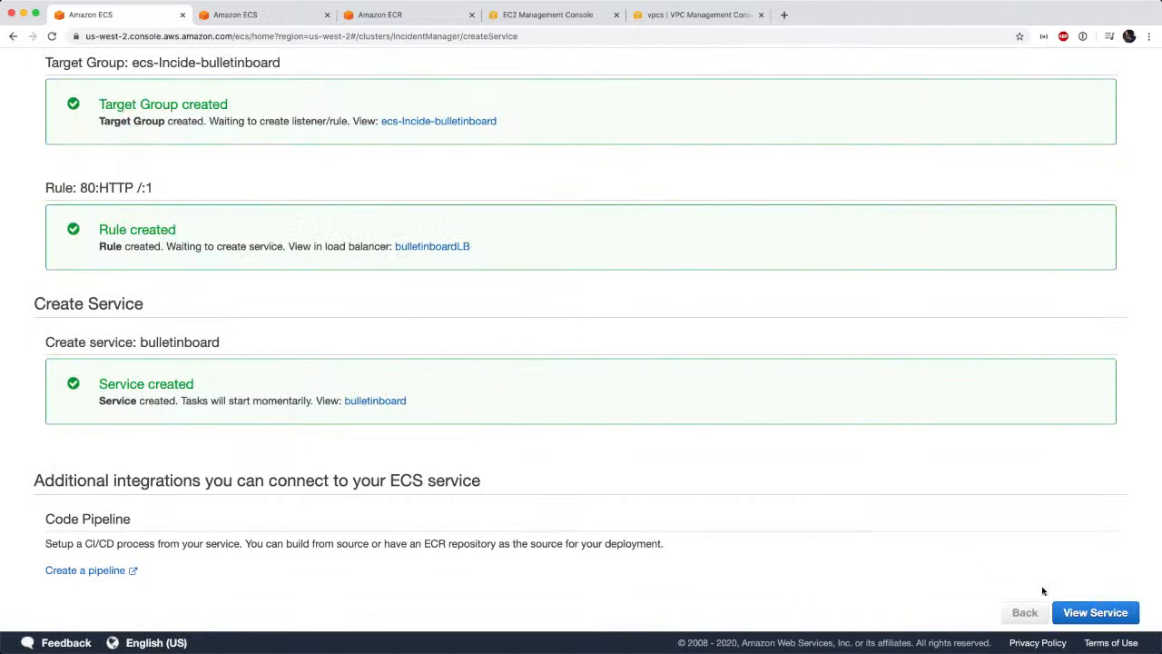
# View the created bulletinboard service and refresh its task list to check the task's last status.
pyautogui.click(1076, 610)
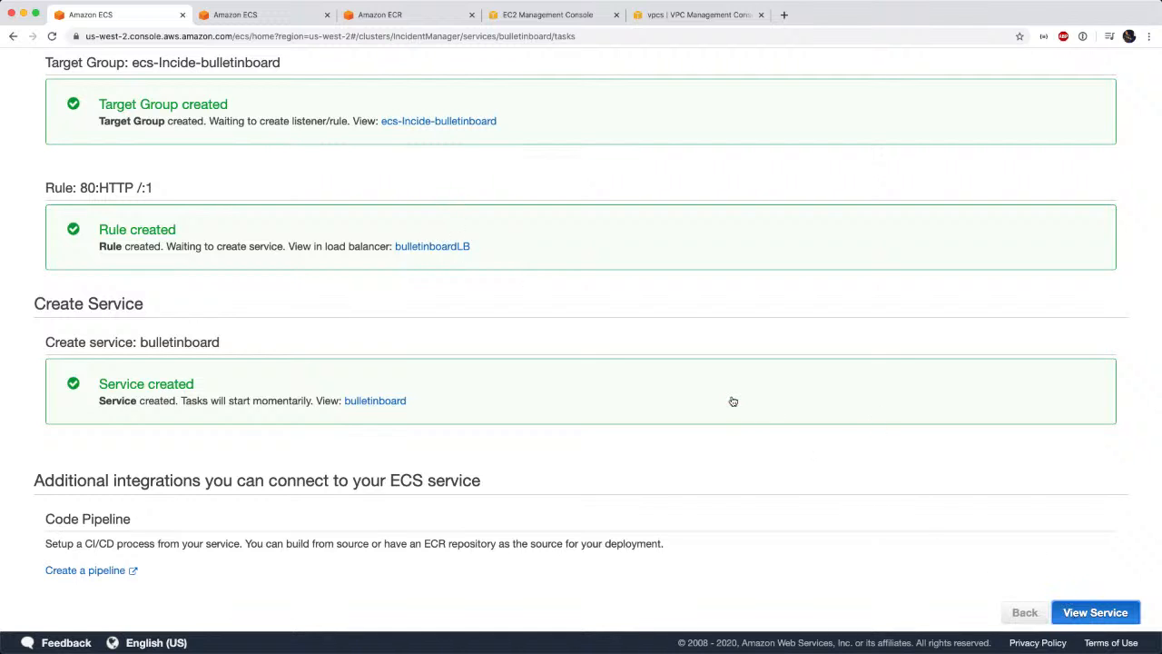
pyautogui.scroll(5, 733, 402)
pyautogui.scroll(2, 733, 401)
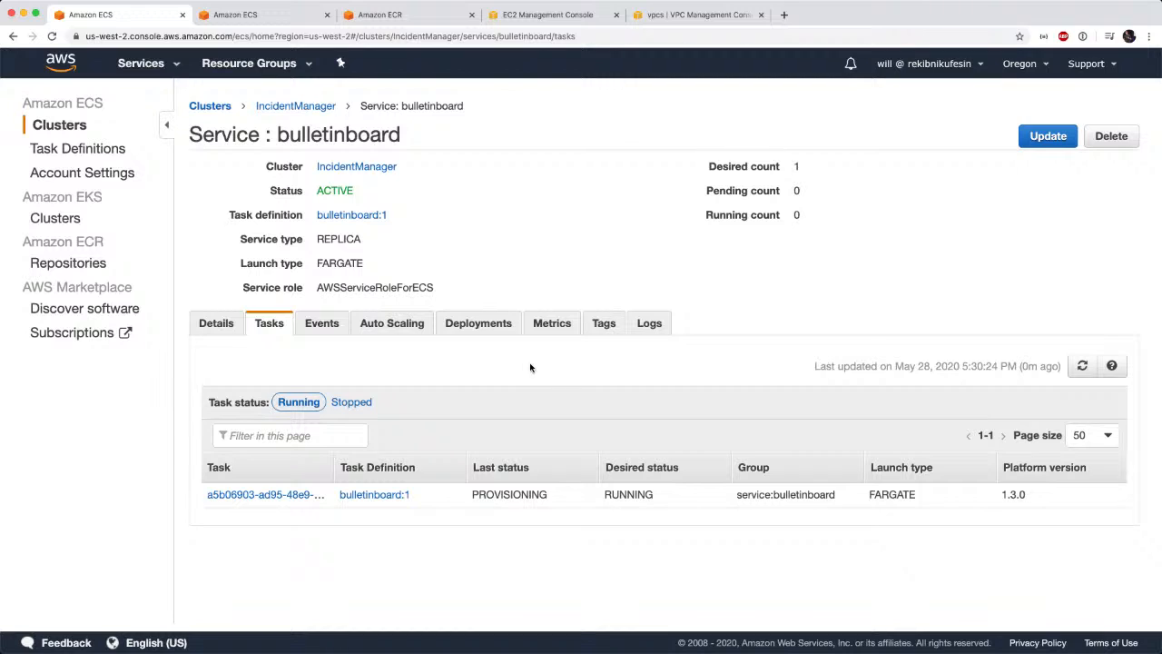
pyautogui.doubleClick(506, 495)
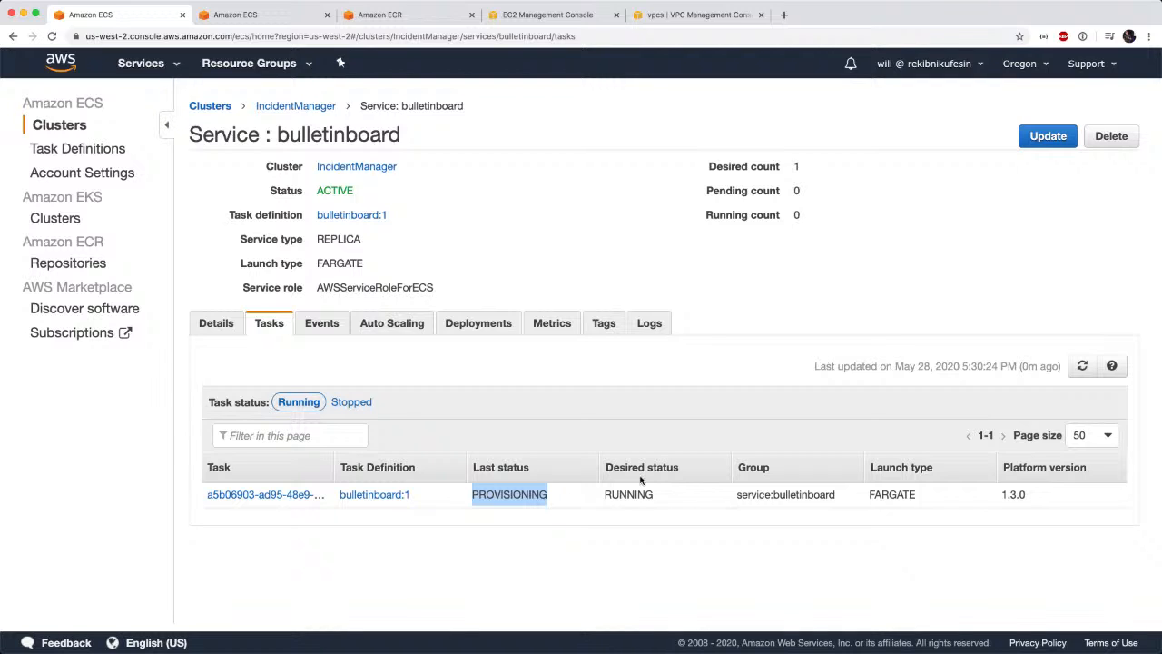
pyautogui.click(1080, 367)
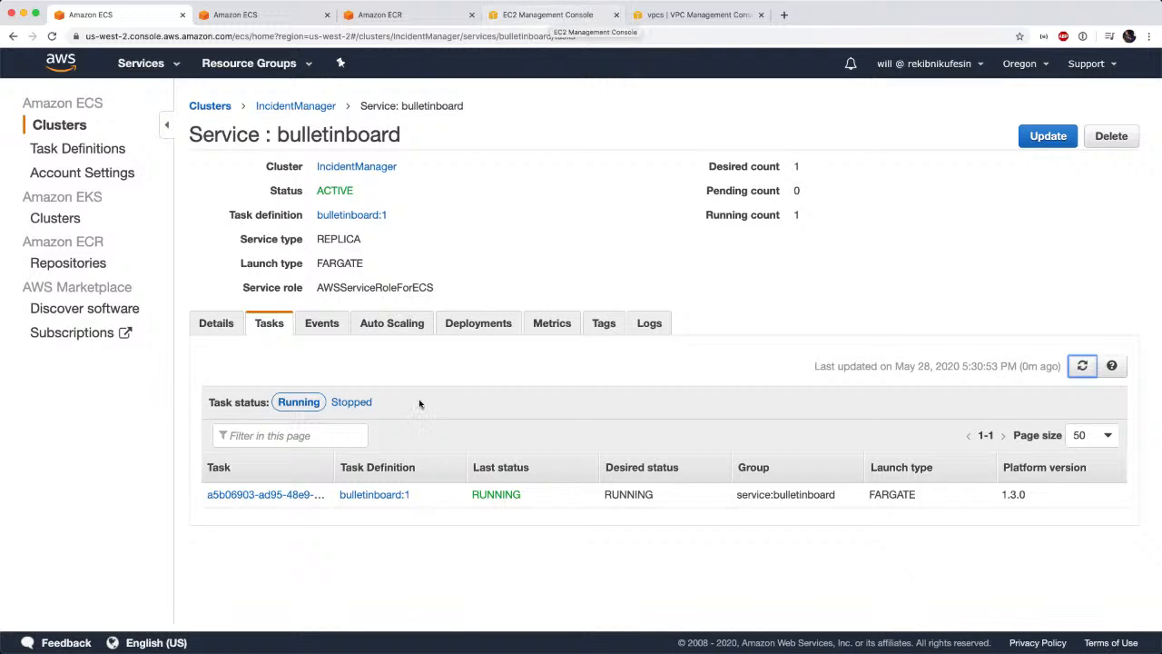
# Open the load balancers in the EC2 console and show the listeners of bulletinboardLB.
pyautogui.moveTo(421, 402); pyautogui.dragTo(455, 241)
pyautogui.click(545, 50)
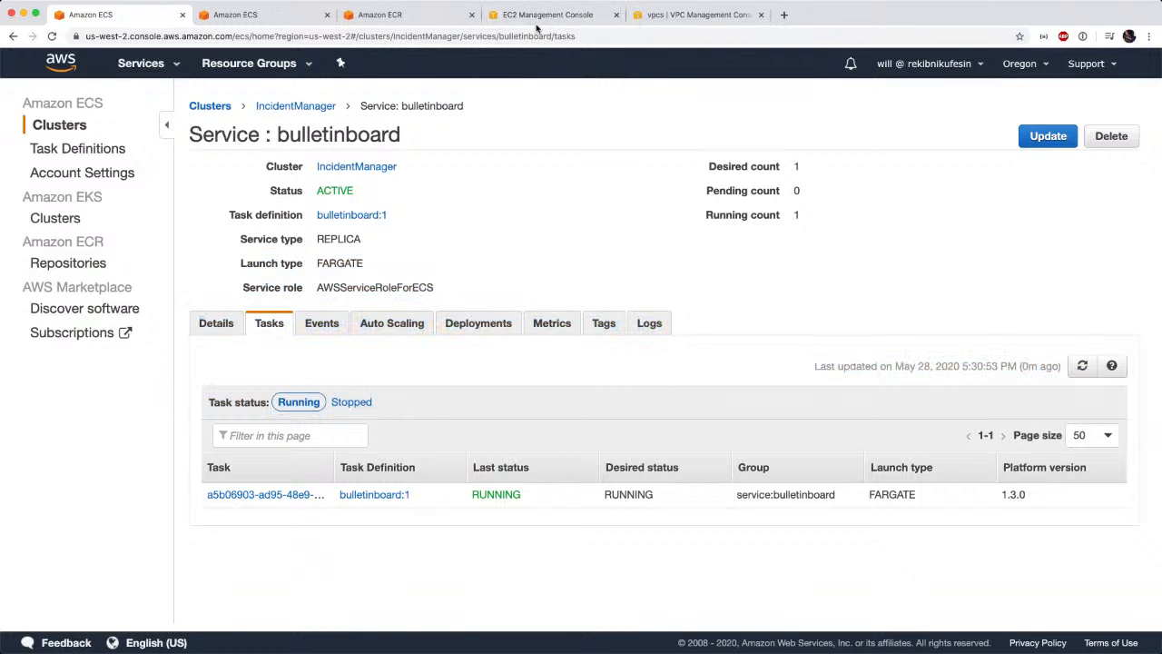
pyautogui.click(527, 13)
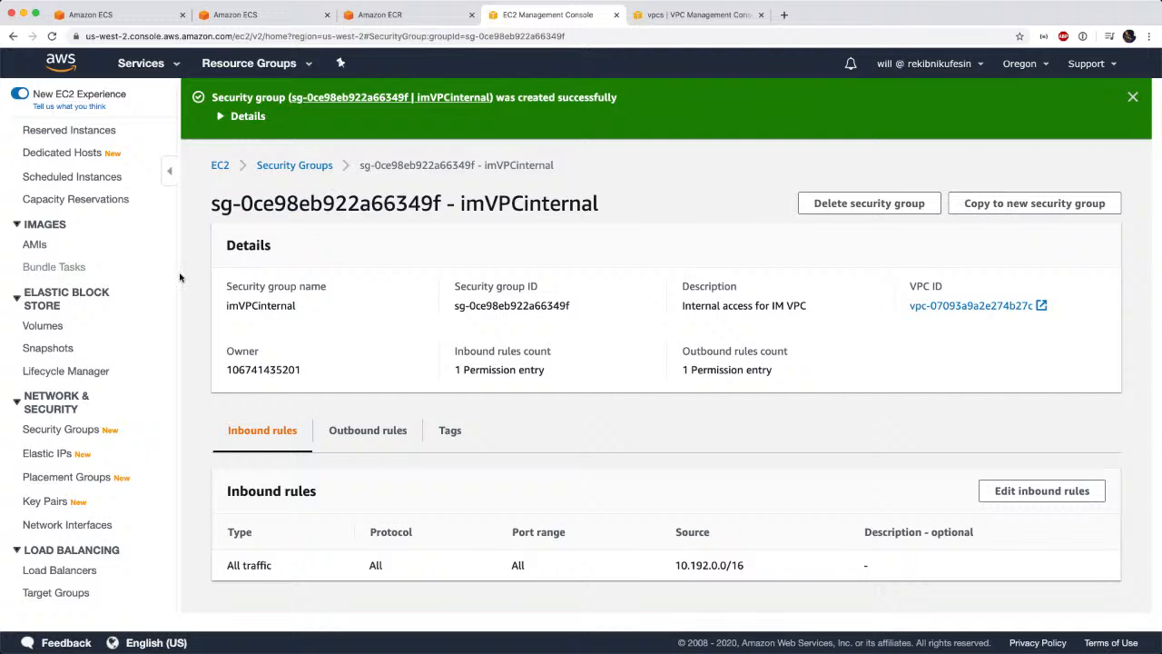
pyautogui.click(66, 575)
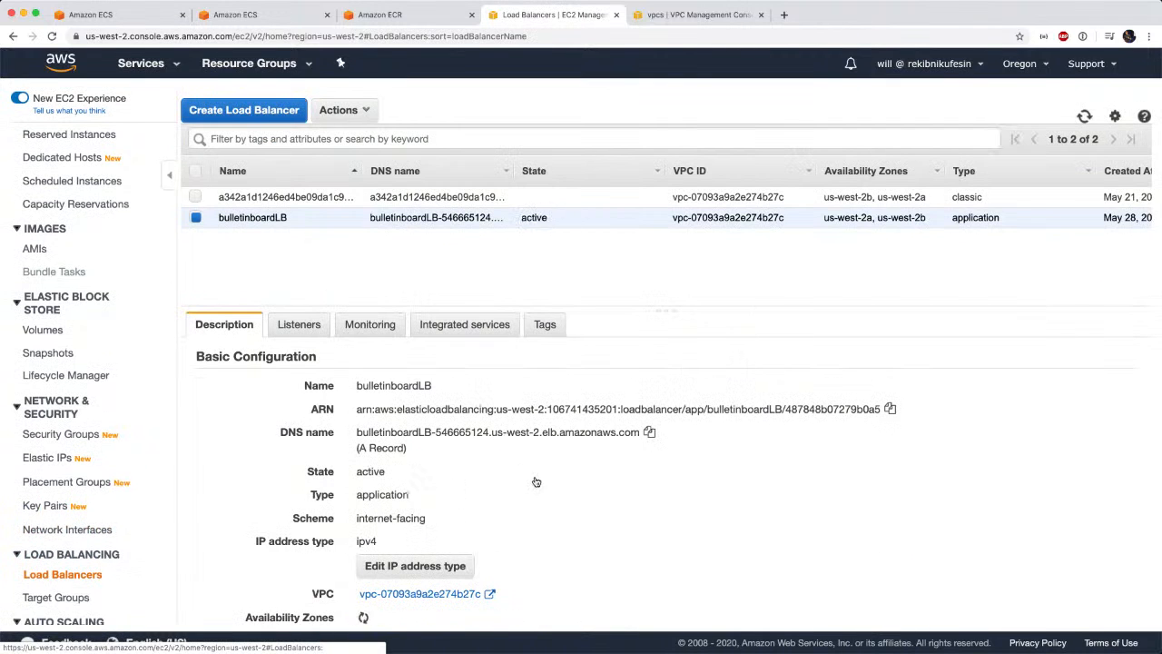
pyautogui.click(308, 324)
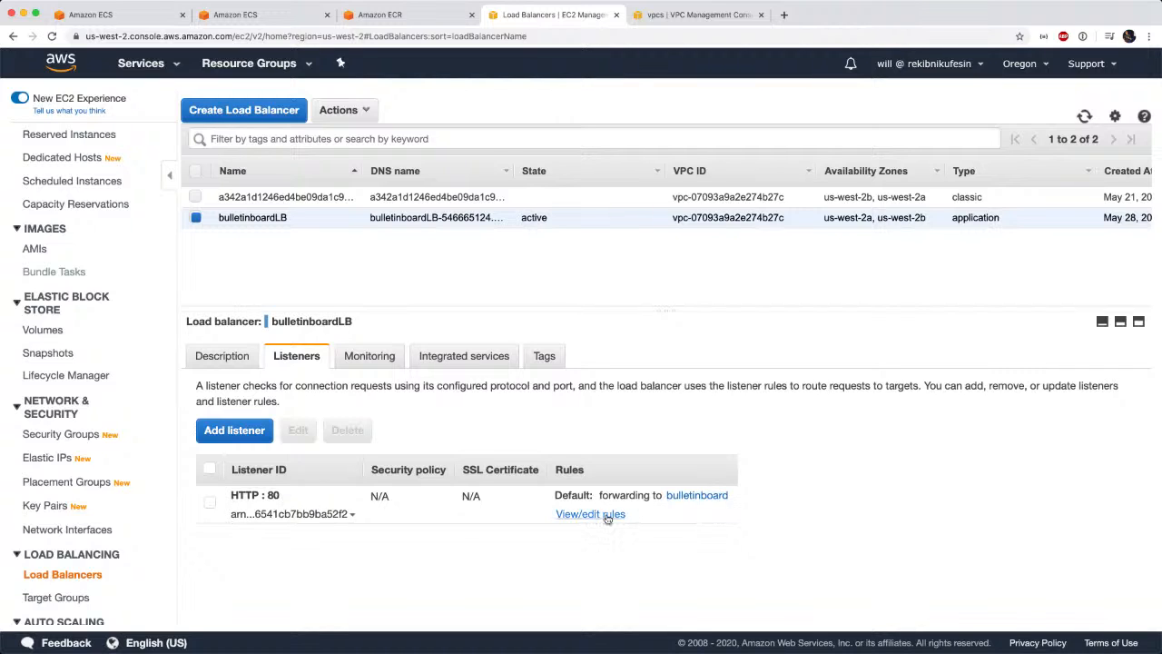
# Open the listener's default bulletinboard target group and enlarge the details area to examine its registered targets.
pyautogui.click(708, 498)
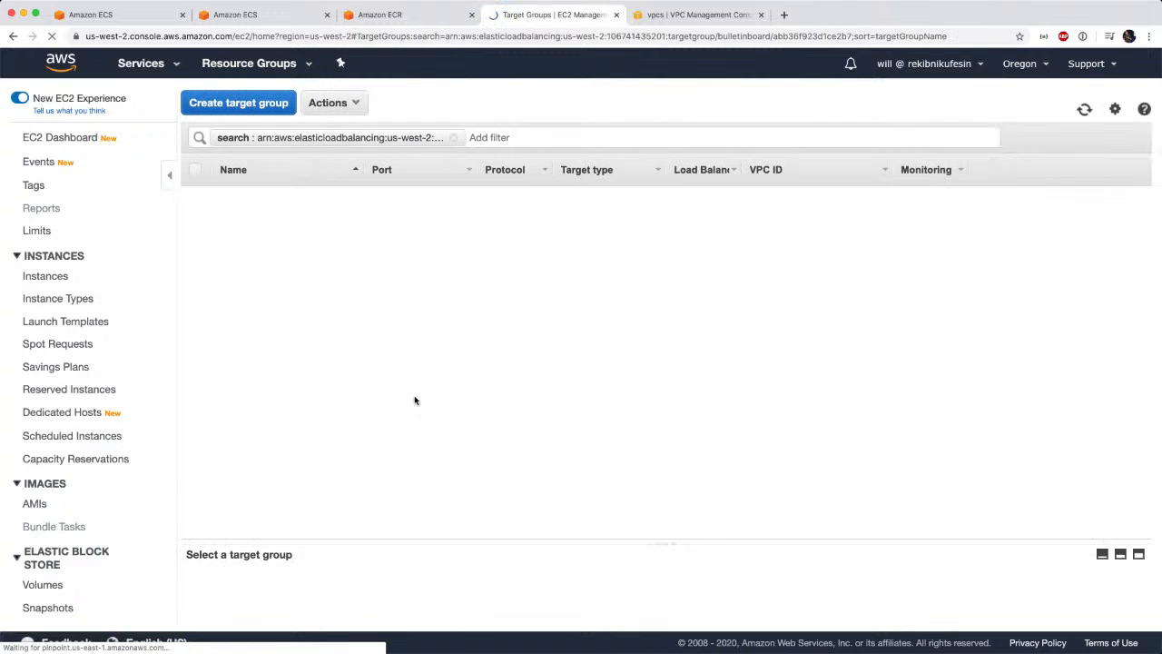
pyautogui.click(294, 511)
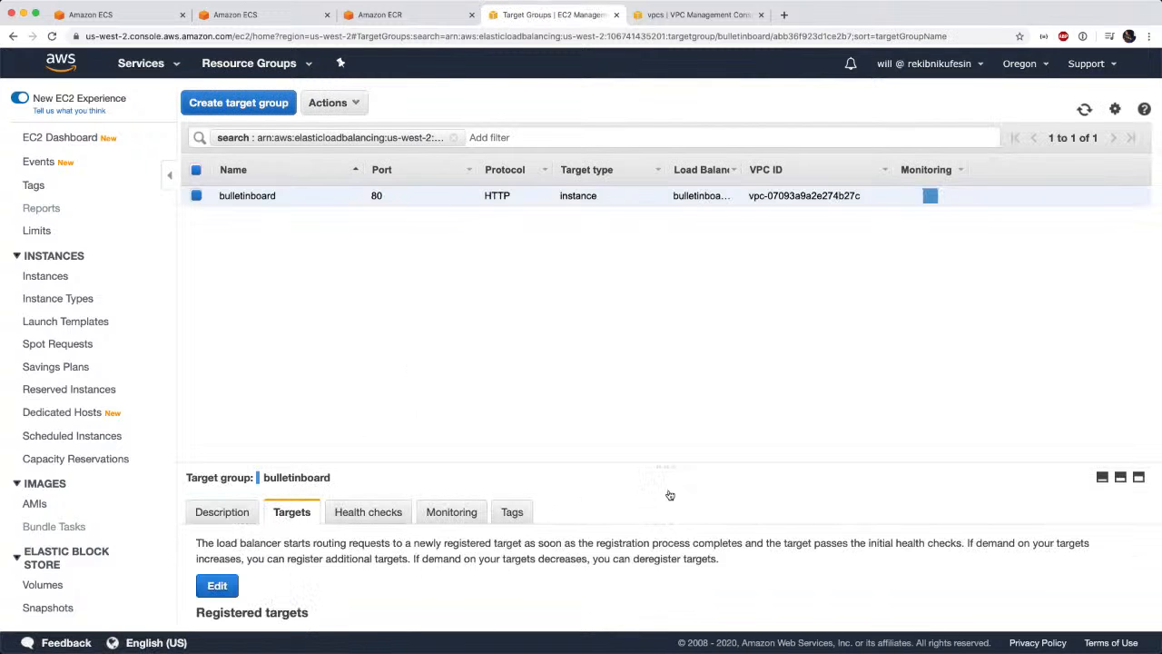
pyautogui.moveTo(664, 464); pyautogui.dragTo(707, 262)
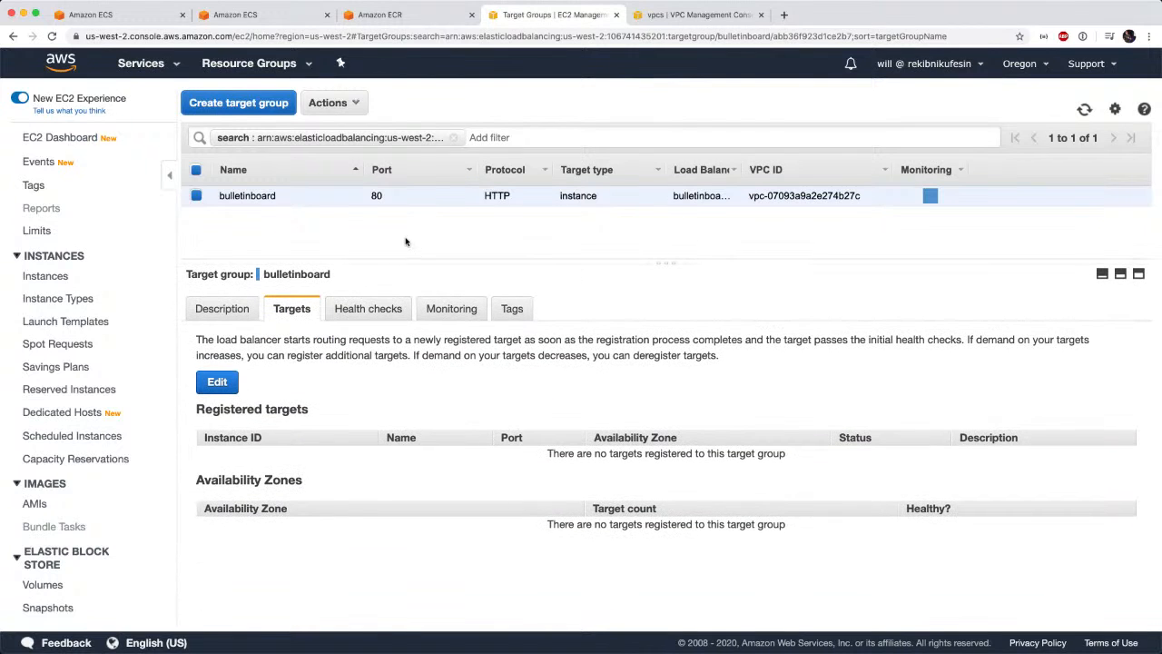
# Clear the target group filter, select ecs-Incide-bulletinboard, and examine its registered target's port, availability zone and health status.
pyautogui.click(453, 139)
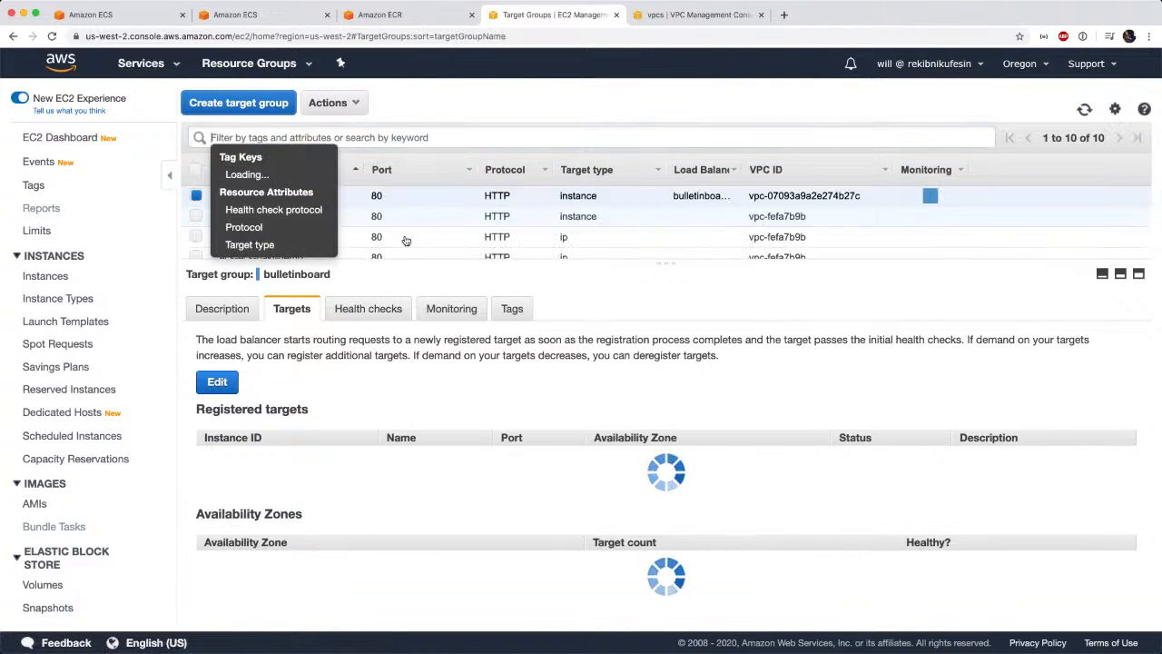
pyautogui.click(557, 119)
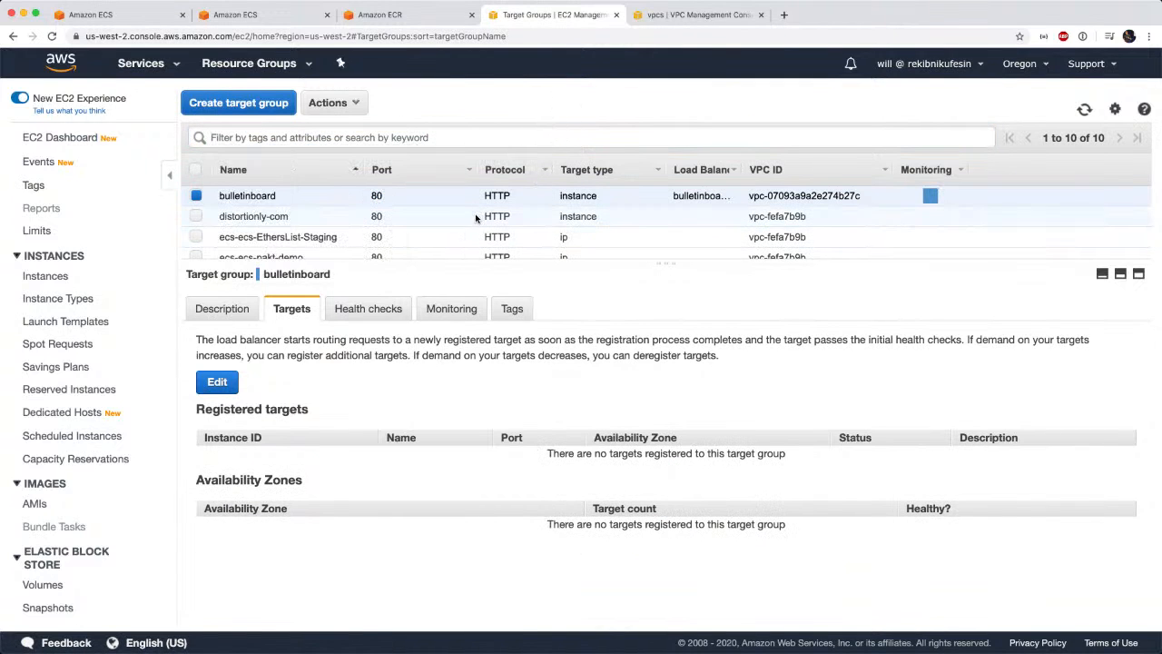
pyautogui.scroll(-5, 475, 214)
pyautogui.scroll(-1, 476, 218)
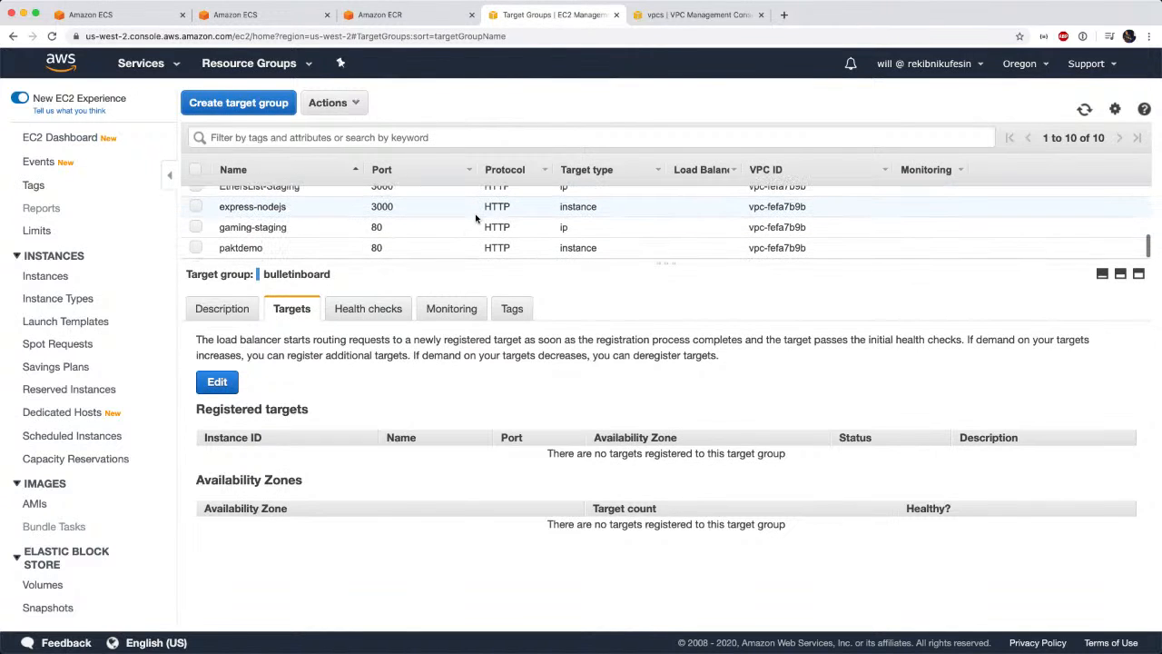
pyautogui.scroll(3, 475, 218)
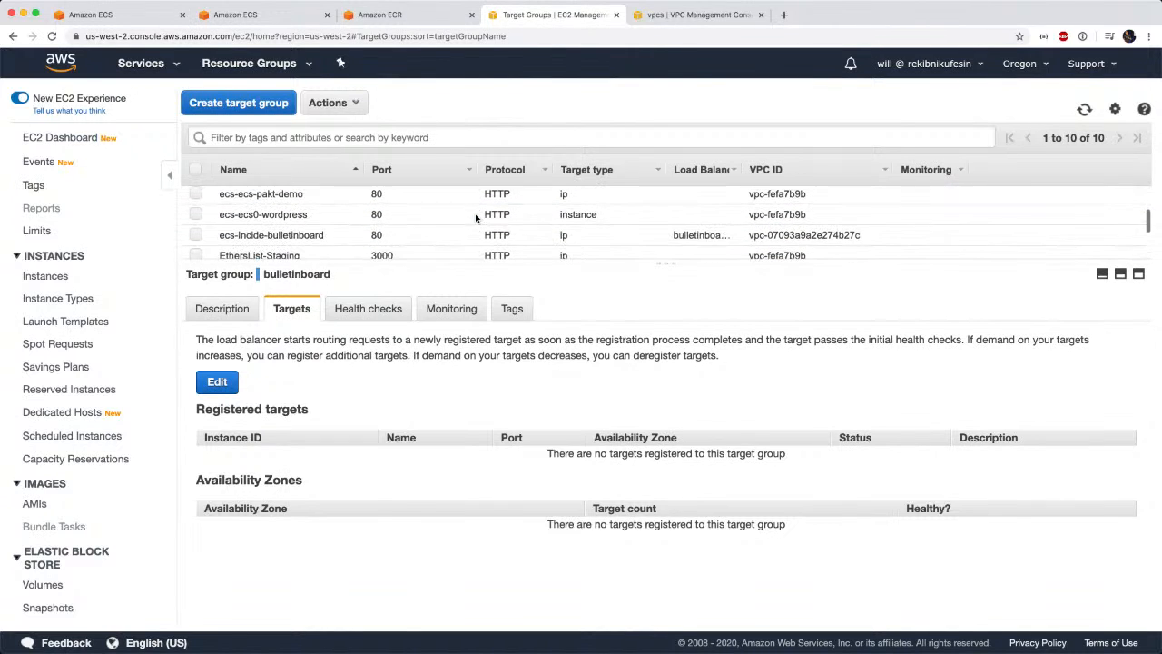
pyautogui.click(309, 235)
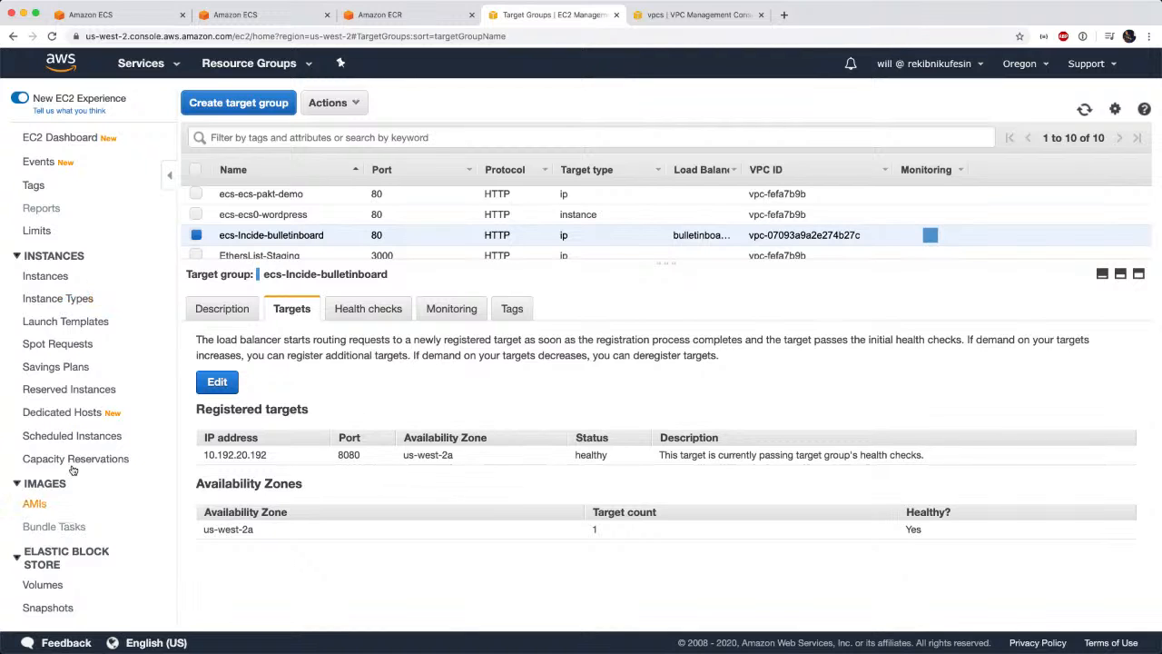
pyautogui.scroll(-2, 80, 500)
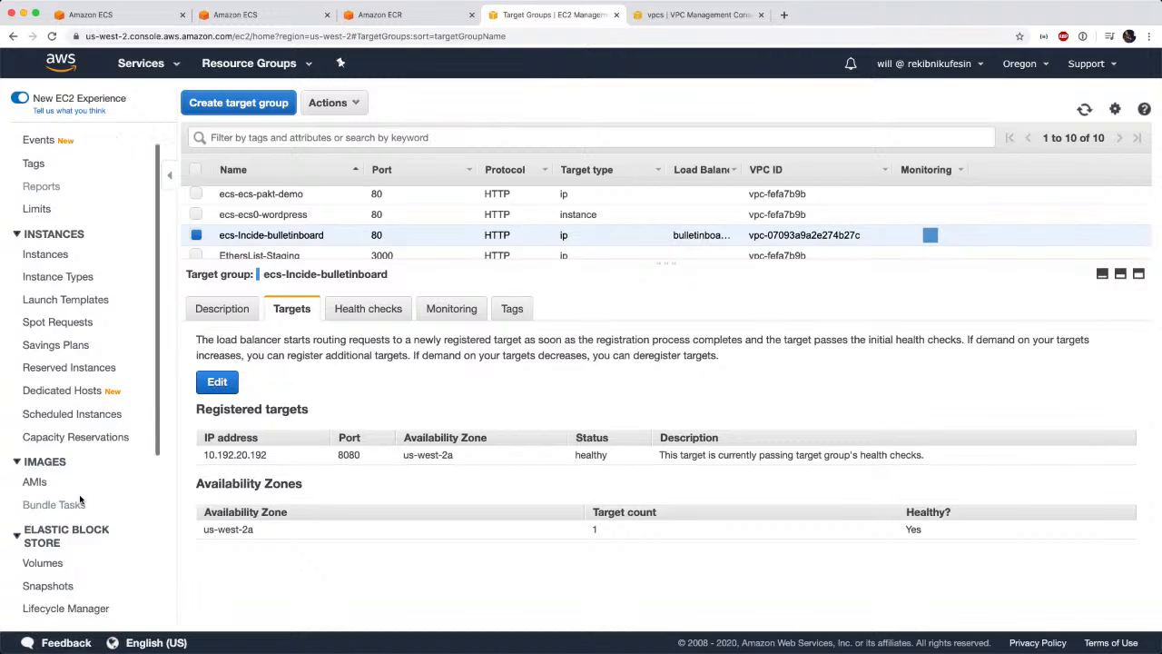
pyautogui.scroll(-1, 80, 499)
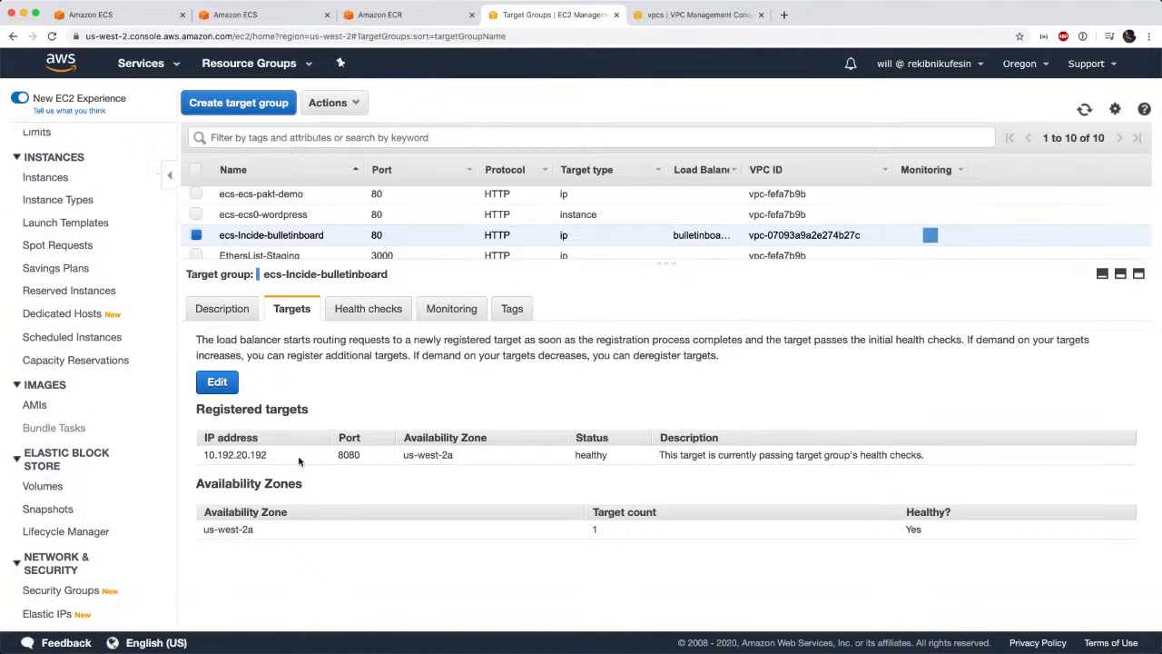
pyautogui.moveTo(338, 456)
pyautogui.mouseDown()
pyautogui.moveTo(623, 477)
pyautogui.moveTo(615, 462)
pyautogui.mouseUp()
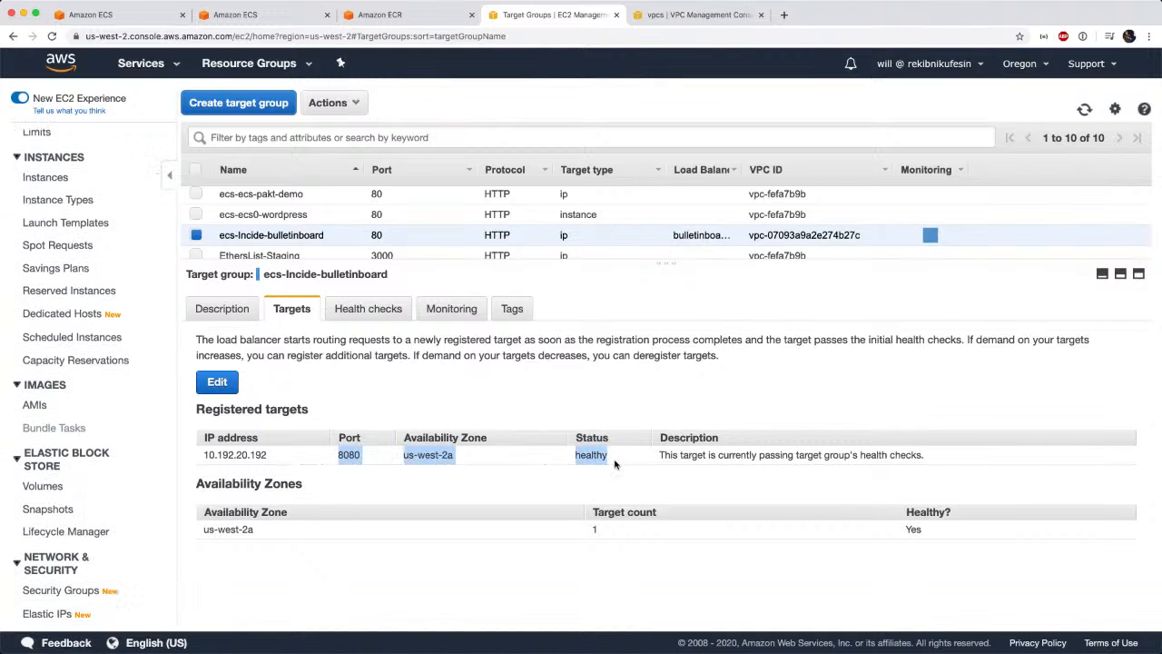
pyautogui.click(614, 463)
# Return to the load balancers and open the rules of bulletinboardLB's HTTP:80 listener.
pyautogui.scroll(-5, 82, 545)
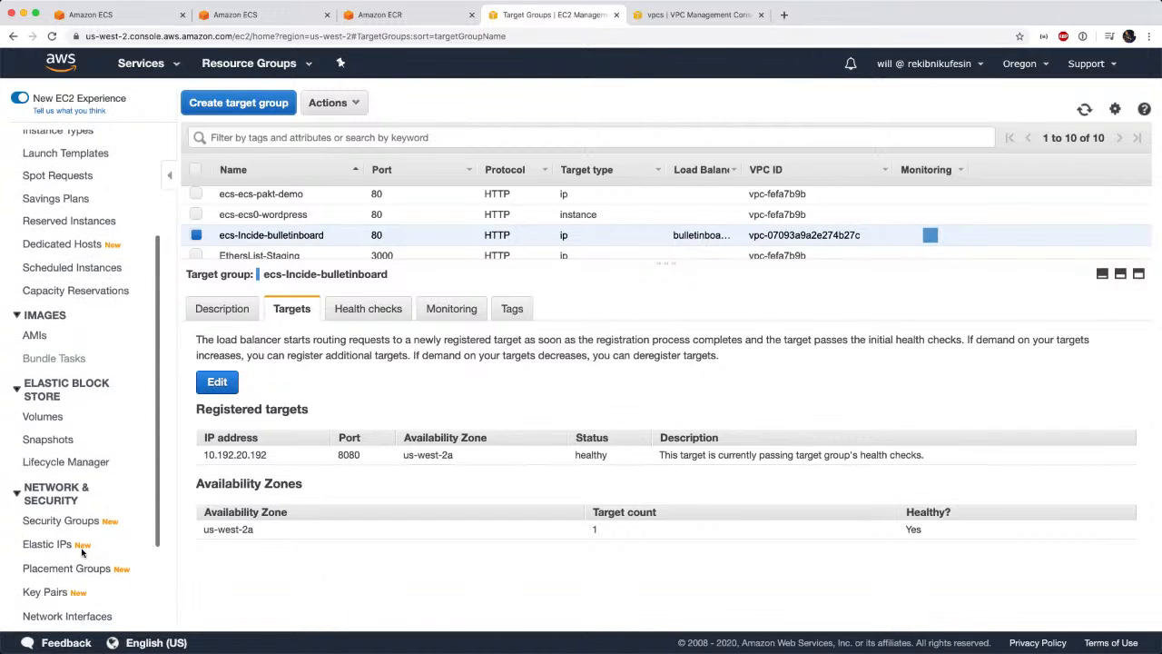
pyautogui.scroll(-1, 83, 553)
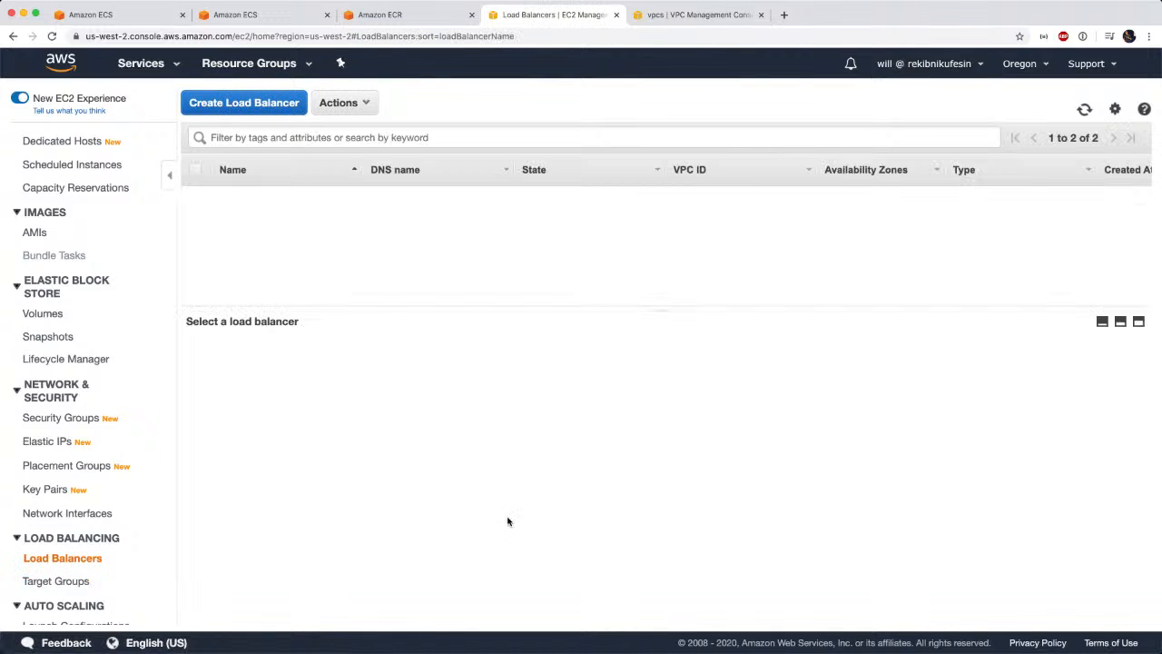
pyautogui.click(472, 218)
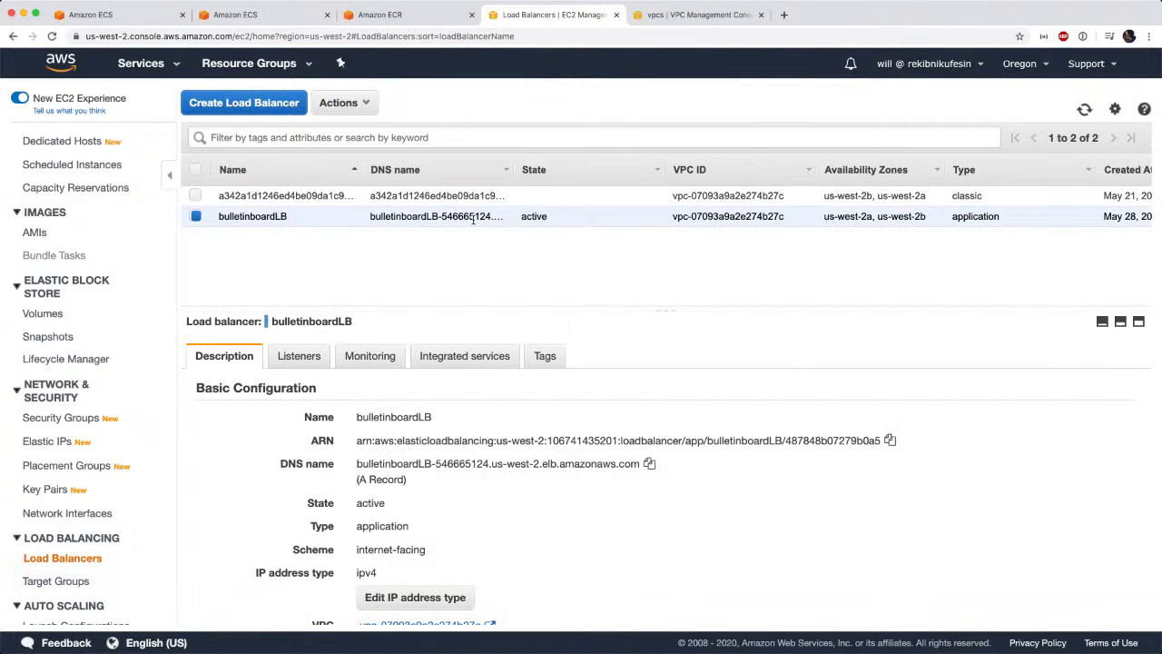
pyautogui.click(314, 356)
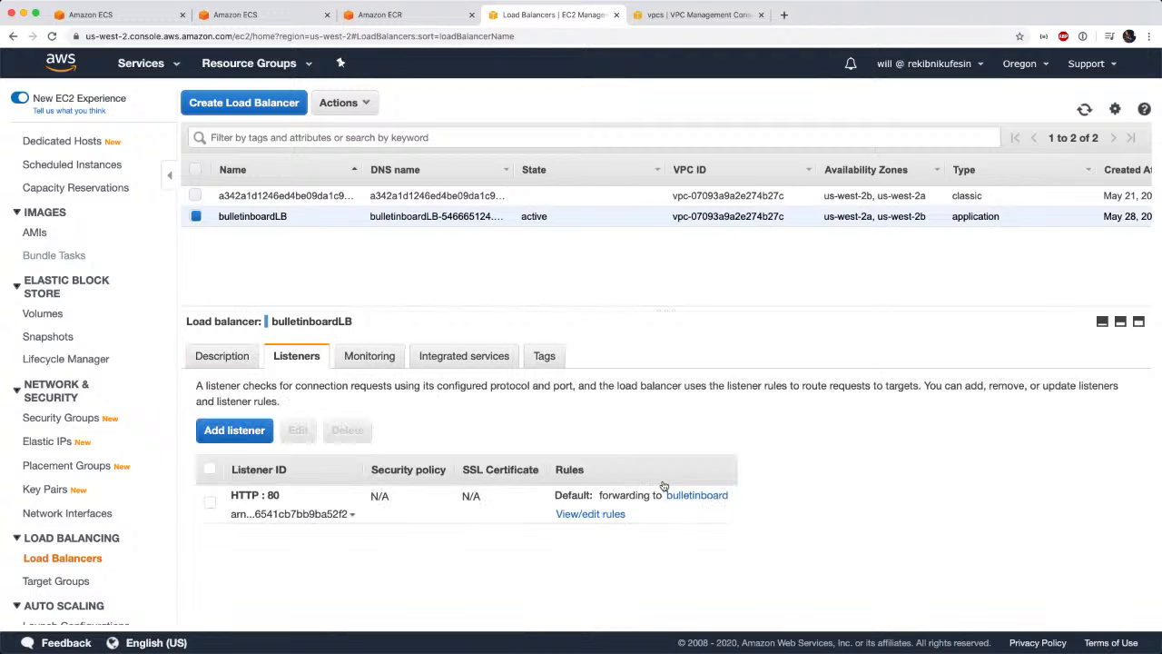
pyautogui.click(595, 514)
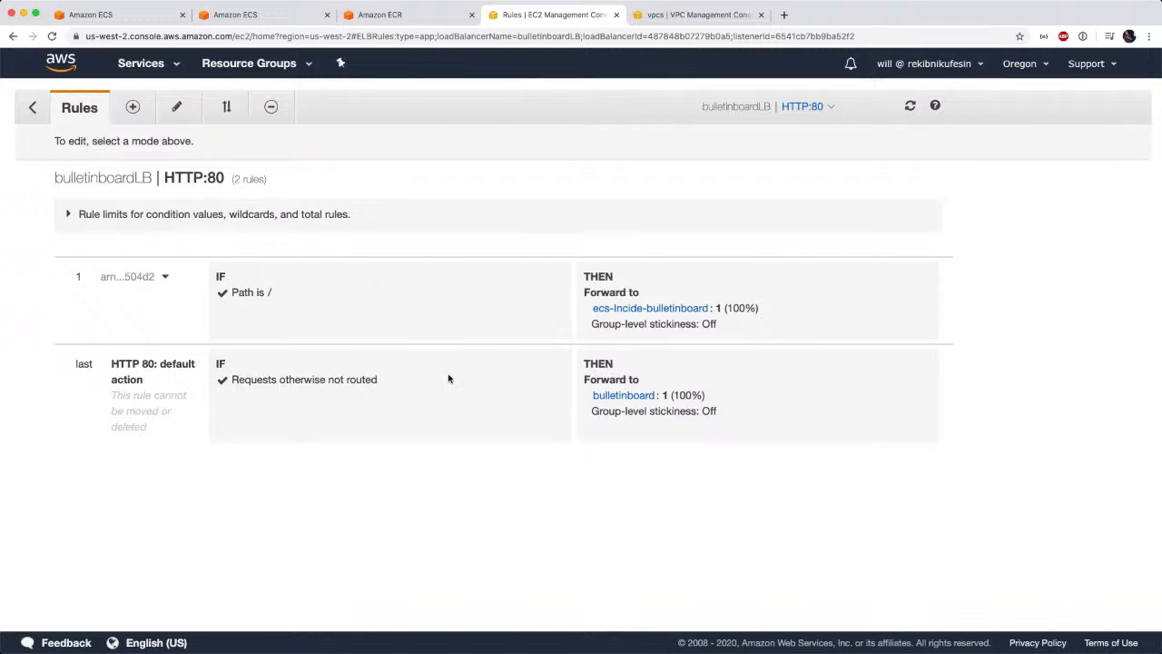
# Enable editing of the HTTP:80 listener rules and check the bulletinboard target group used by the default rule.
pyautogui.click(181, 109)
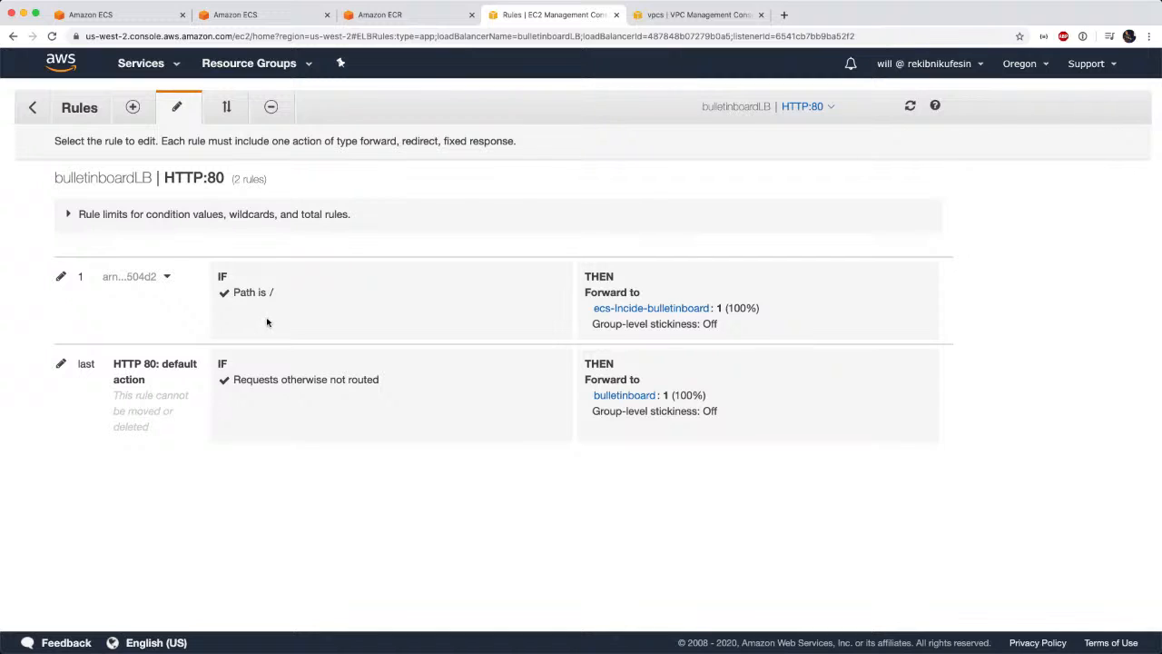
pyautogui.click(617, 401)
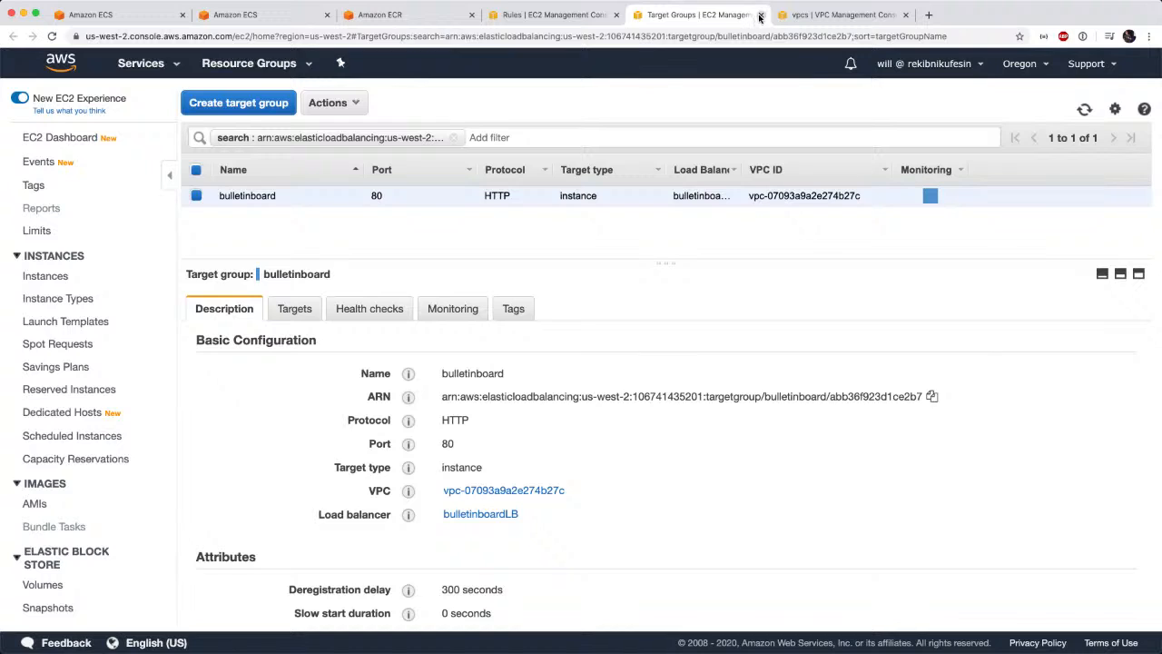
pyautogui.press('super+w')
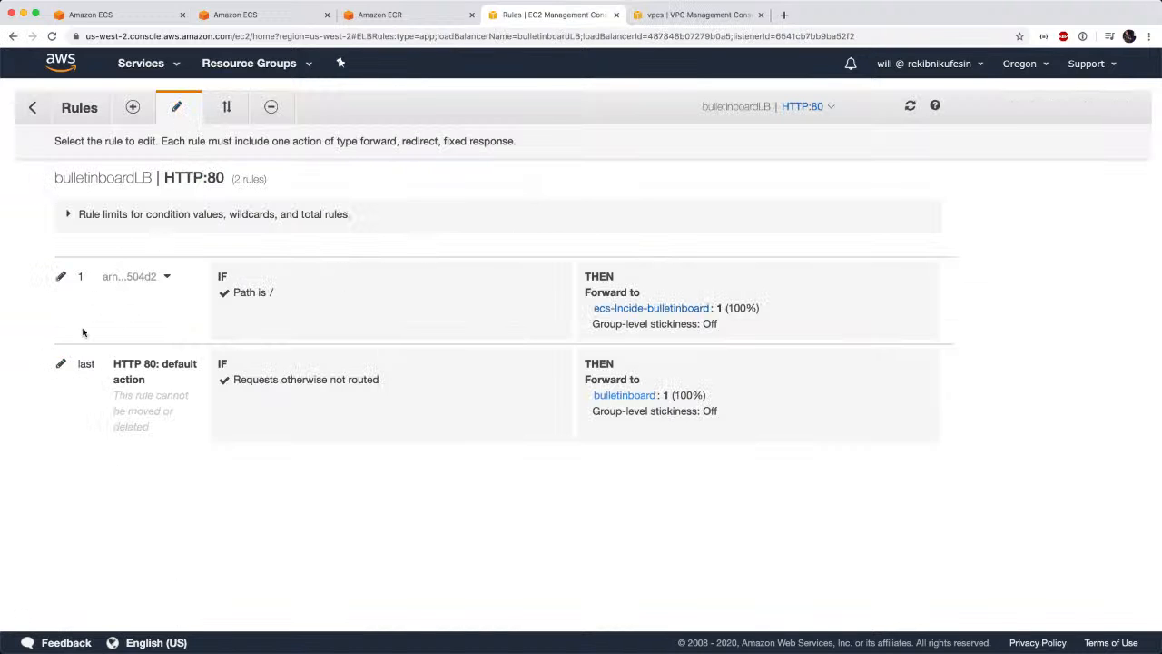
# Change the default rule to forward otherwise unrouted requests to the ecs-Incide-bulletinboard target group and save the update.
pyautogui.click(61, 364)
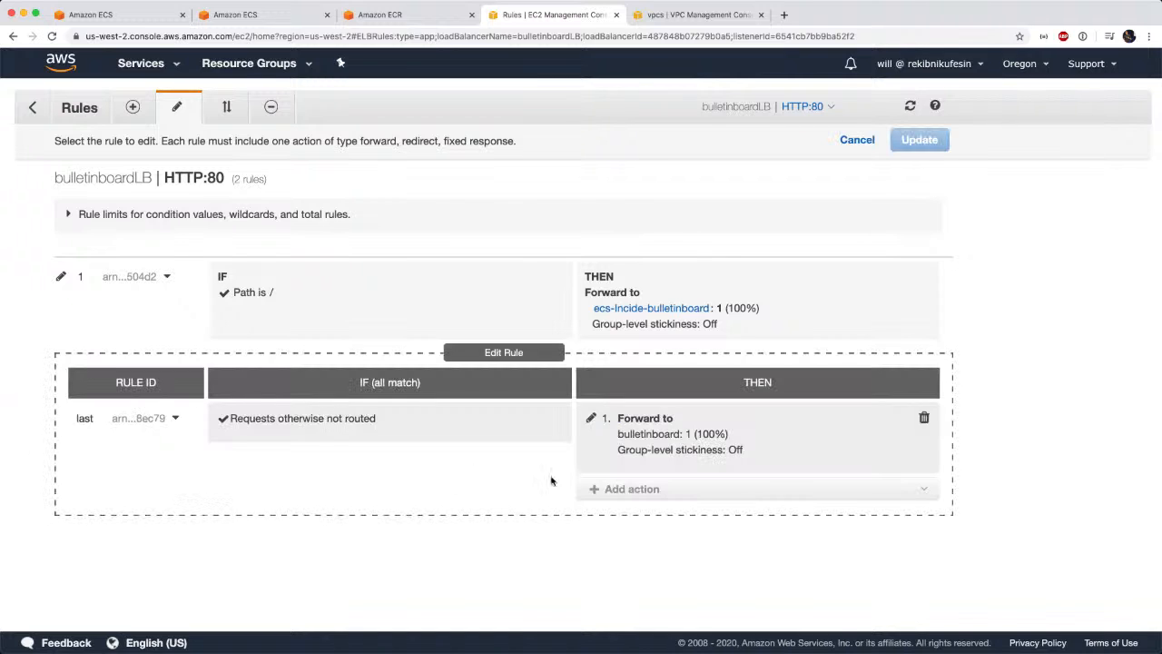
pyautogui.click(591, 418)
pyautogui.click(839, 463)
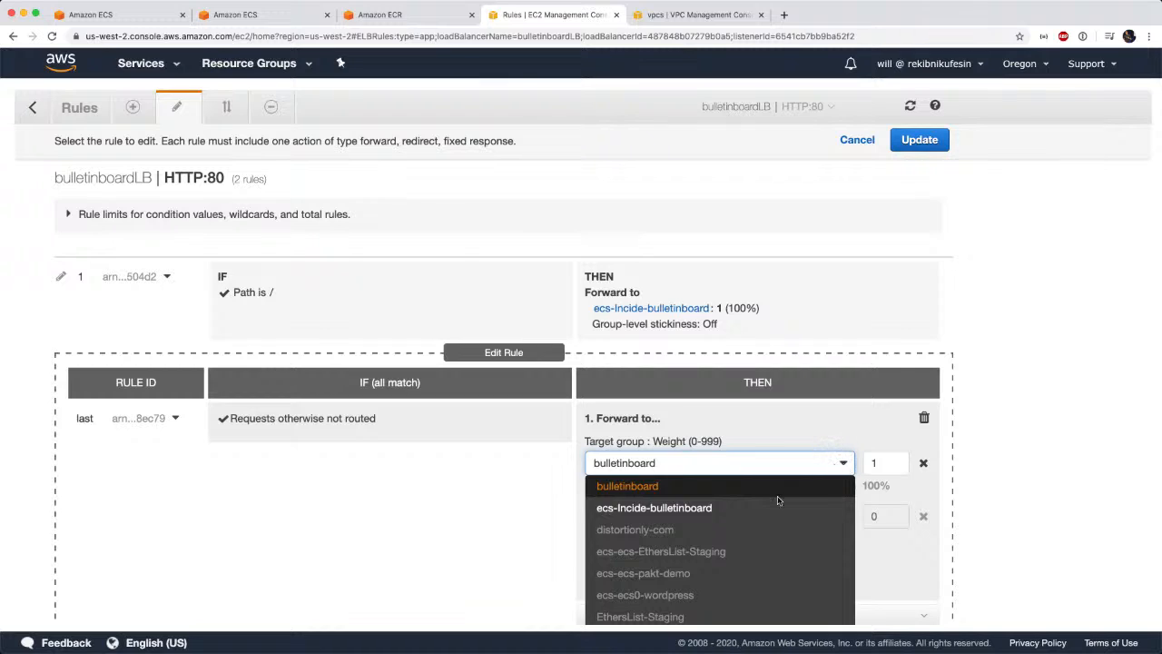
pyautogui.click(724, 510)
pyautogui.scroll(-1, 917, 532)
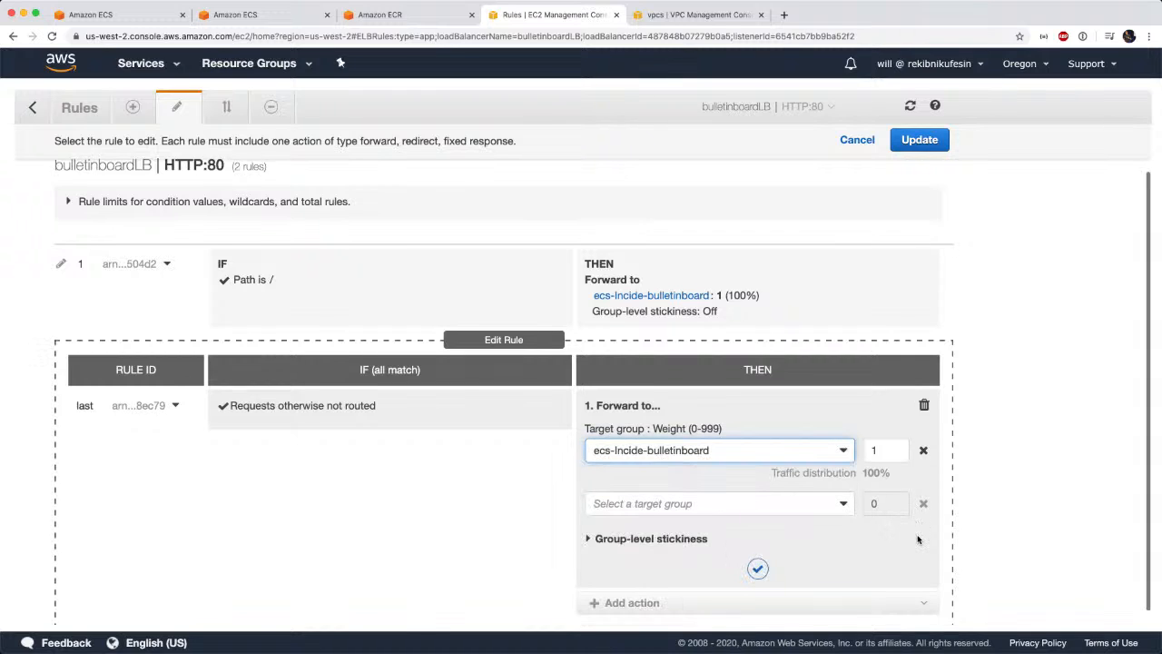
pyautogui.click(911, 142)
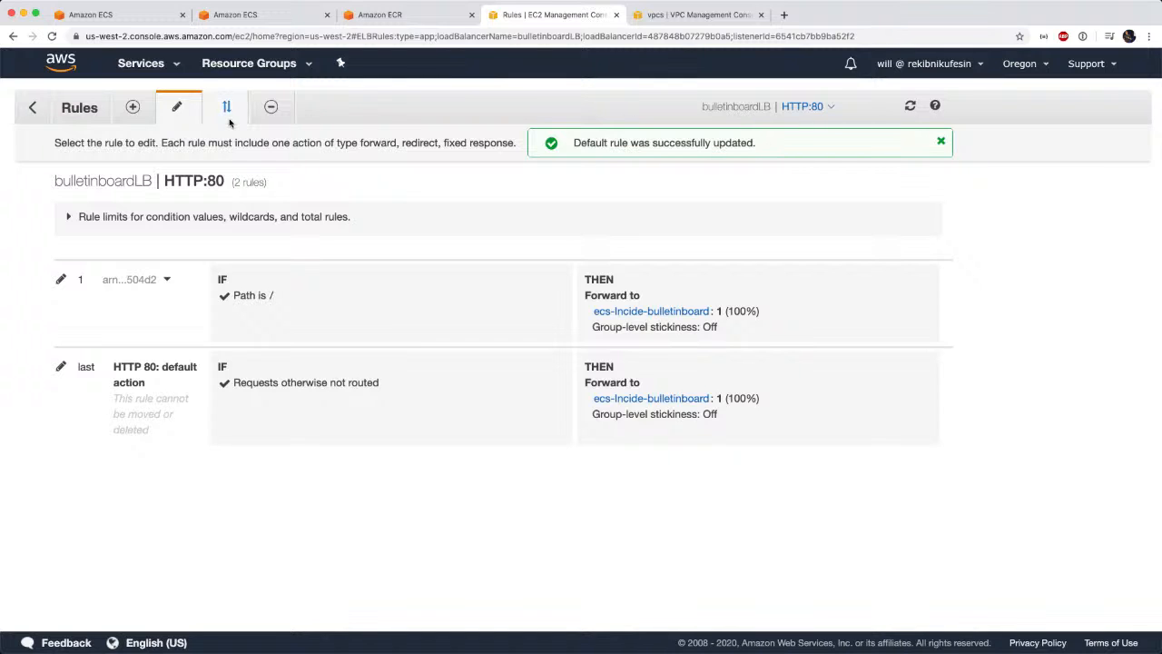
# Return to the load balancers, copy bulletinboardLB's DNS name from its description, and load that address in a new browser tab.
pyautogui.click(36, 108)
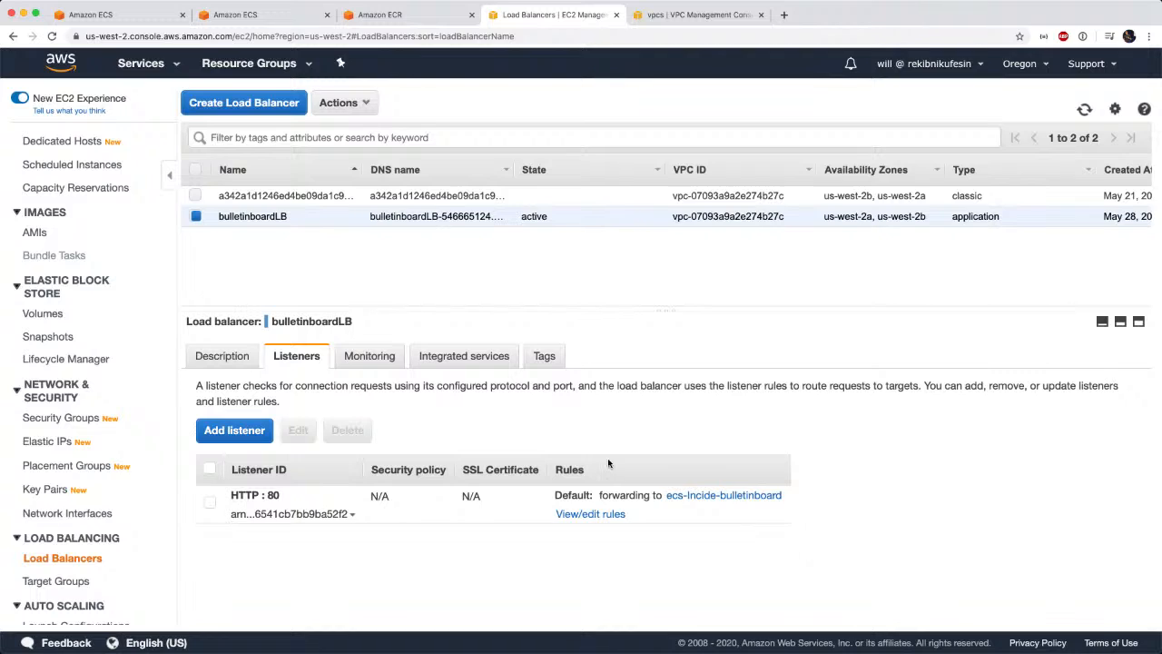
pyautogui.click(237, 355)
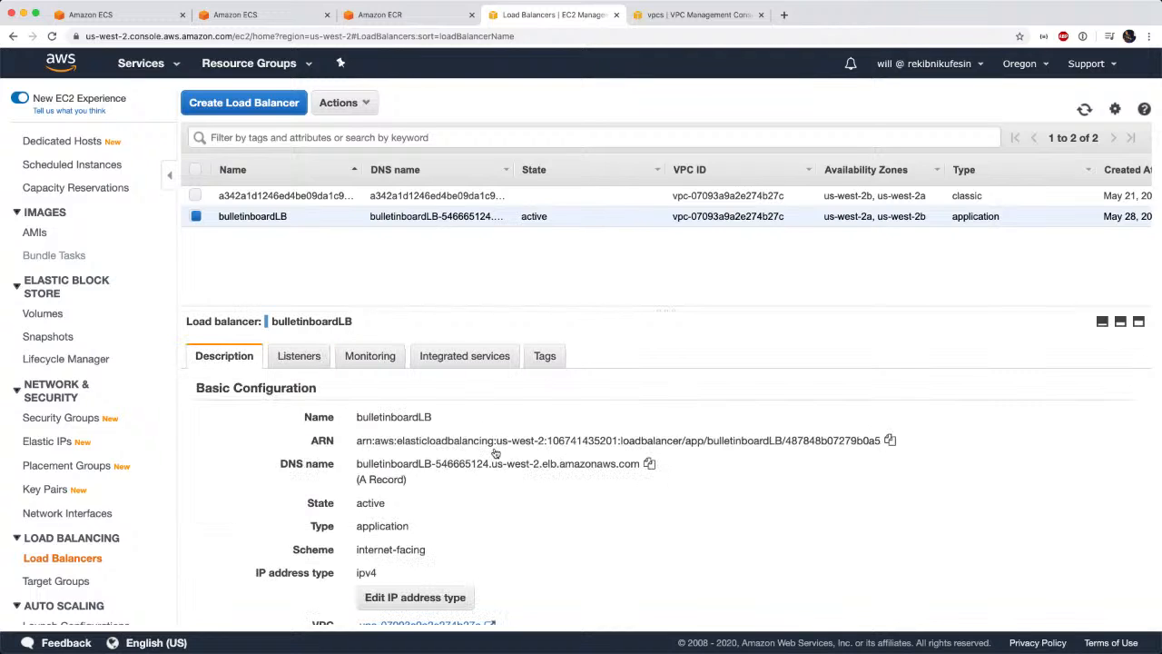
pyautogui.doubleClick(321, 463)
pyautogui.click(649, 464)
pyautogui.hotkey('ctrl', 't')
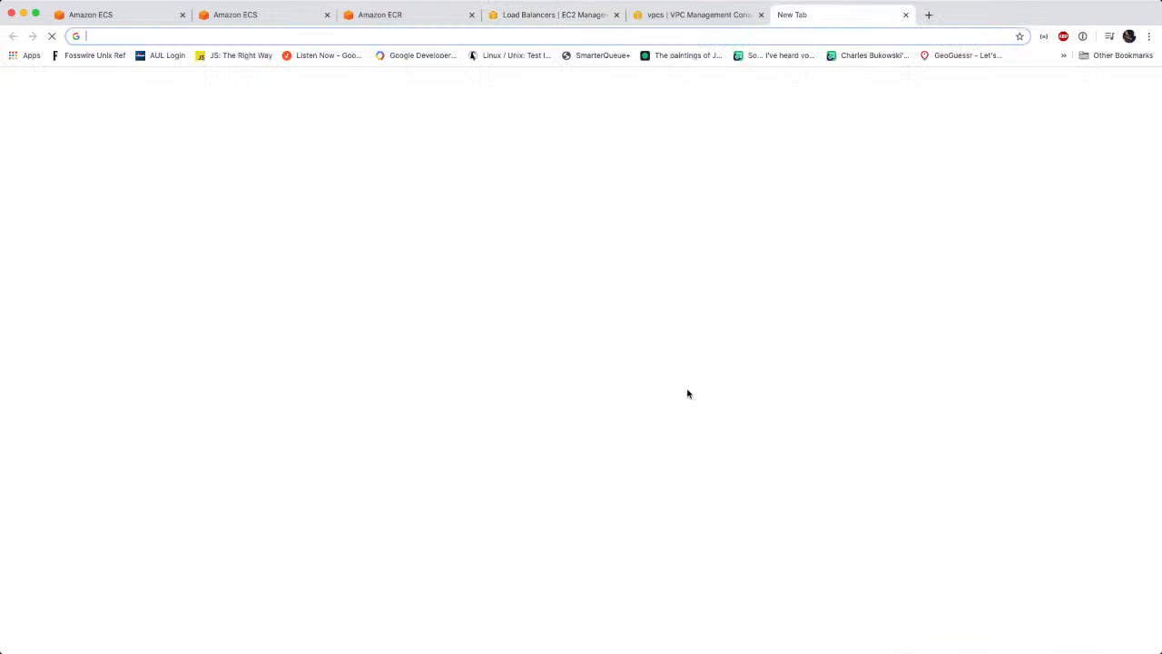
pyautogui.hotkey('ctrl', 'v')
pyautogui.press('Return')
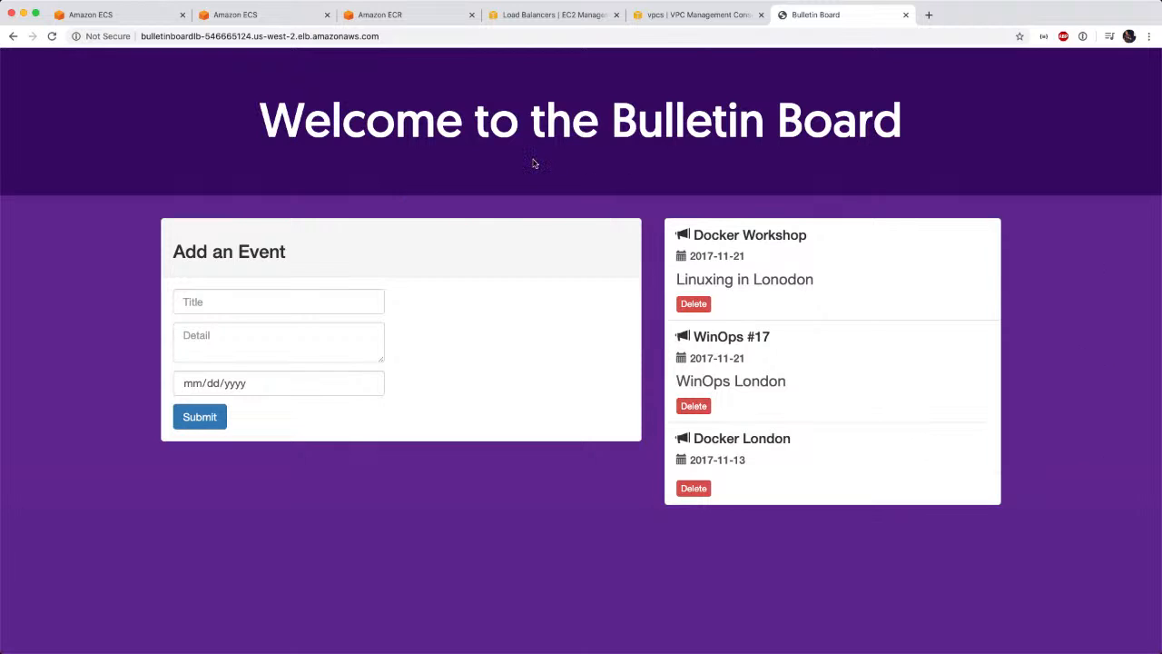
# Select the bulletin board page's web address and switch to another application.
pyautogui.click(291, 36)
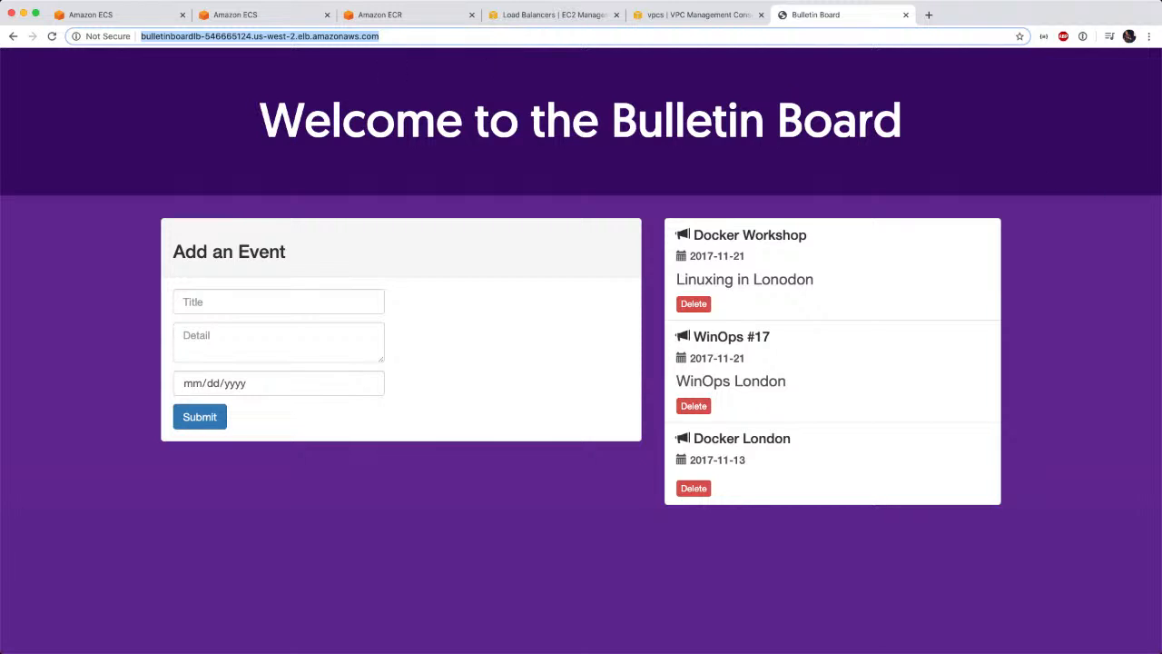
pyautogui.press('super+Tab')
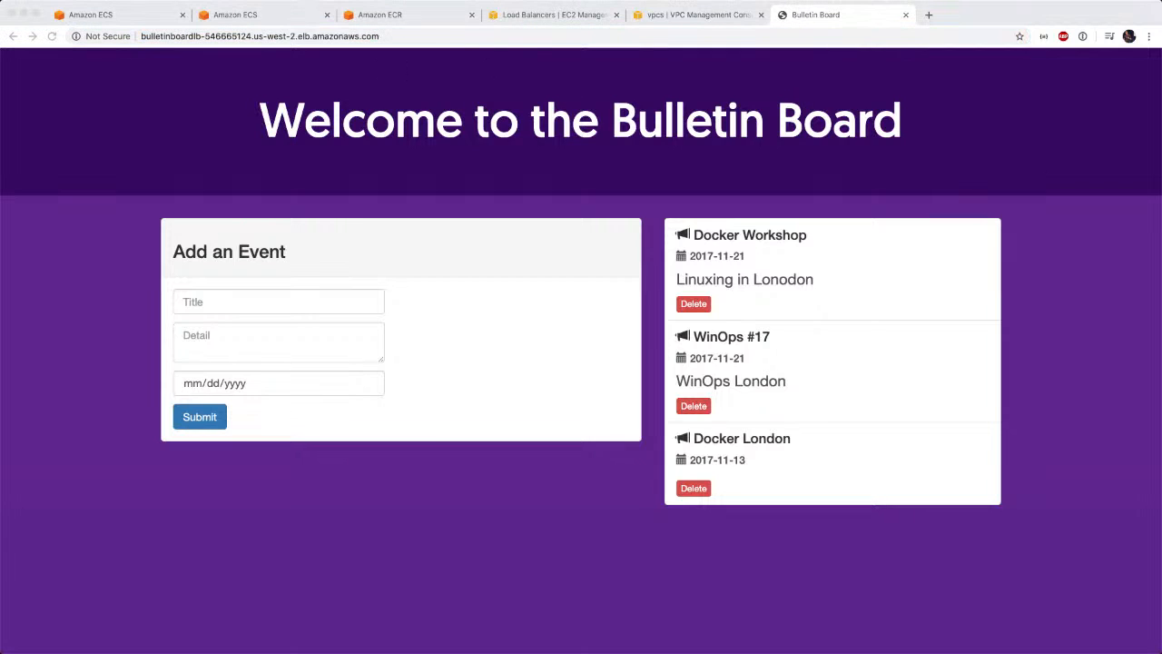